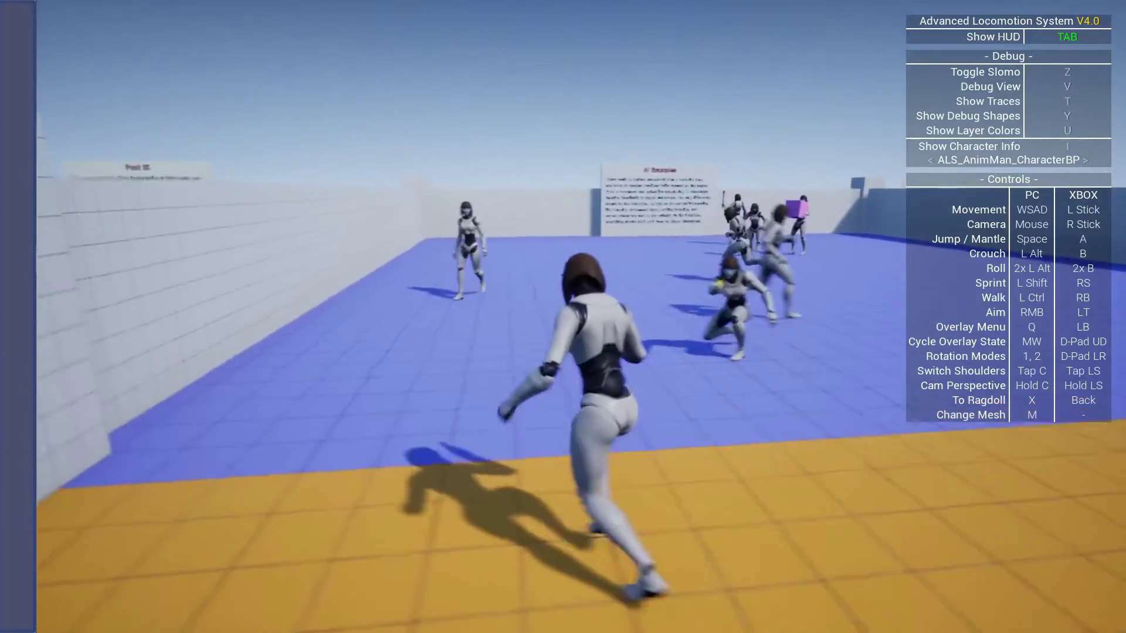
Playtest the character's jump, run and ragdoll toggle in the locomotion demo level
{"action": "key", "text": "space"}
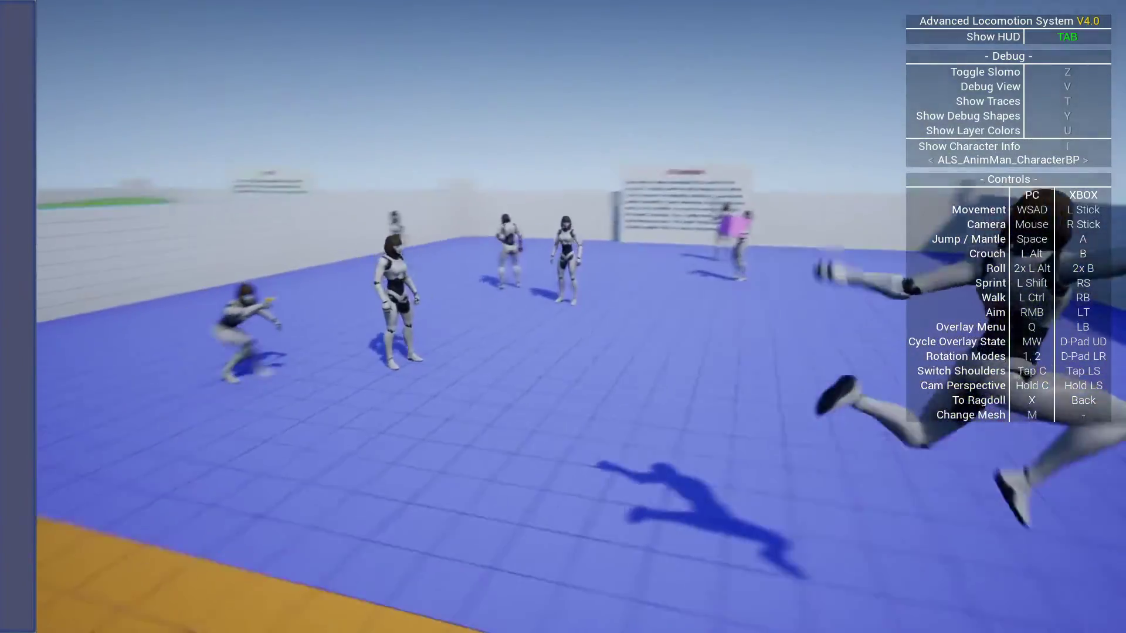
{"action": "key", "text": "w"}
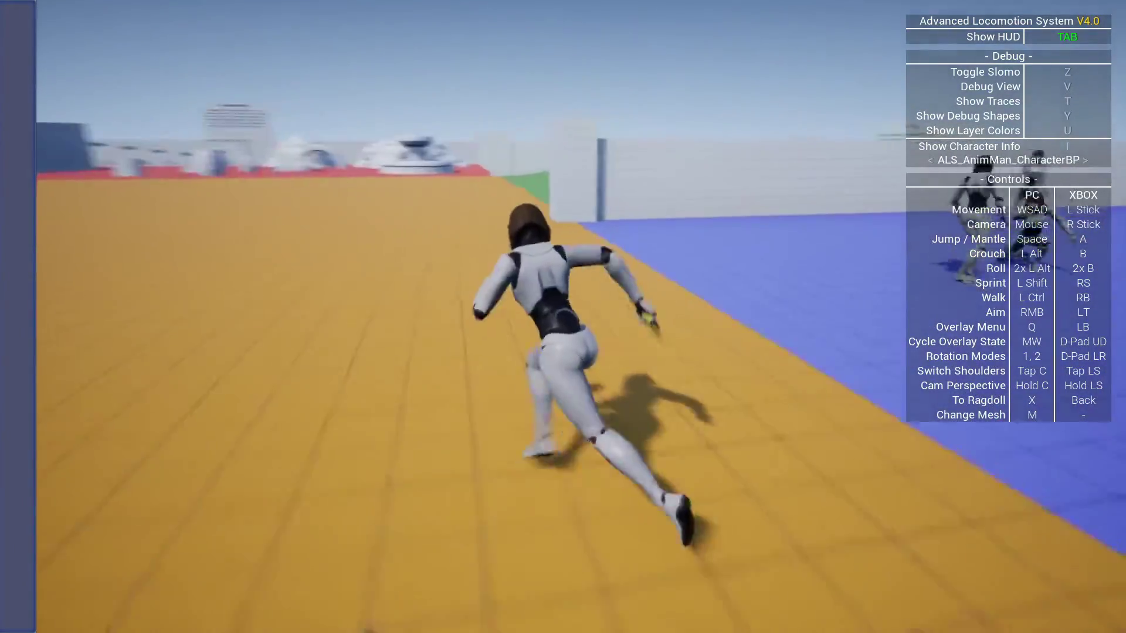
{"action": "key", "text": "x"}
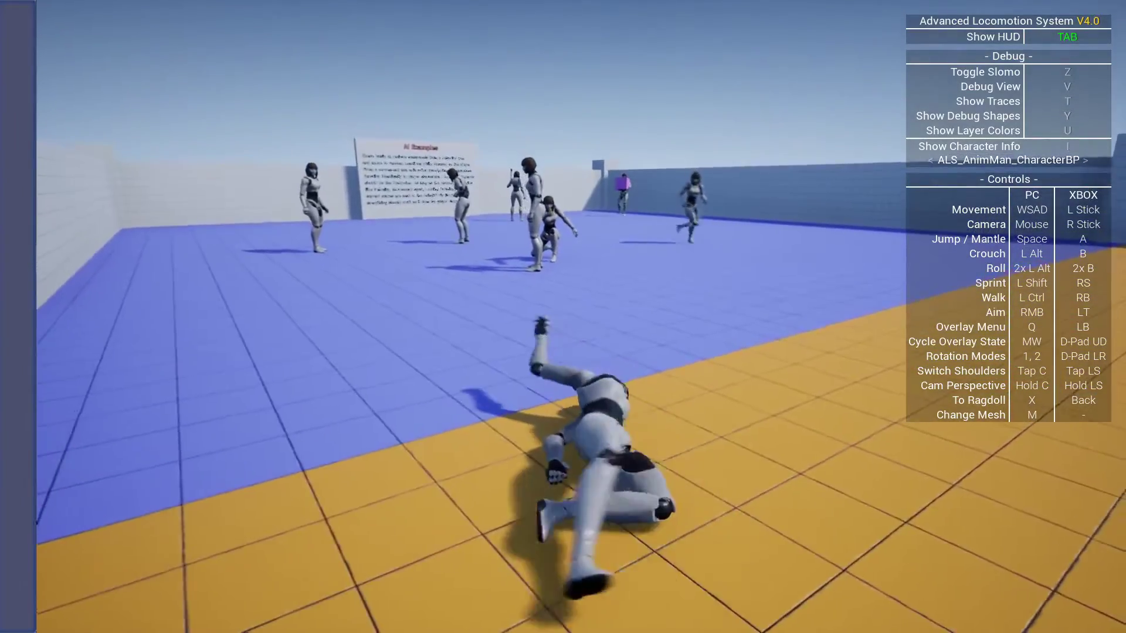
{"action": "key", "text": "x"}
Switch the character's overlay state to Rifle
{"action": "key", "text": "q"}
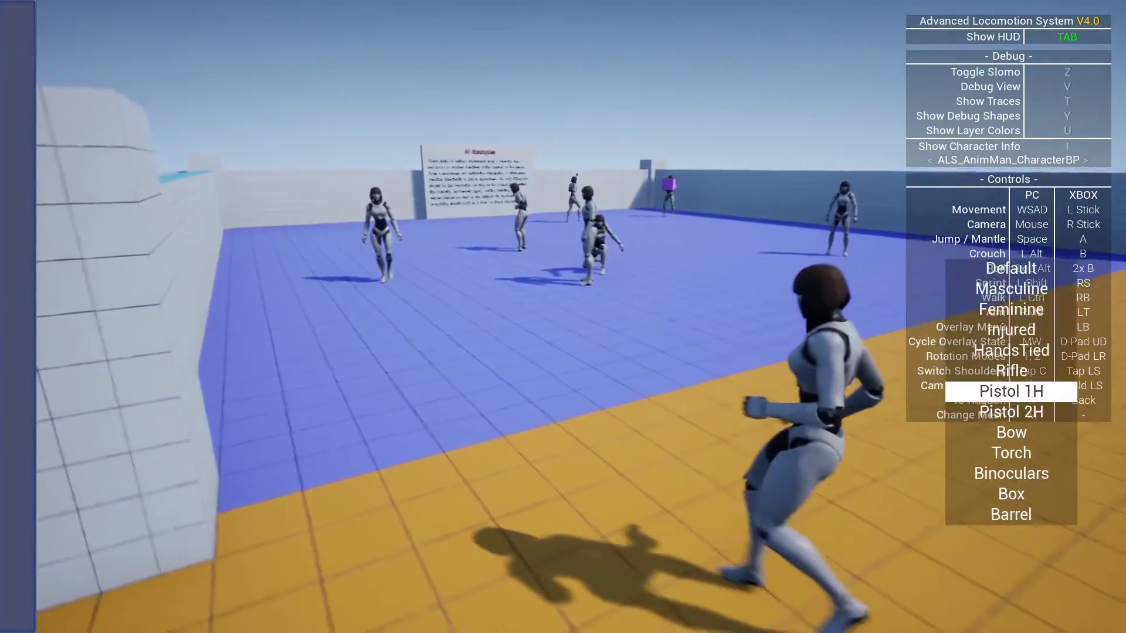
{"action": "scroll", "coordinate": [562, 317], "scroll_direction": "up", "scroll_amount": 2}
{"action": "key", "text": "q"}
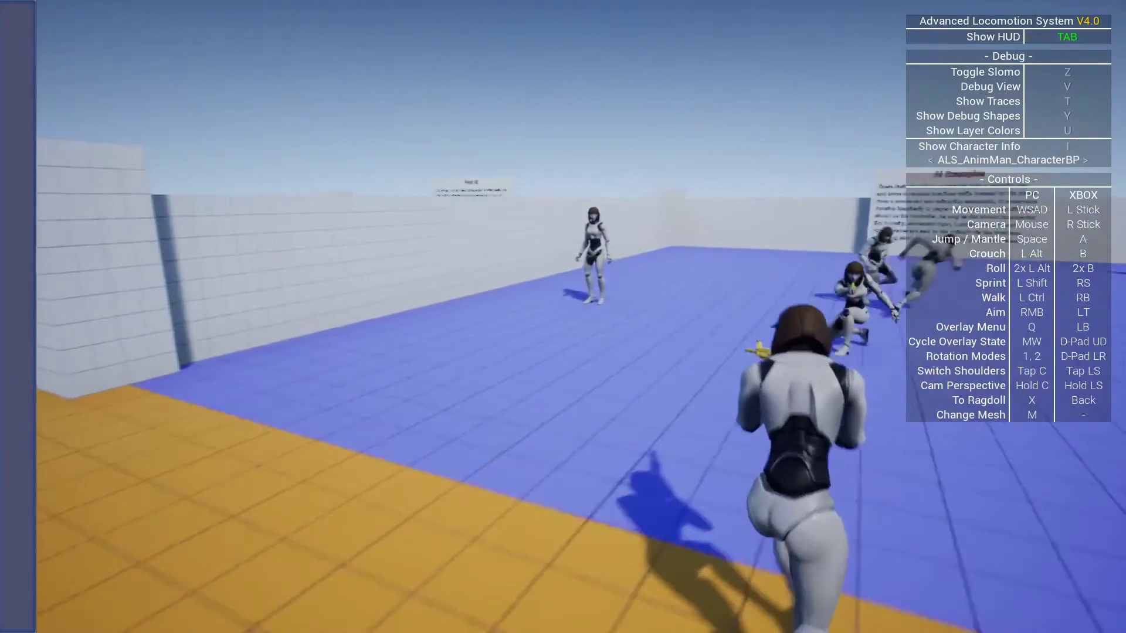
Run the character among the AI examples while holding the rifle, and crouch
{"action": "key", "text": "w"}
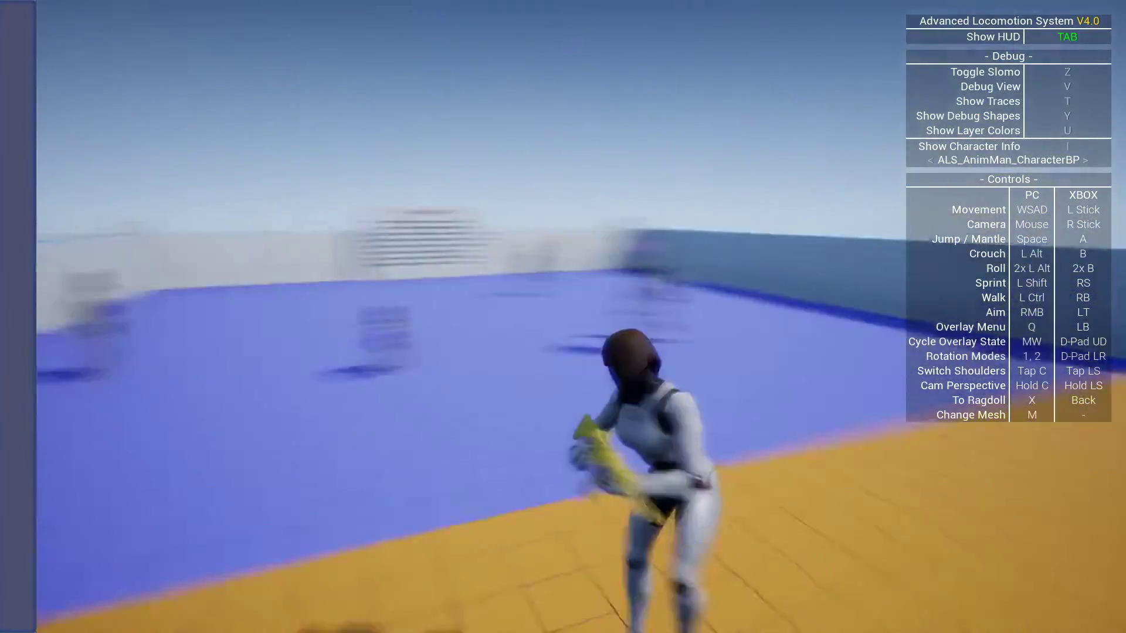
{"action": "key", "text": "w"}
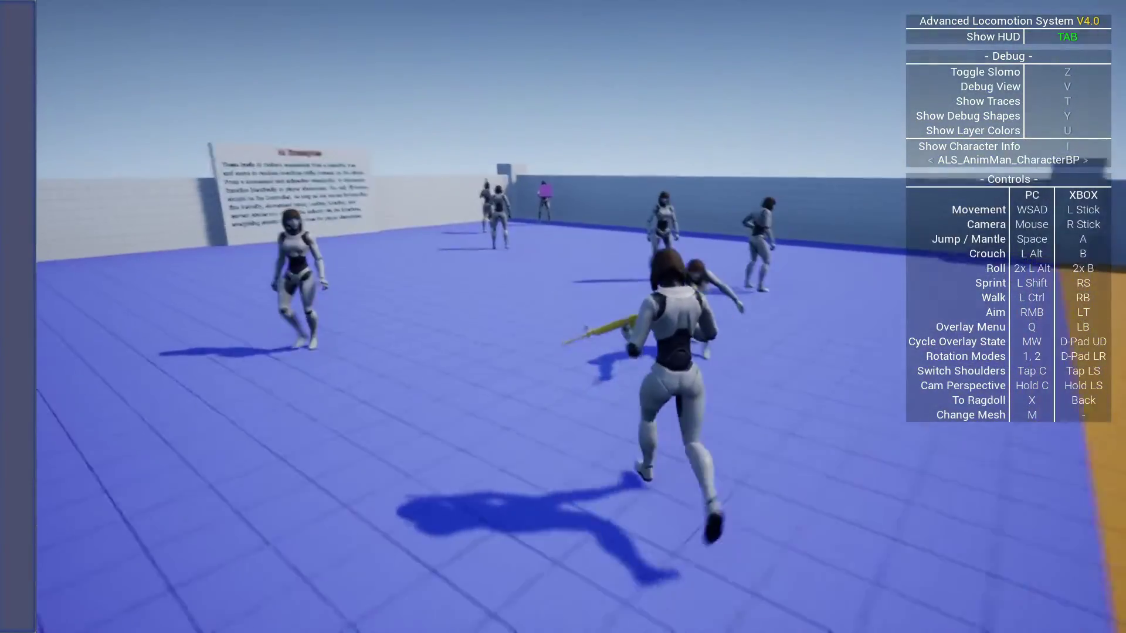
{"action": "key", "text": "w"}
{"action": "key", "text": "alt"}
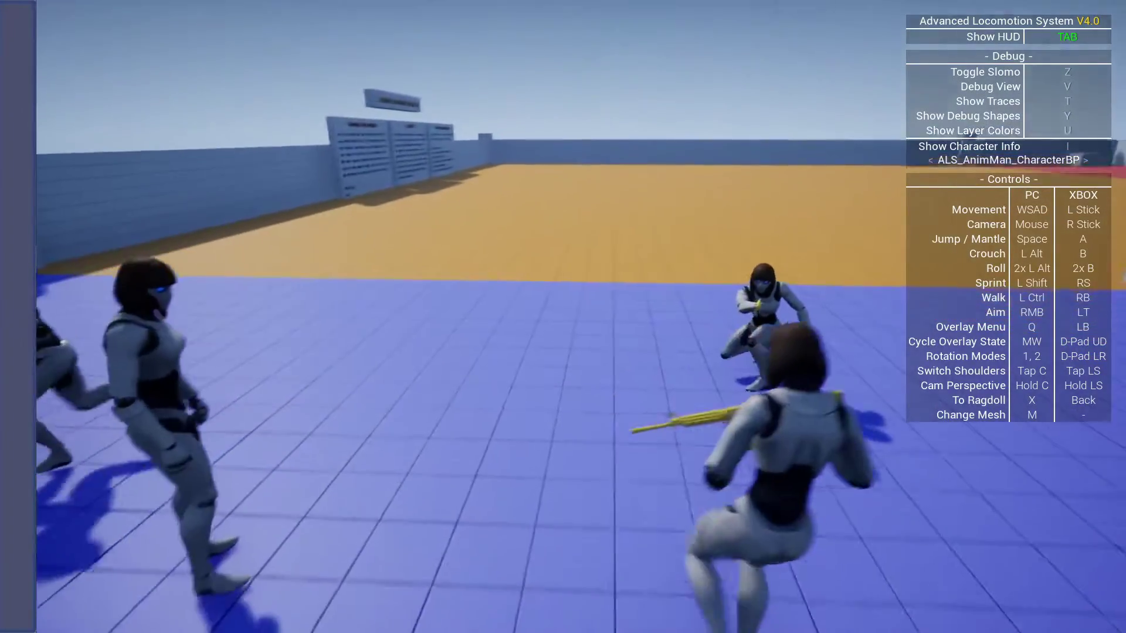
{"action": "key", "text": "w"}
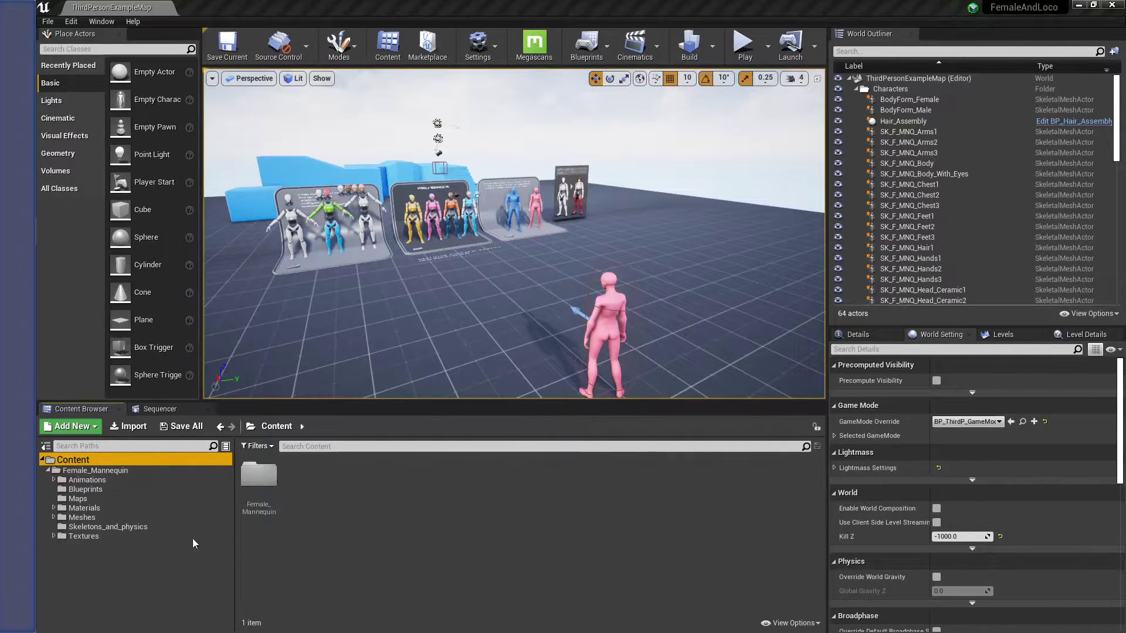
Switch to the Loco project and migrate the AdvancedLocomotionV4 folder, accepting every asset in the report
{"action": "left_click", "coordinate": [86, 497]}
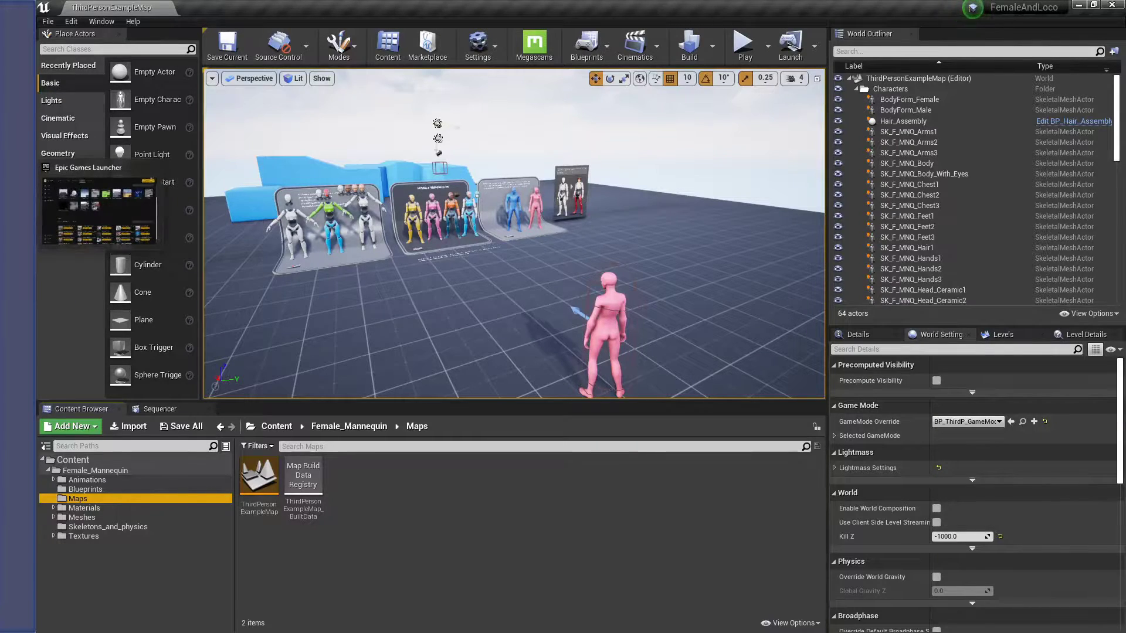
{"action": "mouse_move", "coordinate": [18, 259]}
{"action": "left_click", "coordinate": [105, 317]}
{"action": "left_click_drag", "start_coordinate": [677, 122], "coordinate": [629, 120]}
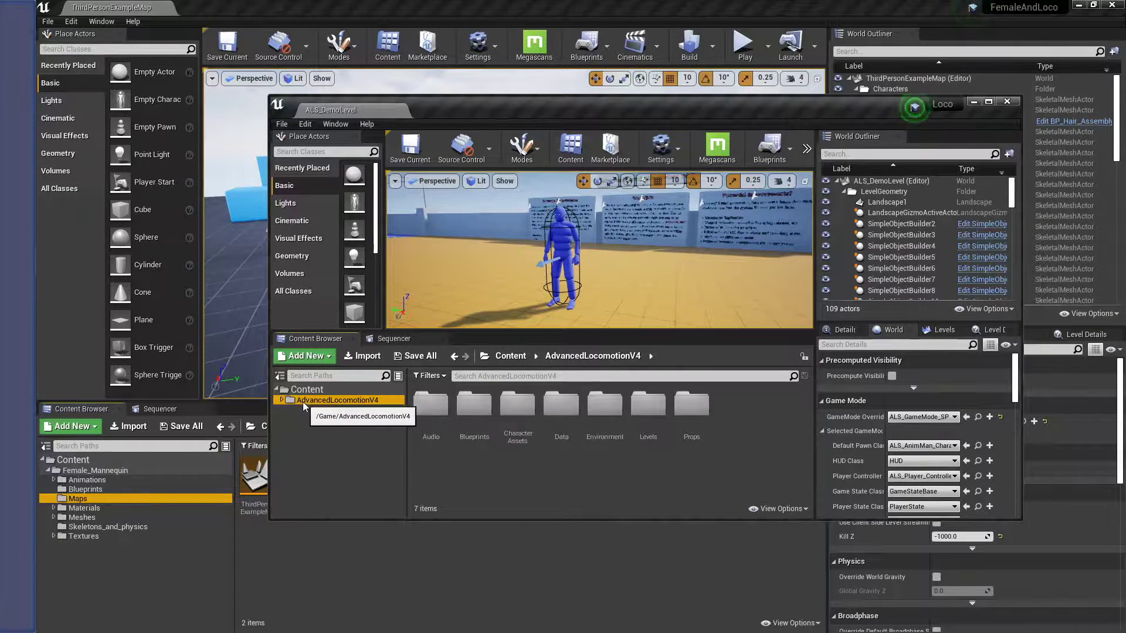
{"action": "right_click", "coordinate": [334, 400]}
{"action": "left_click", "coordinate": [400, 302]}
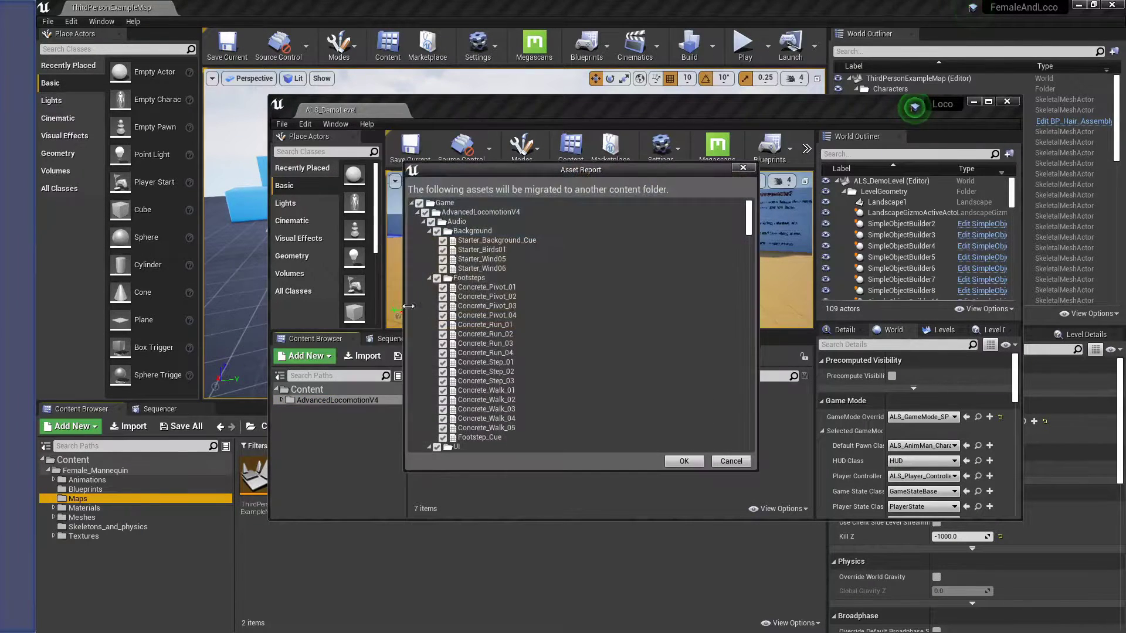
{"action": "left_click", "coordinate": [680, 459]}
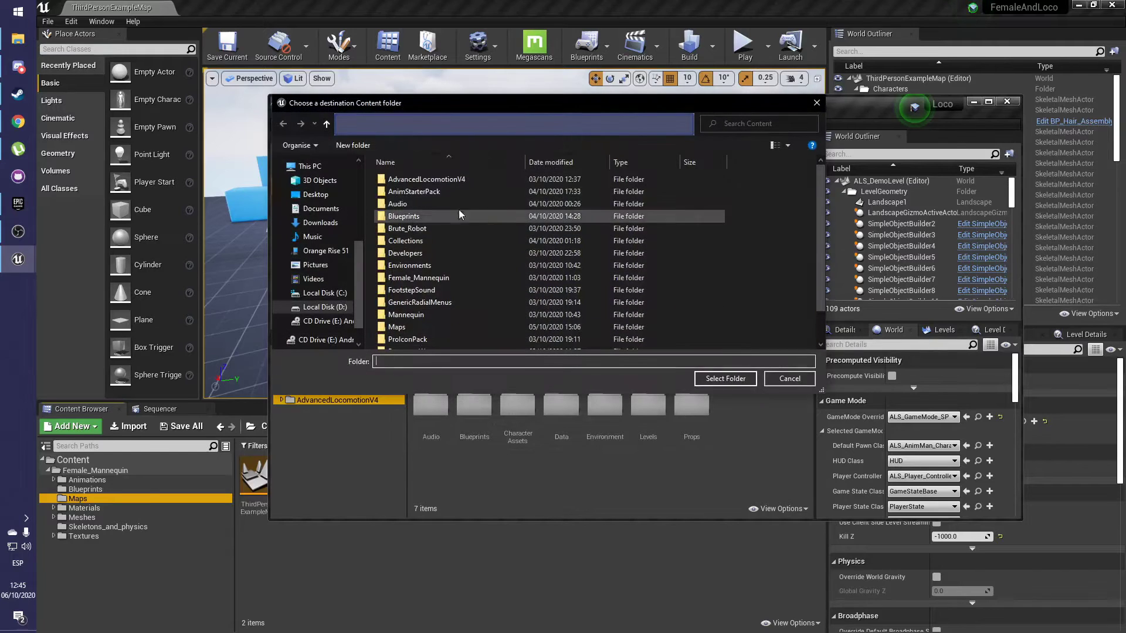
Choose the Content folder of FemaleAndLoco, under Documents > Unreal Projects, as the migration destination
{"action": "left_click", "coordinate": [321, 209]}
{"action": "scroll", "coordinate": [454, 240], "scroll_direction": "down", "scroll_amount": 5}
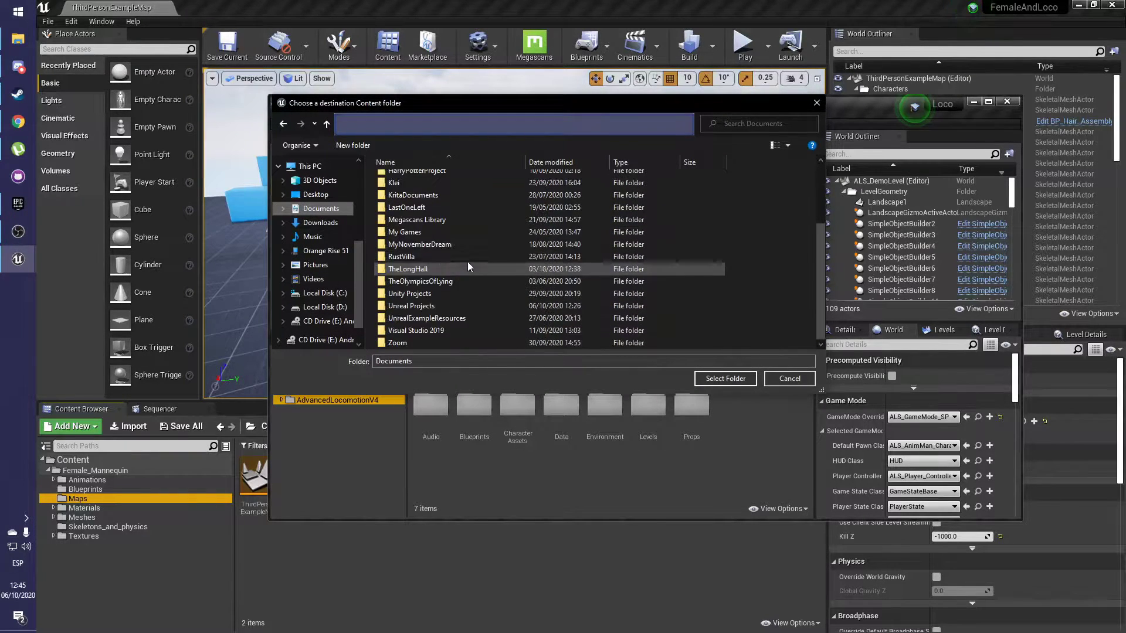
{"action": "double_click", "coordinate": [435, 305]}
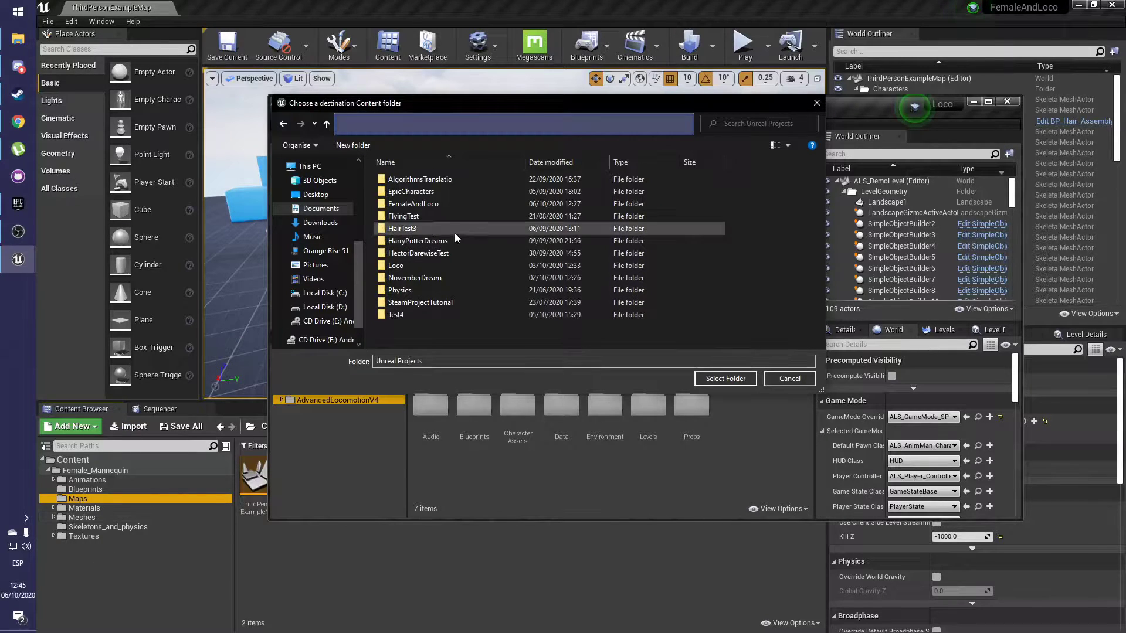
{"action": "double_click", "coordinate": [443, 204]}
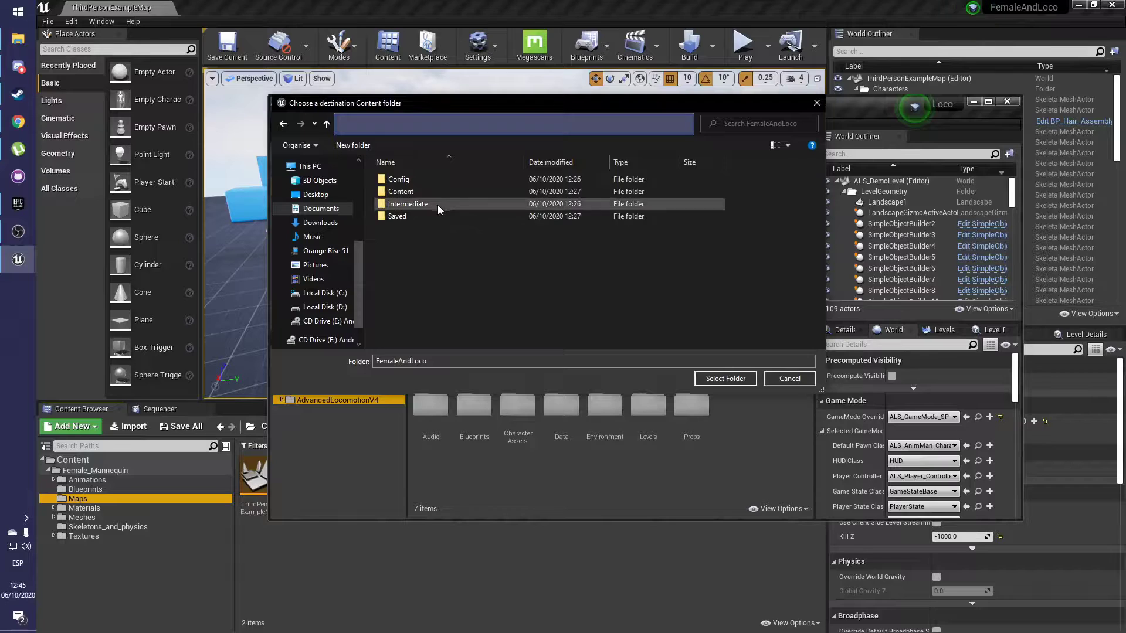
{"action": "double_click", "coordinate": [419, 193]}
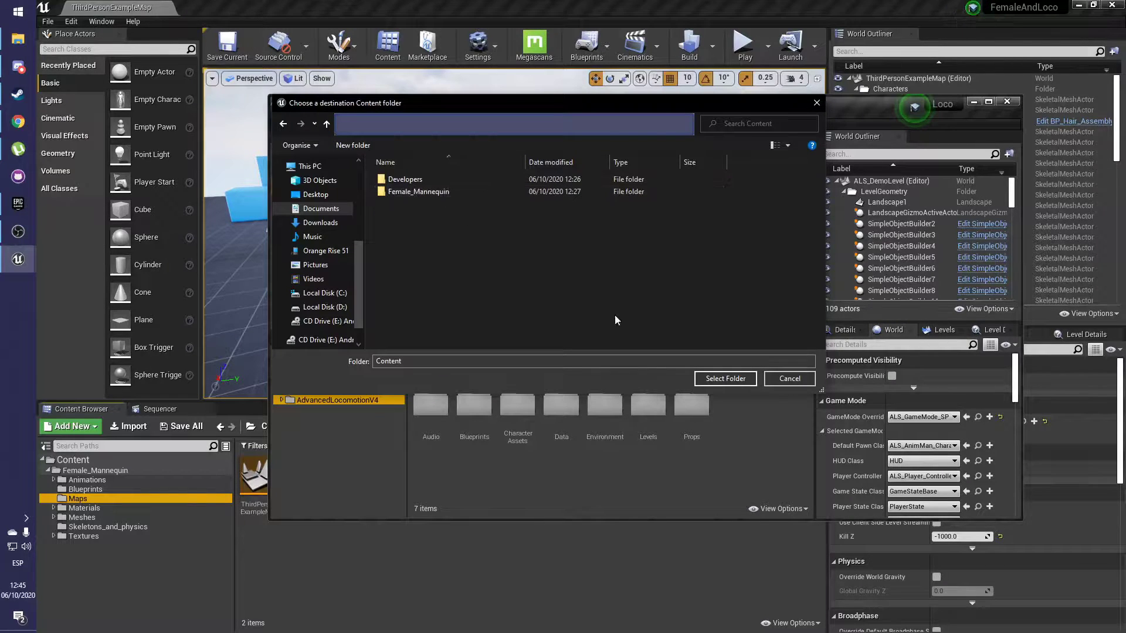
{"action": "left_click", "coordinate": [727, 378]}
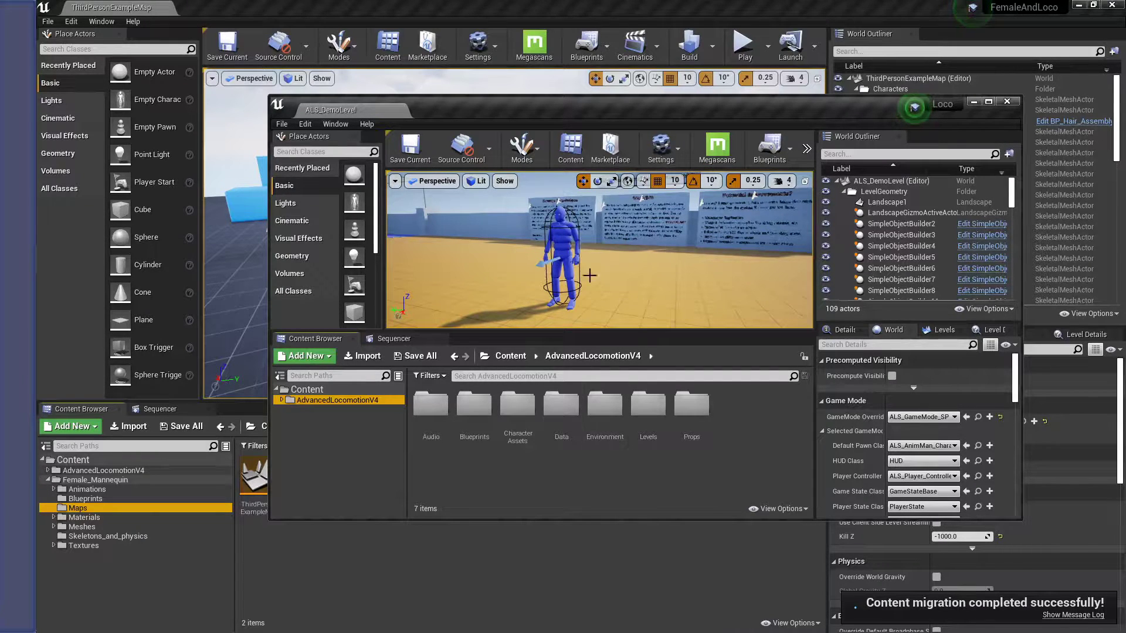
Open the Engine Input page in the Loco project's settings and look over its action and axis mappings
{"action": "left_click", "coordinate": [305, 124]}
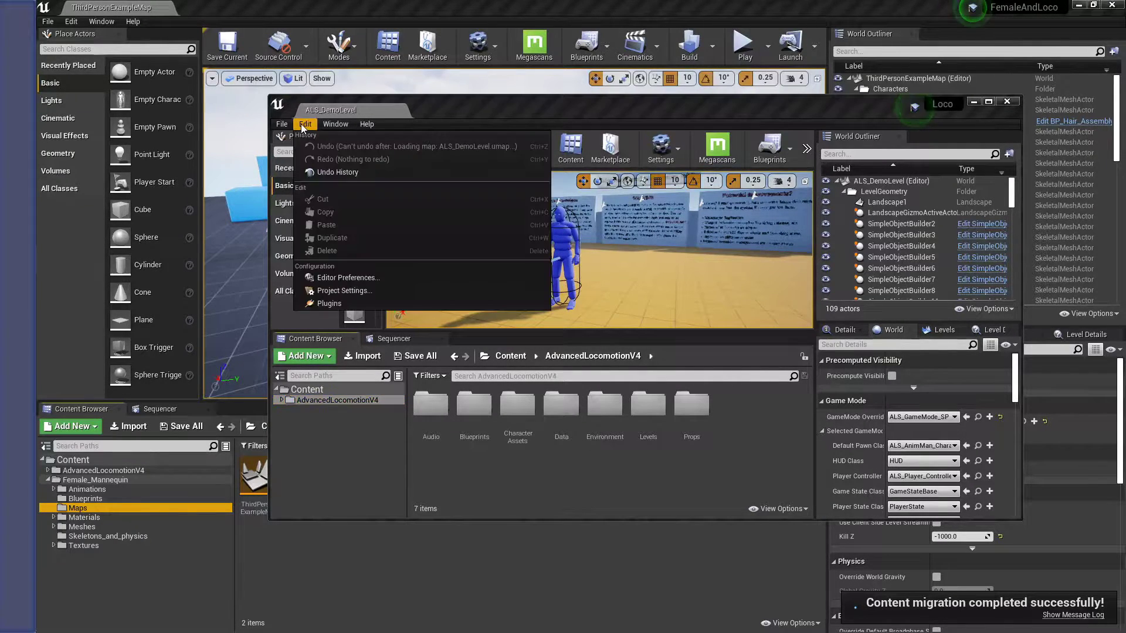
{"action": "left_click", "coordinate": [339, 292]}
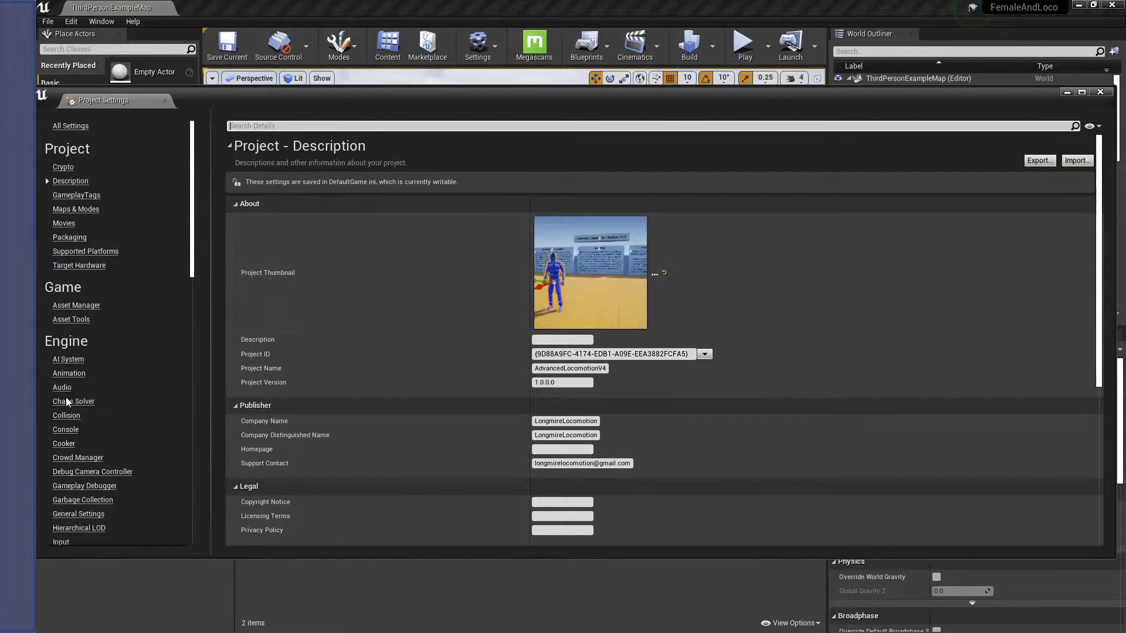
{"action": "scroll", "coordinate": [86, 315], "scroll_direction": "down", "scroll_amount": 1}
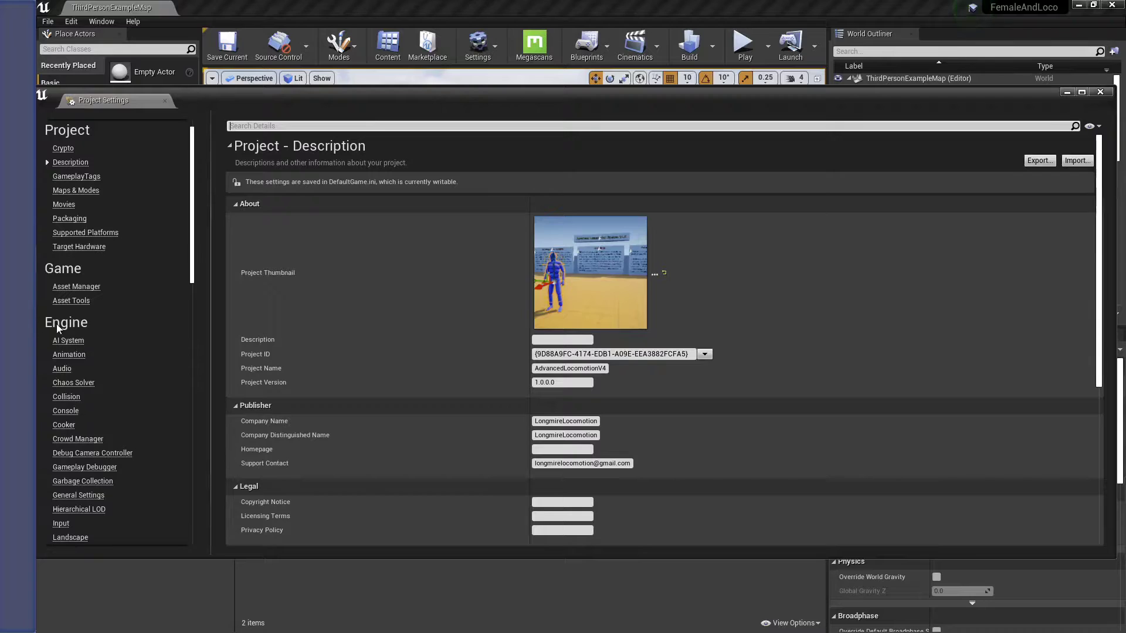
{"action": "left_click", "coordinate": [62, 524]}
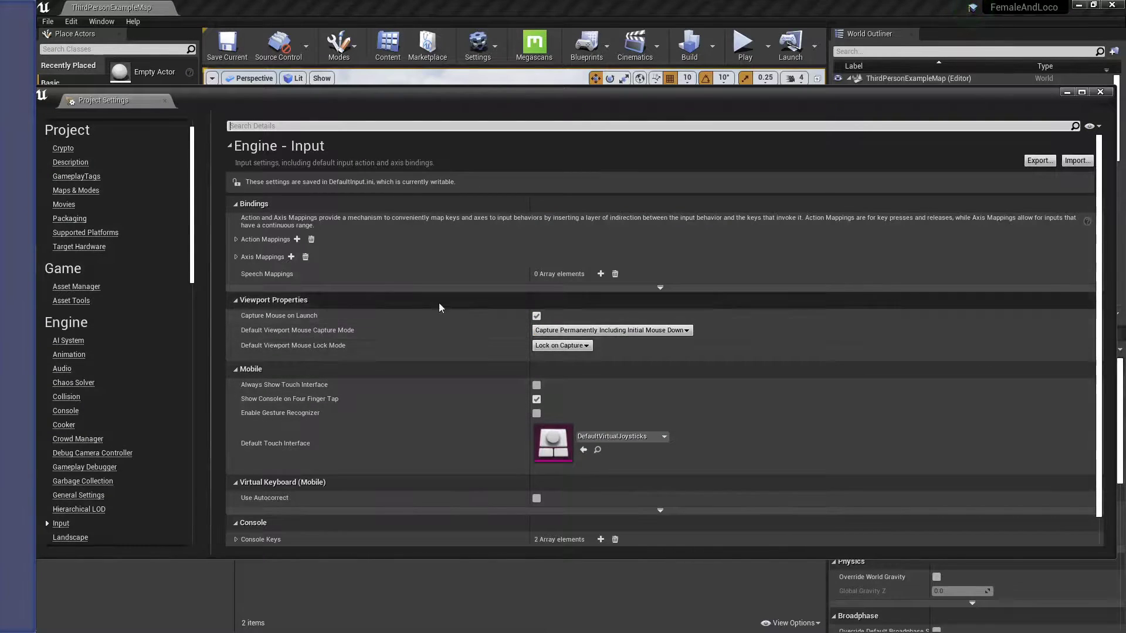
{"action": "left_click", "coordinate": [245, 238]}
{"action": "left_click", "coordinate": [245, 239]}
{"action": "left_click", "coordinate": [237, 256]}
{"action": "left_click", "coordinate": [237, 256]}
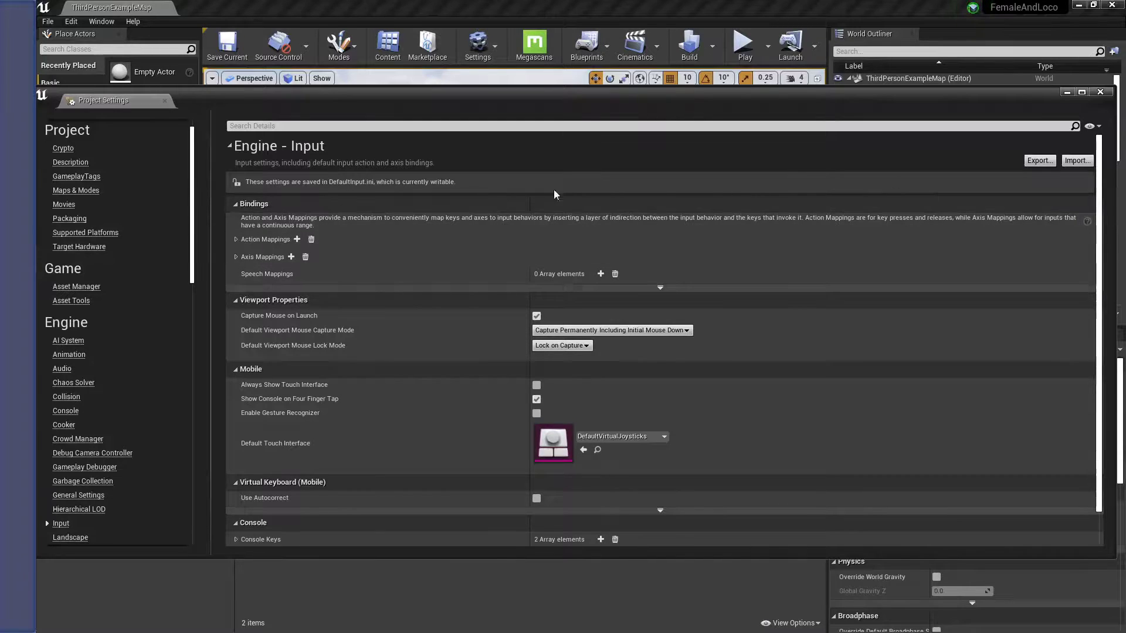
Export the Loco project's input settings to the Desktop as InputLocomotion
{"action": "mouse_move", "coordinate": [779, 96]}
{"action": "left_mouse_down"}
{"action": "mouse_move", "coordinate": [727, 117]}
{"action": "mouse_move", "coordinate": [774, 109]}
{"action": "left_mouse_up"}
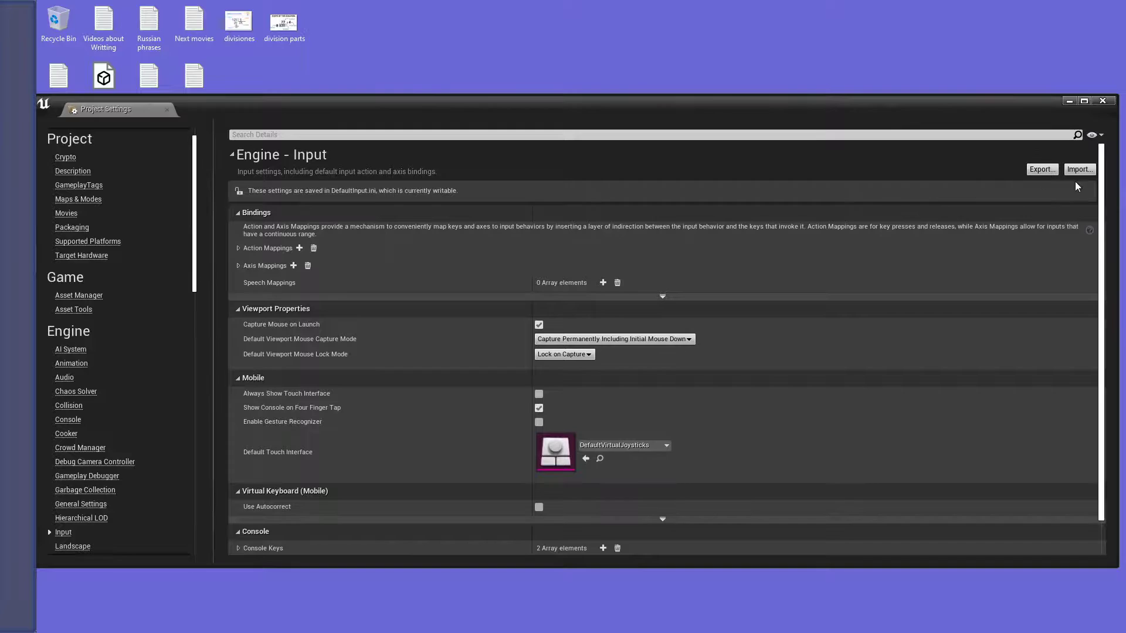
{"action": "left_click", "coordinate": [1041, 169]}
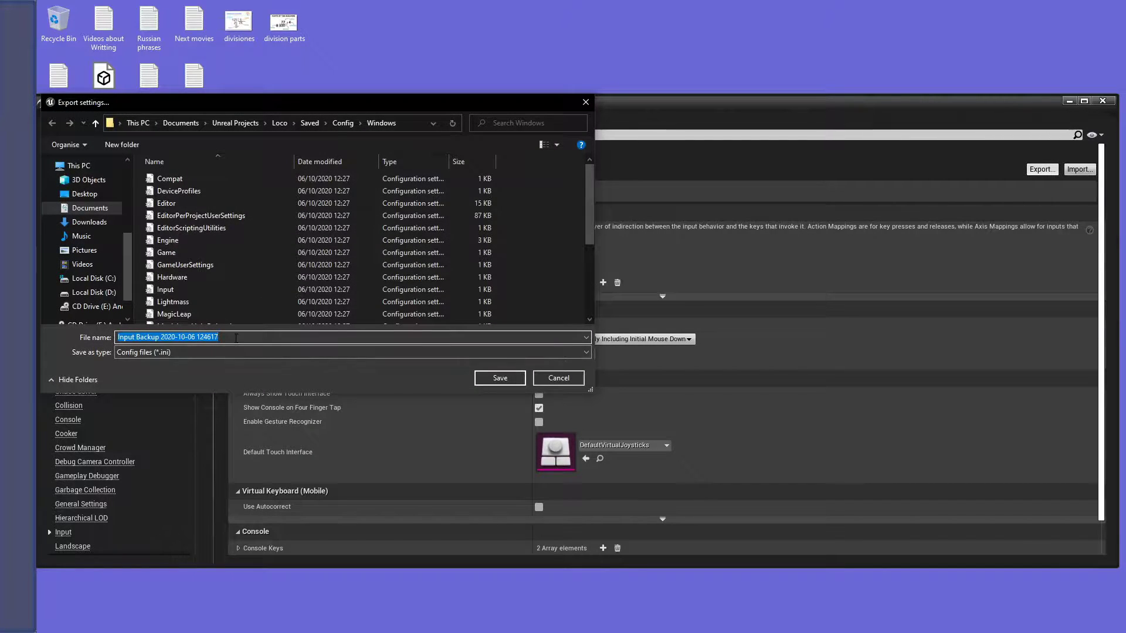
{"action": "type", "text": "Input"}
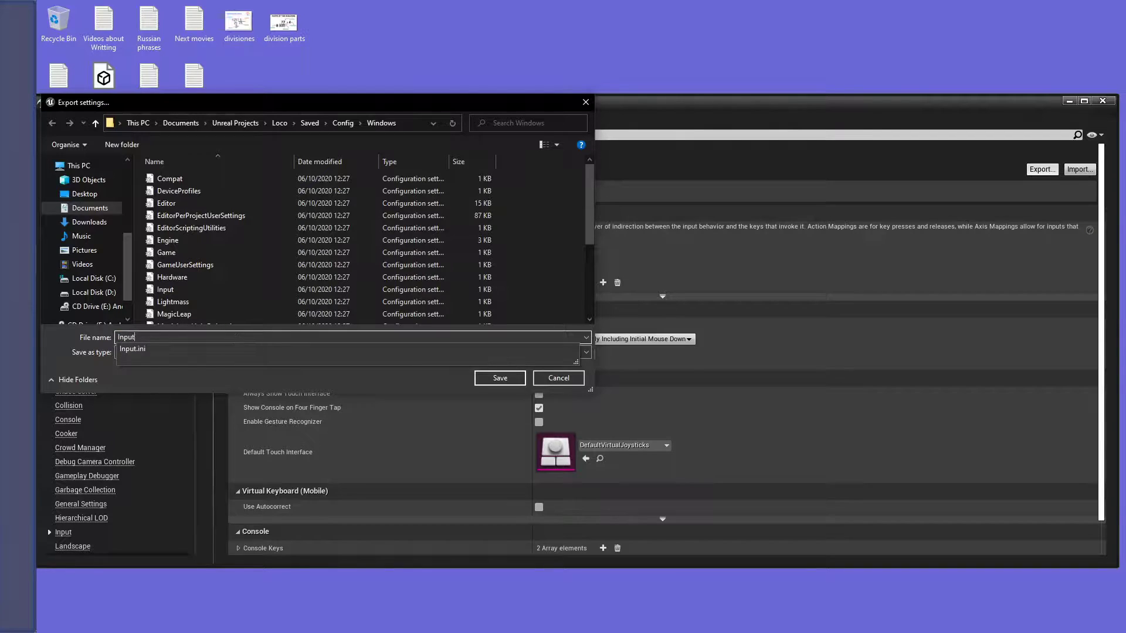
{"action": "type", "text": "Locomotion"}
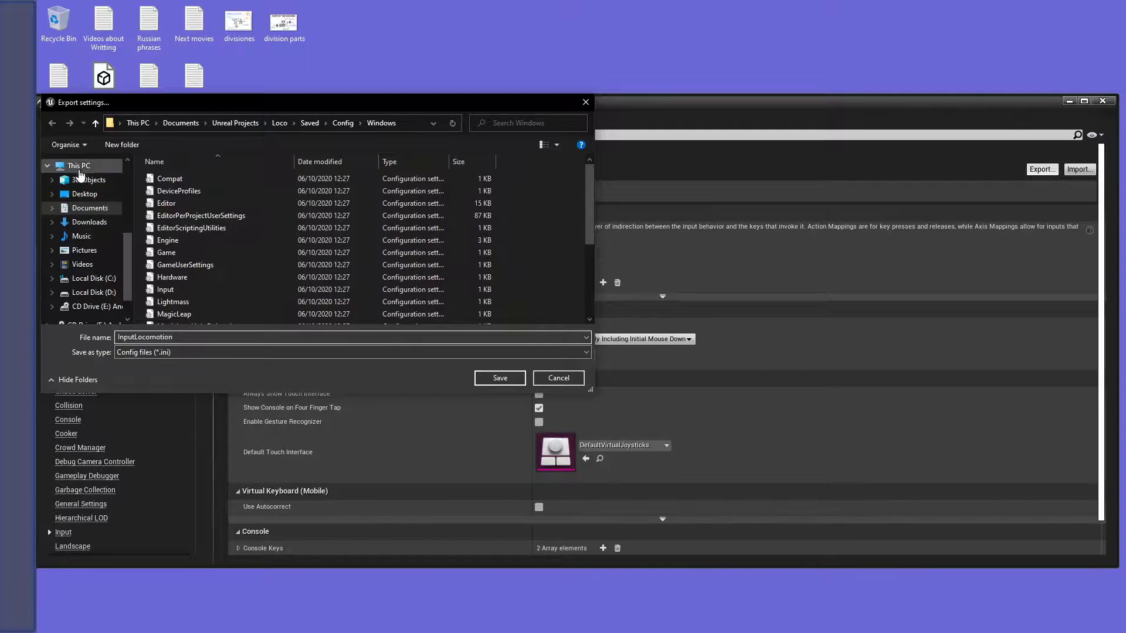
{"action": "scroll", "coordinate": [63, 185], "scroll_direction": "up", "scroll_amount": 1}
{"action": "left_click", "coordinate": [91, 215]}
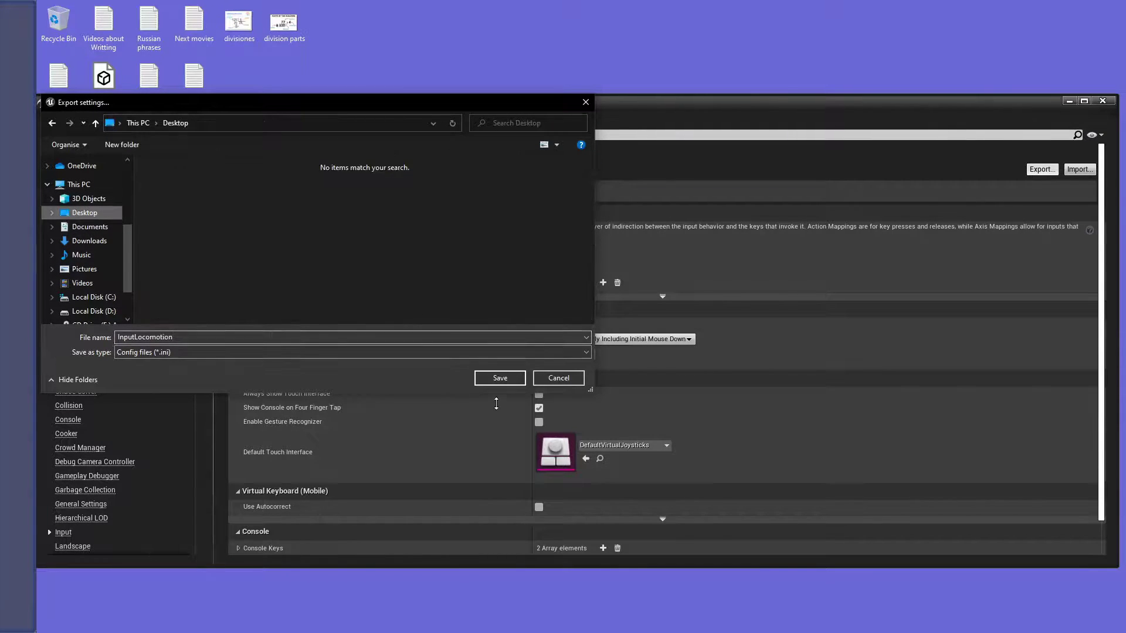
{"action": "left_click", "coordinate": [500, 377]}
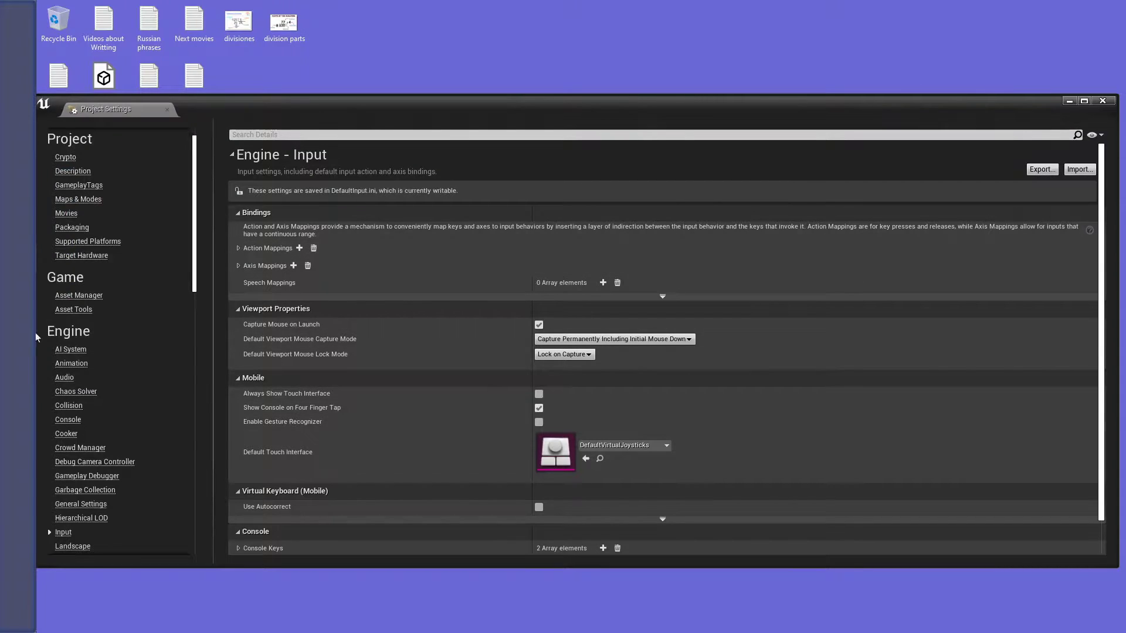
Switch to the FemaleAndLoco project and open the Engine Input page of its project settings
{"action": "left_click", "coordinate": [18, 259]}
{"action": "left_click", "coordinate": [99, 176]}
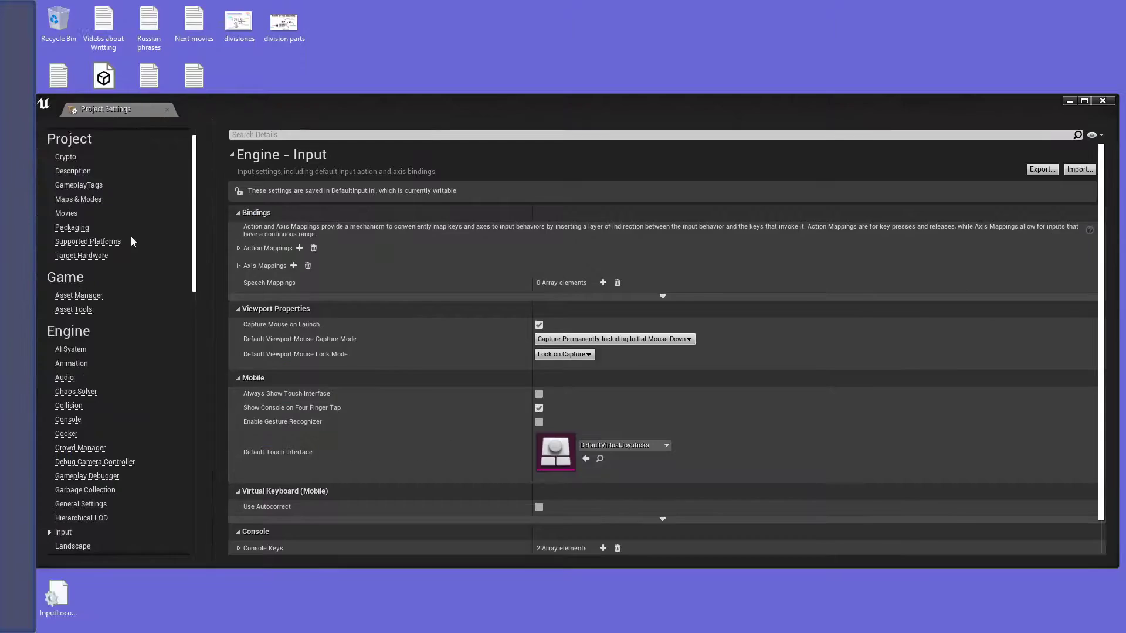
{"action": "left_click", "coordinate": [48, 21]}
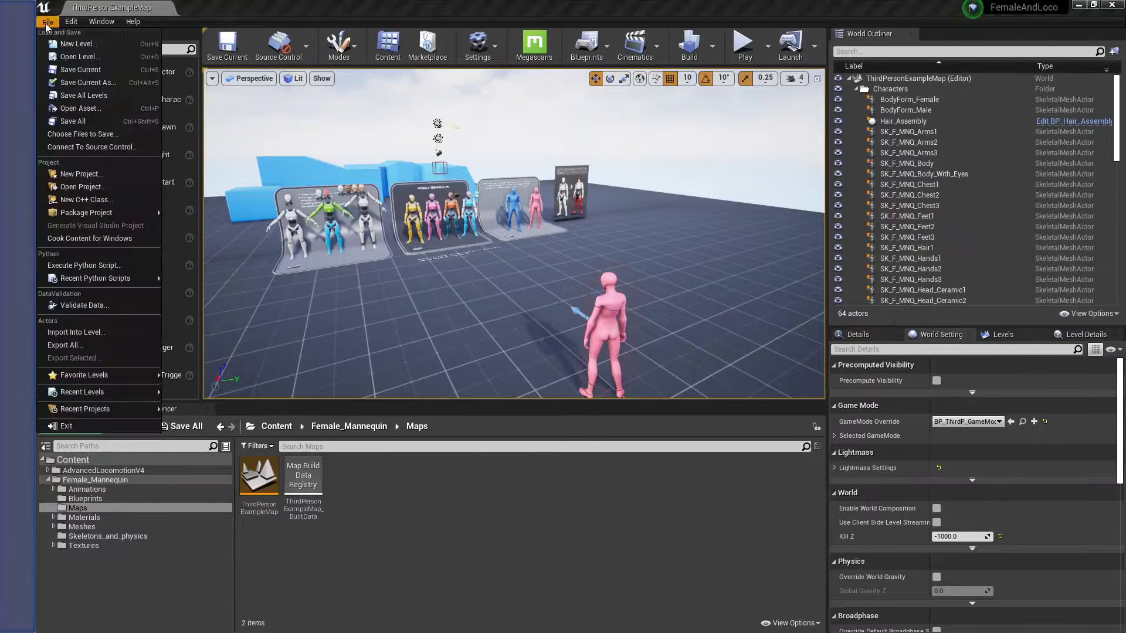
{"action": "mouse_move", "coordinate": [73, 23]}
{"action": "left_click", "coordinate": [123, 187]}
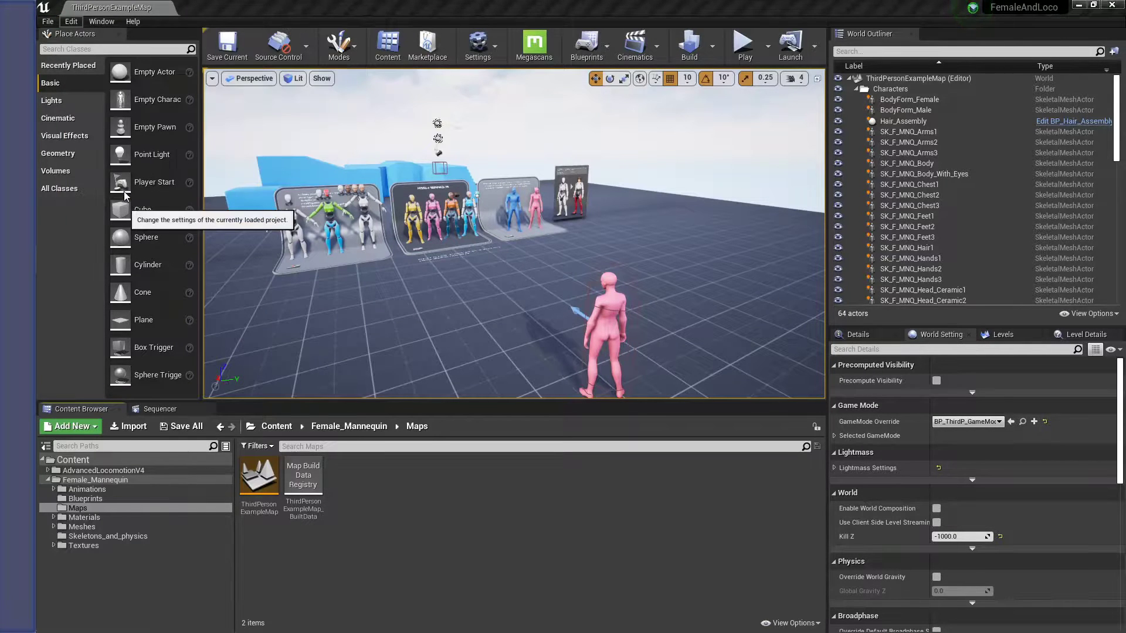
{"action": "scroll", "coordinate": [77, 348], "scroll_direction": "down", "scroll_amount": 2}
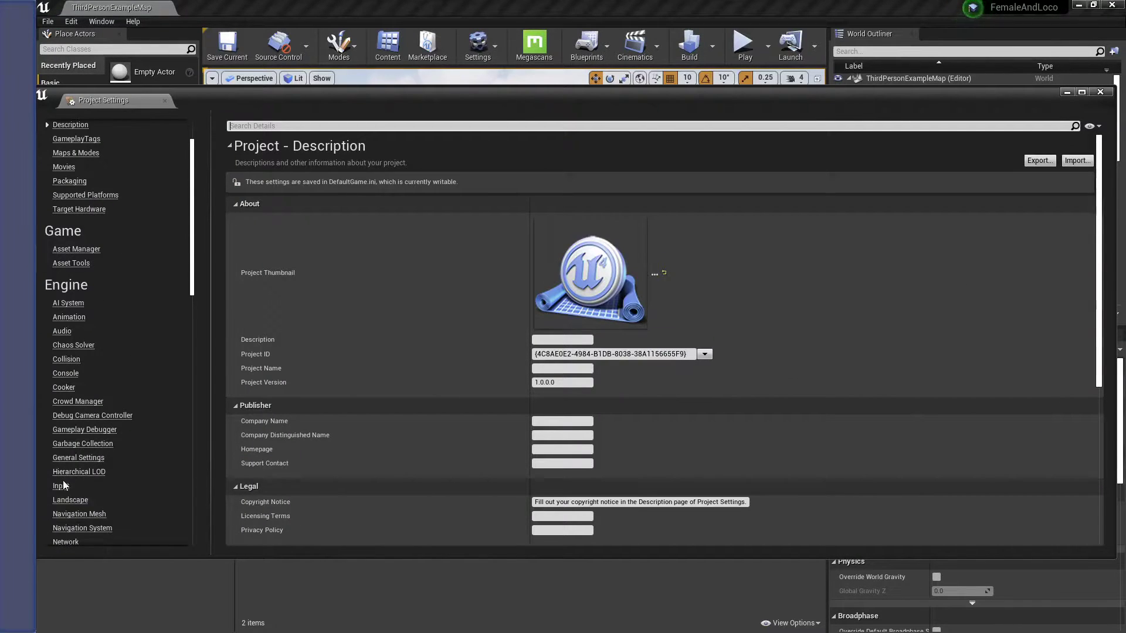
{"action": "left_click", "coordinate": [62, 485]}
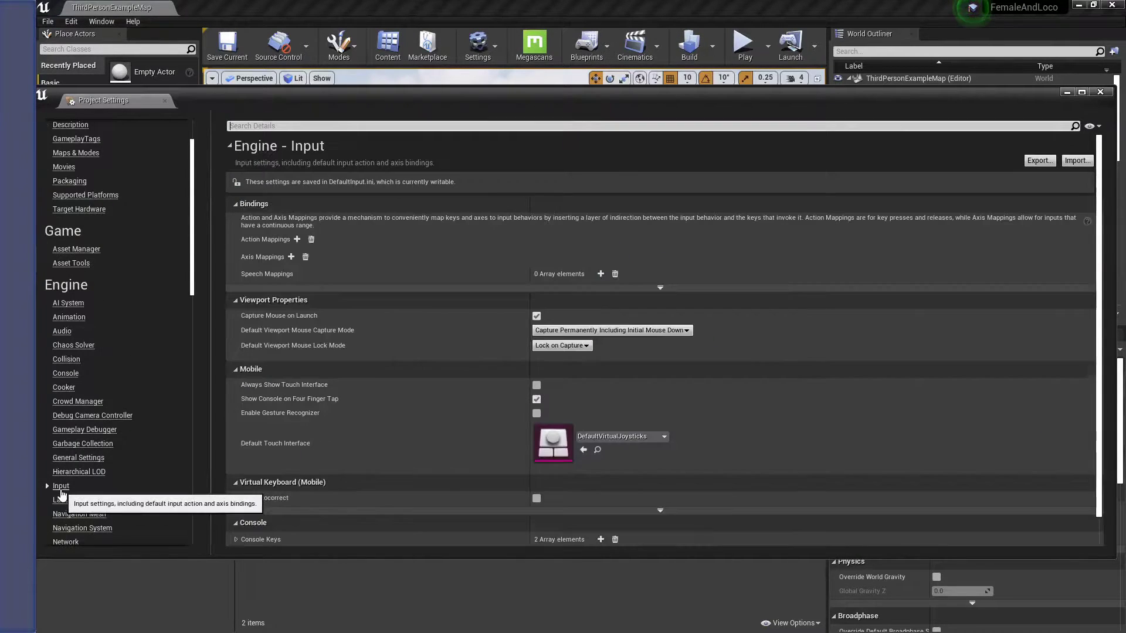
Import the InputLocomotion config file from the Desktop into the FemaleAndLoco input settings
{"action": "left_click", "coordinate": [1077, 161]}
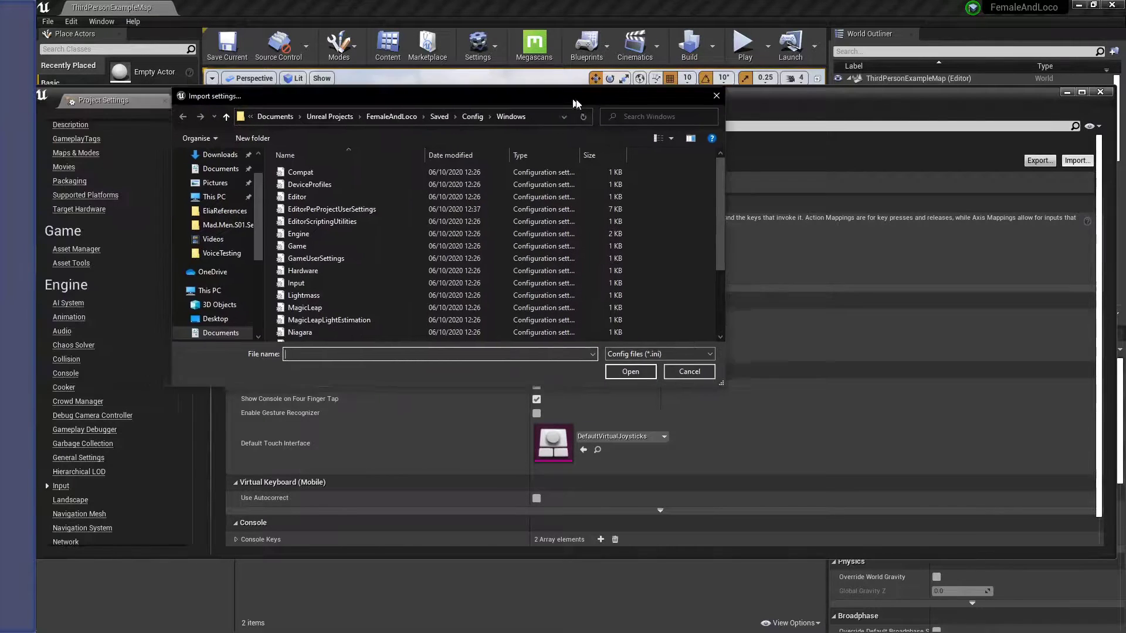
{"action": "scroll", "coordinate": [291, 202], "scroll_direction": "down", "scroll_amount": 2}
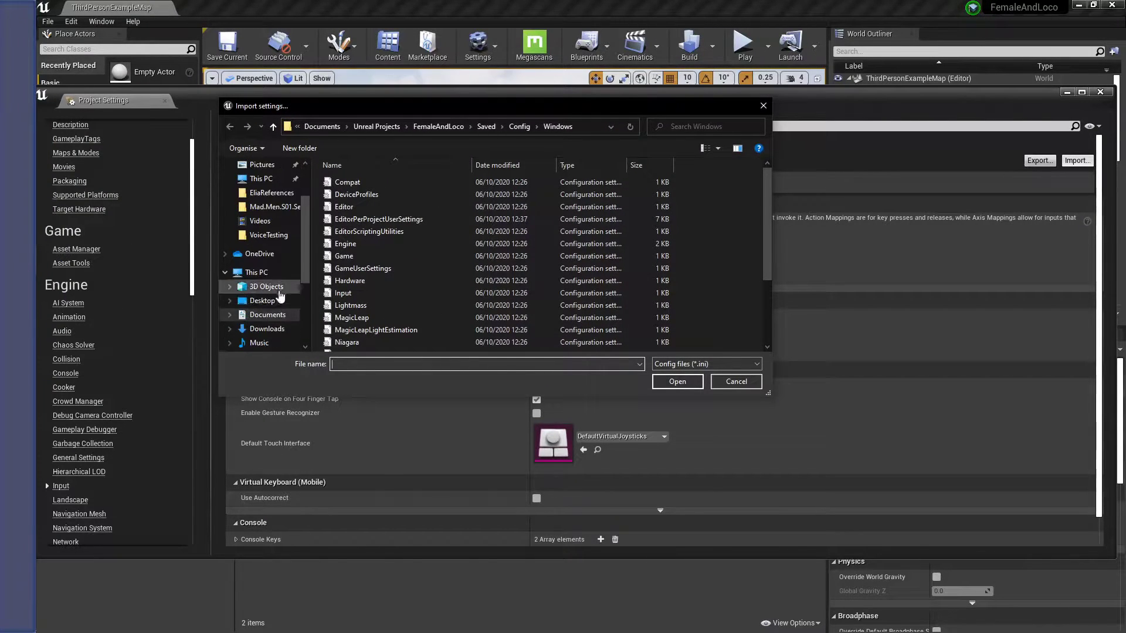
{"action": "left_click", "coordinate": [262, 300]}
{"action": "left_click", "coordinate": [380, 211]}
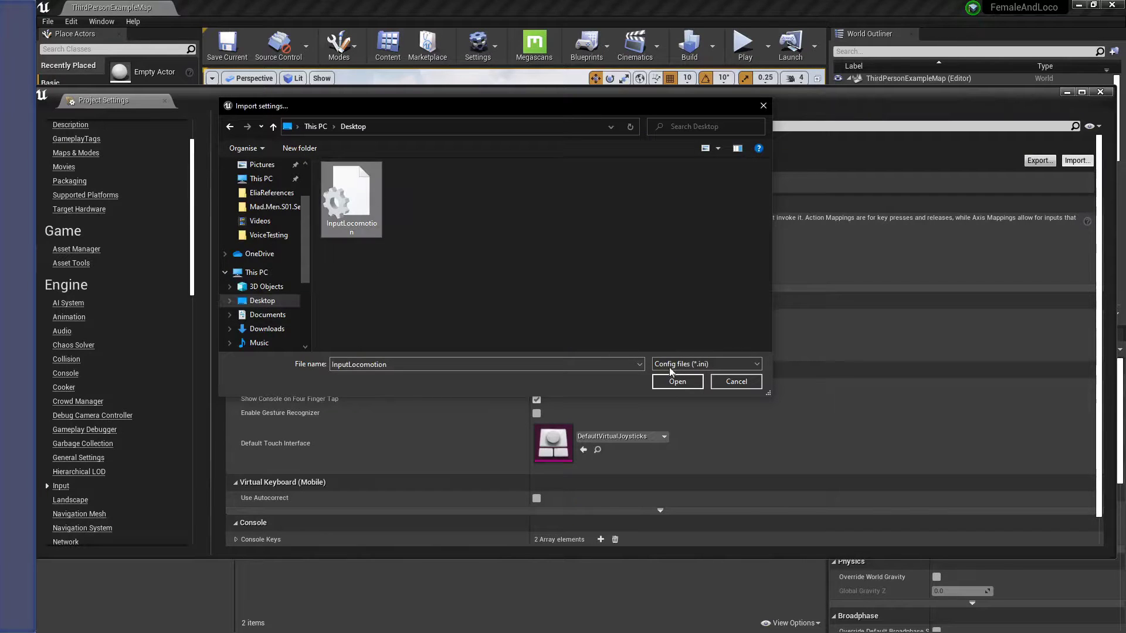
{"action": "left_click", "coordinate": [677, 382]}
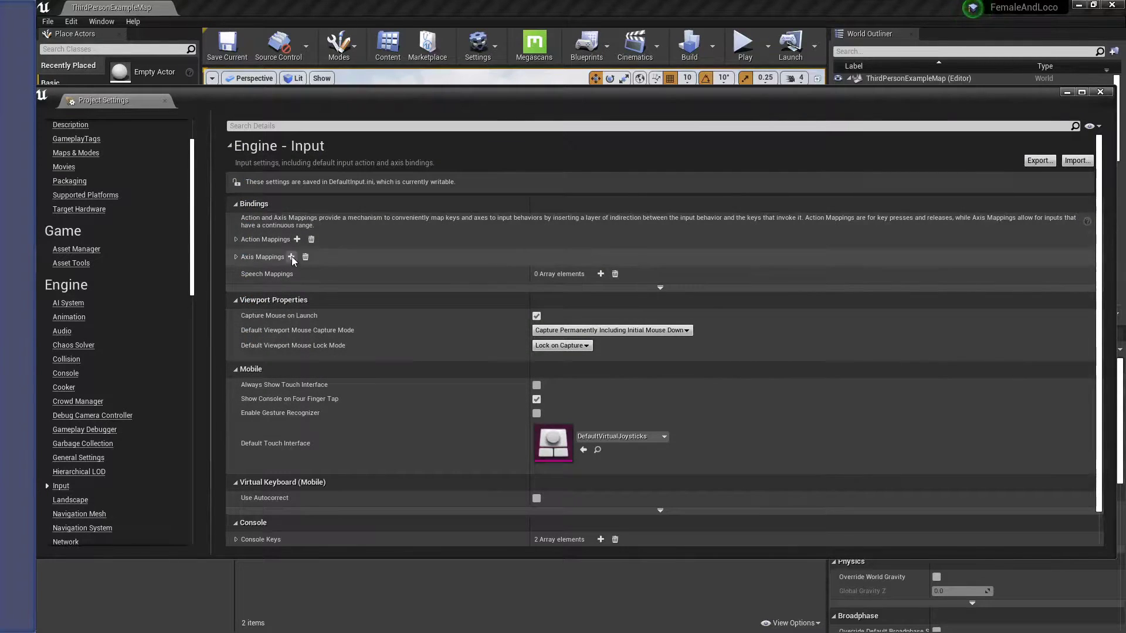
Expand the axis and action mappings to check the imported bindings, and close the project settings
{"action": "left_click", "coordinate": [236, 257]}
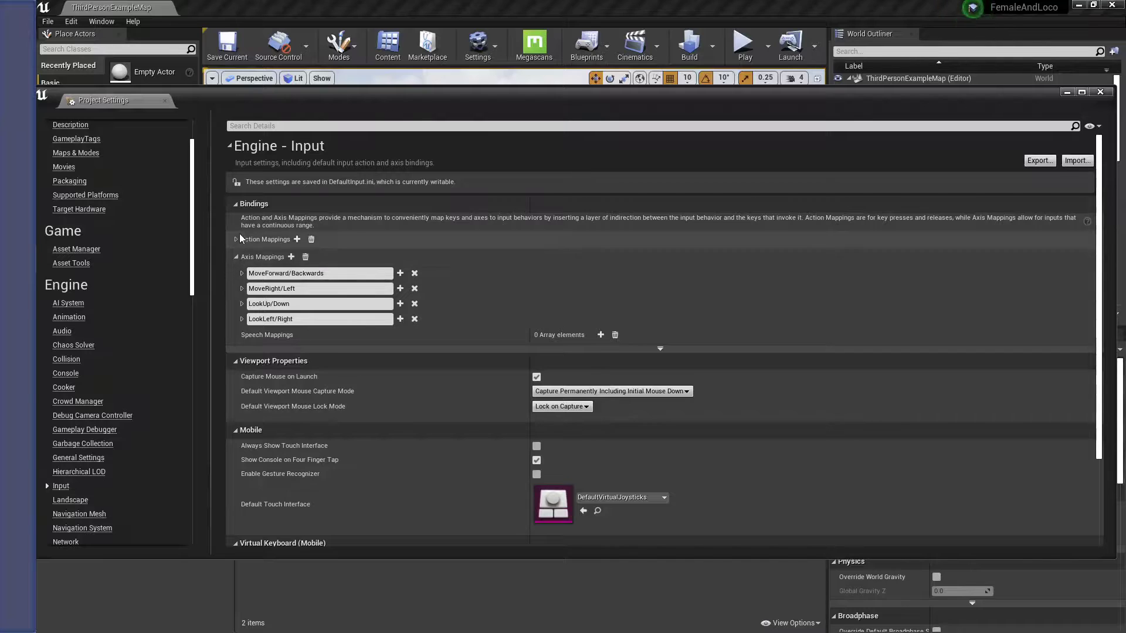
{"action": "left_click", "coordinate": [236, 240]}
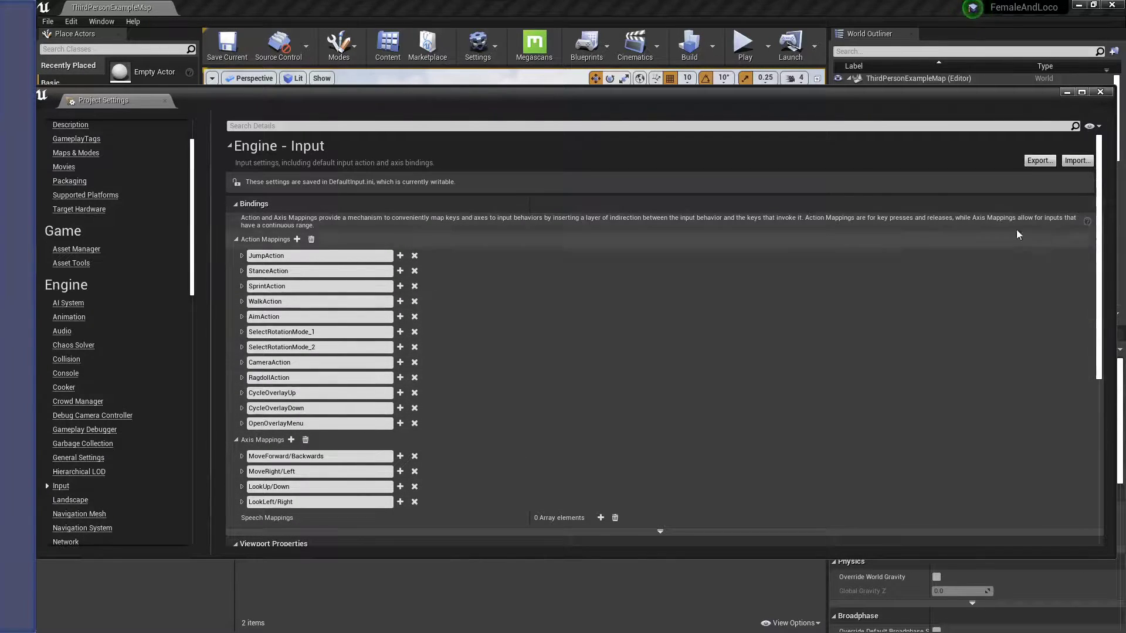
{"action": "left_click", "coordinate": [1099, 92]}
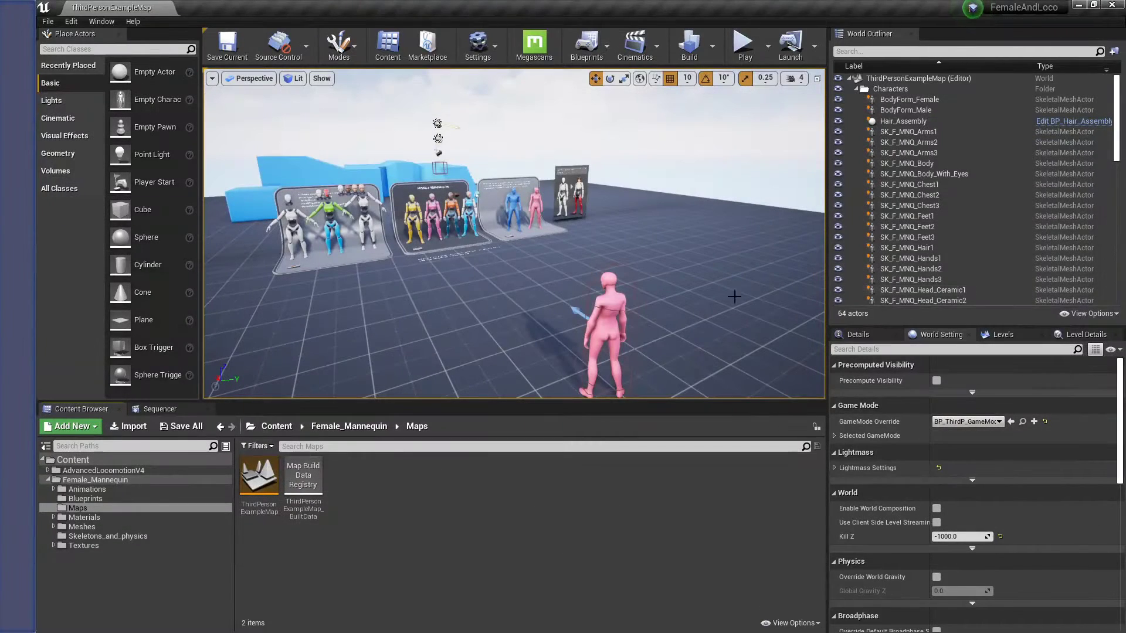
Look through the migrated AdvancedLocomotionV4 folder, including its Environment and Levels subfolders
{"action": "right_click_drag", "start_coordinate": [671, 286], "coordinate": [755, 329]}
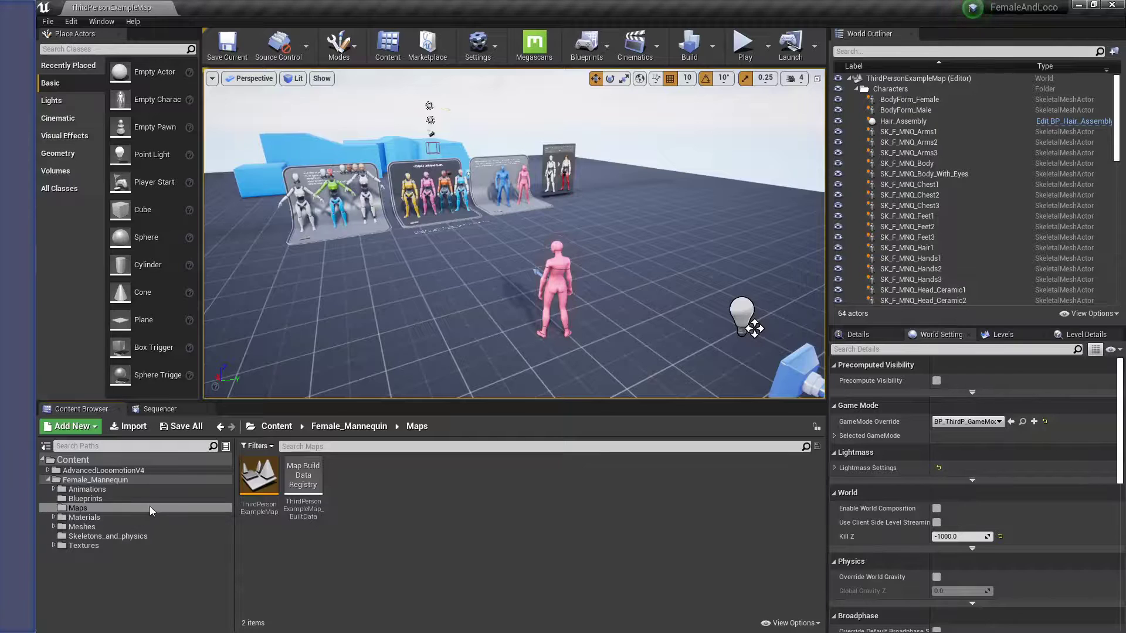
{"action": "left_click", "coordinate": [123, 480]}
{"action": "left_click", "coordinate": [132, 470]}
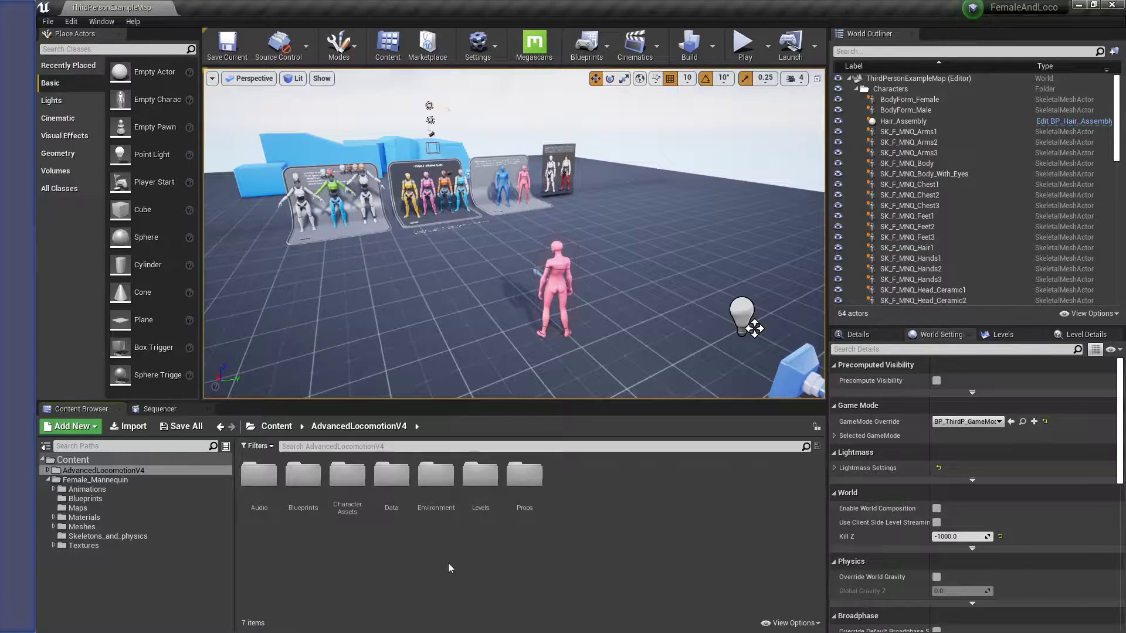
{"action": "double_click", "coordinate": [436, 474]}
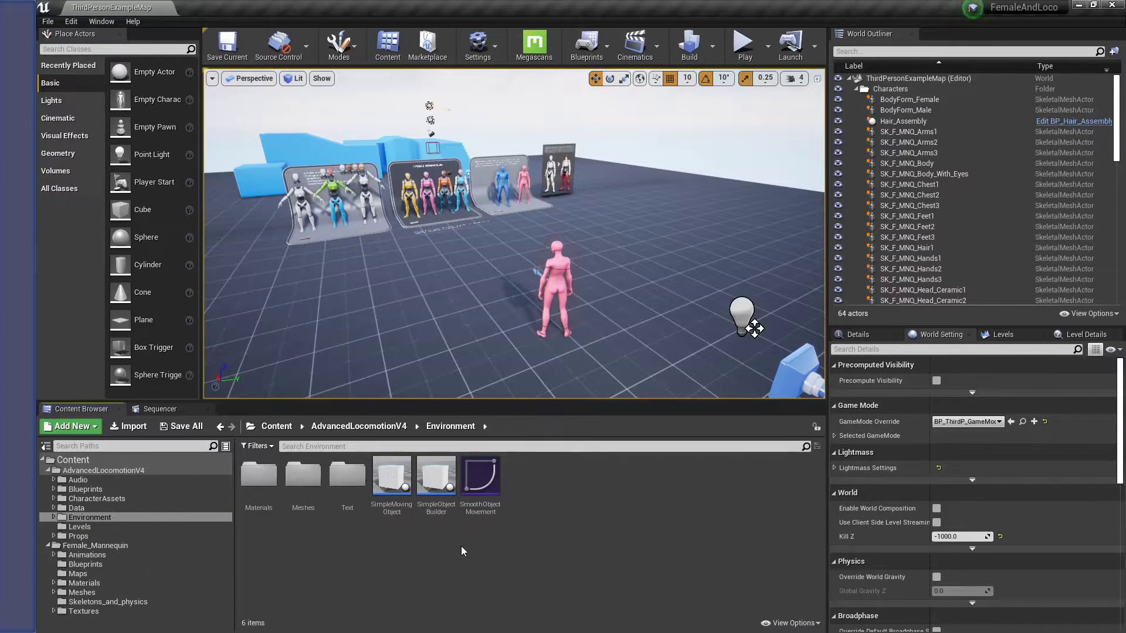
{"action": "key", "text": "alt+Left"}
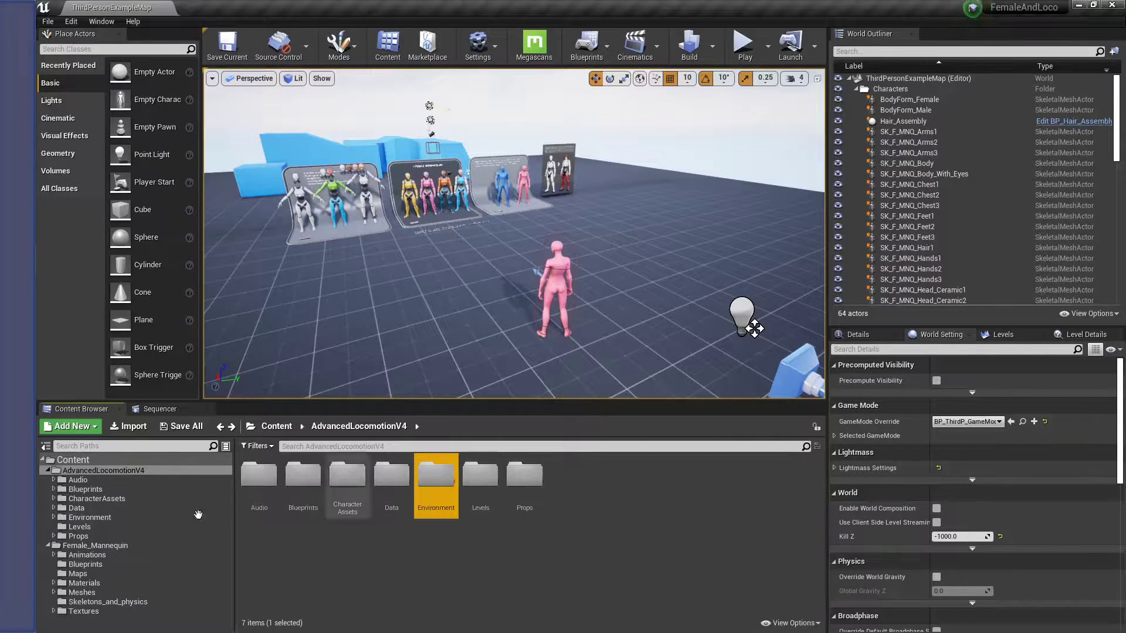
{"action": "left_click", "coordinate": [483, 579]}
{"action": "double_click", "coordinate": [481, 475]}
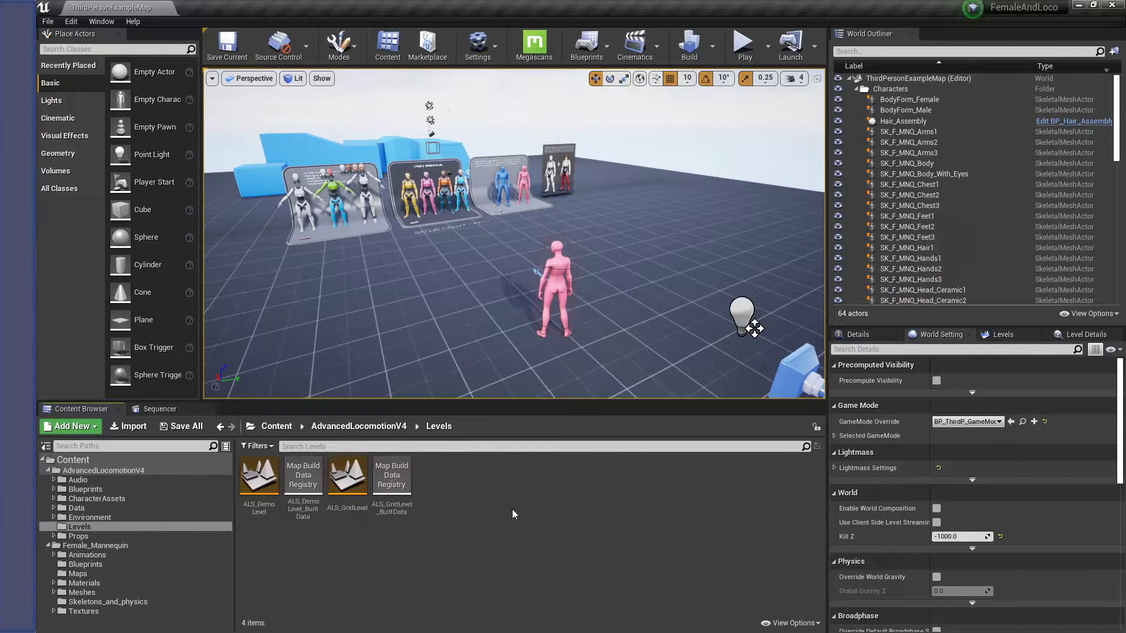
{"action": "key", "text": "alt+Left"}
{"action": "left_click", "coordinate": [364, 601]}
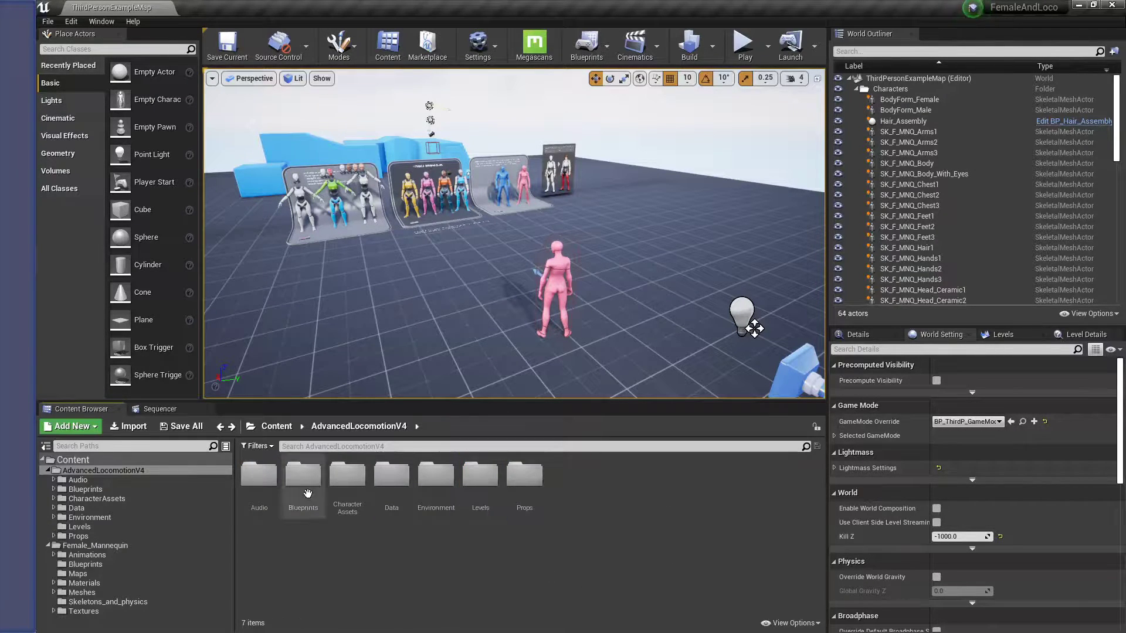
Filter the AdvancedLocomotionV4 folder to show only Level assets and open ALS_DemoLevel
{"action": "left_click", "coordinate": [256, 447]}
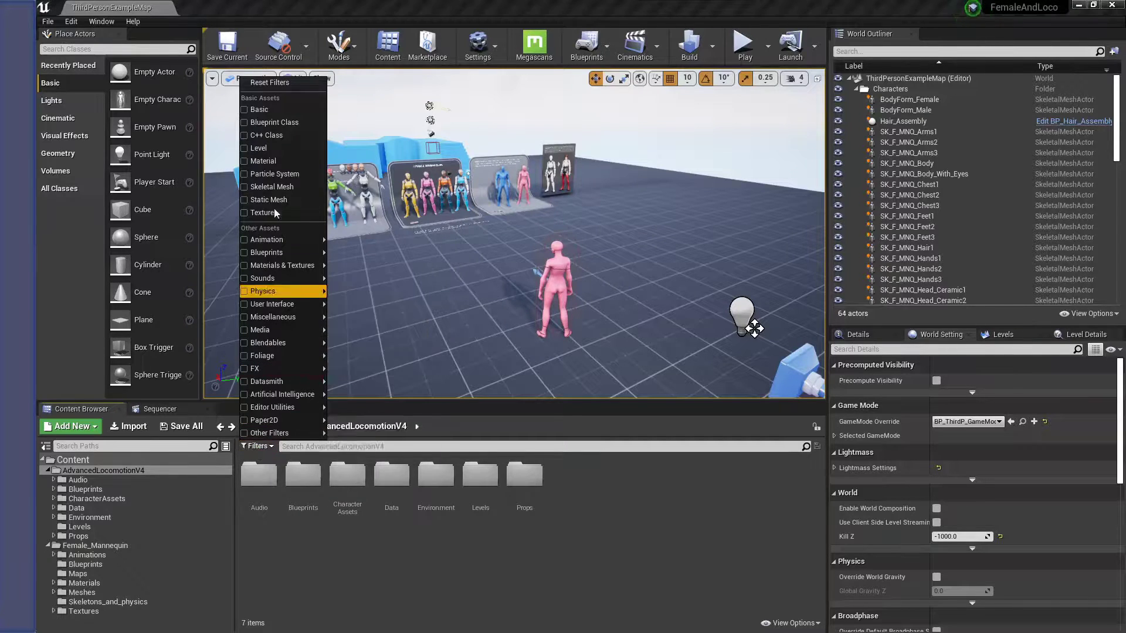
{"action": "left_click", "coordinate": [259, 148]}
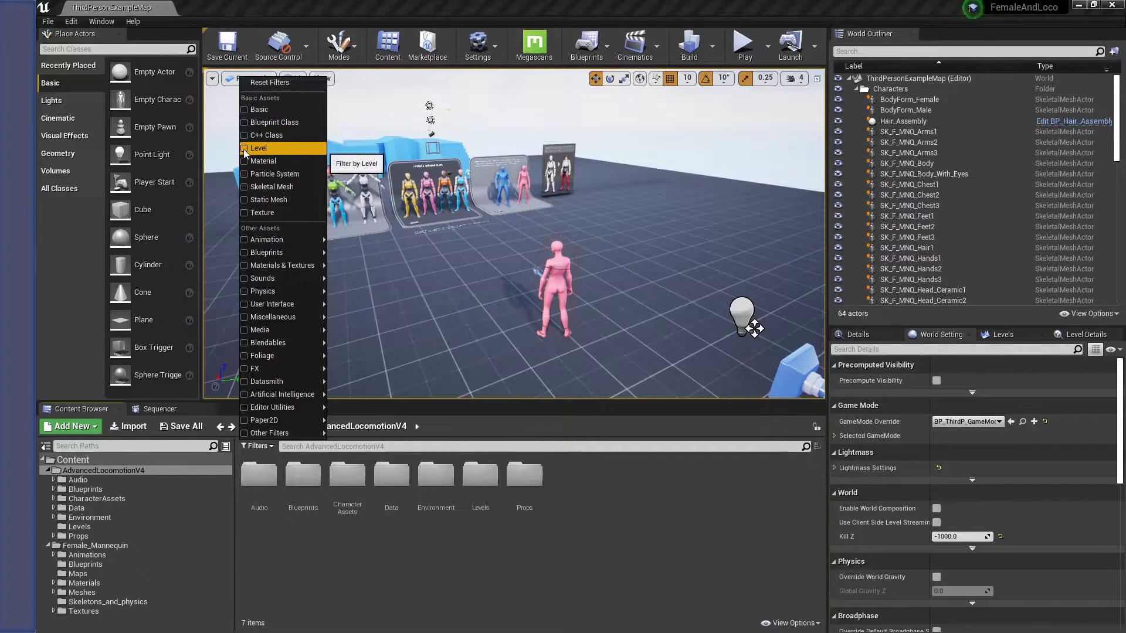
{"action": "left_click", "coordinate": [471, 593]}
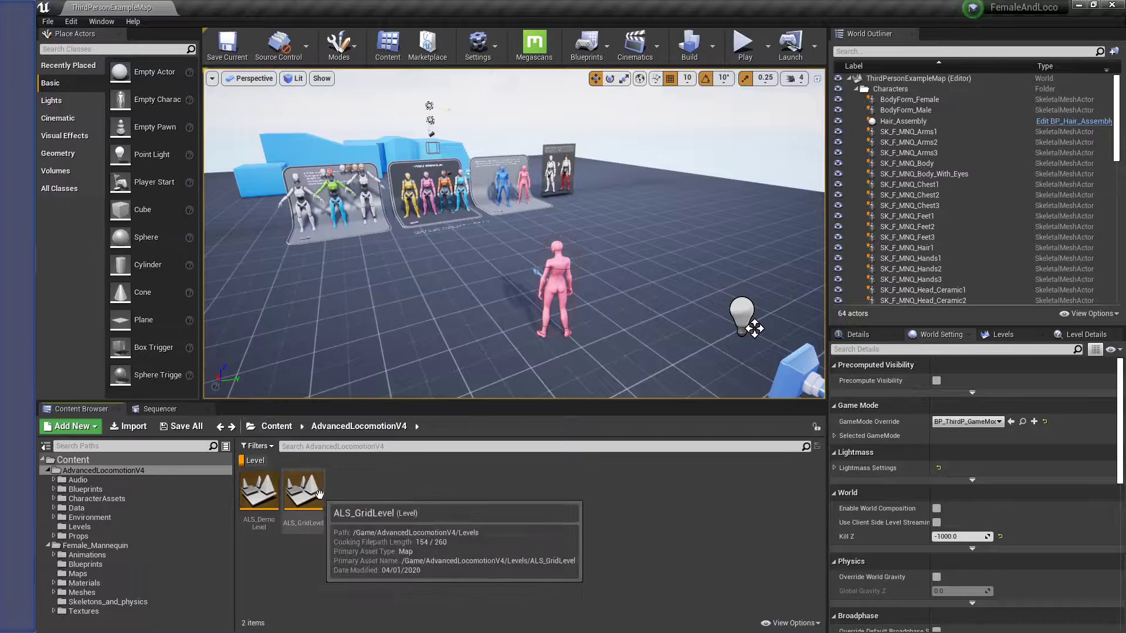
{"action": "left_click", "coordinate": [104, 472]}
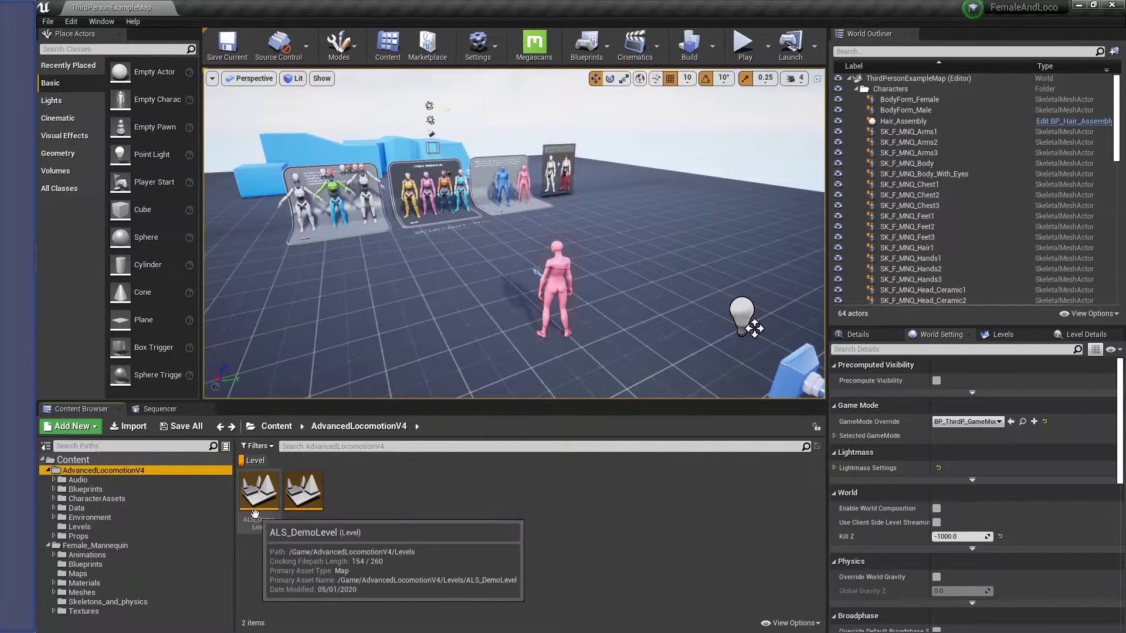
{"action": "double_click", "coordinate": [259, 492]}
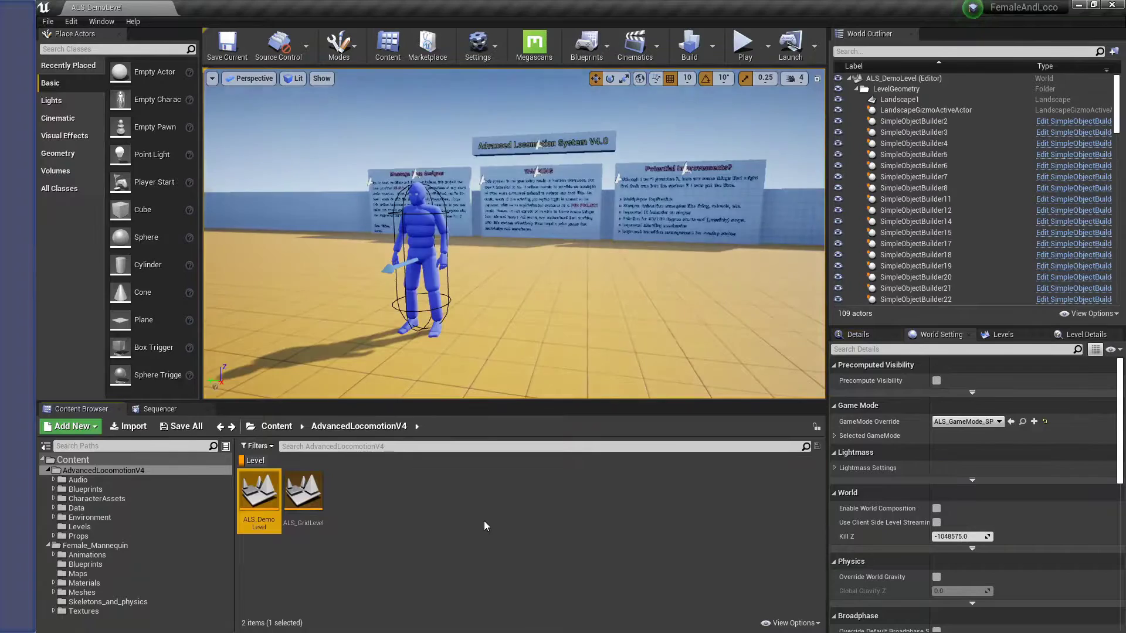
Play the demo level, run the character forward to test the imported controls, and stop the session
{"action": "left_click", "coordinate": [743, 44]}
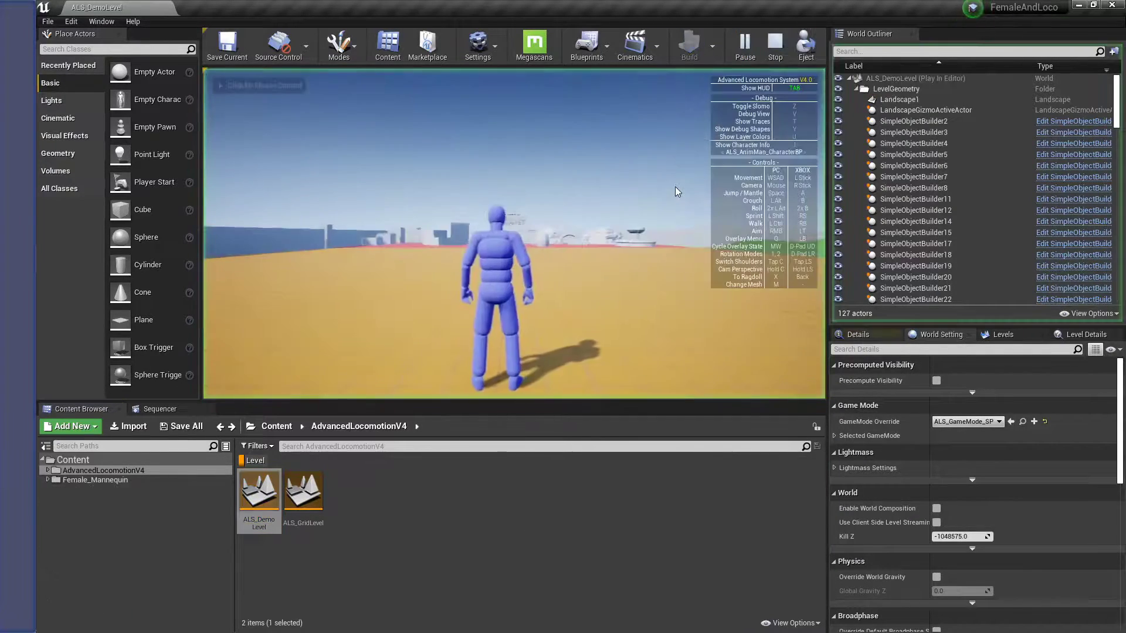
{"action": "key", "text": "w"}
{"action": "key", "text": "w"}
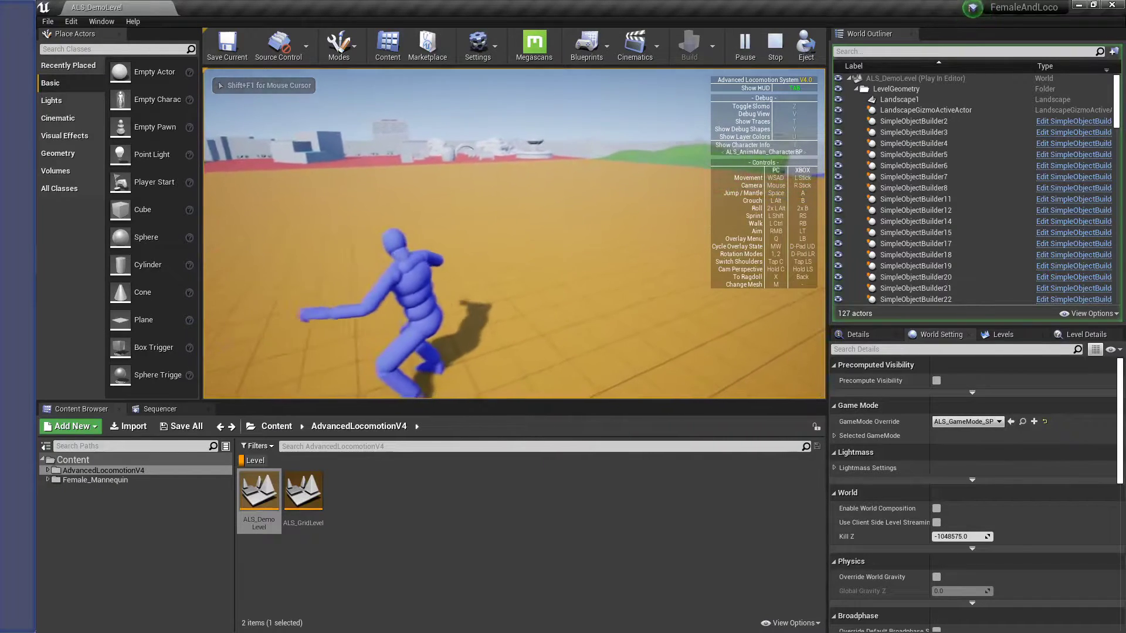
{"action": "key", "text": "Escape"}
{"action": "right_click_drag", "start_coordinate": [771, 180], "coordinate": [742, 205]}
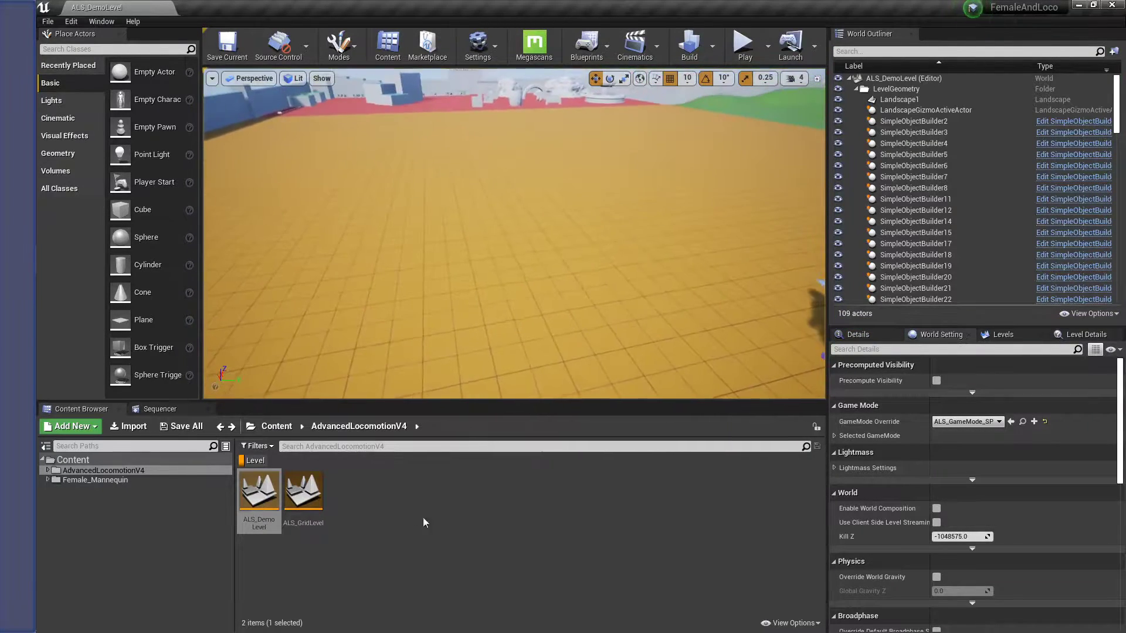
Turn off the Level filter, select the blue character in the demo level and locate its blueprint in the project's content
{"action": "left_click", "coordinate": [251, 461]}
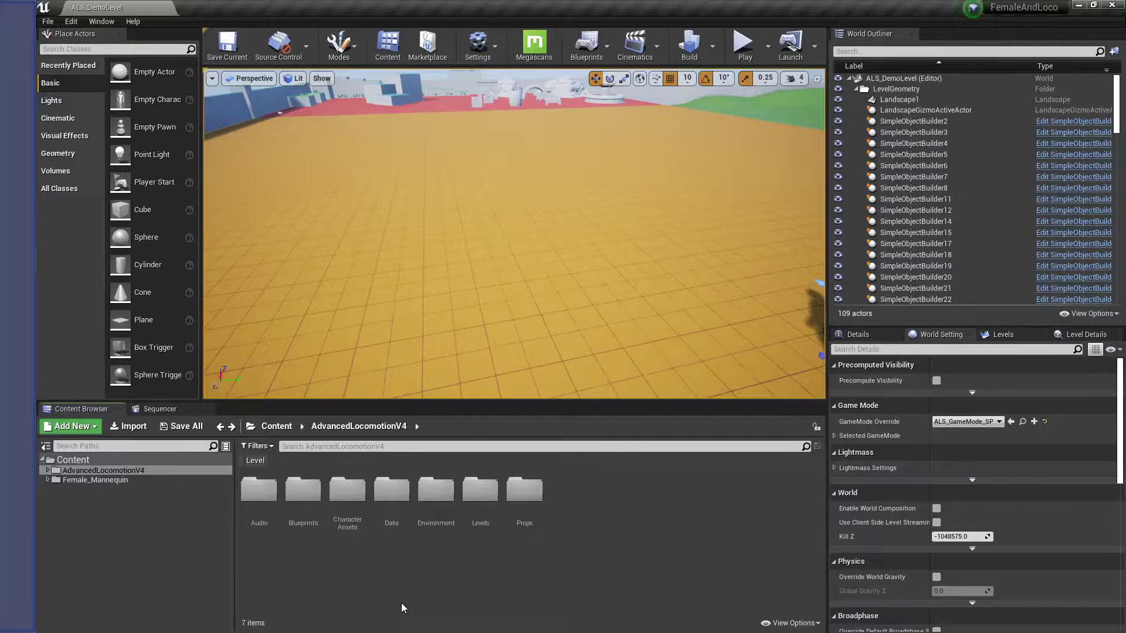
{"action": "right_click_drag", "start_coordinate": [575, 132], "coordinate": [794, 129]}
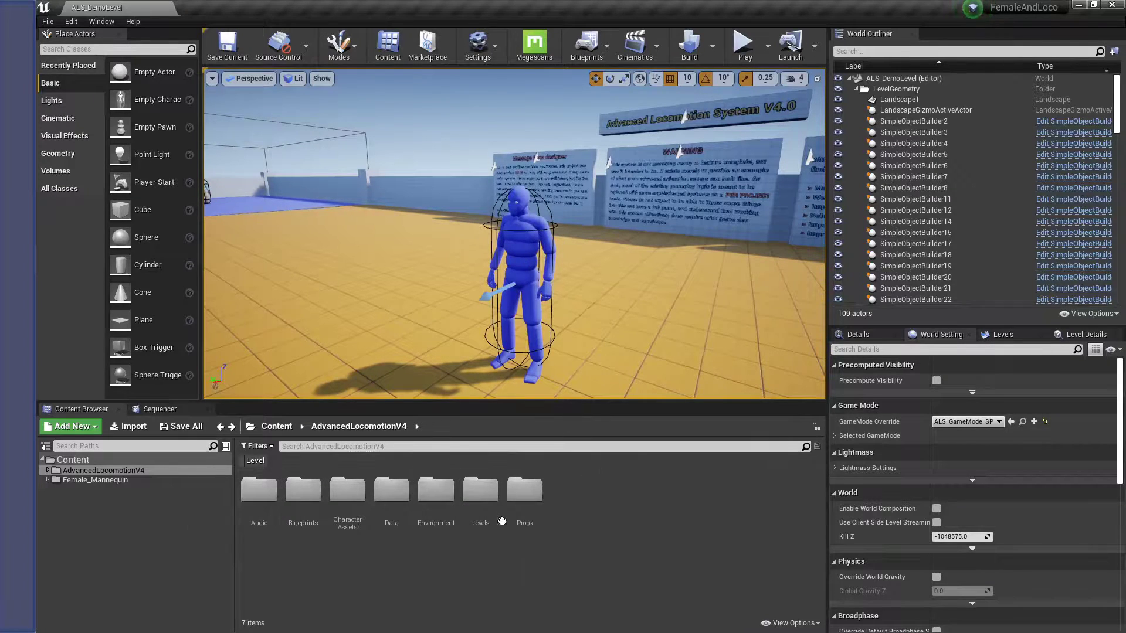
{"action": "left_click", "coordinate": [522, 234]}
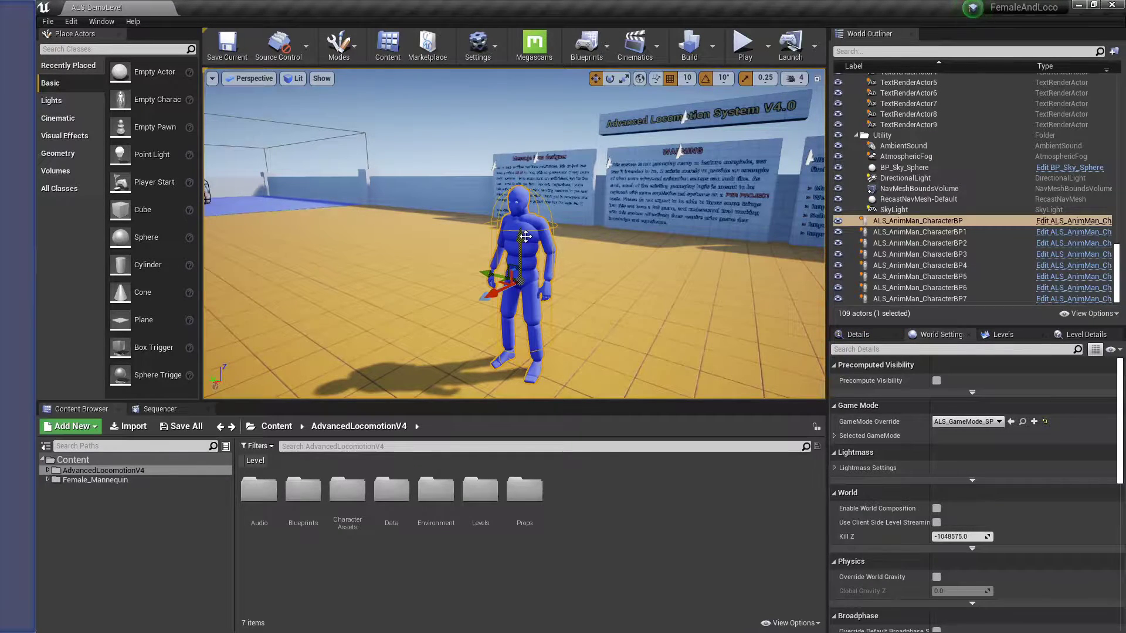
{"action": "key", "text": "ctrl+b"}
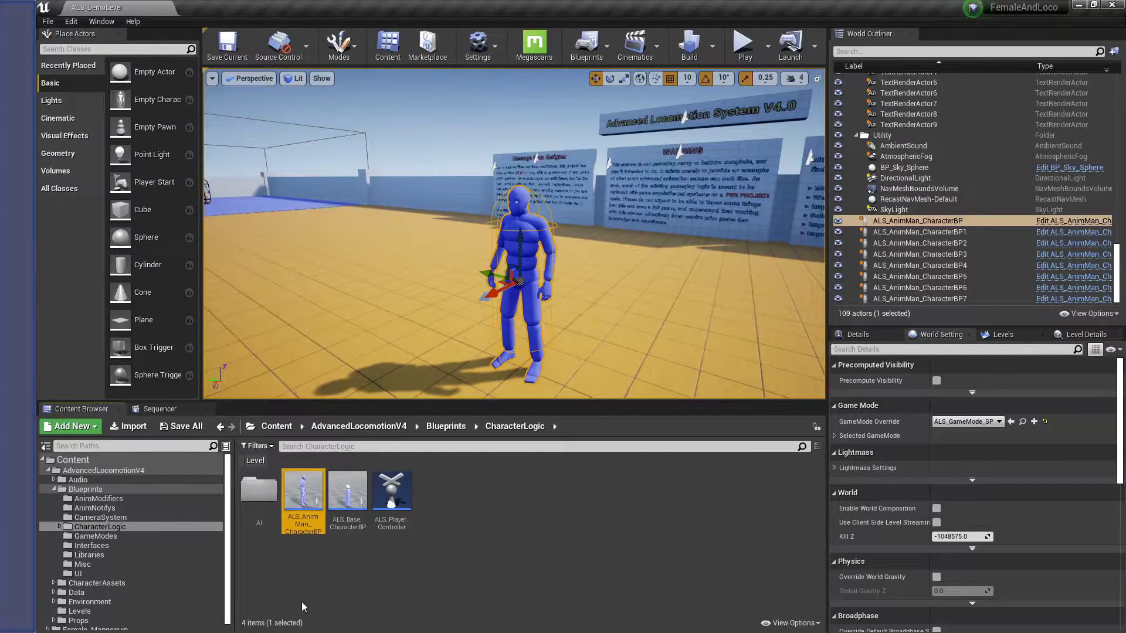
Open the ALS_AnimMan_CharacterBP blueprint, dock its editor beside the level tab and show the character in its viewport
{"action": "double_click", "coordinate": [304, 499]}
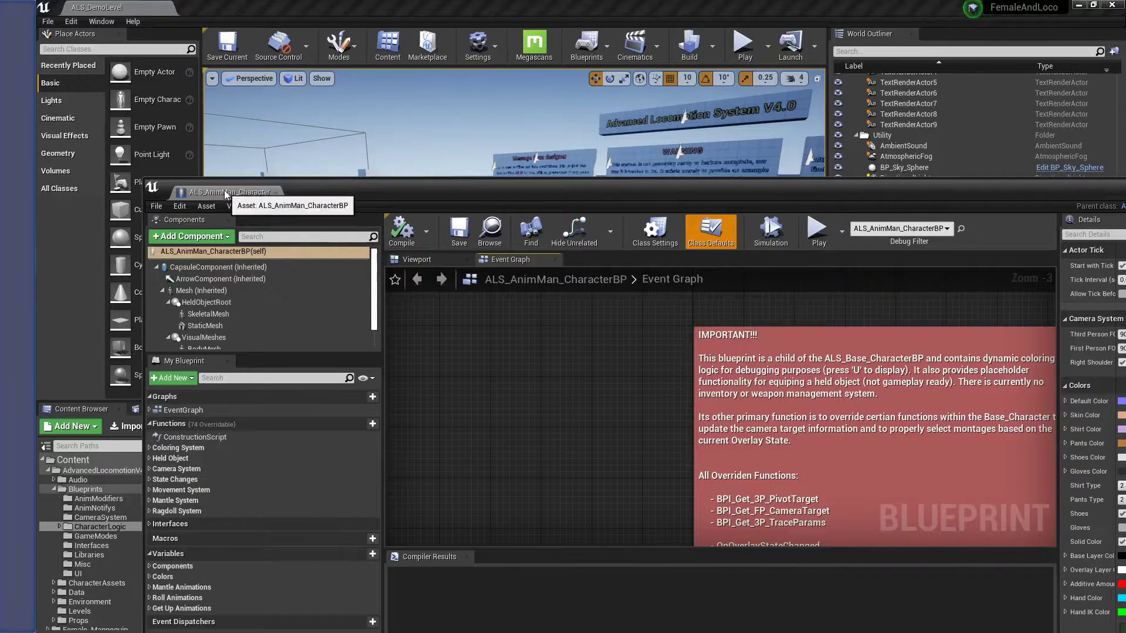
{"action": "left_click_drag", "start_coordinate": [226, 194], "coordinate": [232, 7]}
{"action": "scroll", "coordinate": [498, 253], "scroll_direction": "down", "scroll_amount": 4}
{"action": "right_click_drag", "start_coordinate": [507, 230], "coordinate": [486, 111]}
{"action": "scroll", "coordinate": [486, 112], "scroll_direction": "up", "scroll_amount": 2}
{"action": "left_click", "coordinate": [317, 75]}
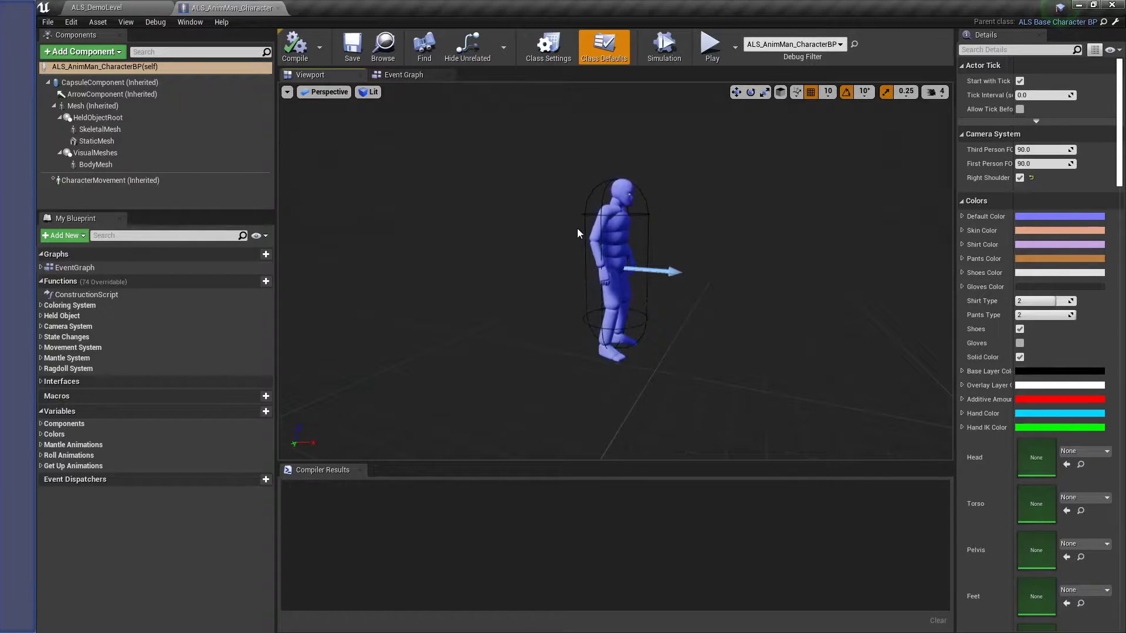
Return to the demo level, collapse the Blueprints folder and go back to the AdvancedLocomotionV4 folder
{"action": "left_click", "coordinate": [134, 6]}
{"action": "left_click", "coordinate": [485, 545]}
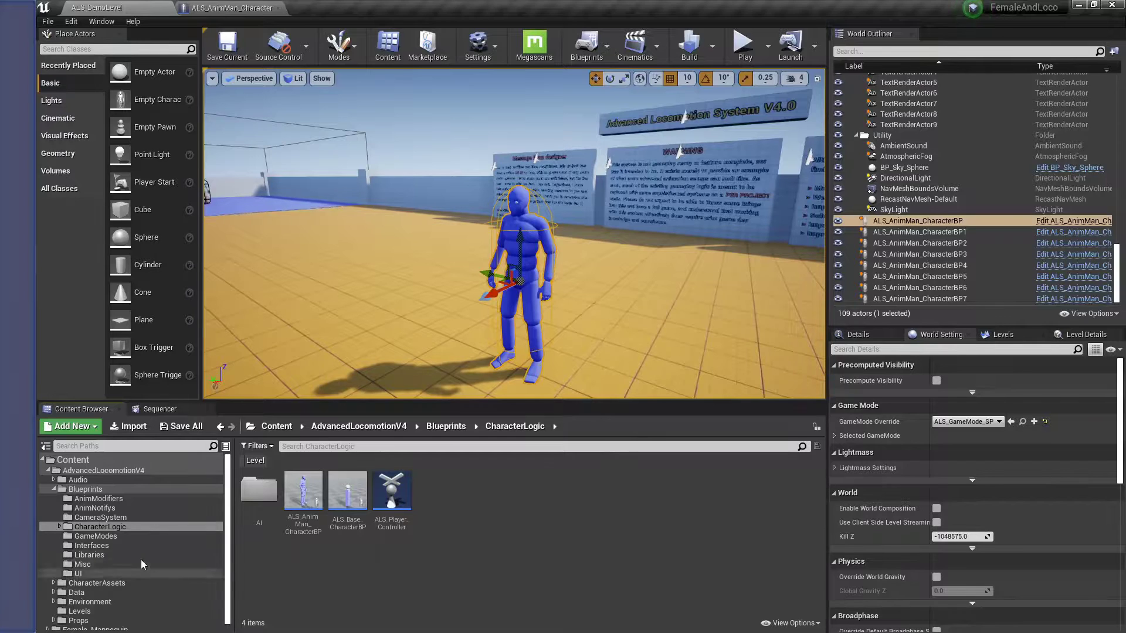
{"action": "left_click", "coordinate": [56, 489]}
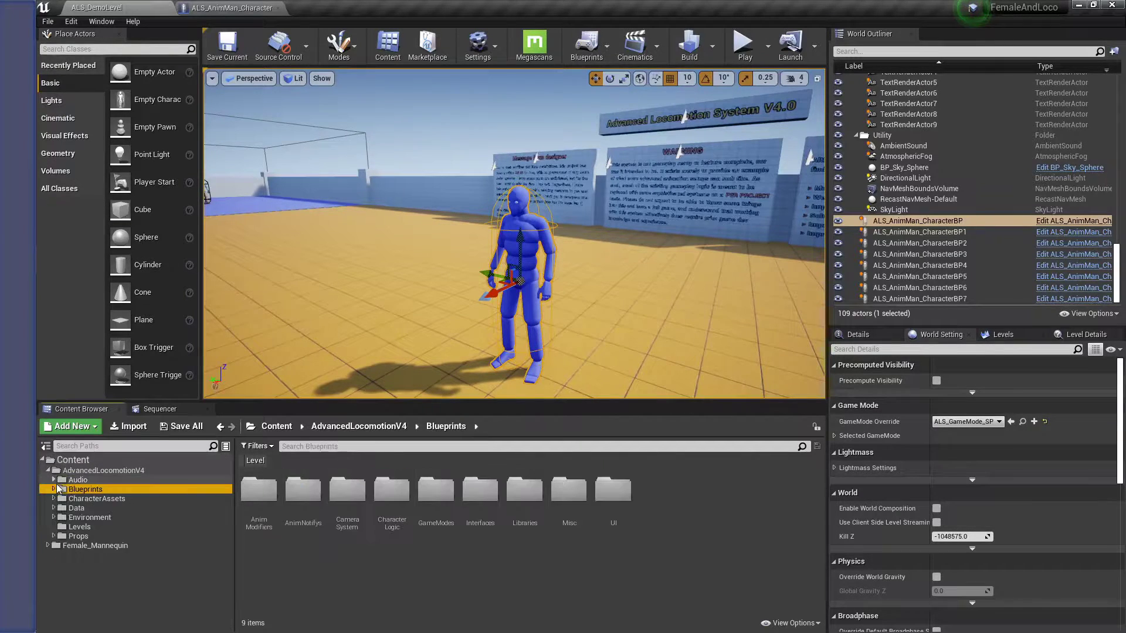
{"action": "left_click", "coordinate": [110, 471]}
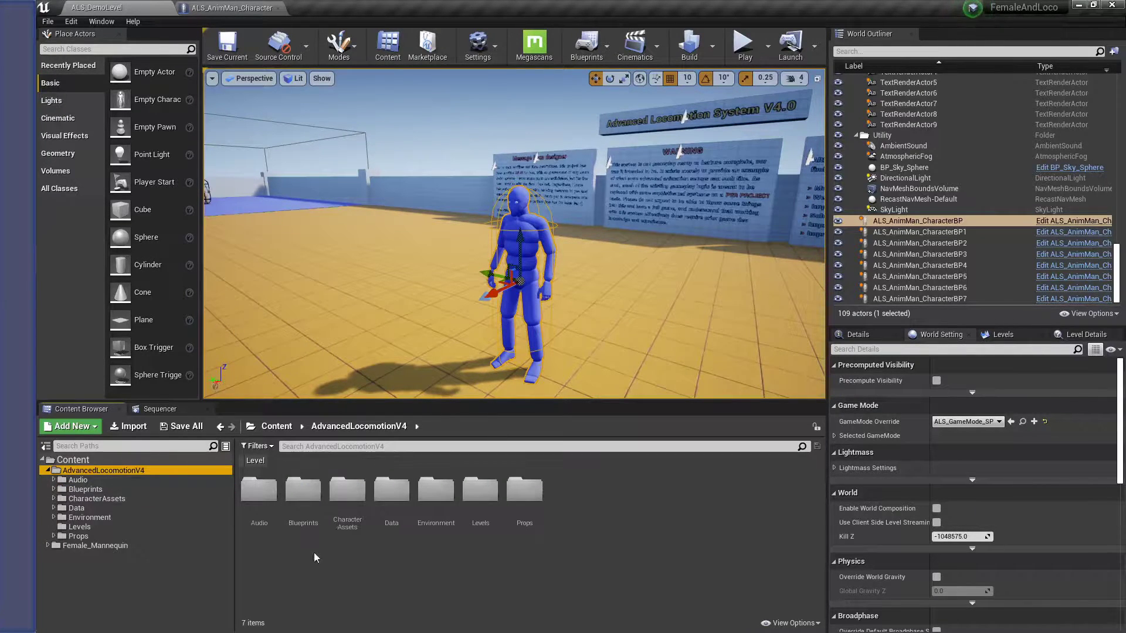
Open the ThirdPersonExampleMap level from the Maps folder of Female_Mannequin
{"action": "left_click", "coordinate": [112, 546]}
{"action": "double_click", "coordinate": [347, 487]}
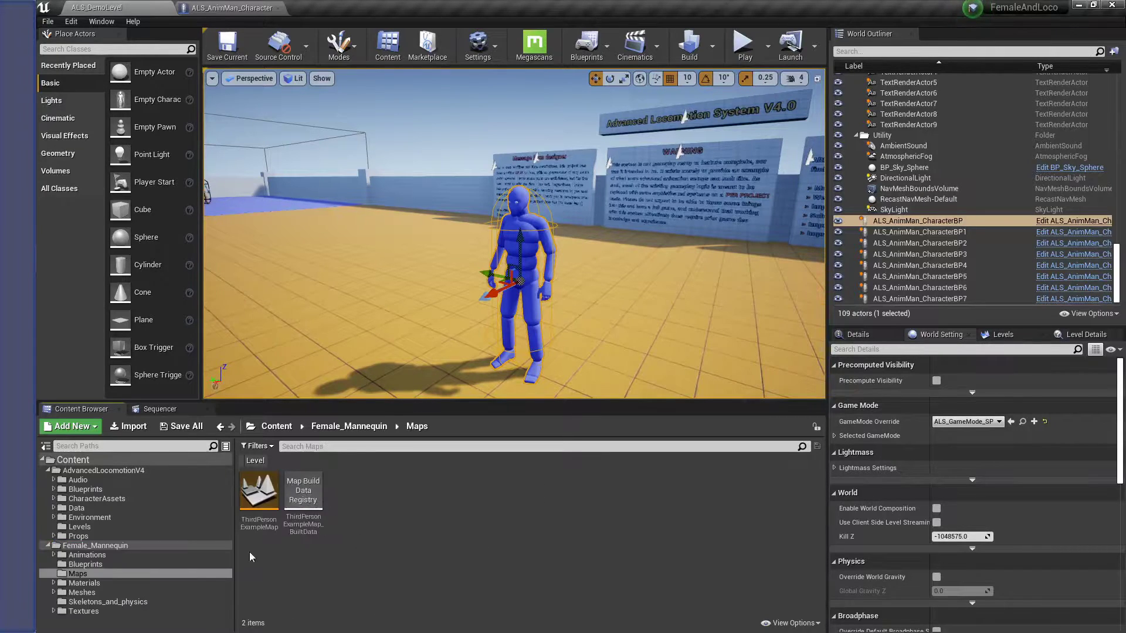
{"action": "double_click", "coordinate": [259, 495]}
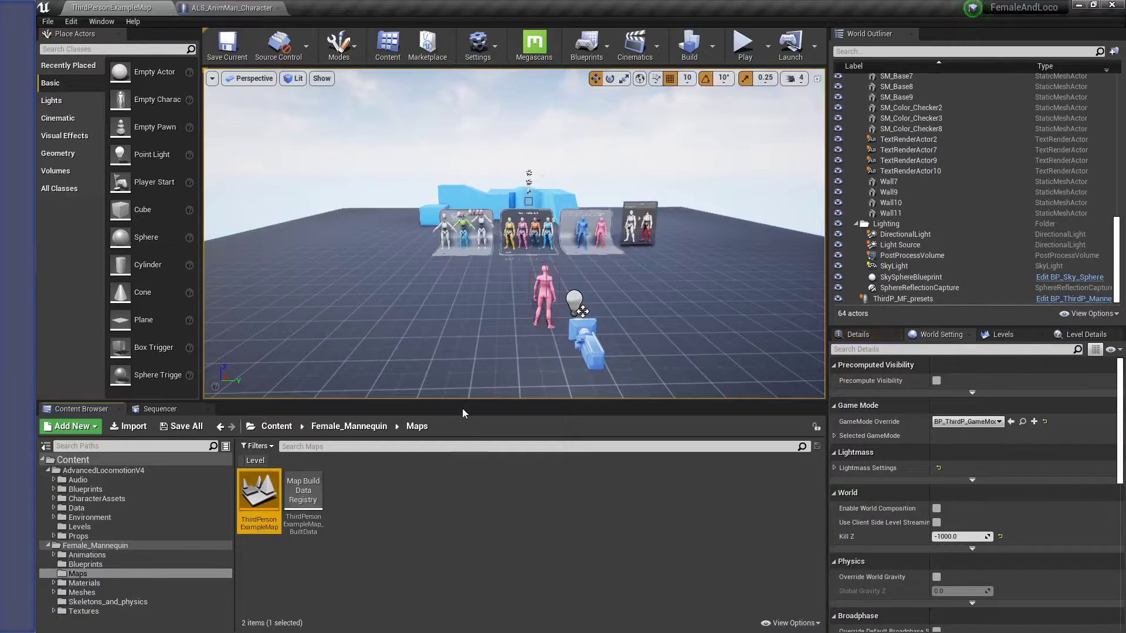
Examine the modular female mannequin variants on display in the example level, including their separate heads, upper bodies and lower bodies
{"action": "mouse_move", "coordinate": [469, 346]}
{"action": "right_mouse_down"}
{"action": "mouse_move", "coordinate": [574, 345]}
{"action": "mouse_move", "coordinate": [469, 343]}
{"action": "mouse_move", "coordinate": [484, 345]}
{"action": "right_mouse_up"}
{"action": "key", "text": "w"}
{"action": "key", "text": "w"}
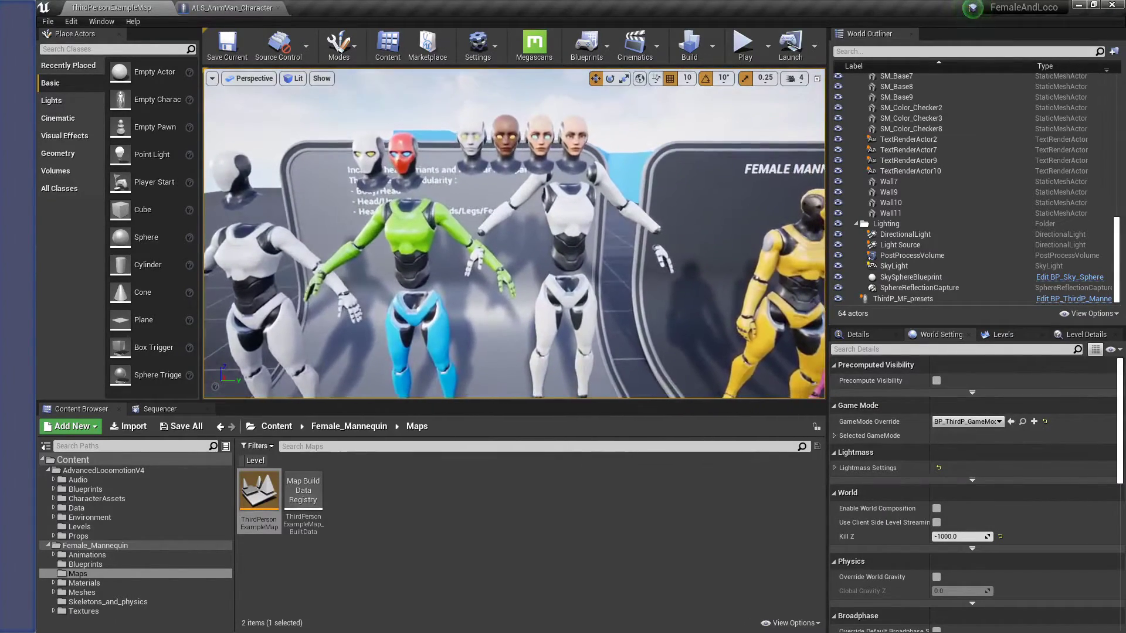
{"action": "mouse_move", "coordinate": [377, 242]}
{"action": "right_mouse_down"}
{"action": "mouse_move", "coordinate": [328, 258]}
{"action": "mouse_move", "coordinate": [337, 299]}
{"action": "mouse_move", "coordinate": [419, 247]}
{"action": "mouse_move", "coordinate": [354, 246]}
{"action": "right_mouse_up"}
{"action": "key", "text": "a"}
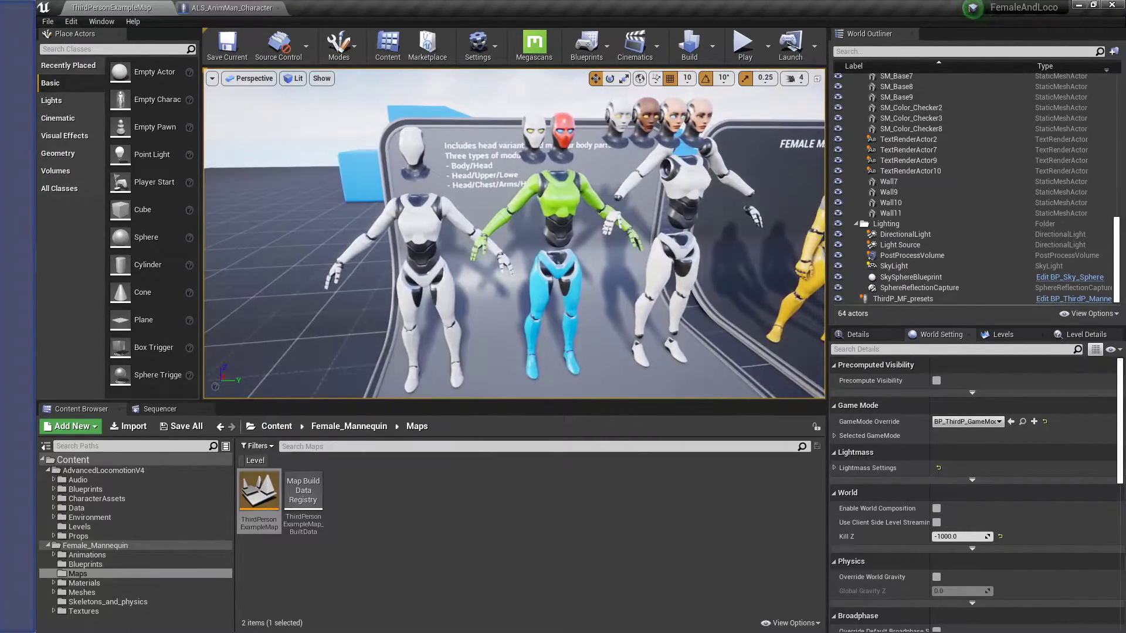
{"action": "key", "text": "a"}
{"action": "mouse_move", "coordinate": [485, 212]}
{"action": "right_mouse_down"}
{"action": "mouse_move", "coordinate": [528, 206]}
{"action": "mouse_move", "coordinate": [486, 212]}
{"action": "right_mouse_up"}
{"action": "key", "text": "w"}
{"action": "key", "text": "s"}
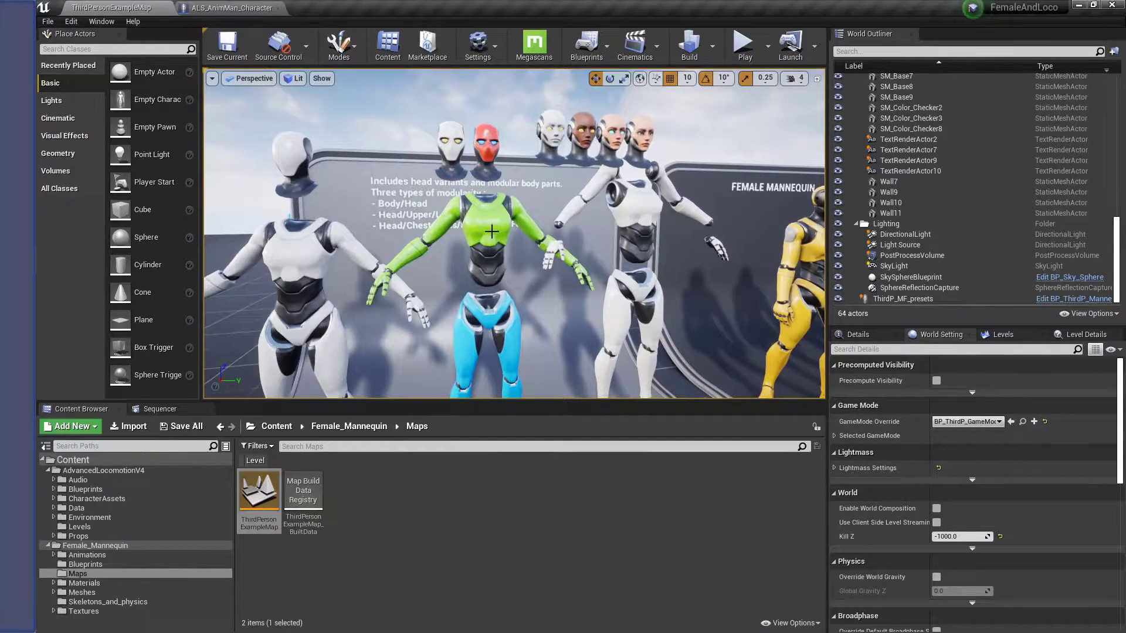
{"action": "key", "text": "s"}
{"action": "right_click_drag", "start_coordinate": [482, 239], "coordinate": [487, 279]}
{"action": "mouse_move", "coordinate": [546, 188]}
{"action": "right_mouse_down"}
{"action": "mouse_move", "coordinate": [621, 187]}
{"action": "mouse_move", "coordinate": [545, 190]}
{"action": "right_mouse_up"}
{"action": "key", "text": "w"}
{"action": "right_click_drag", "start_coordinate": [643, 196], "coordinate": [614, 198]}
{"action": "key", "text": "s"}
Locate the mesh assets of the green upper body and the red head above it in the project's content
{"action": "left_click", "coordinate": [602, 188]}
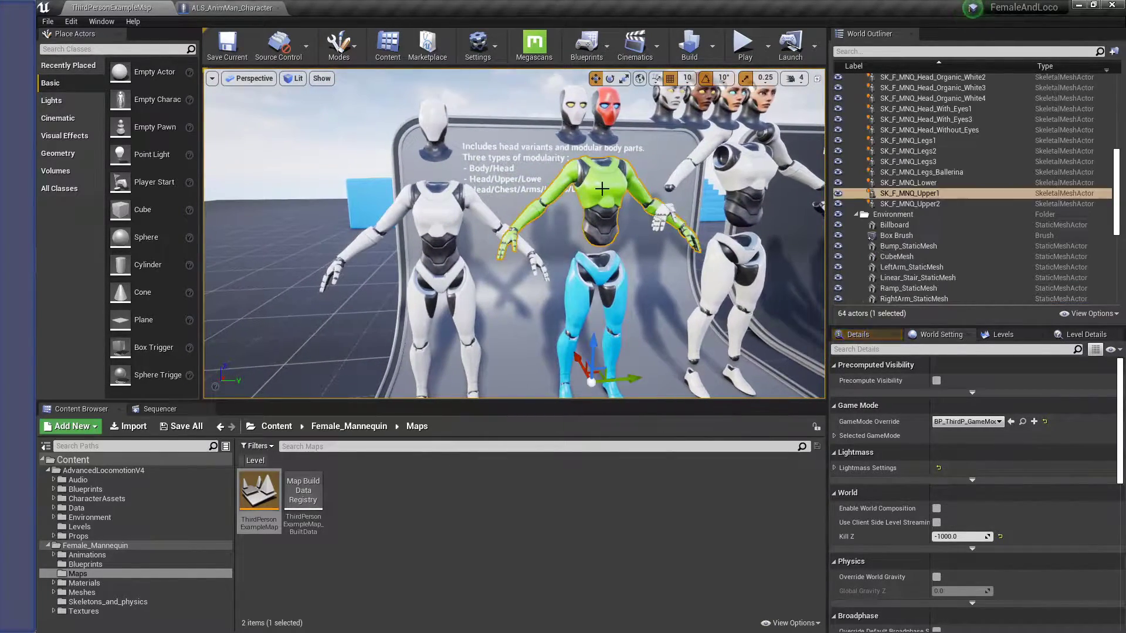
{"action": "key", "text": "ctrl+b"}
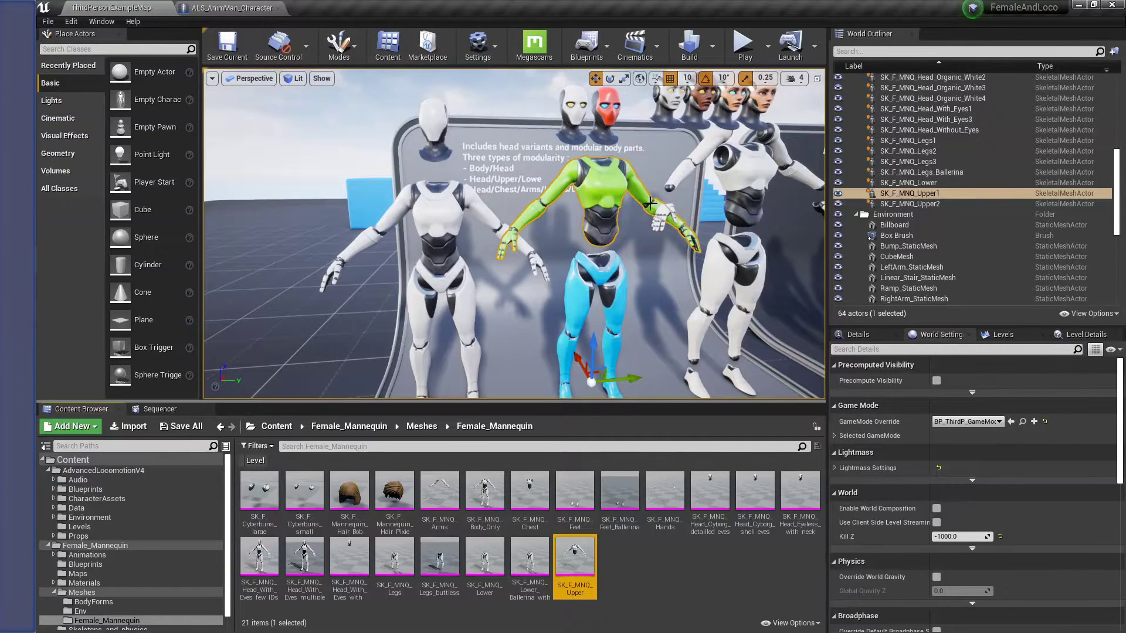
{"action": "right_click_drag", "start_coordinate": [595, 169], "coordinate": [611, 150]}
{"action": "left_click", "coordinate": [568, 157]}
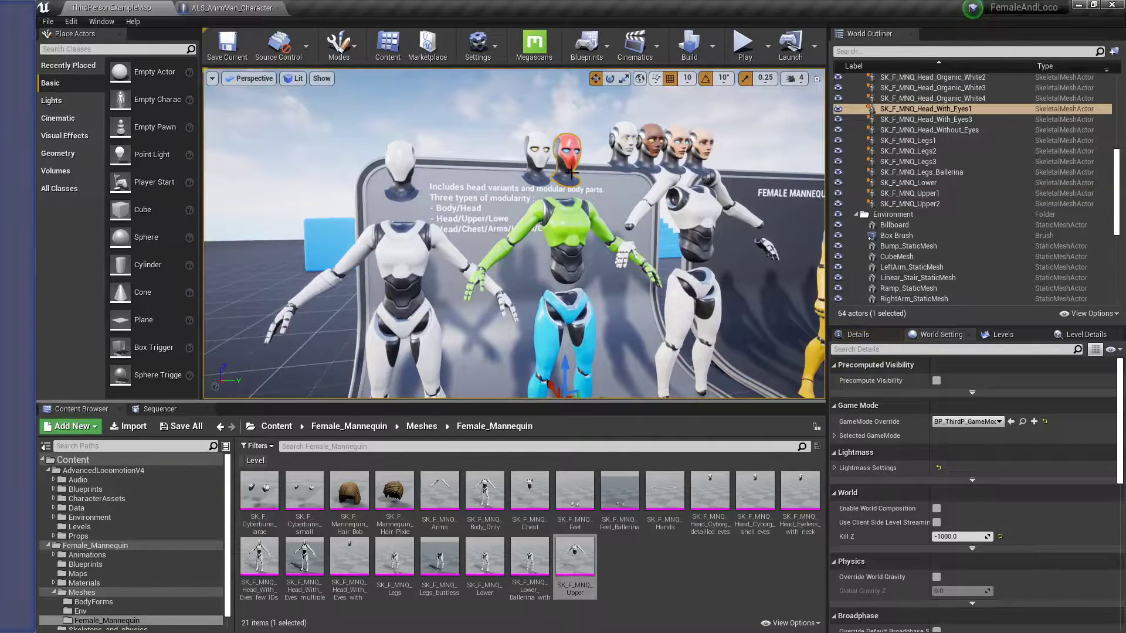
{"action": "key", "text": "ctrl+b"}
Assign the SK_F_MNQ_Head_With_Eyes_with_neck skeletal mesh to the inherited Mesh of the ALS_AnimMan_CharacterBP blueprint and compile it
{"action": "left_click", "coordinate": [229, 7]}
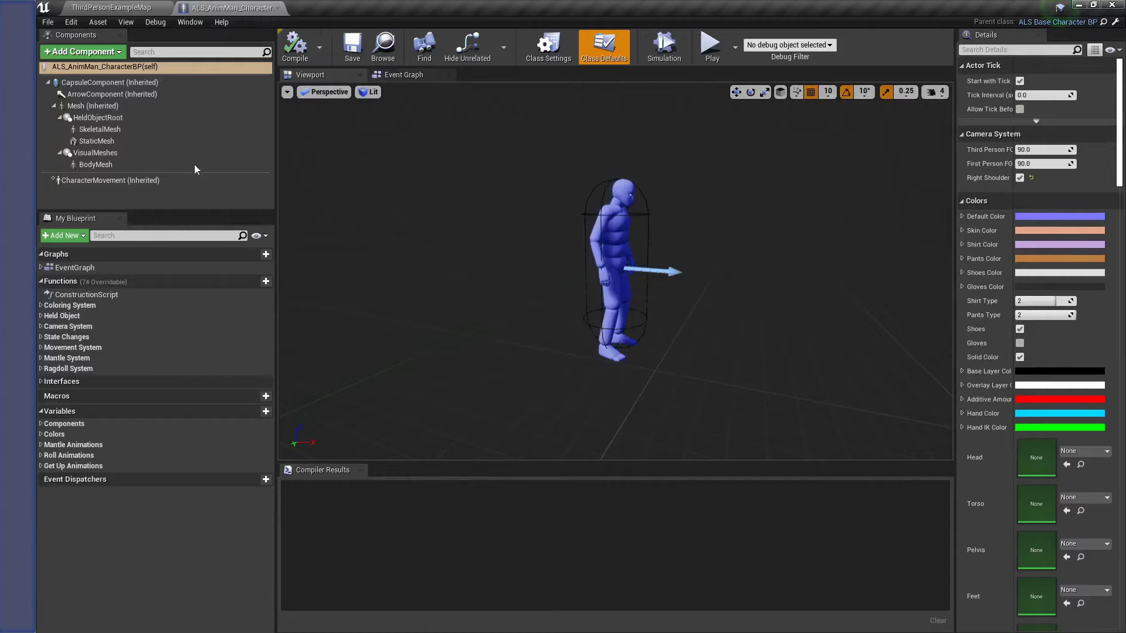
{"action": "left_click", "coordinate": [94, 106]}
{"action": "right_click_drag", "start_coordinate": [688, 266], "coordinate": [613, 266]}
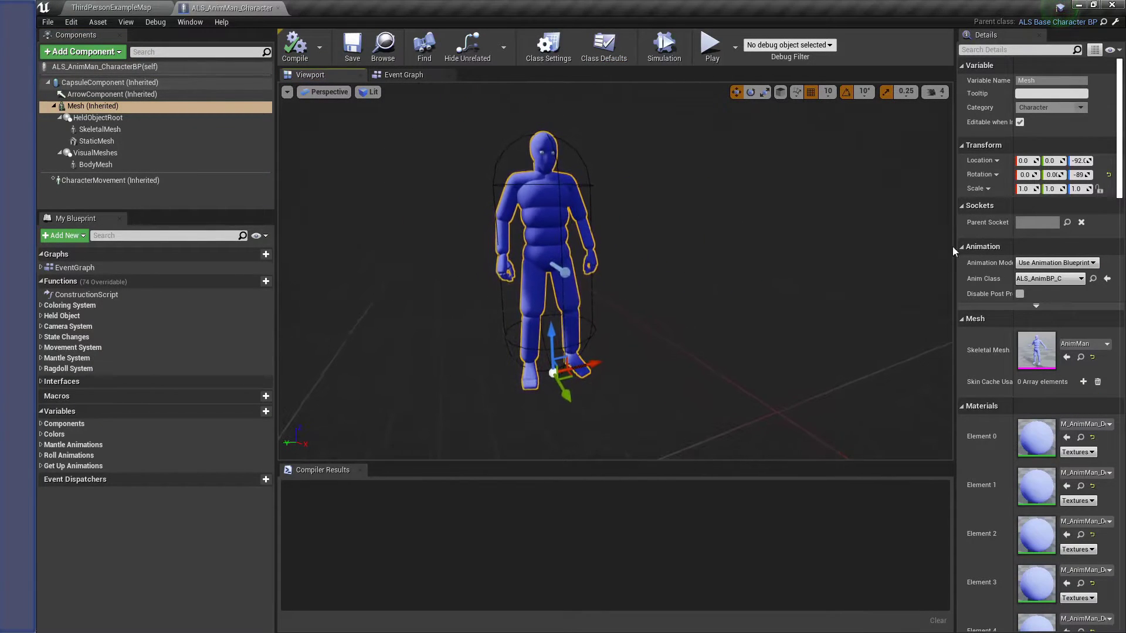
{"action": "left_click", "coordinate": [1066, 357]}
{"action": "left_click", "coordinate": [295, 46]}
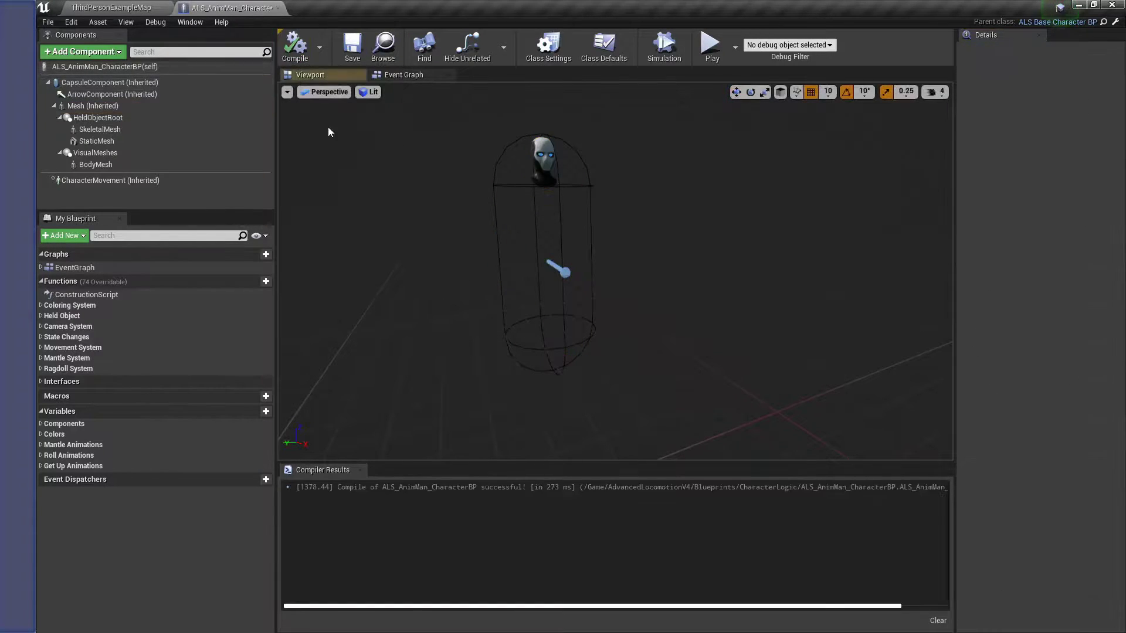
Locate the green upper body's asset in the level and add SK_F_MNQ_Upper as a skeletal mesh component under the blueprint's inherited Mesh
{"action": "left_click", "coordinate": [133, 106]}
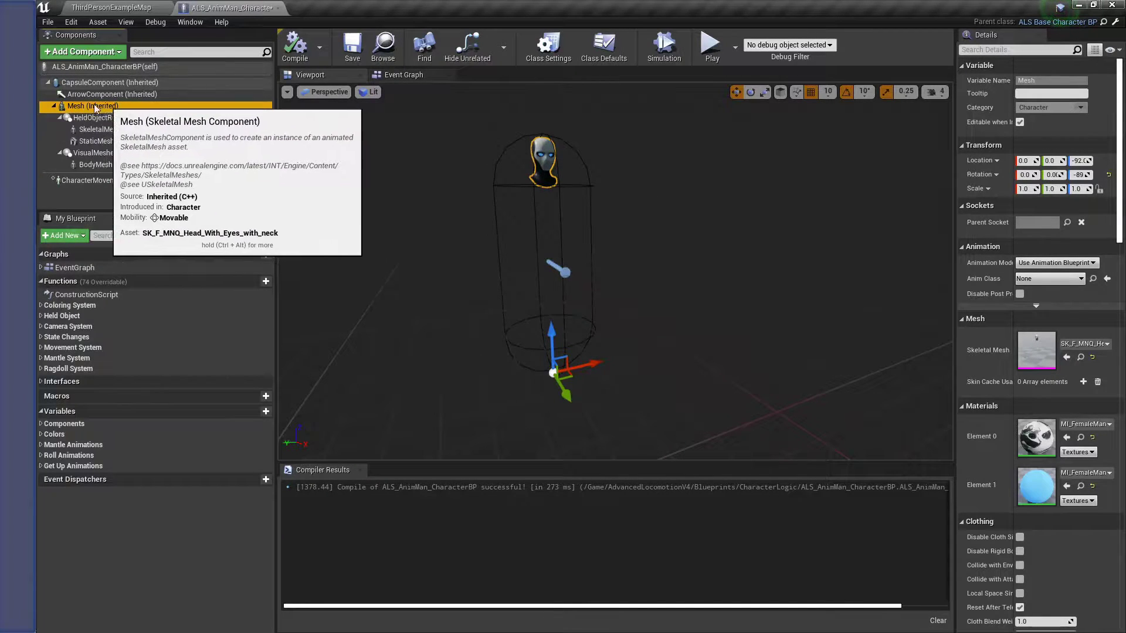
{"action": "left_click", "coordinate": [116, 8]}
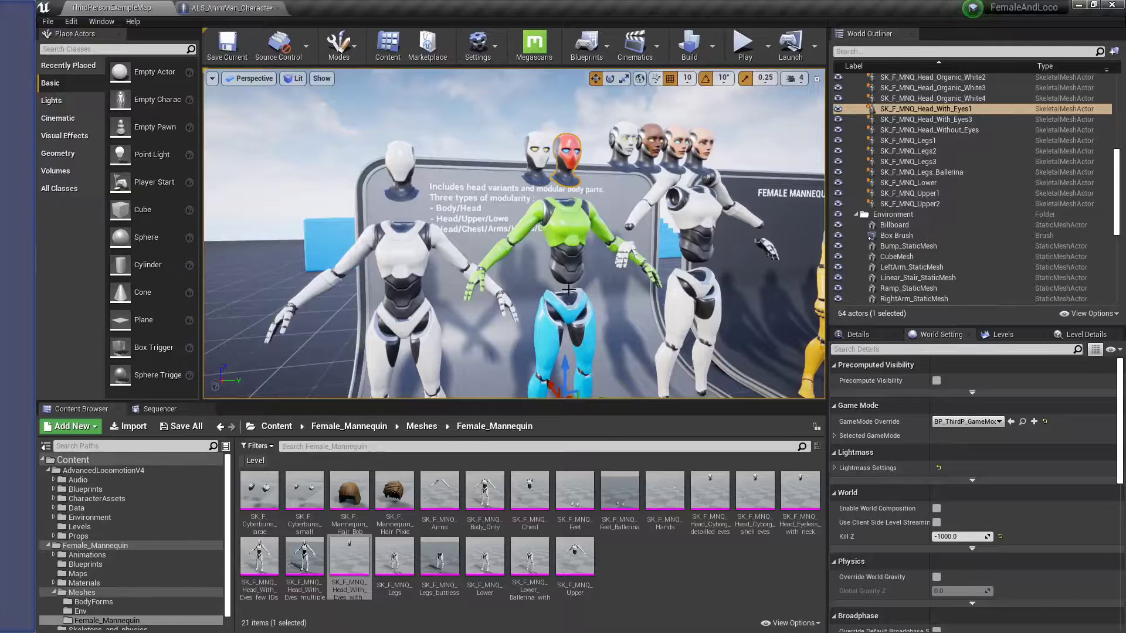
{"action": "left_click", "coordinate": [565, 221]}
{"action": "key", "text": "ctrl+b"}
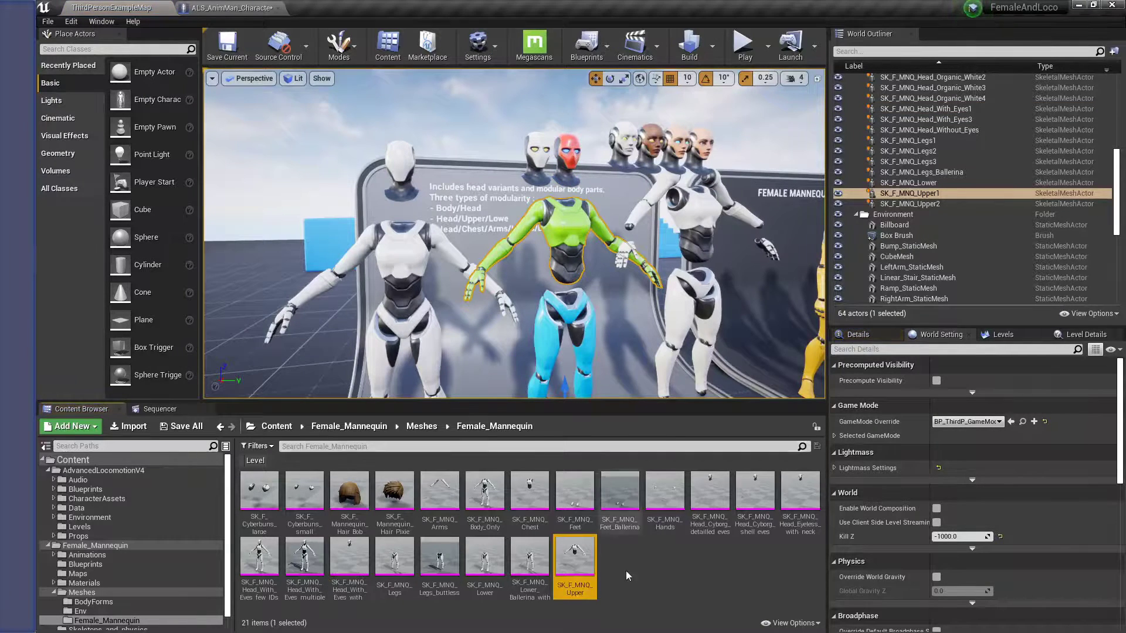
{"action": "left_click", "coordinate": [230, 7]}
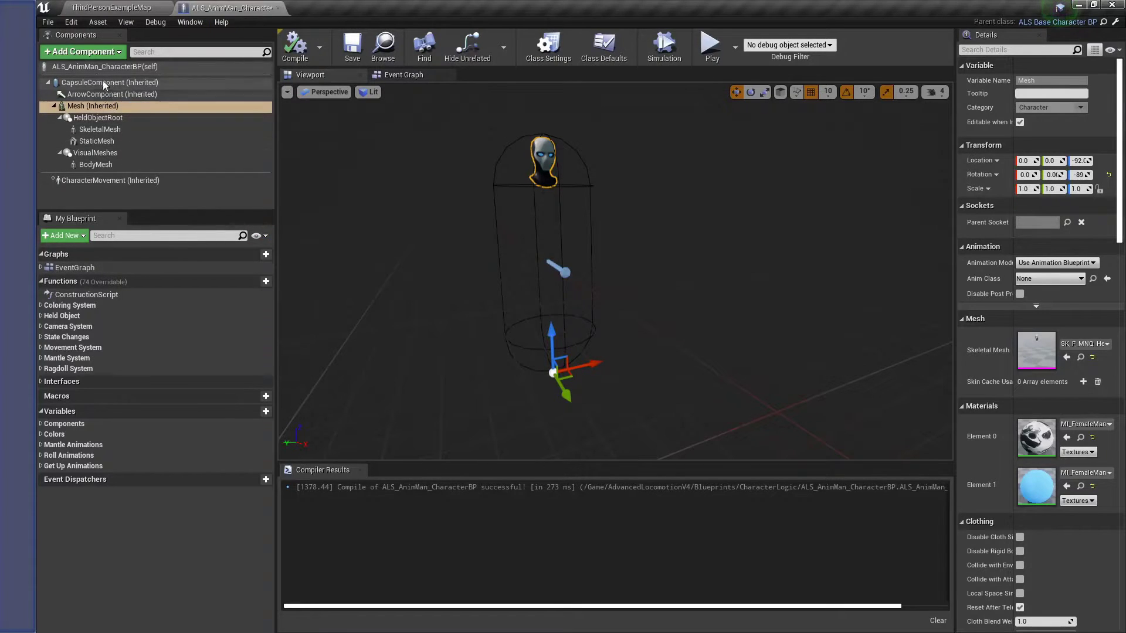
{"action": "left_click", "coordinate": [96, 53]}
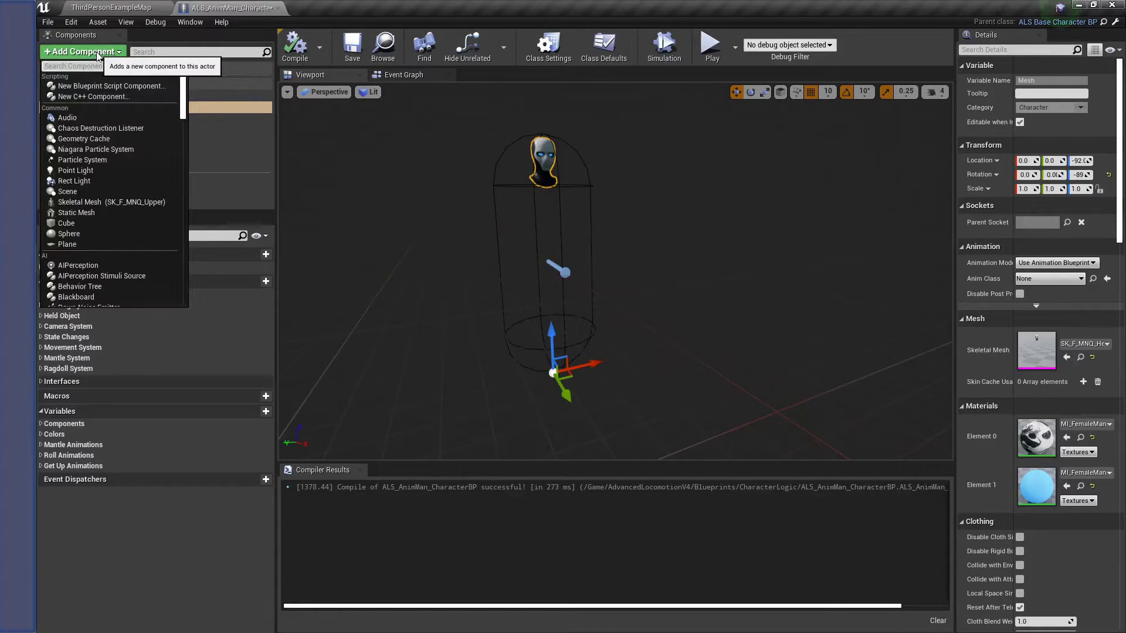
{"action": "left_click", "coordinate": [118, 201]}
Review how the selected SK_F_MNQ_Upper asset is offered as a new component, and check the hierarchy under the inherited Mesh
{"action": "left_click", "coordinate": [111, 7]}
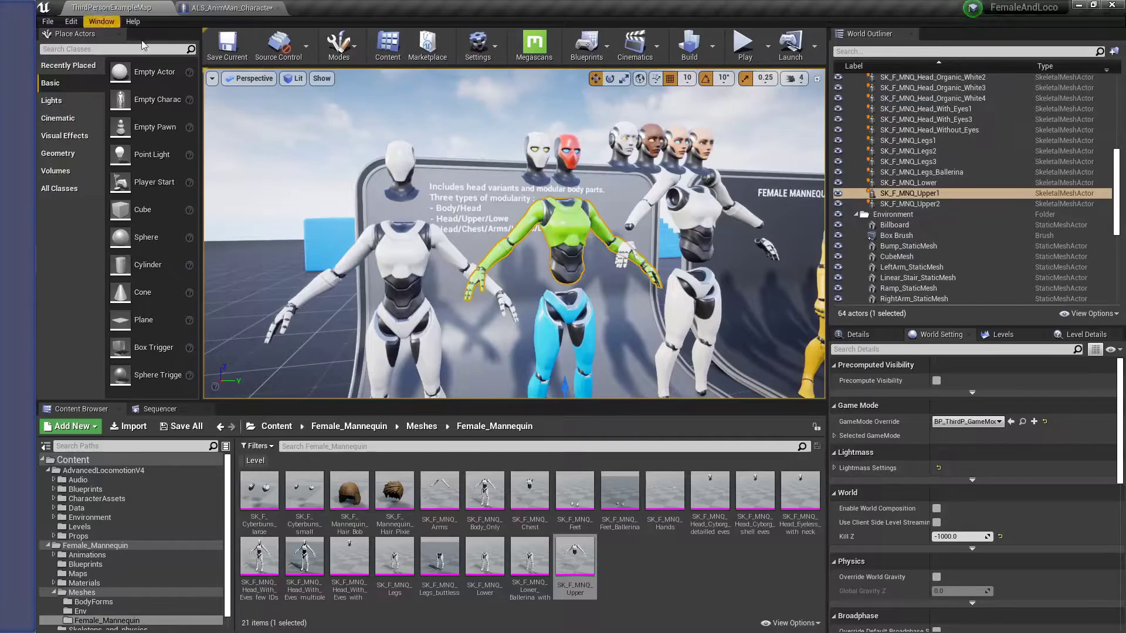
{"action": "left_click", "coordinate": [573, 554]}
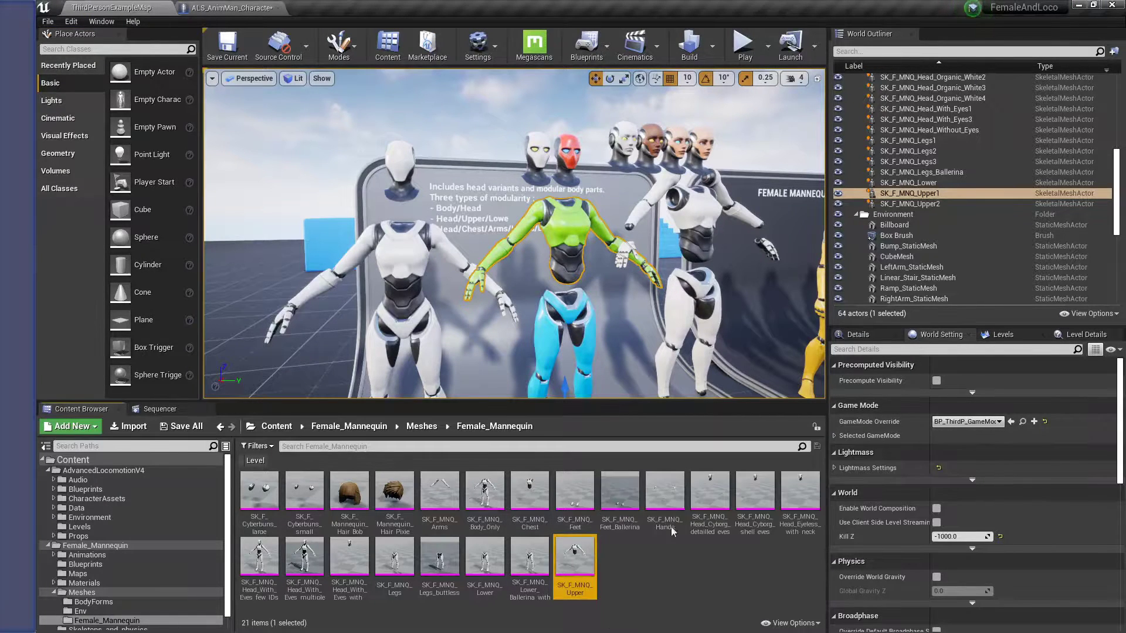
{"action": "left_click", "coordinate": [234, 7]}
{"action": "left_click", "coordinate": [108, 51]}
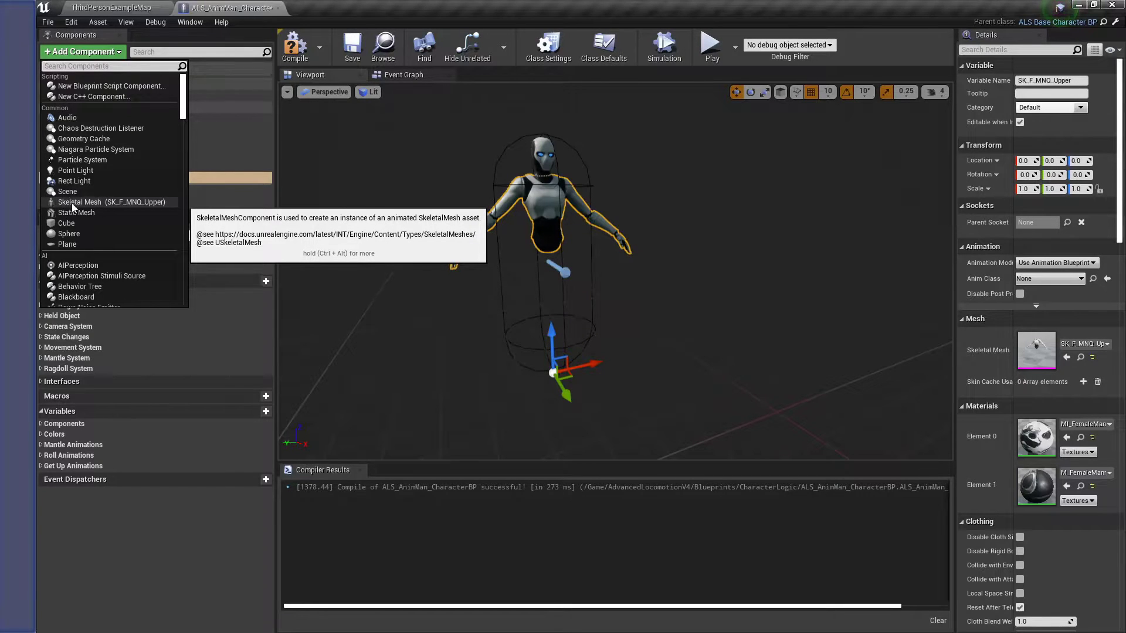
{"action": "left_click", "coordinate": [96, 54]}
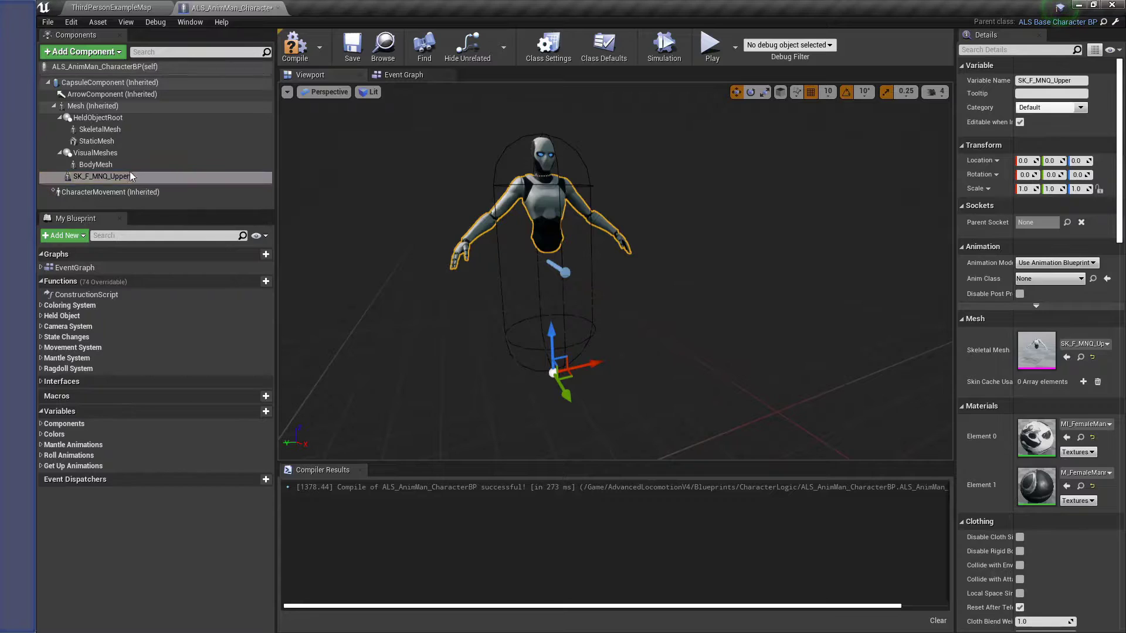
{"action": "left_click", "coordinate": [53, 105]}
{"action": "left_click", "coordinate": [54, 106]}
{"action": "left_click", "coordinate": [79, 107]}
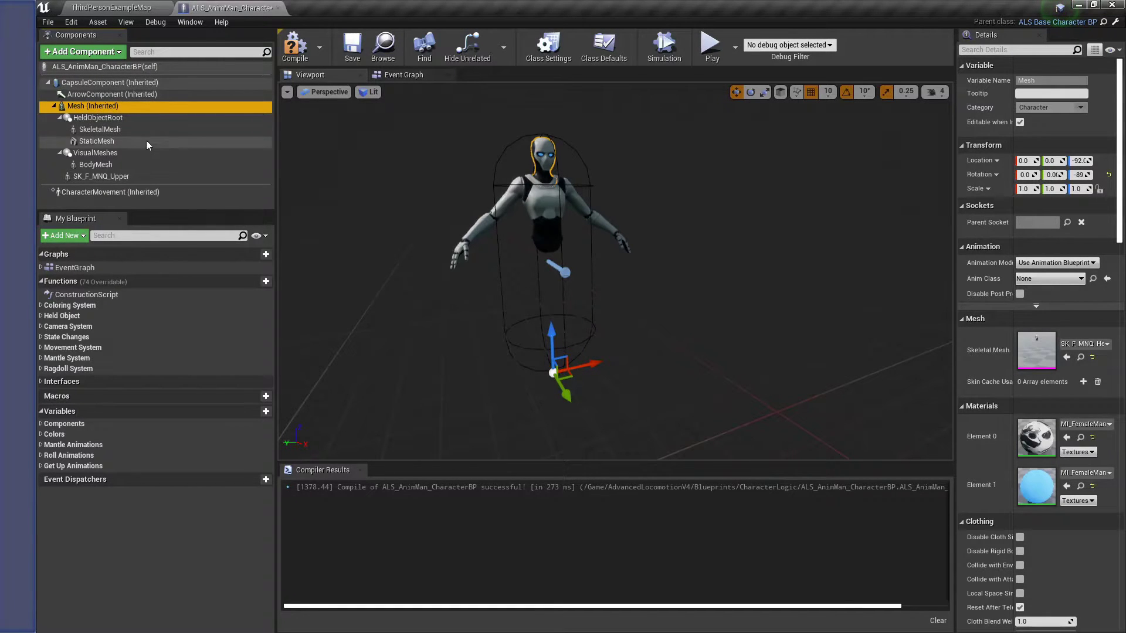
Add the blue lower body SK_F_MNQ_Lower from the level as a skeletal mesh component under the blueprint's CapsuleComponent
{"action": "left_click", "coordinate": [95, 83]}
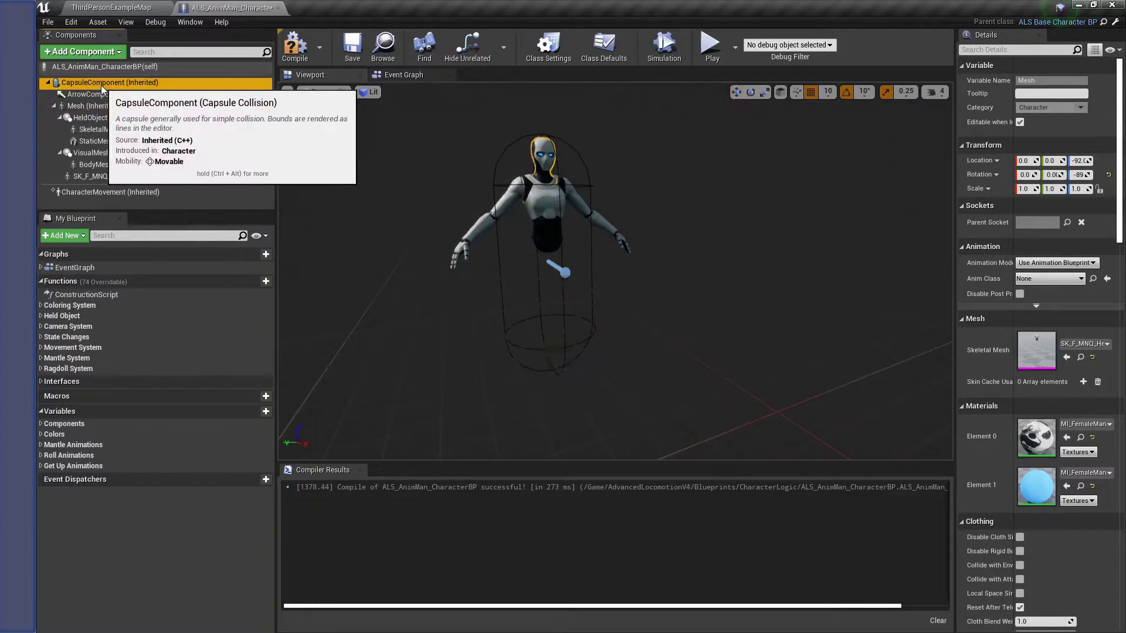
{"action": "left_click", "coordinate": [103, 8]}
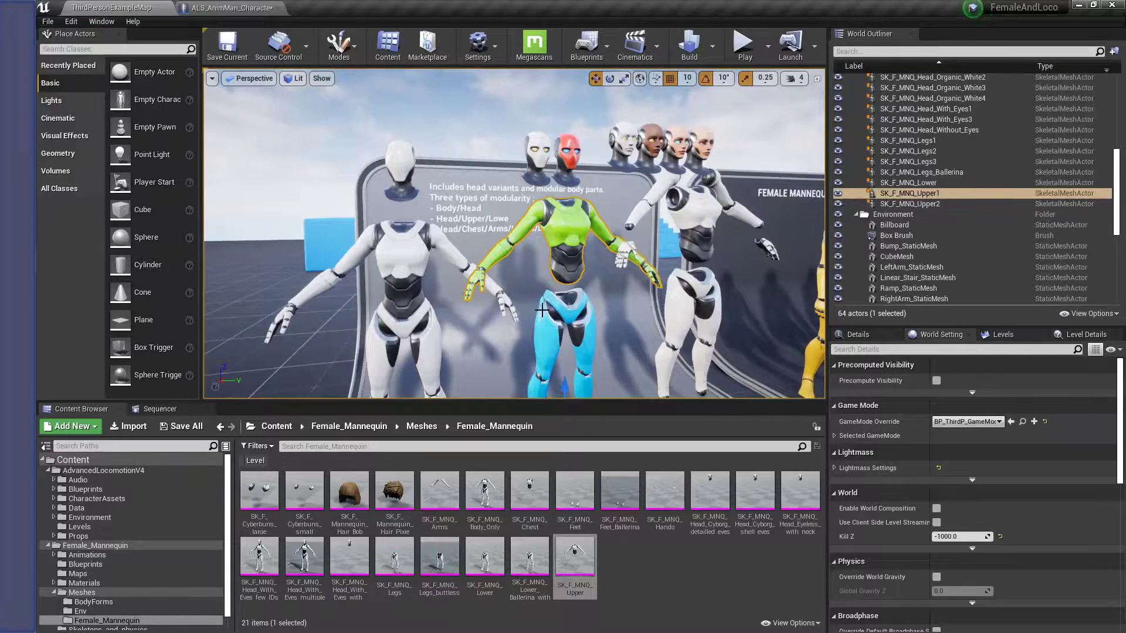
{"action": "left_click", "coordinate": [234, 7]}
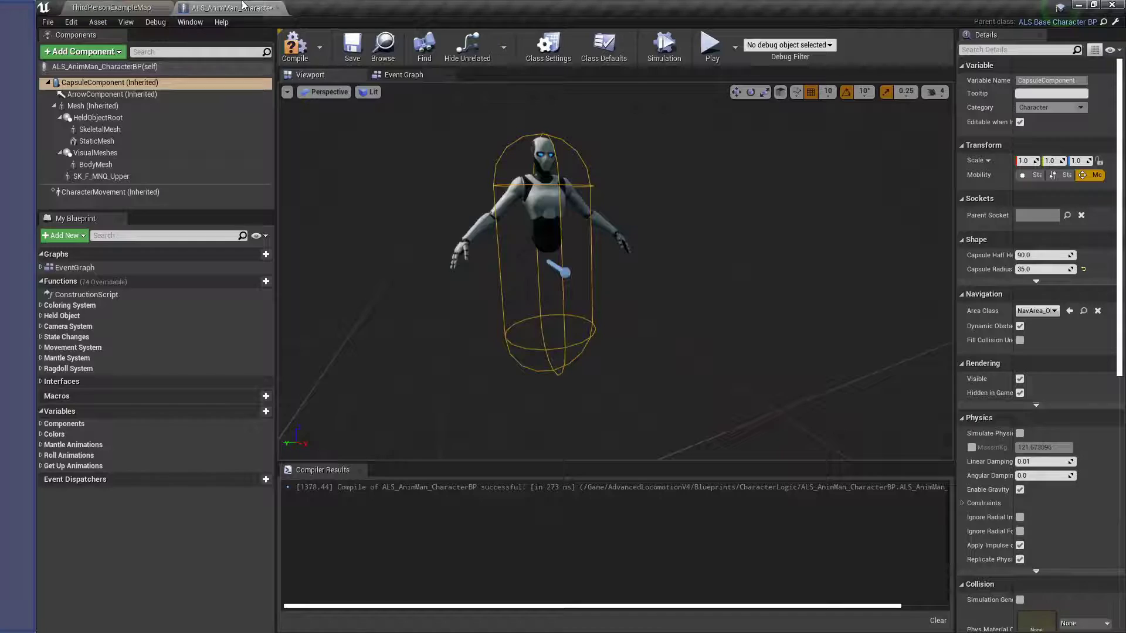
{"action": "left_click", "coordinate": [82, 52]}
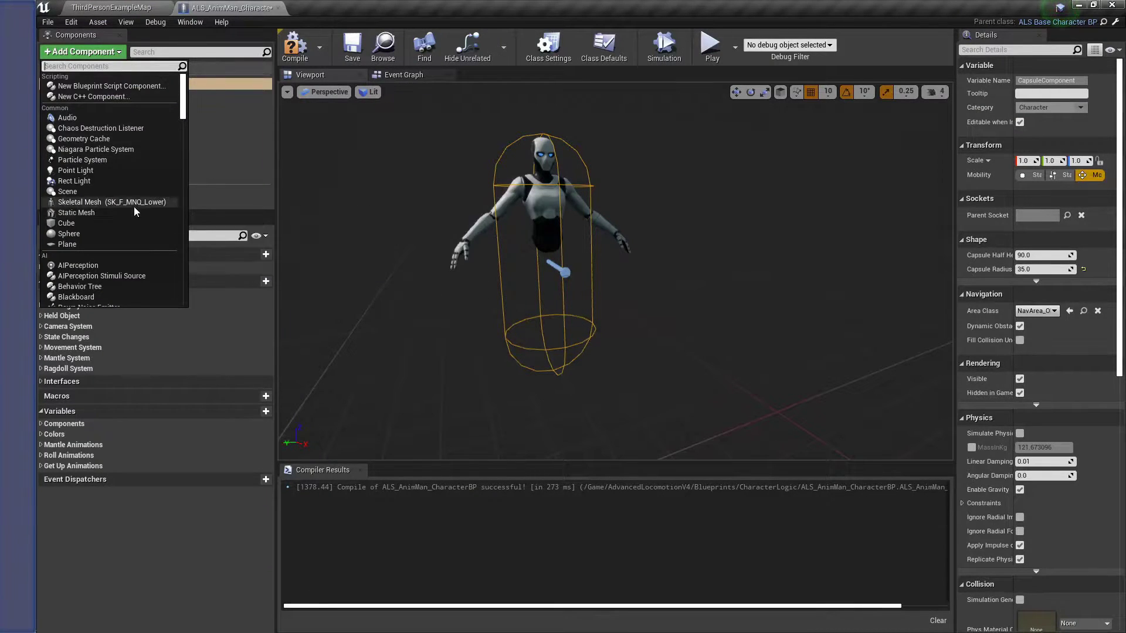
{"action": "left_click", "coordinate": [139, 201]}
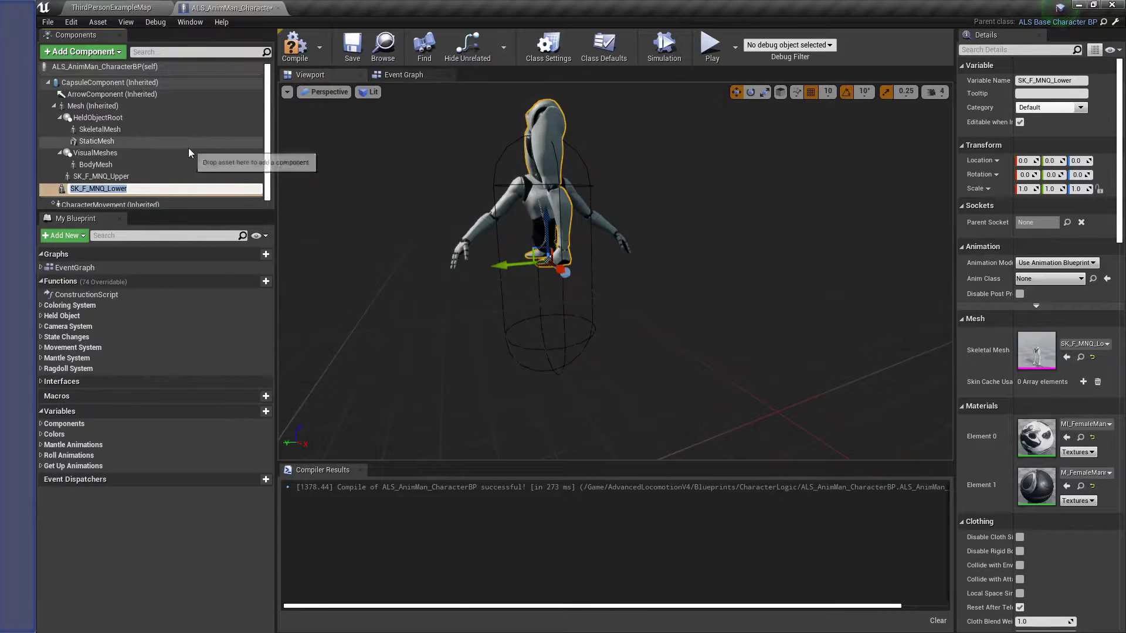
Move SK_F_MNQ_Lower under the inherited Mesh and reset its rotation and location to their defaults
{"action": "left_click", "coordinate": [188, 145]}
{"action": "left_click", "coordinate": [125, 188]}
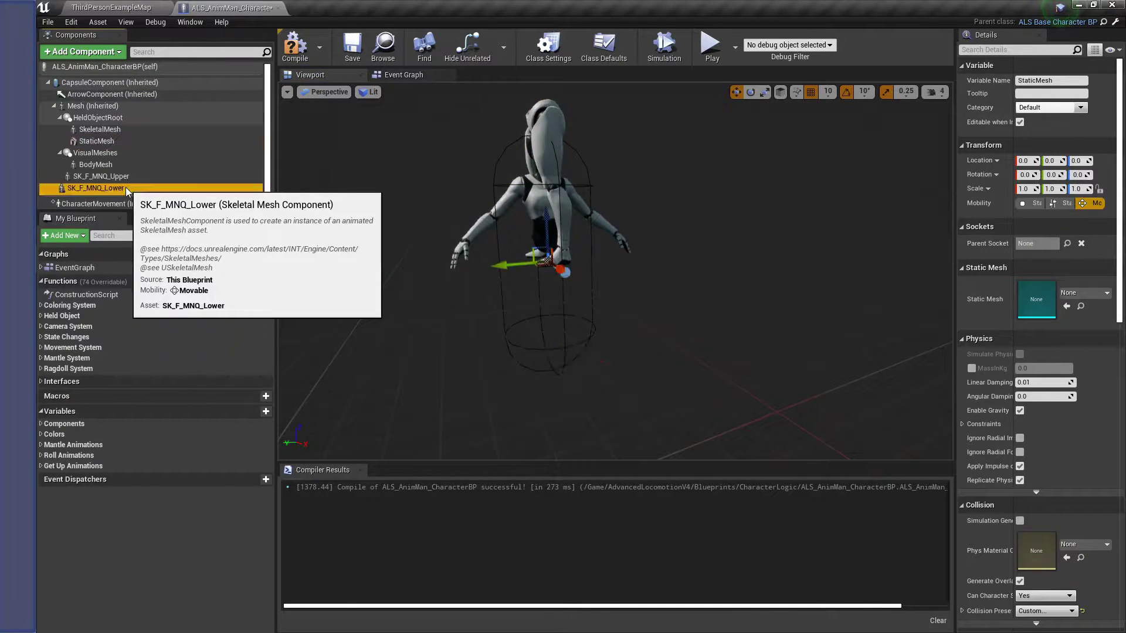
{"action": "left_click_drag", "start_coordinate": [103, 192], "coordinate": [104, 105]}
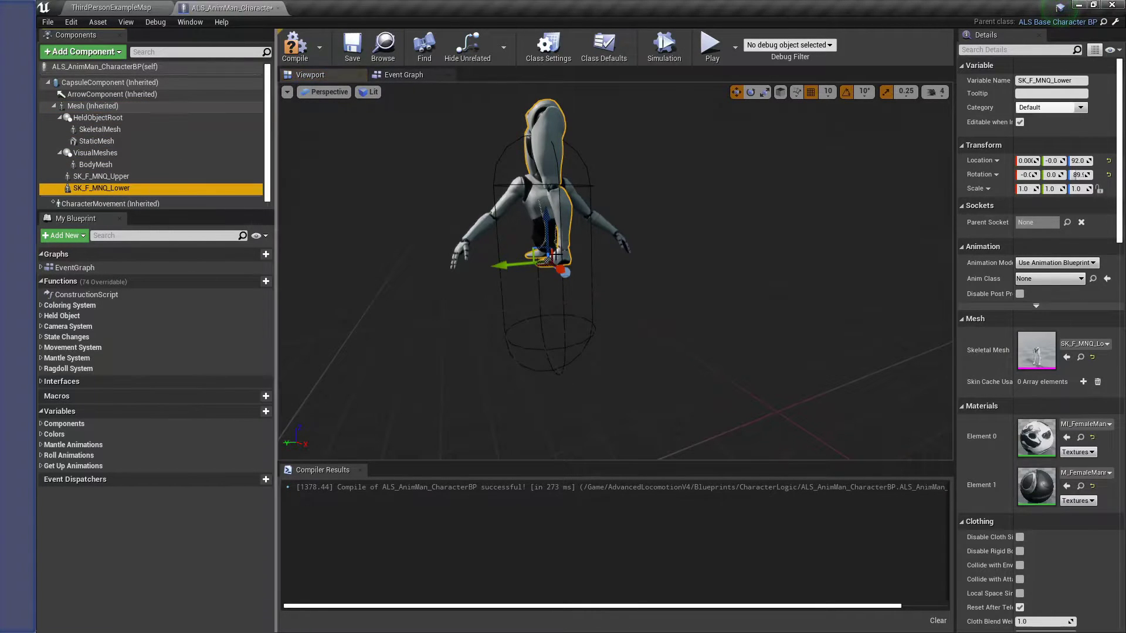
{"action": "left_click", "coordinate": [1108, 174]}
{"action": "left_click", "coordinate": [1108, 160]}
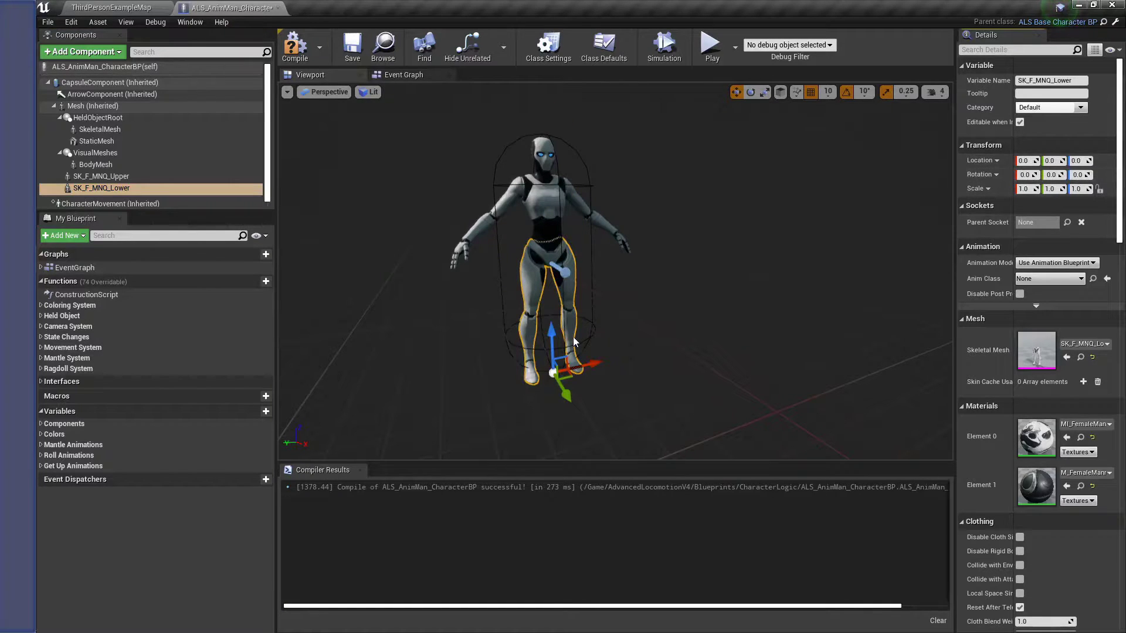
Compile and save the ALS_AnimMan_CharacterBP blueprint
{"action": "left_click", "coordinate": [294, 47]}
{"action": "left_click", "coordinate": [356, 46]}
{"action": "left_click", "coordinate": [352, 45]}
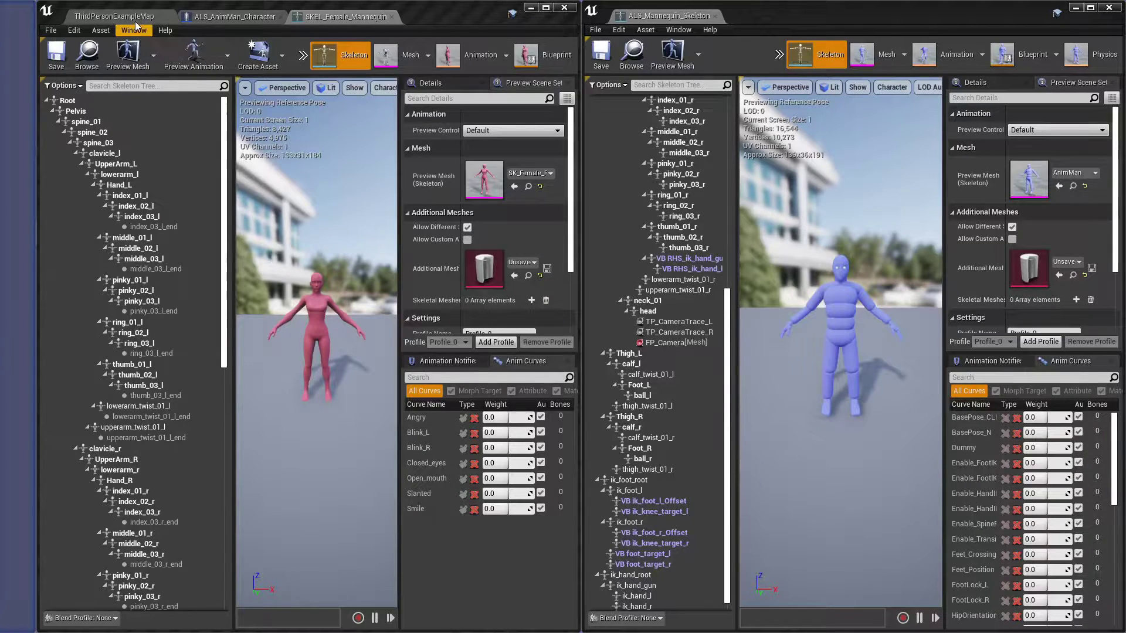
Return to the example level, widen the folder tree and show the Meshes folder under AdvancedLocomotionV4's MannequinSkeleton
{"action": "left_click", "coordinate": [115, 17]}
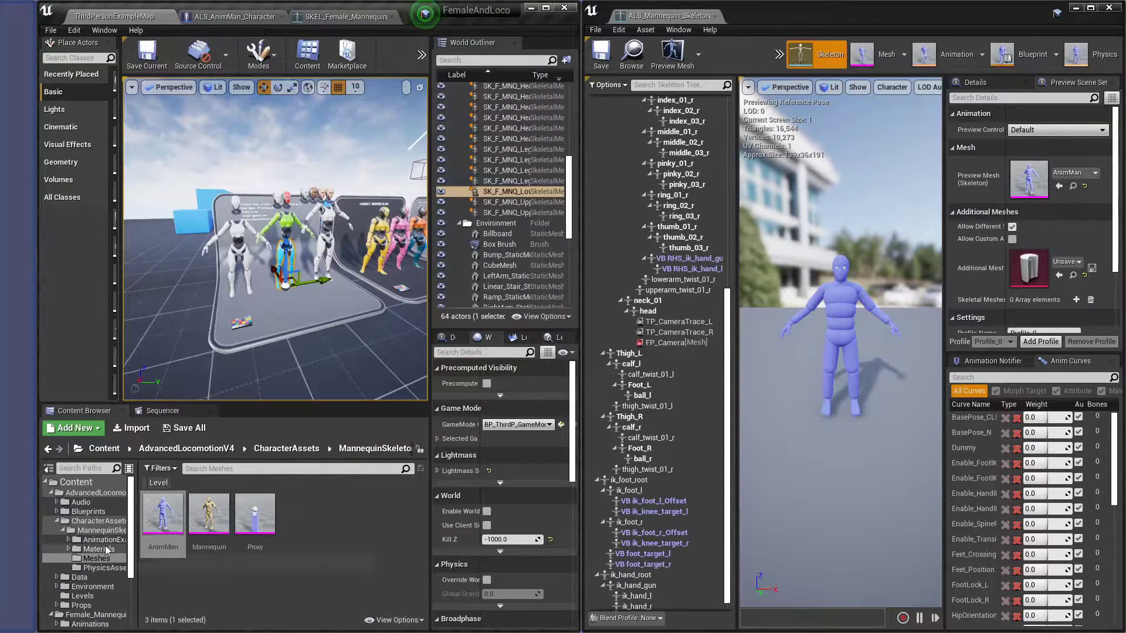
{"action": "left_click_drag", "start_coordinate": [136, 527], "coordinate": [222, 527]}
{"action": "left_click", "coordinate": [111, 521]}
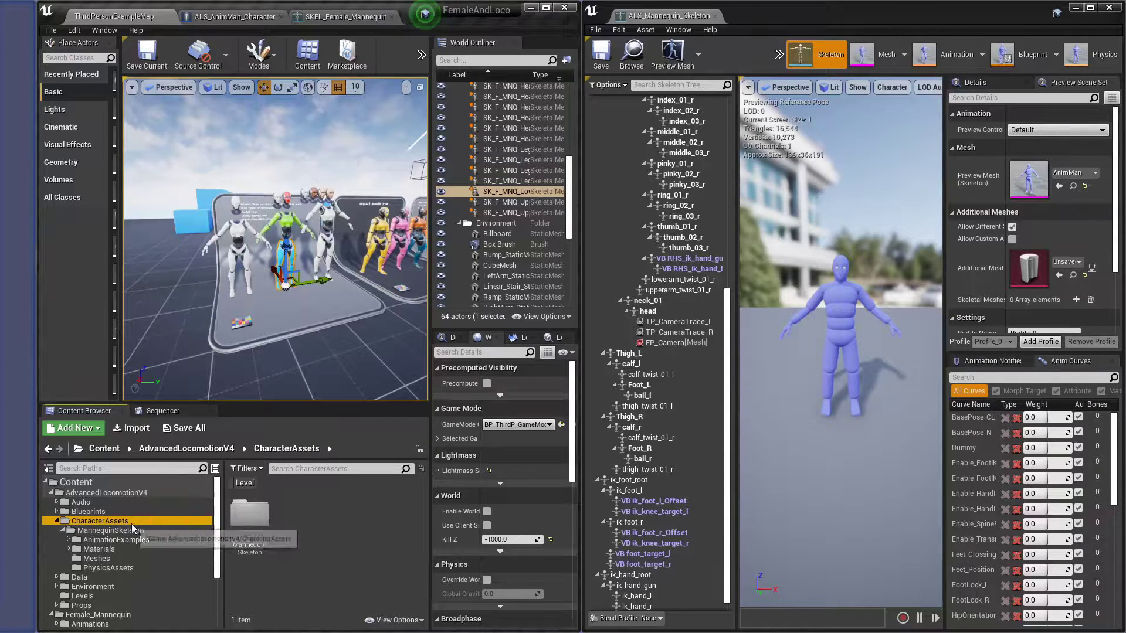
{"action": "left_click", "coordinate": [129, 556]}
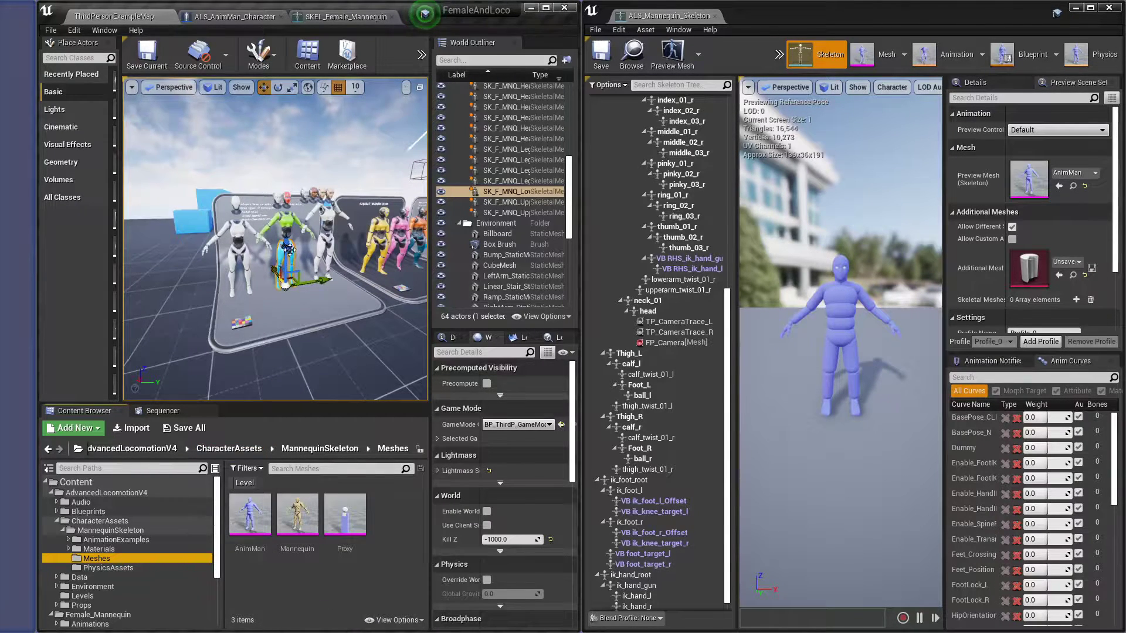
Locate the blue lower body's asset from the level and open the SK_F_MNQ_Lower skeletal mesh in its editor
{"action": "scroll", "coordinate": [283, 260], "scroll_direction": "up", "scroll_amount": 5}
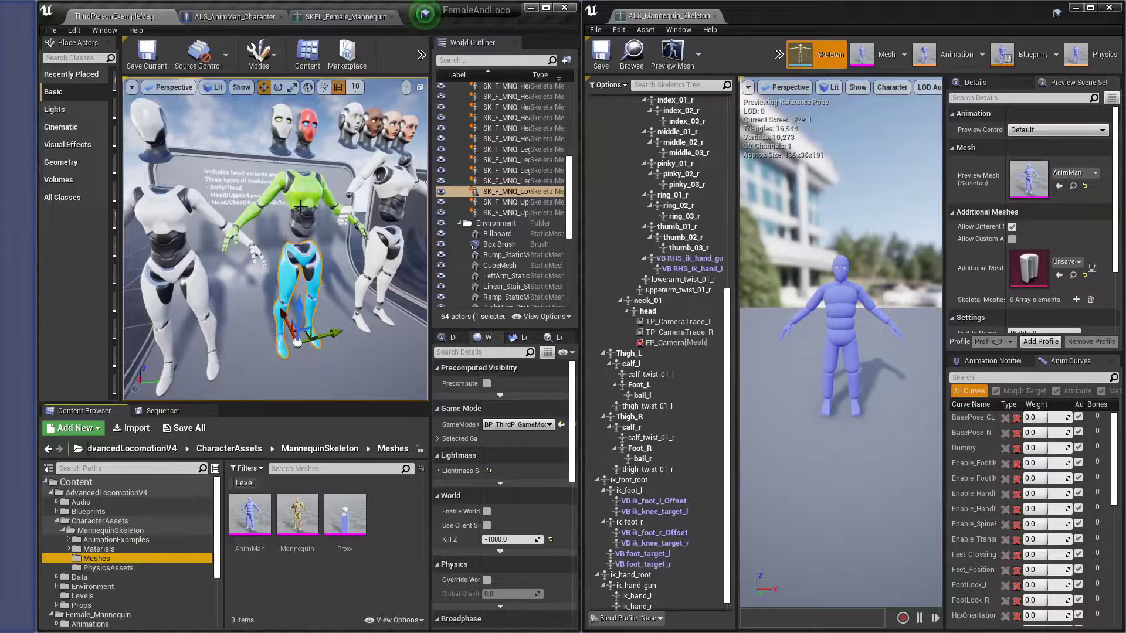
{"action": "key", "text": "ctrl+b"}
{"action": "double_click", "coordinate": [330, 562]}
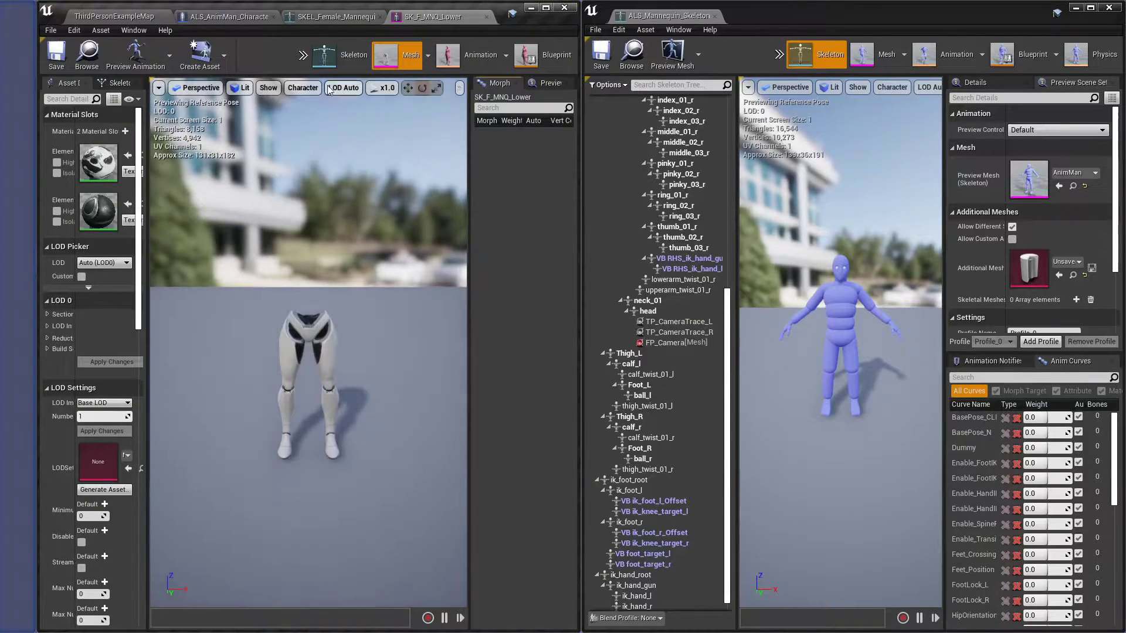
Open the skeleton of the SK_F_MNQ_Lower mesh, close the mesh's editor and frame the red female mannequin in the preview
{"action": "left_click", "coordinate": [346, 54]}
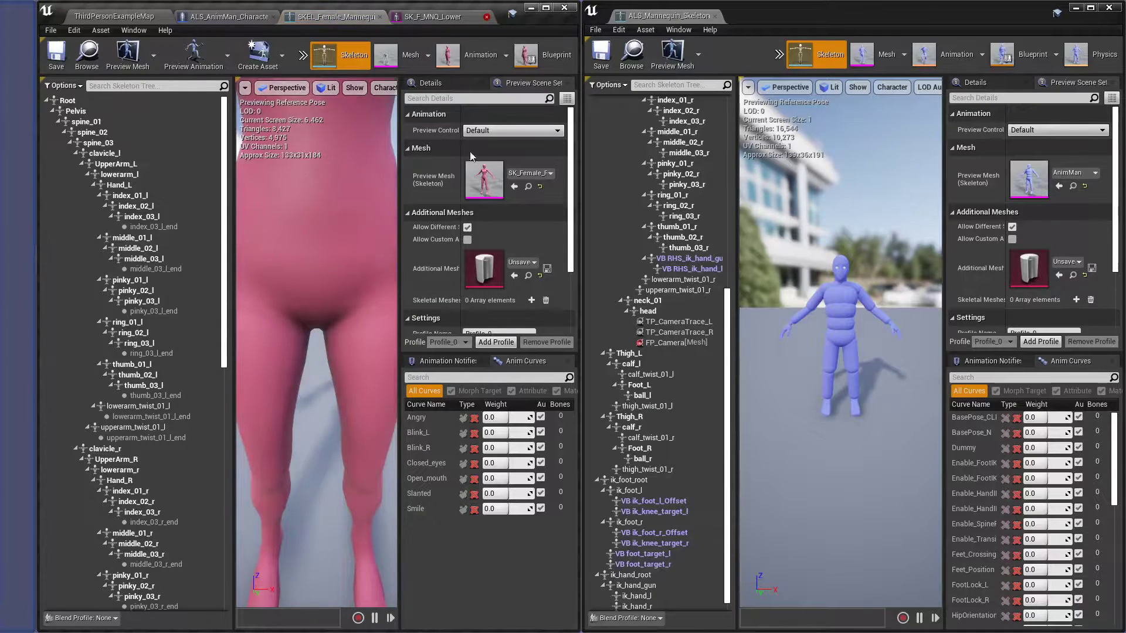
{"action": "left_click", "coordinate": [486, 17]}
{"action": "key", "text": "f"}
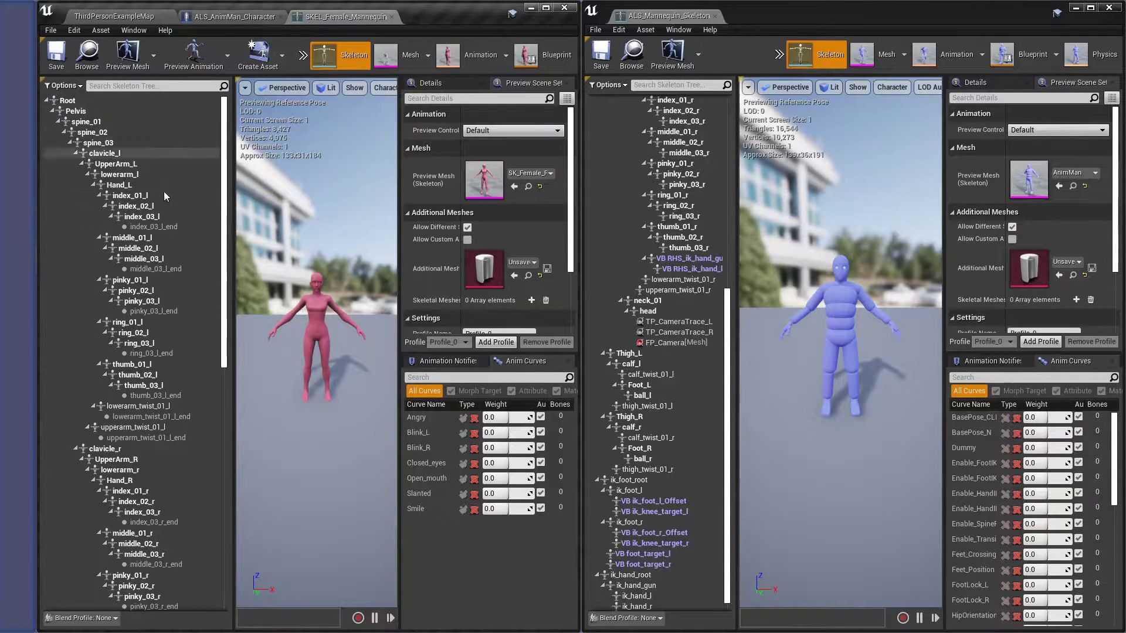
Examine the virtual bones in the ALS_Mannequin_Skeleton tree, widening the tree to read the full names of those under the left hand
{"action": "scroll", "coordinate": [667, 286], "scroll_direction": "up", "scroll_amount": 5}
{"action": "scroll", "coordinate": [669, 293], "scroll_direction": "up", "scroll_amount": 6}
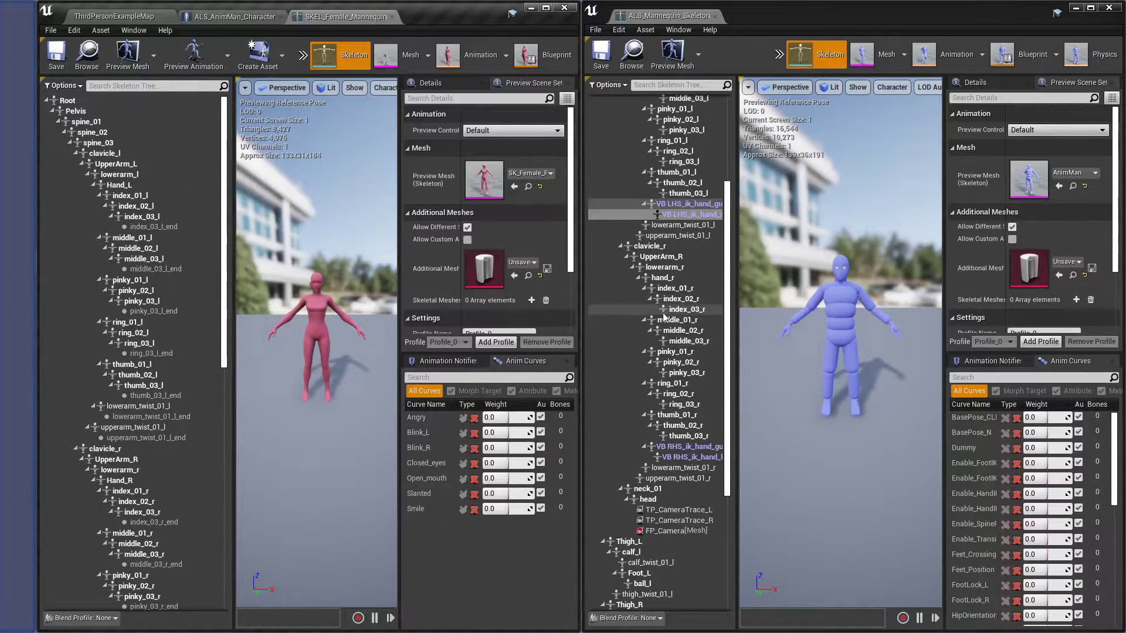
{"action": "left_click", "coordinate": [674, 354]}
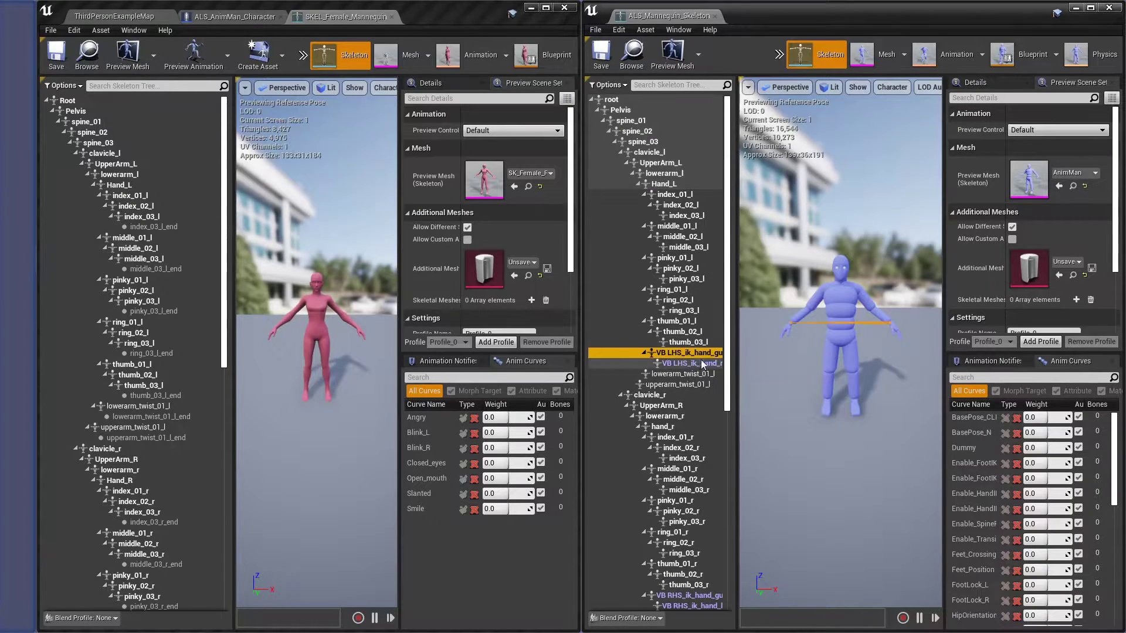
{"action": "left_click_drag", "start_coordinate": [733, 350], "coordinate": [769, 349]}
{"action": "left_click", "coordinate": [732, 361]}
{"action": "scroll", "coordinate": [706, 405], "scroll_direction": "down", "scroll_amount": 2}
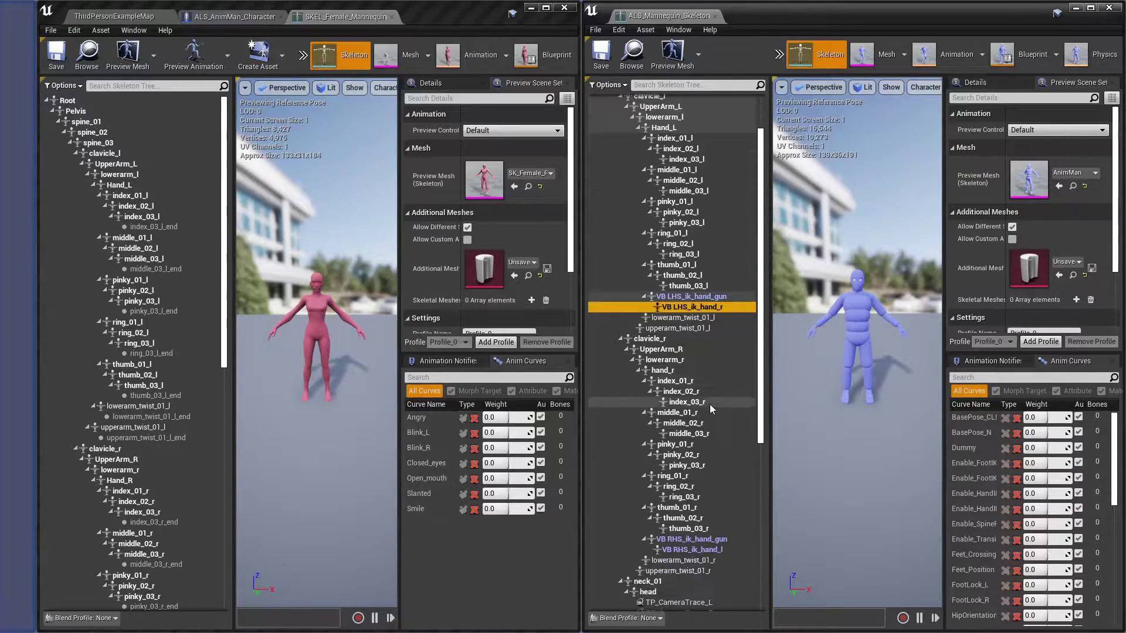
{"action": "scroll", "coordinate": [710, 422], "scroll_direction": "down", "scroll_amount": 10}
{"action": "scroll", "coordinate": [710, 440], "scroll_direction": "up", "scroll_amount": 9}
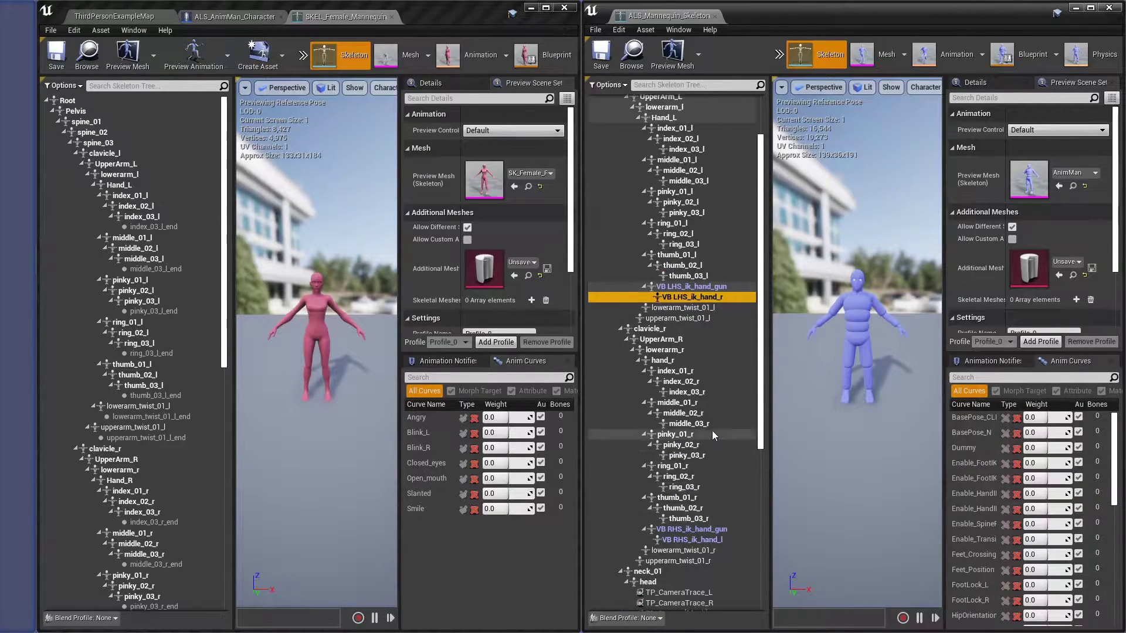
{"action": "scroll", "coordinate": [711, 437], "scroll_direction": "up", "scroll_amount": 2}
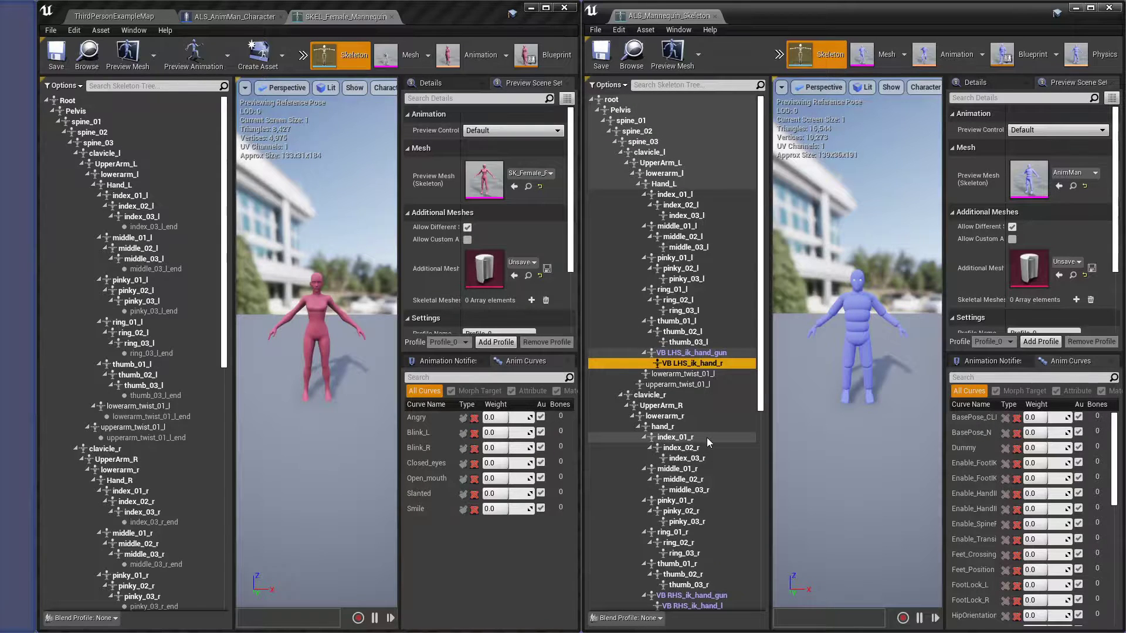
{"action": "left_click", "coordinate": [672, 352]}
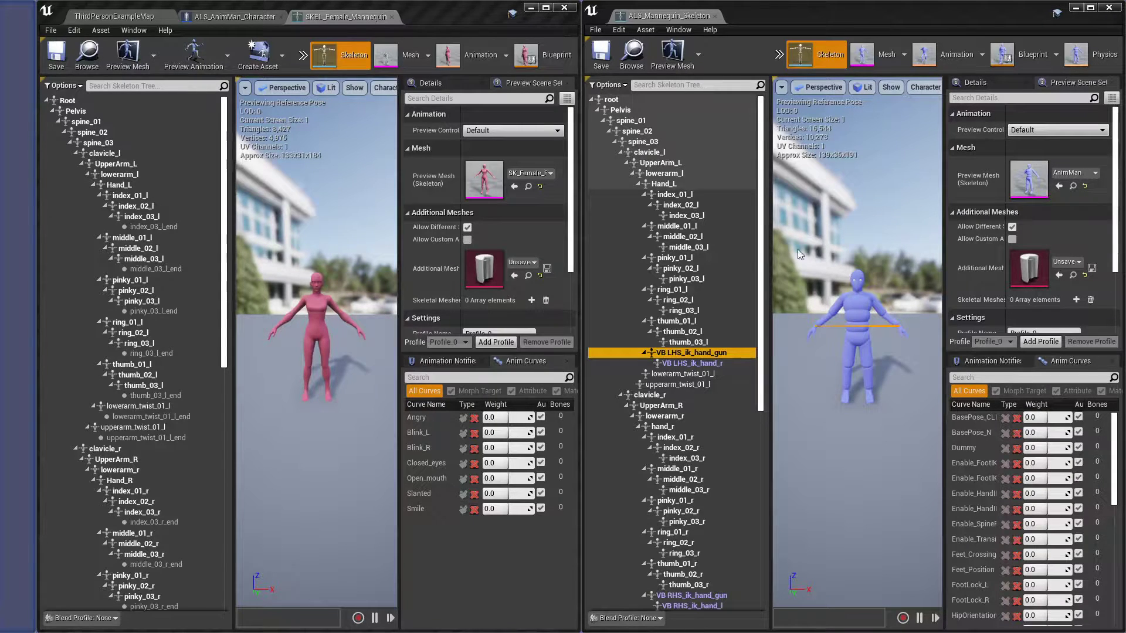
Filter the female skeleton tree by "hand" and add a virtual bone from Hand_L targeting ik_hand_gun
{"action": "left_click", "coordinate": [152, 86]}
{"action": "type", "text": "hand"}
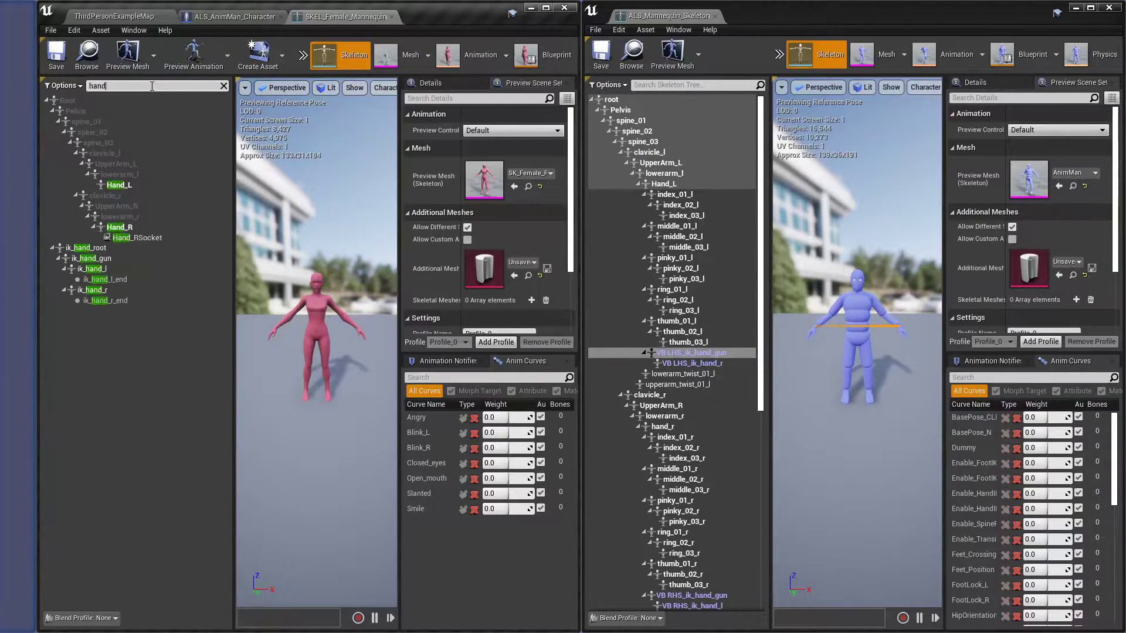
{"action": "left_click", "coordinate": [142, 183]}
{"action": "right_click", "coordinate": [142, 184]}
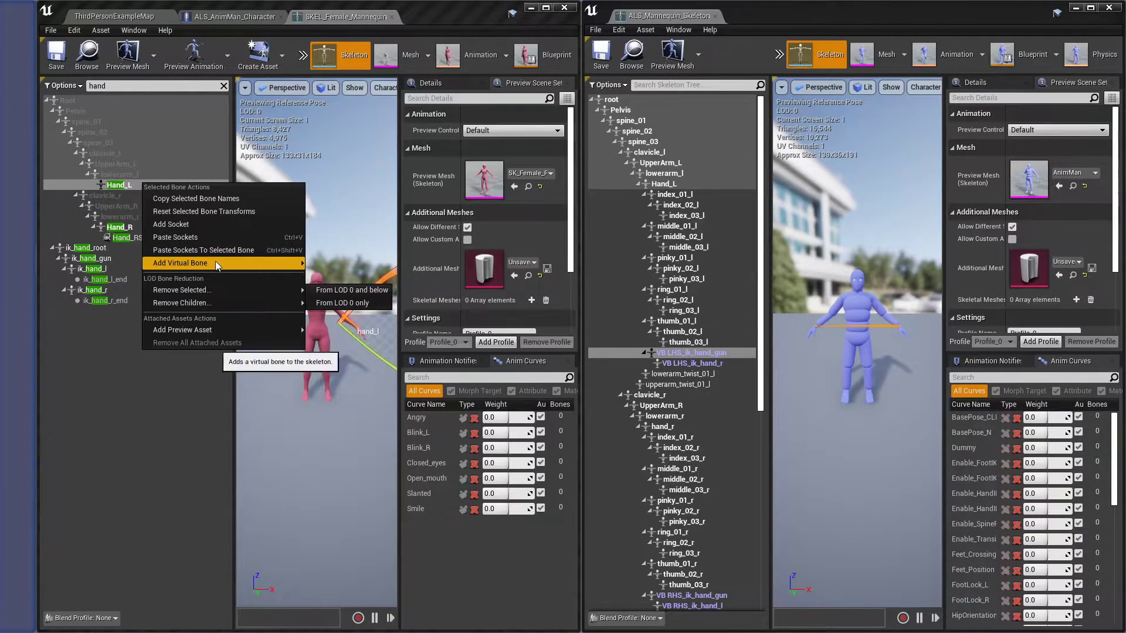
{"action": "mouse_move", "coordinate": [249, 263]}
{"action": "left_click", "coordinate": [346, 275]}
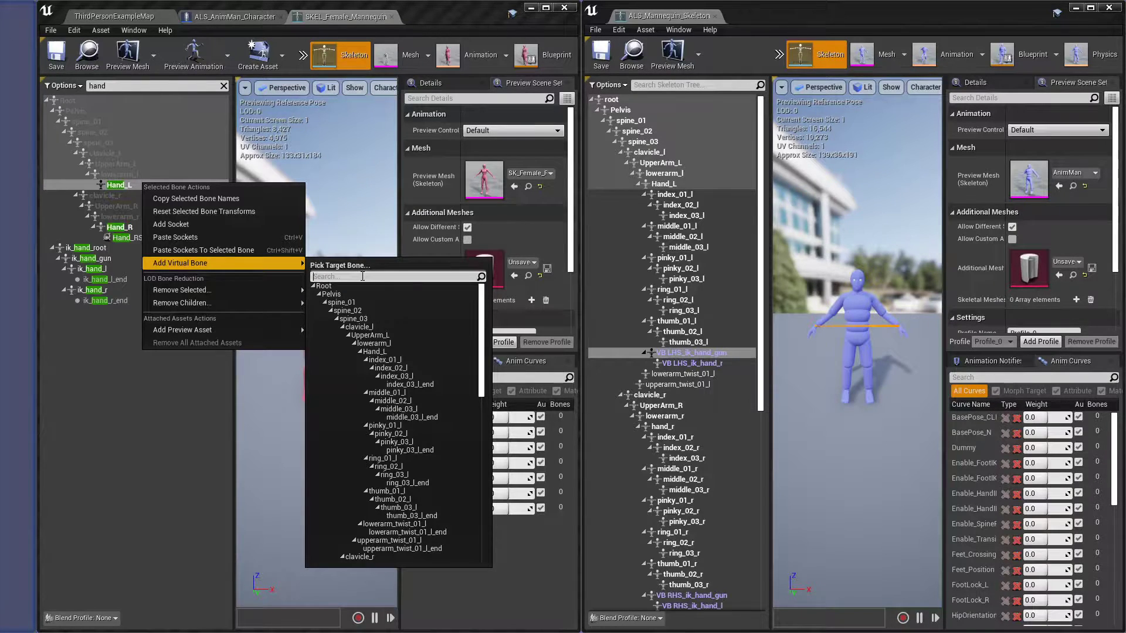
{"action": "type", "text": "ik_hand_gun"}
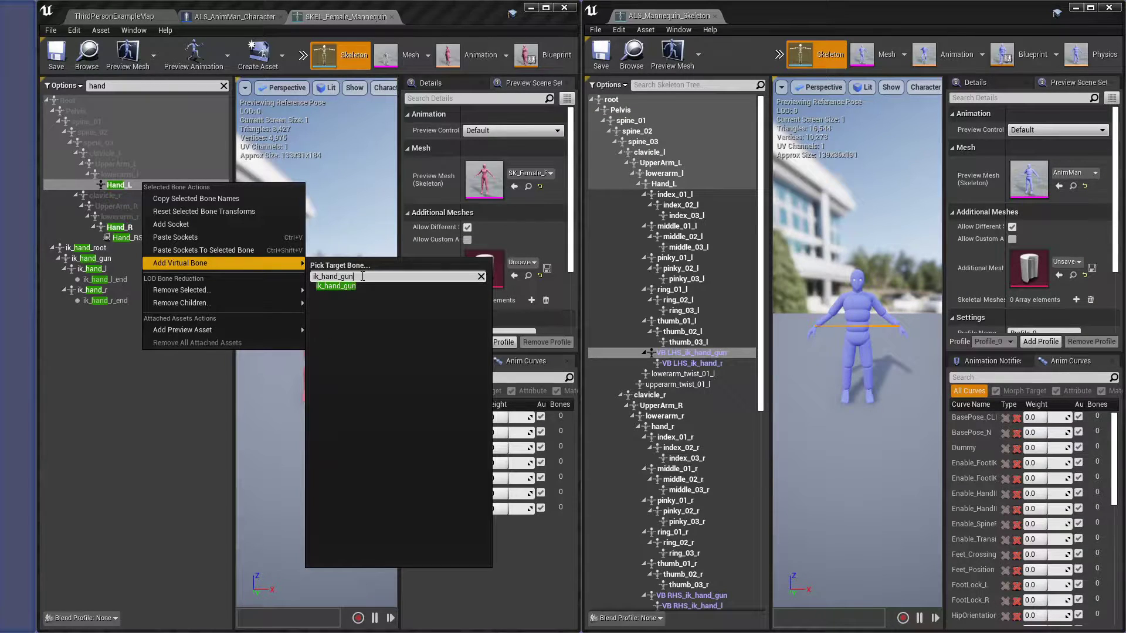
{"action": "left_click", "coordinate": [350, 286]}
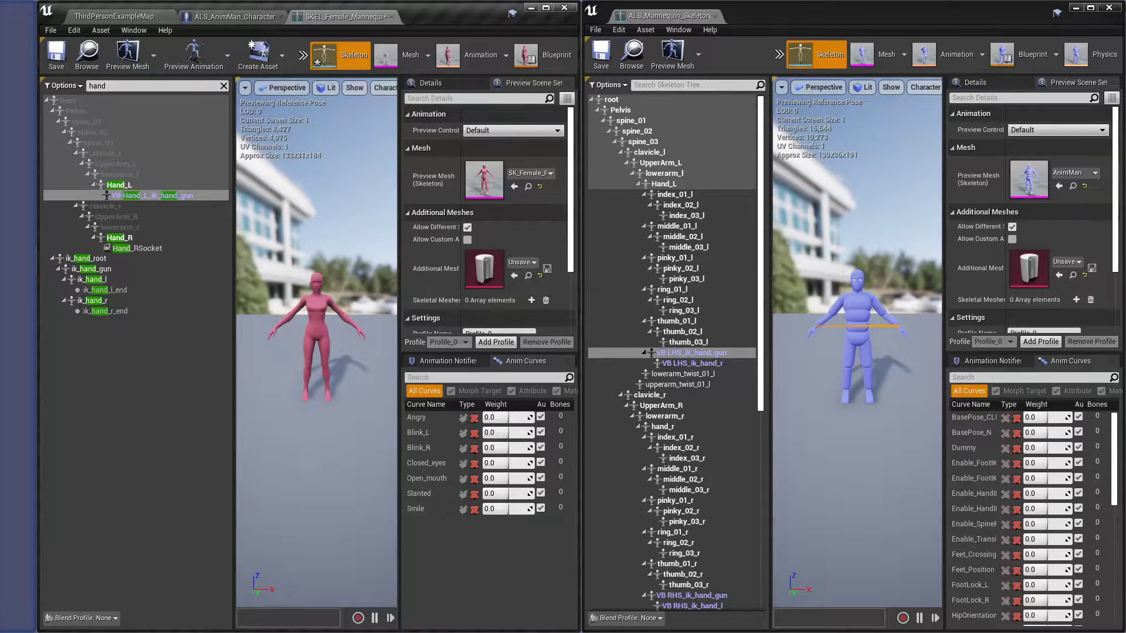
Rename the new virtual bone under Hand_L as LHS_ik_hand_gun, keeping its VB prefix
{"action": "left_click", "coordinate": [173, 196]}
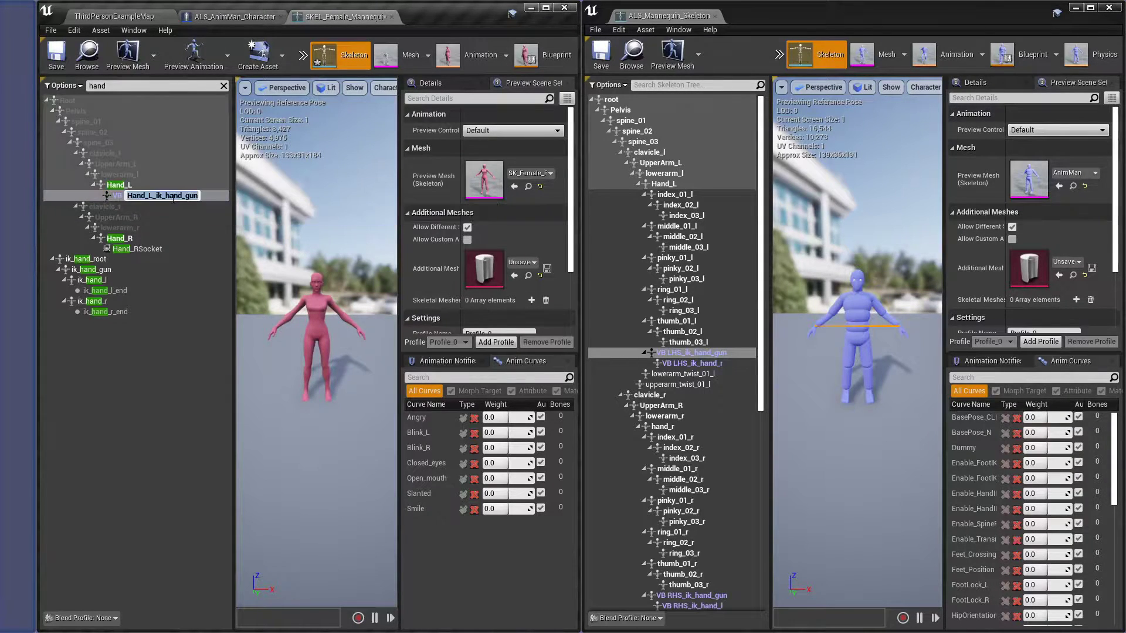
{"action": "key", "text": "BackSpace"}
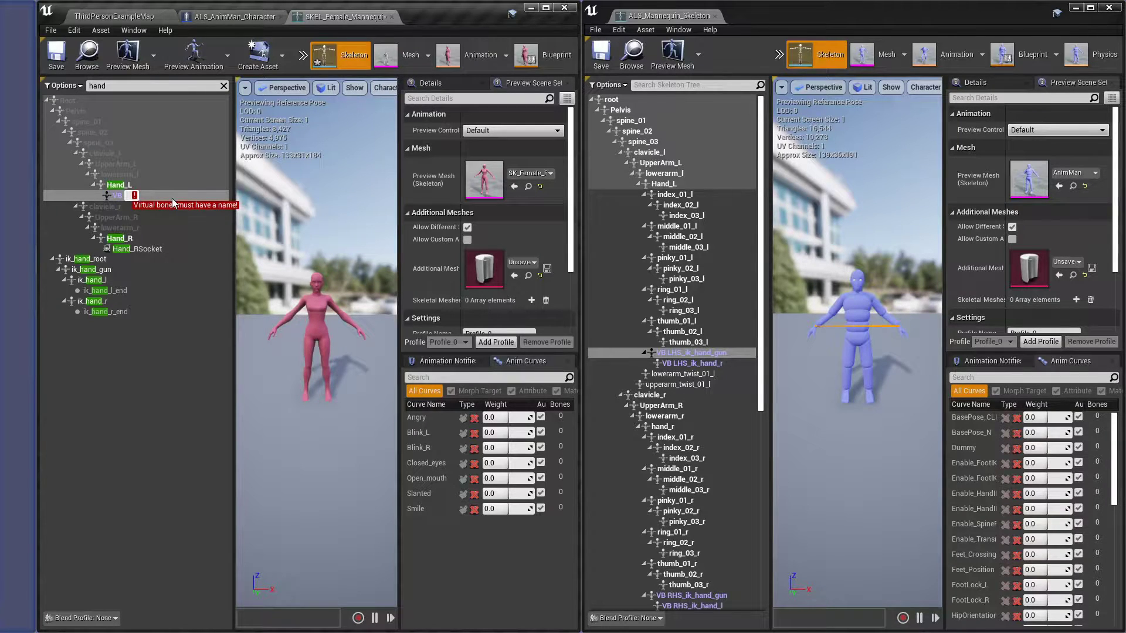
{"action": "type", "text": "LHS_ik_hand"}
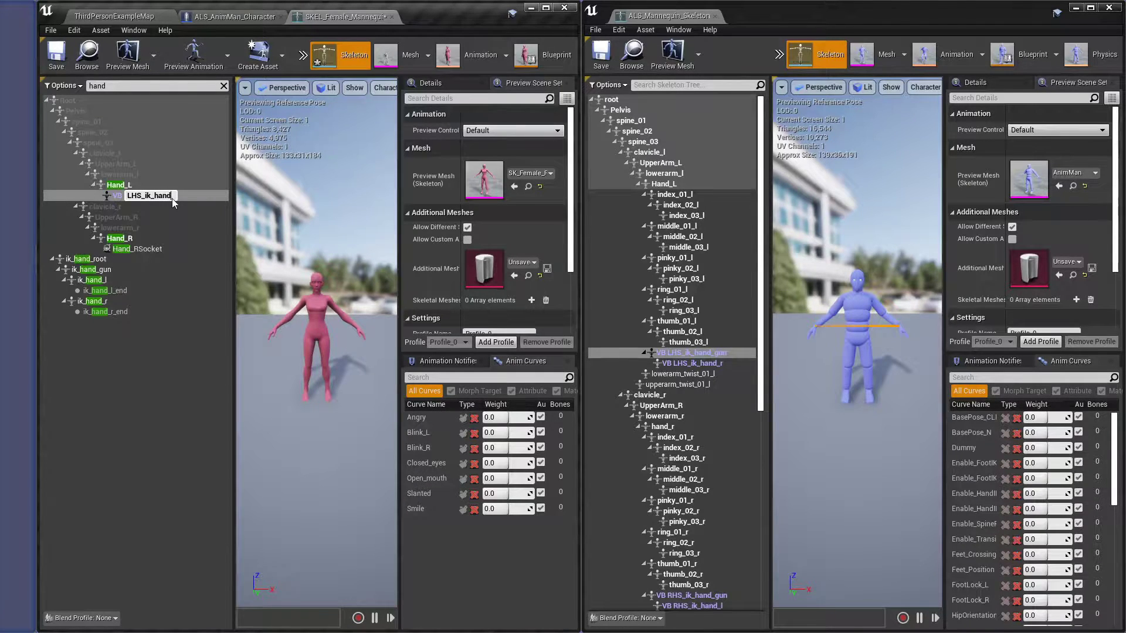
{"action": "type", "text": "_gun"}
{"action": "key", "text": "Return"}
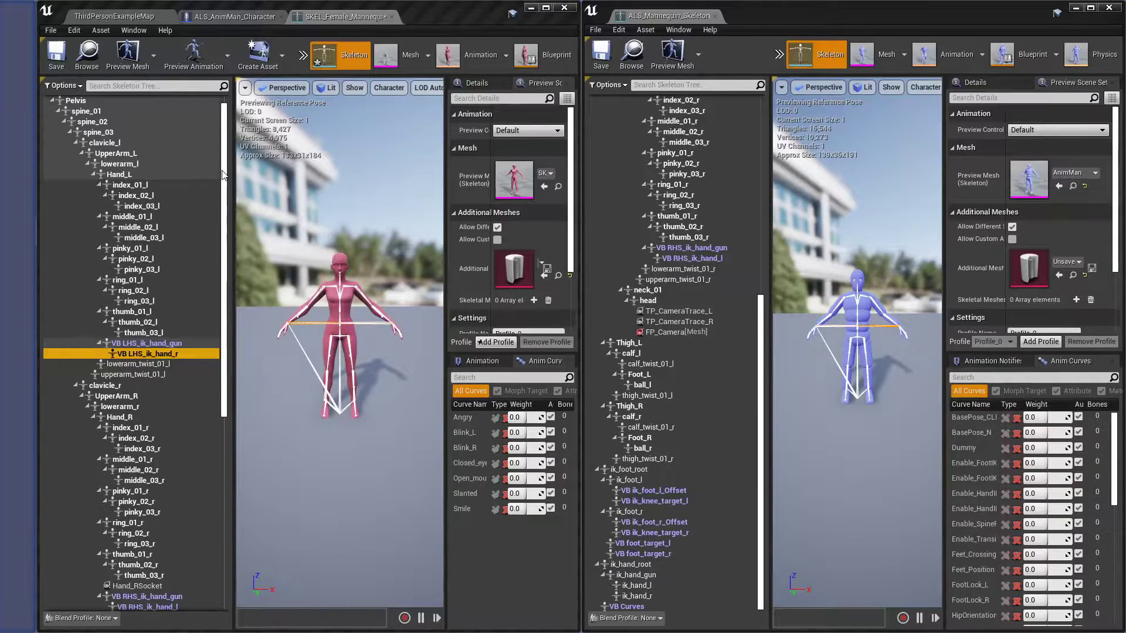
Show all bones in the female skeleton tree and examine the left hand's end bones
{"action": "left_click_drag", "start_coordinate": [225, 171], "coordinate": [247, 202]}
{"action": "scroll", "coordinate": [209, 143], "scroll_direction": "up", "scroll_amount": 4}
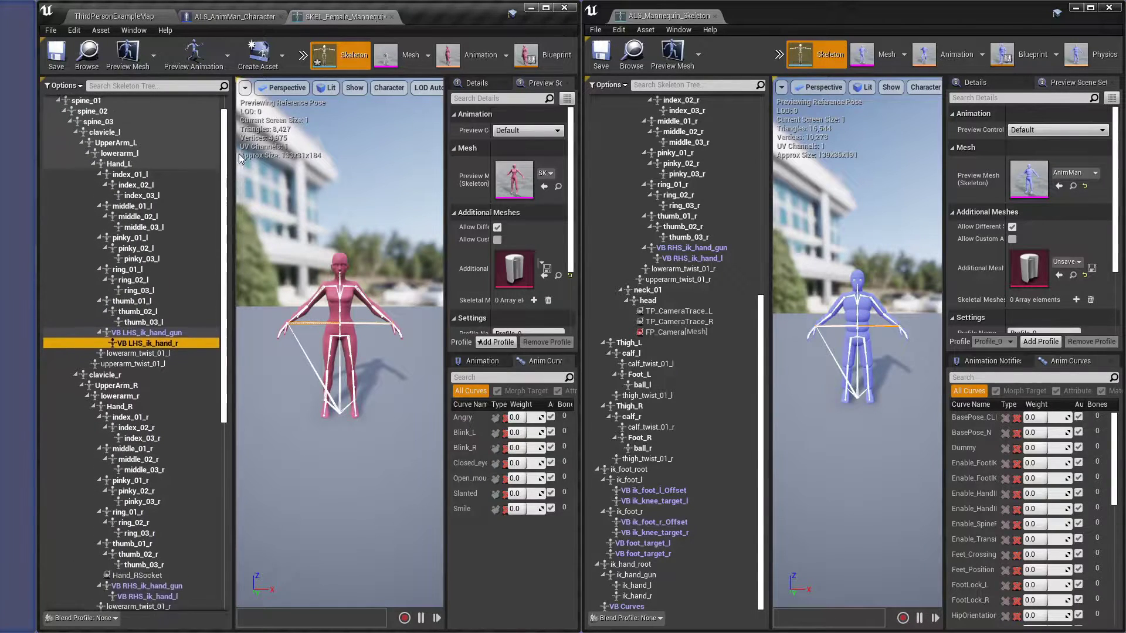
{"action": "left_click", "coordinate": [55, 86]}
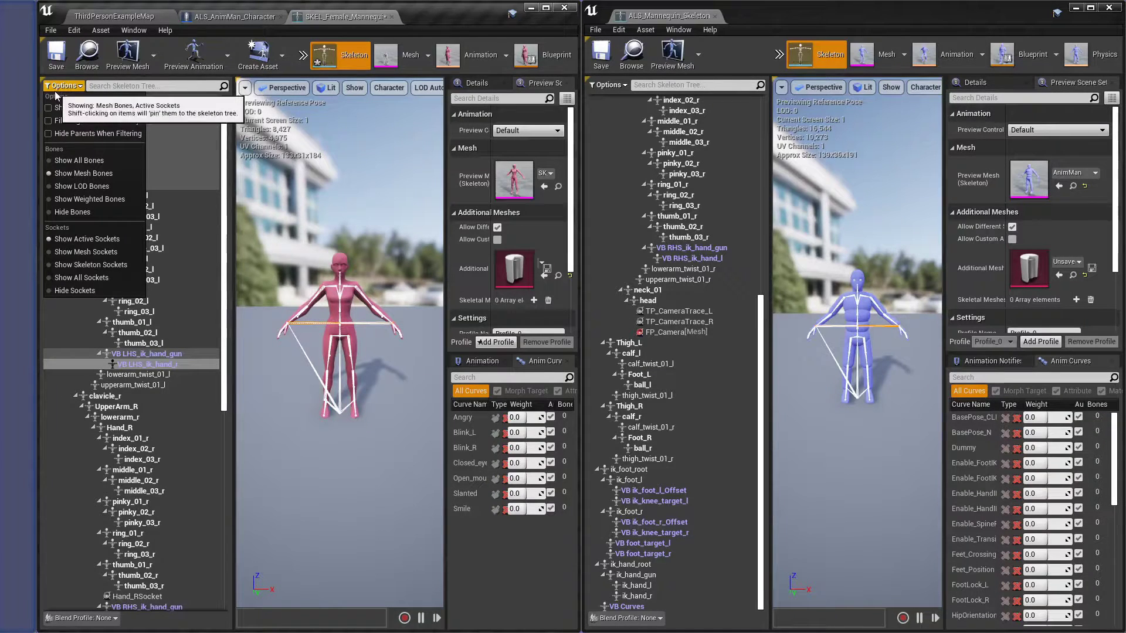
{"action": "left_click", "coordinate": [68, 162]}
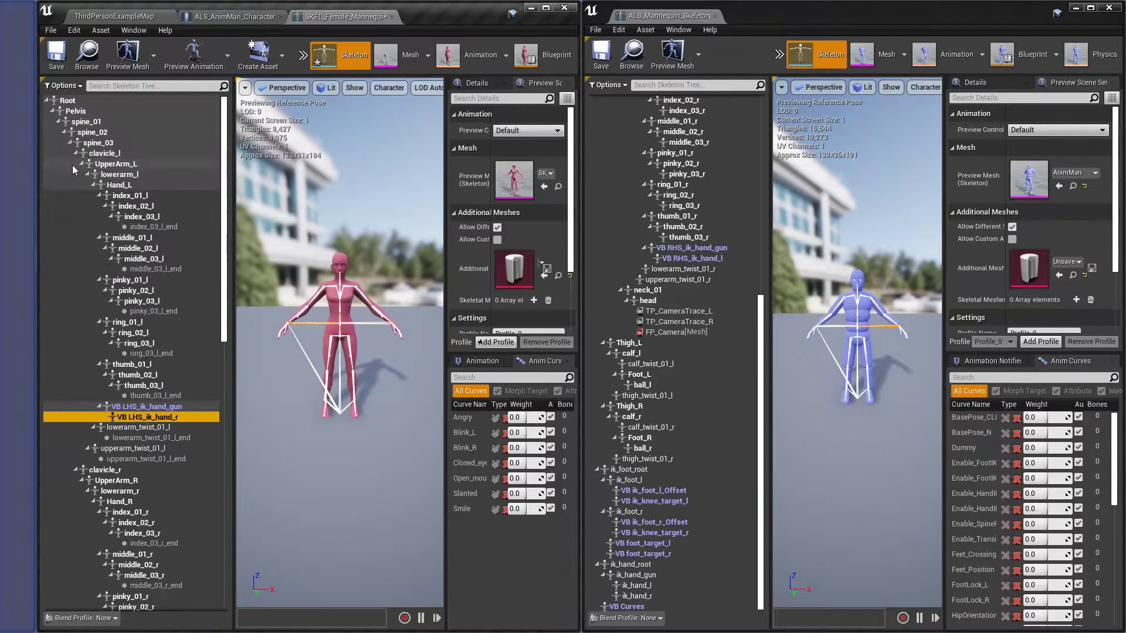
{"action": "left_click", "coordinate": [162, 354]}
{"action": "left_click", "coordinate": [187, 311]}
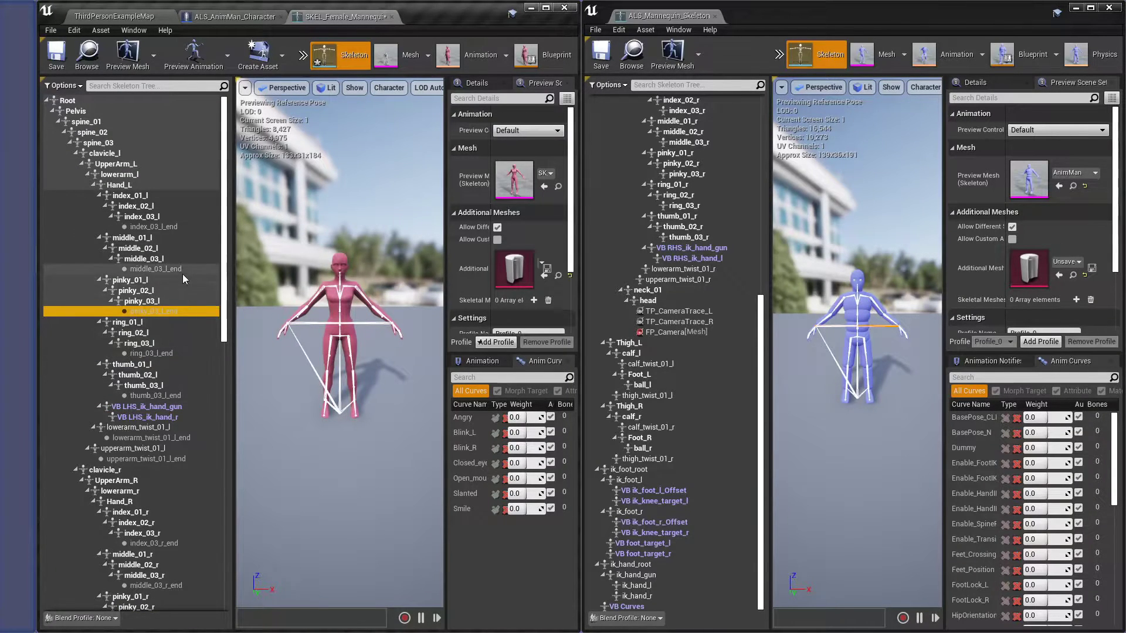
{"action": "left_click", "coordinate": [181, 270]}
{"action": "left_click", "coordinate": [186, 227]}
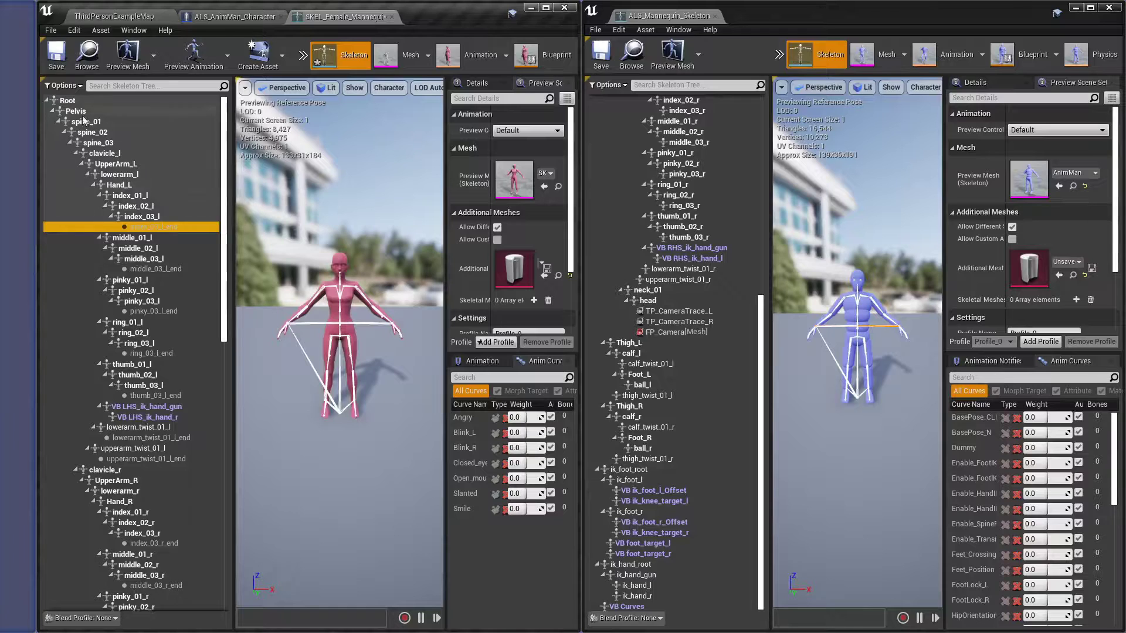
Limit the female skeleton tree to mesh bones and look through the remaining hierarchy
{"action": "left_click", "coordinate": [63, 85]}
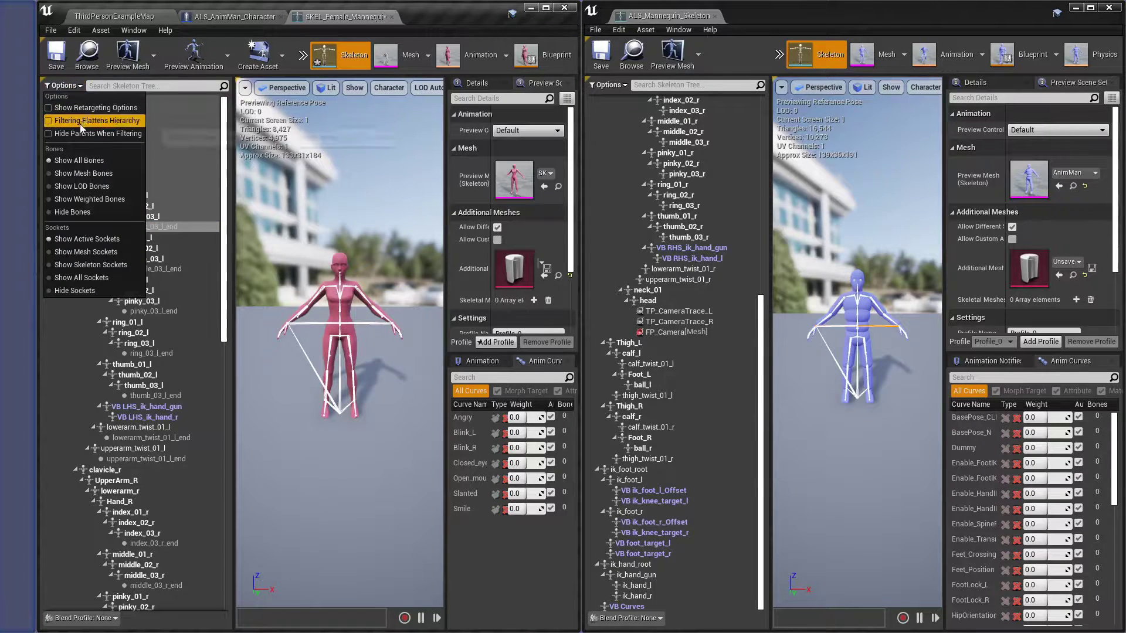
{"action": "left_click", "coordinate": [55, 177]}
{"action": "scroll", "coordinate": [212, 336], "scroll_direction": "down", "scroll_amount": 5}
{"action": "scroll", "coordinate": [212, 336], "scroll_direction": "up", "scroll_amount": 7}
{"action": "scroll", "coordinate": [205, 222], "scroll_direction": "down", "scroll_amount": 3}
{"action": "scroll", "coordinate": [205, 241], "scroll_direction": "up", "scroll_amount": 3}
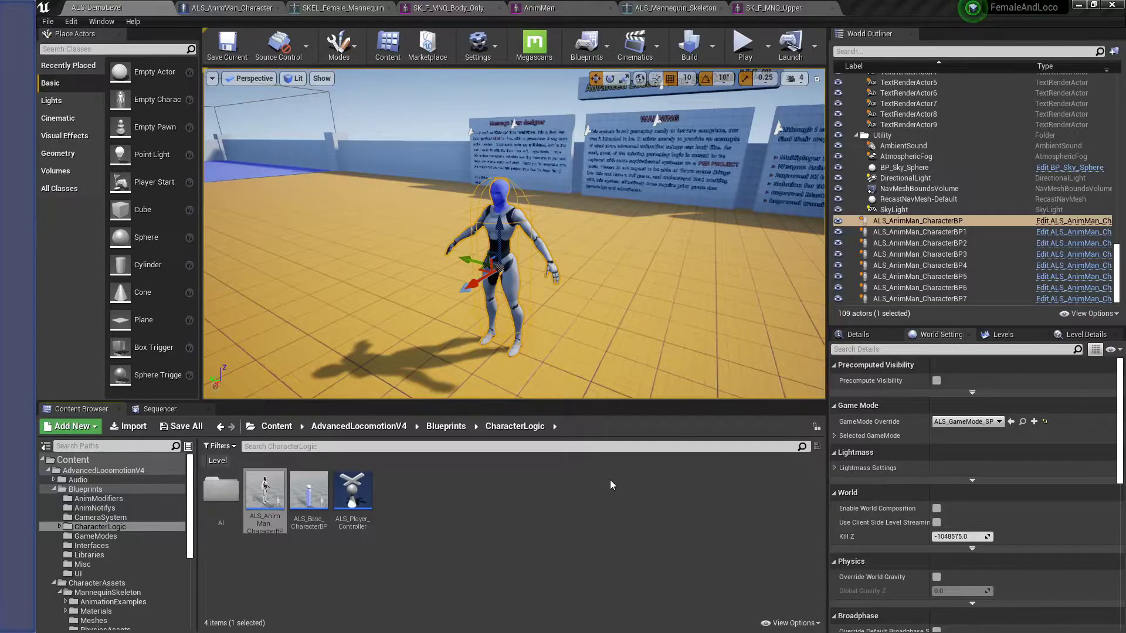
In the ALS_AnimMan_CharacterBP blueprint, select the SK_F_MNQ_Lower component and locate its skeletal mesh asset in the Content Browser
{"action": "left_click", "coordinate": [228, 8]}
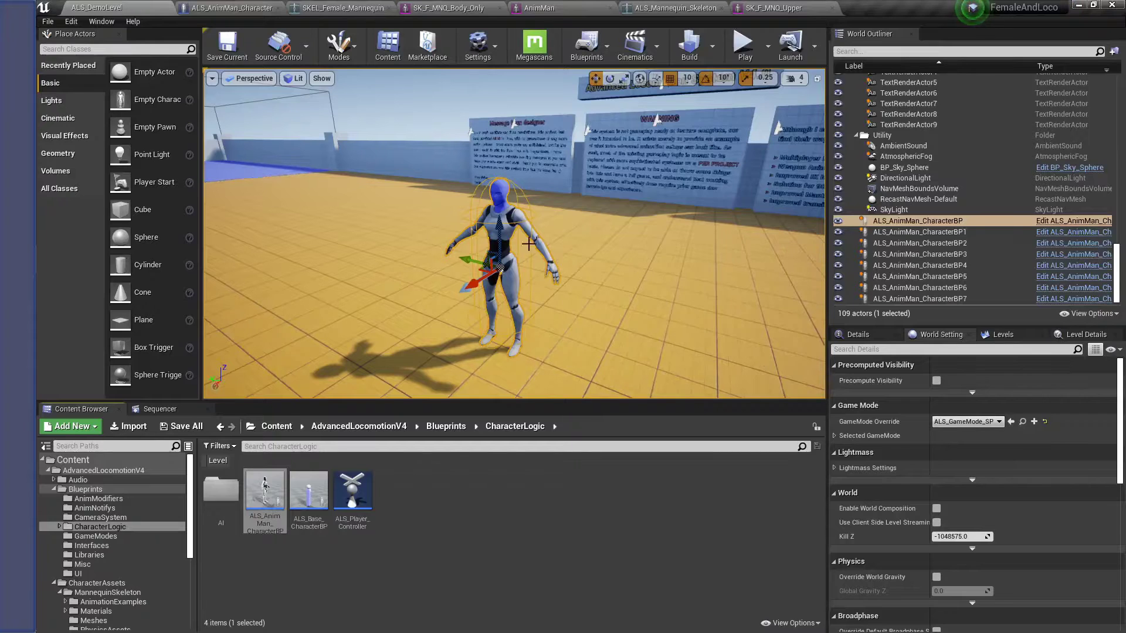
{"action": "mouse_move", "coordinate": [522, 214]}
{"action": "right_mouse_down"}
{"action": "mouse_move", "coordinate": [540, 235]}
{"action": "mouse_move", "coordinate": [516, 235]}
{"action": "right_mouse_up"}
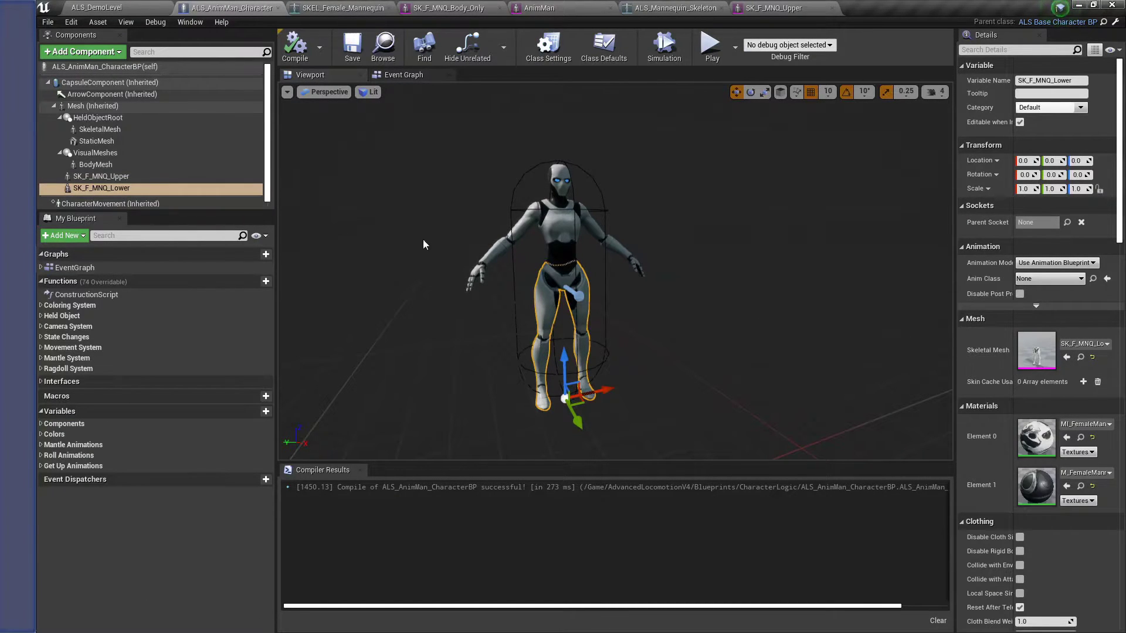
{"action": "left_click", "coordinate": [101, 176]}
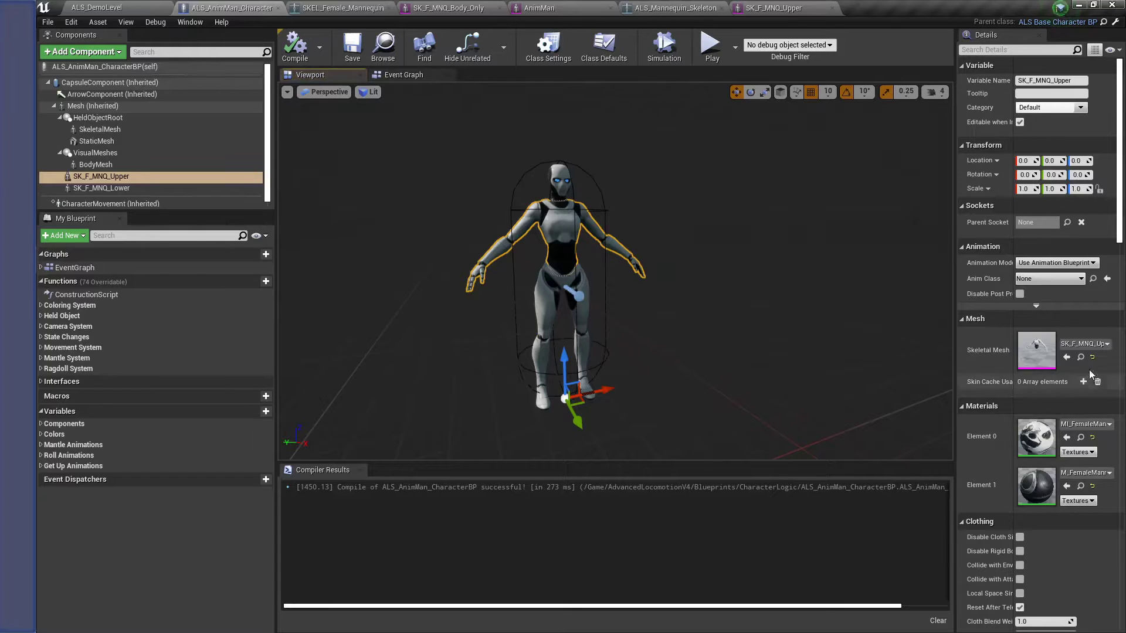
{"action": "key", "text": "Down"}
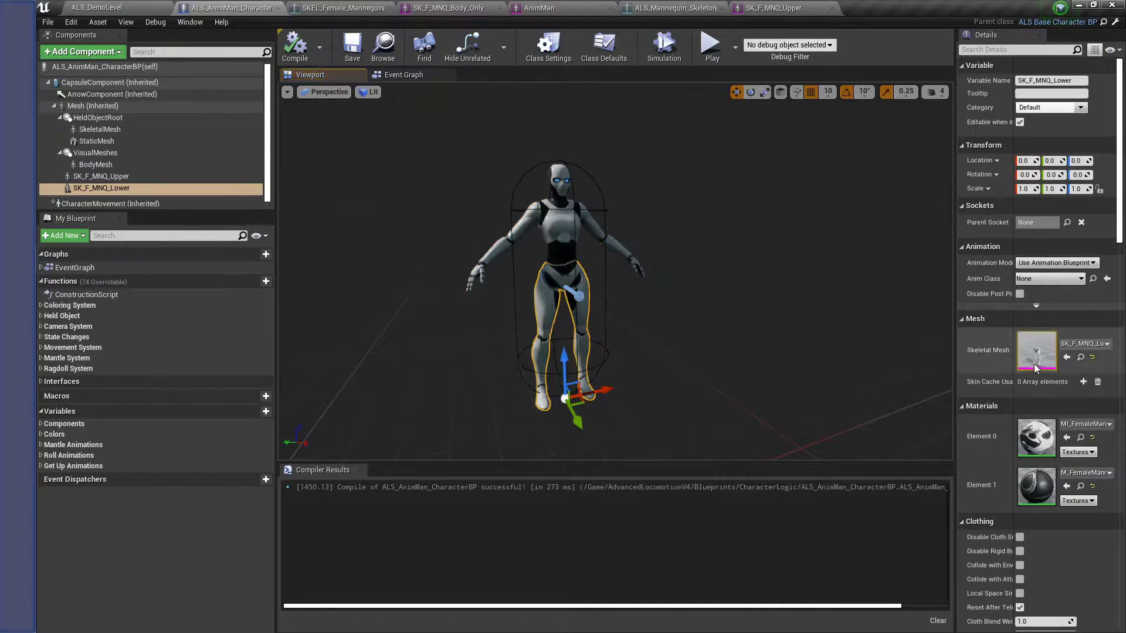
{"action": "left_click", "coordinate": [1085, 358]}
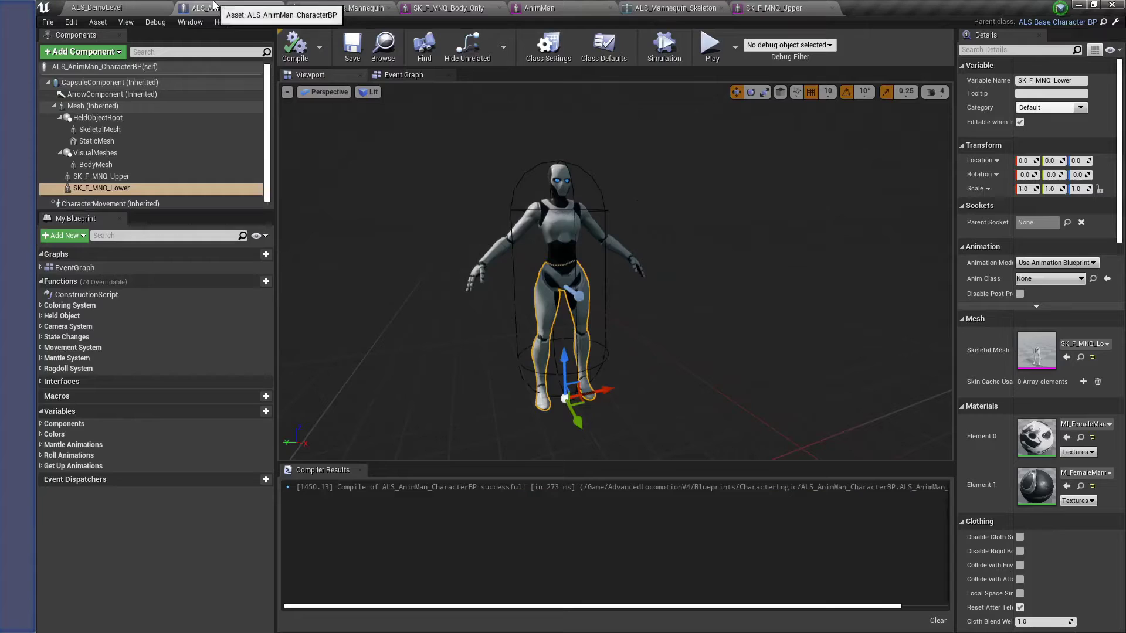
Return to the character blueprint and locate the inherited Mesh component's head asset in the Content Browser
{"action": "left_click", "coordinate": [229, 8]}
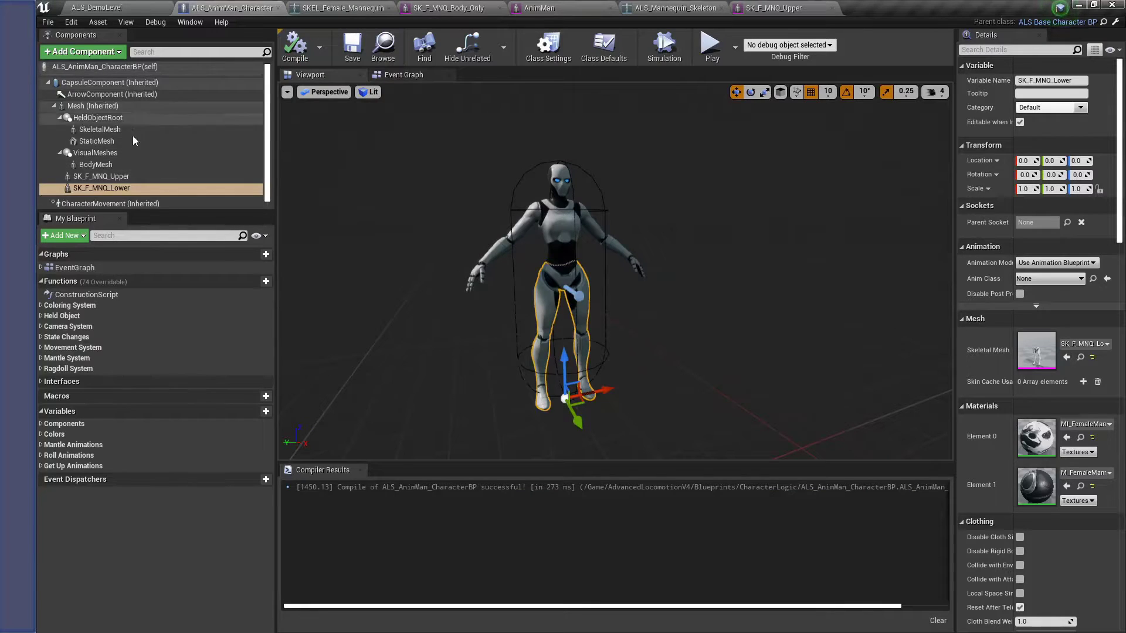
{"action": "left_click", "coordinate": [93, 106]}
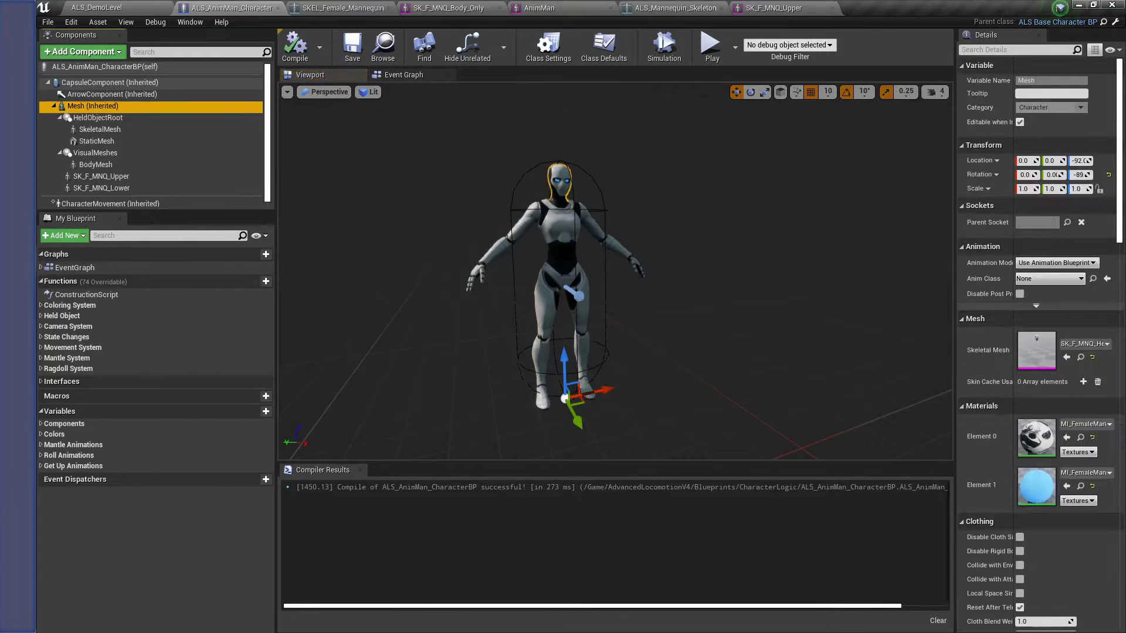
{"action": "left_click", "coordinate": [1082, 357]}
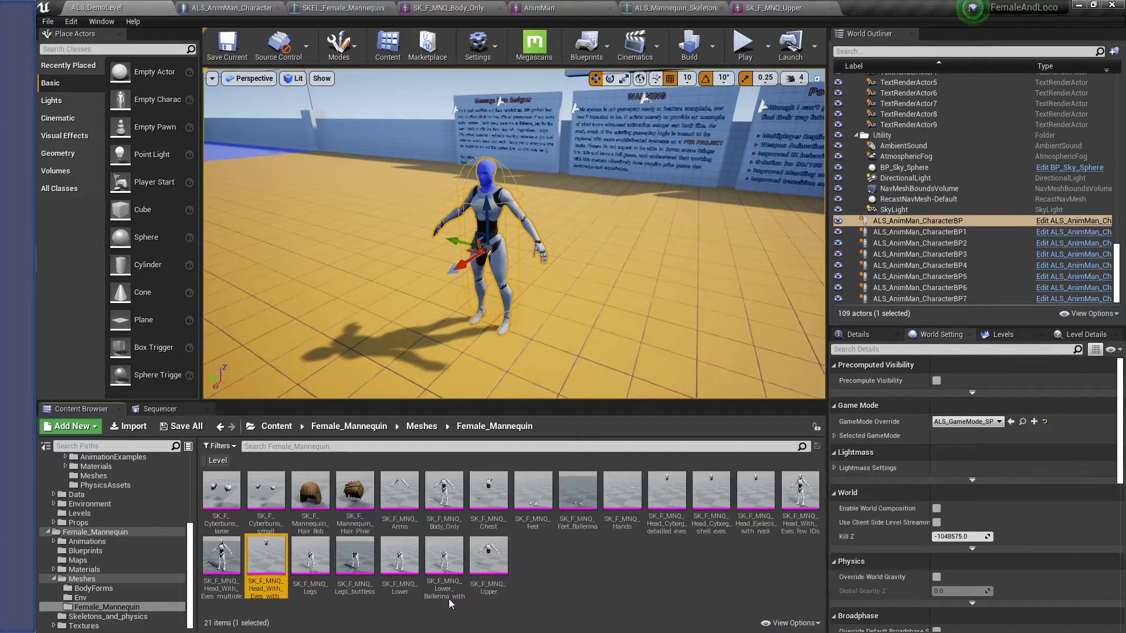
Add SK_F_MNQ_Lower and SK_F_MNQ_Upper to the selected head mesh and open all three for bulk editing in the Property Matrix
{"action": "left_click", "coordinate": [401, 560], "text": "ctrl"}
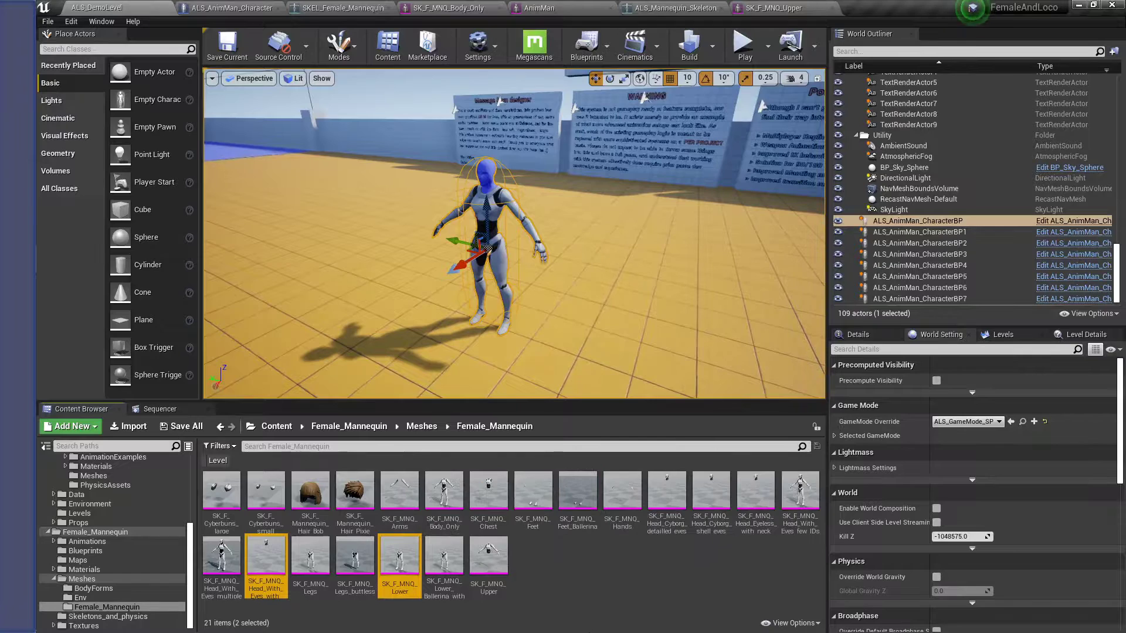
{"action": "left_click", "coordinate": [485, 551], "text": "ctrl"}
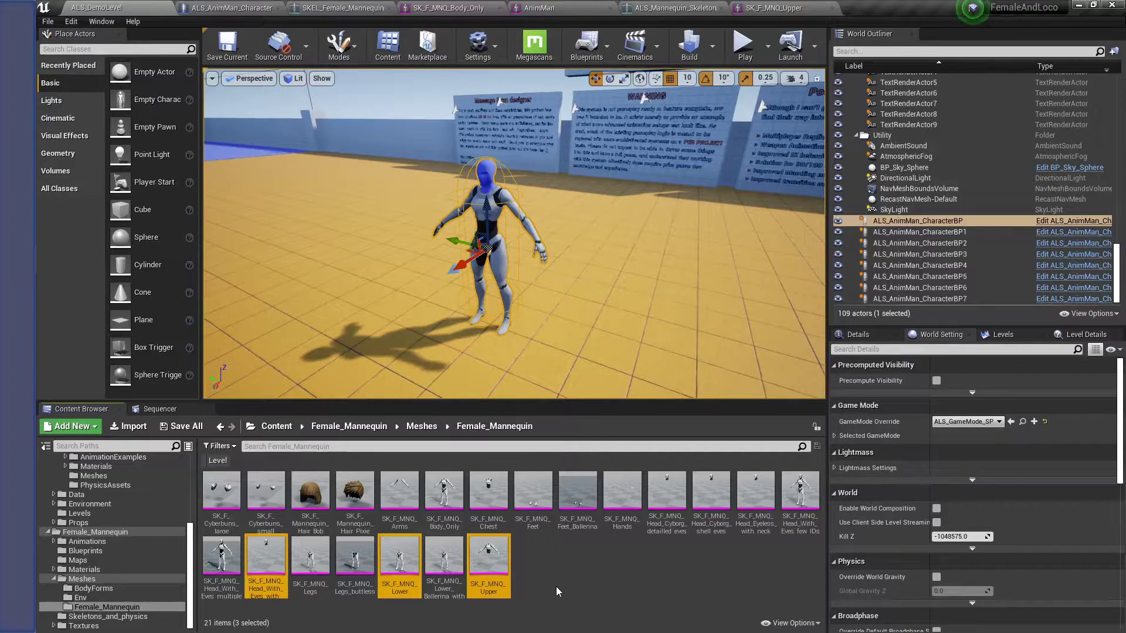
{"action": "right_click", "coordinate": [491, 552]}
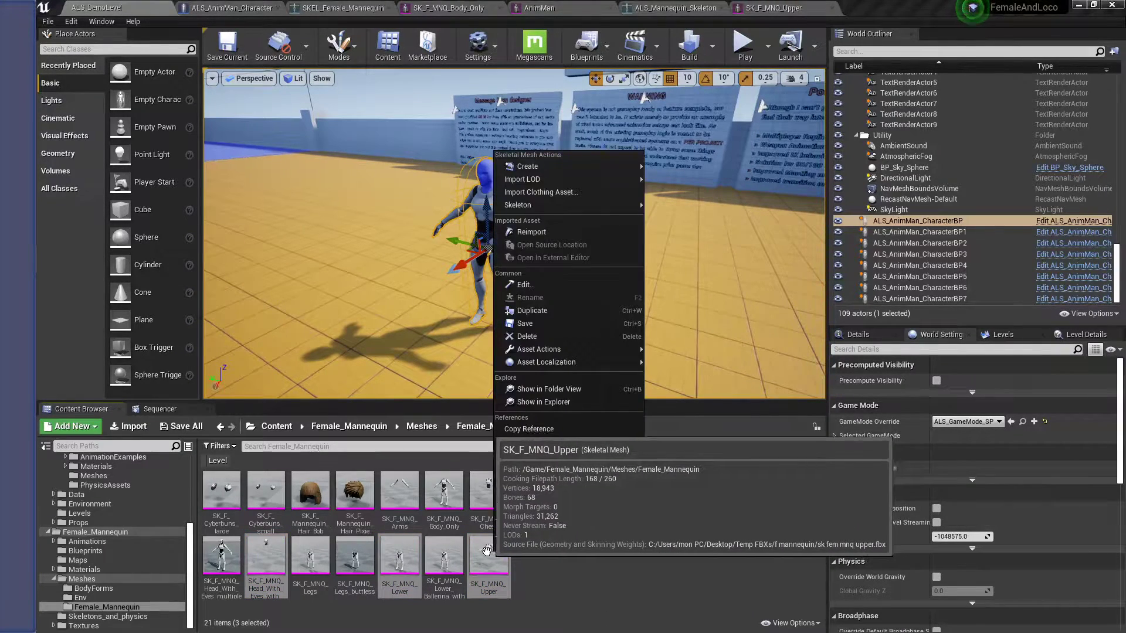
{"action": "mouse_move", "coordinate": [605, 349]}
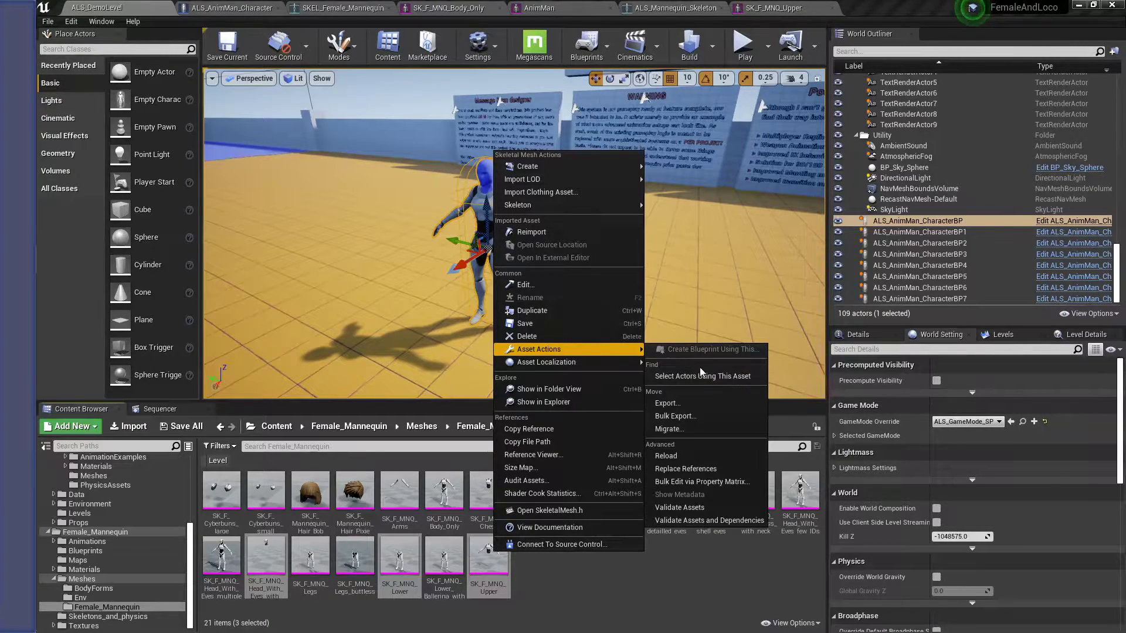
{"action": "left_click", "coordinate": [725, 483]}
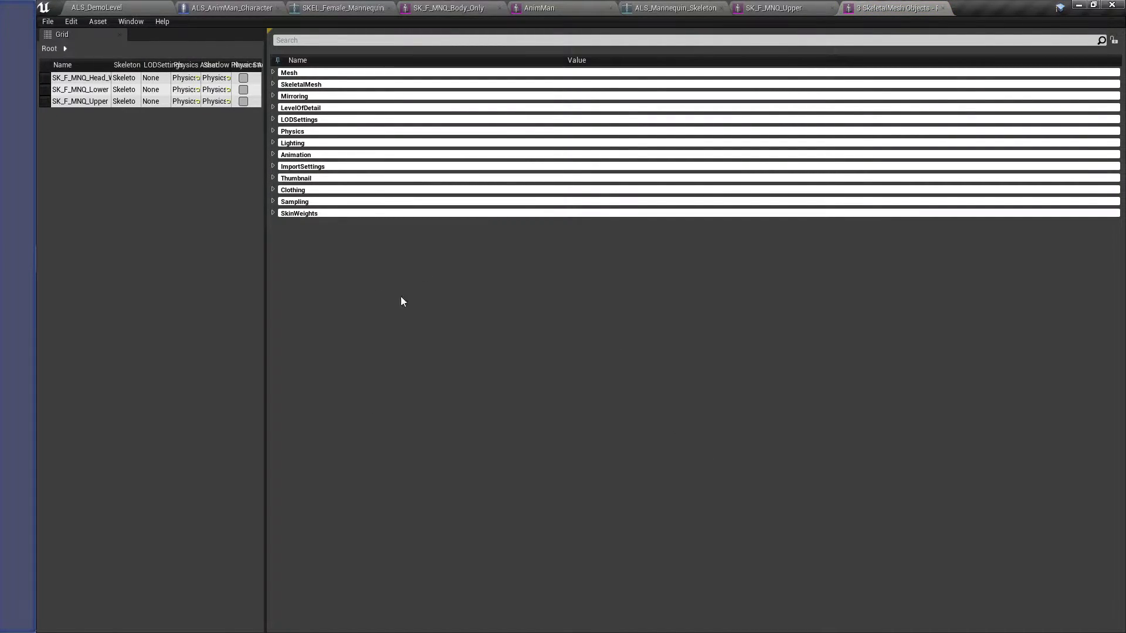
Assign ALS_Mannequin_Skeleton as the Skeleton of all three female meshes and save them
{"action": "left_click", "coordinate": [273, 72]}
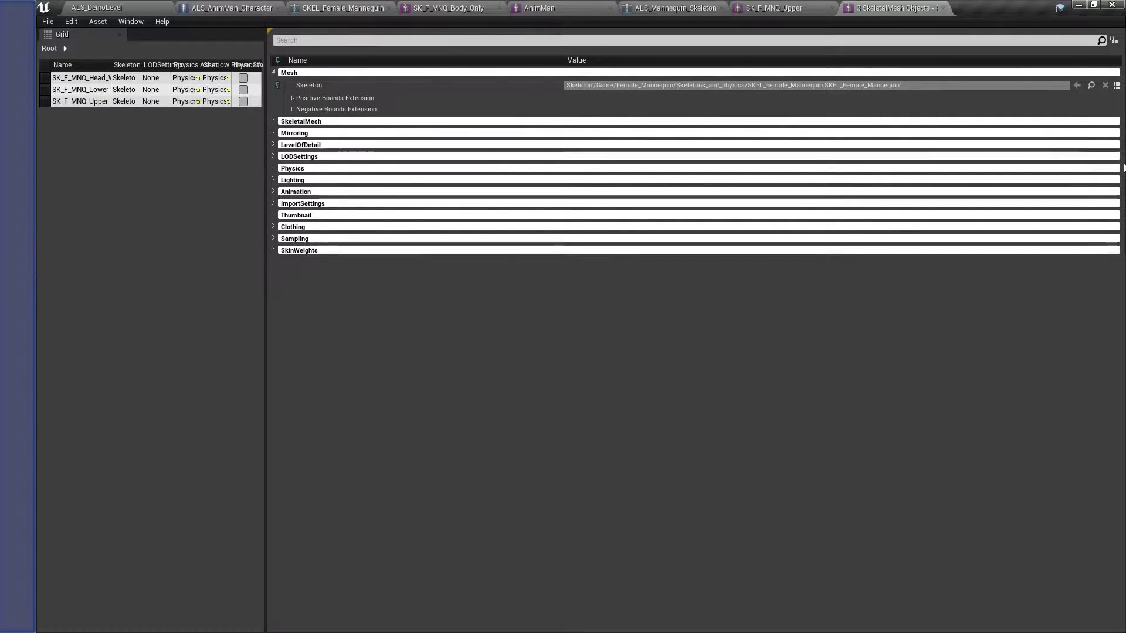
{"action": "left_click", "coordinate": [1117, 85]}
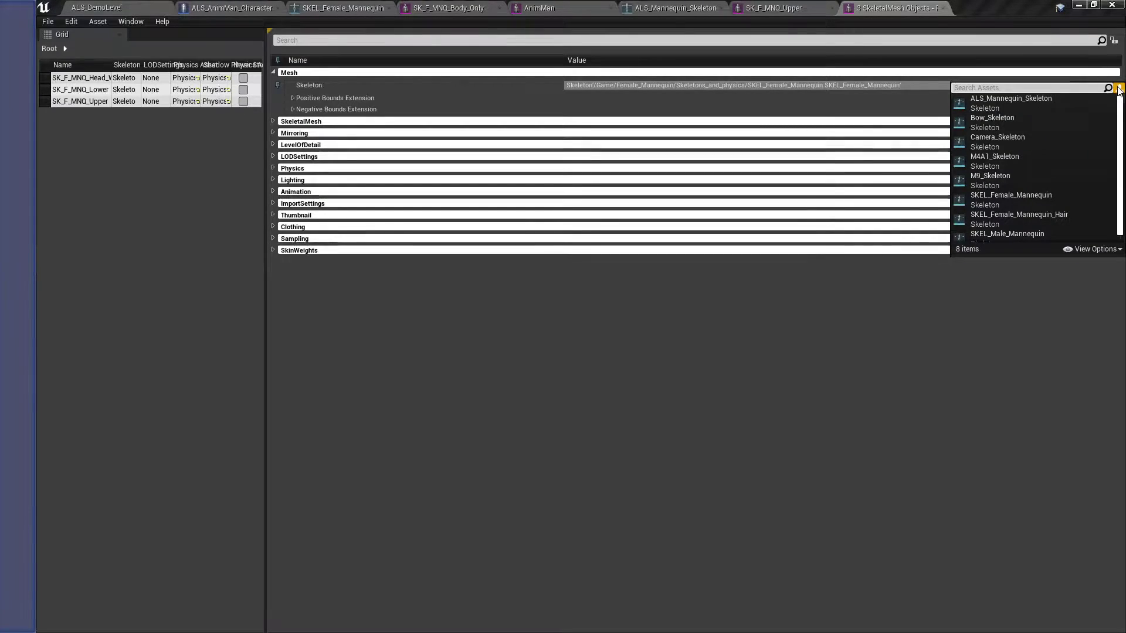
{"action": "left_click", "coordinate": [1032, 100]}
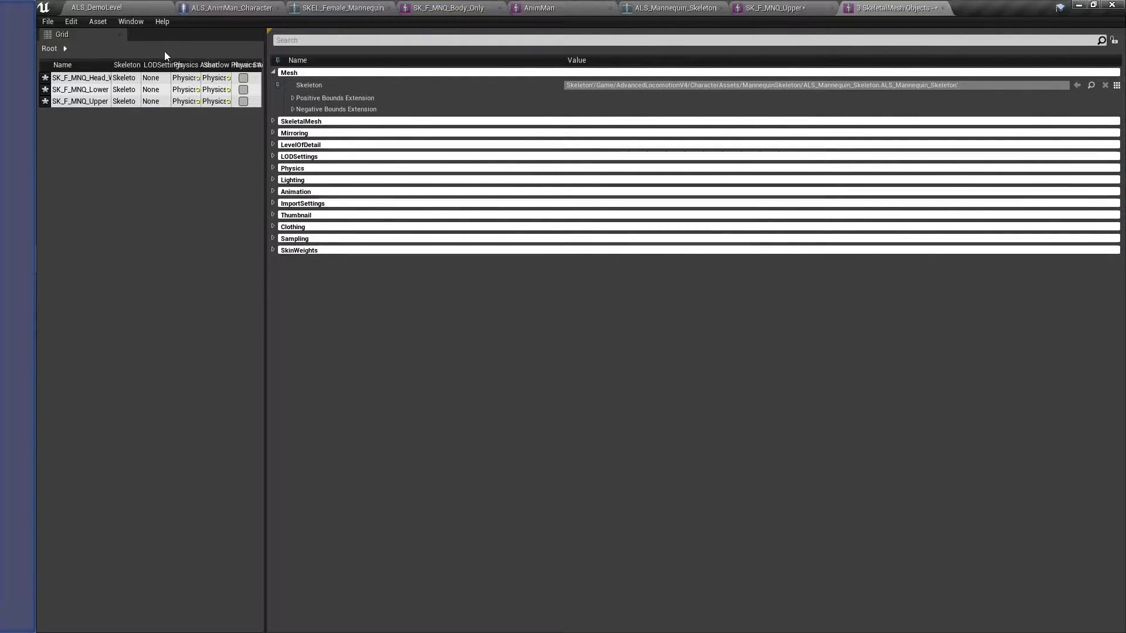
{"action": "key", "text": "ctrl+s"}
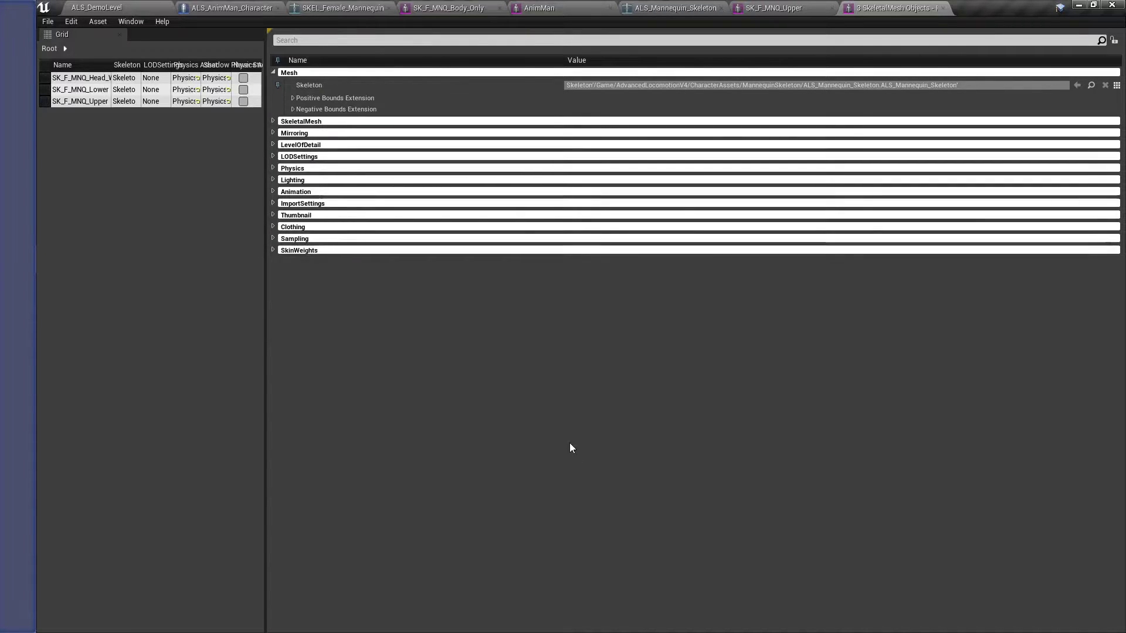
In ALS_AnimMan_CharacterBP, set the inherited Mesh component's Anim Class to ALS_AnimBP, and compile and save the blueprint
{"action": "left_click", "coordinate": [111, 7]}
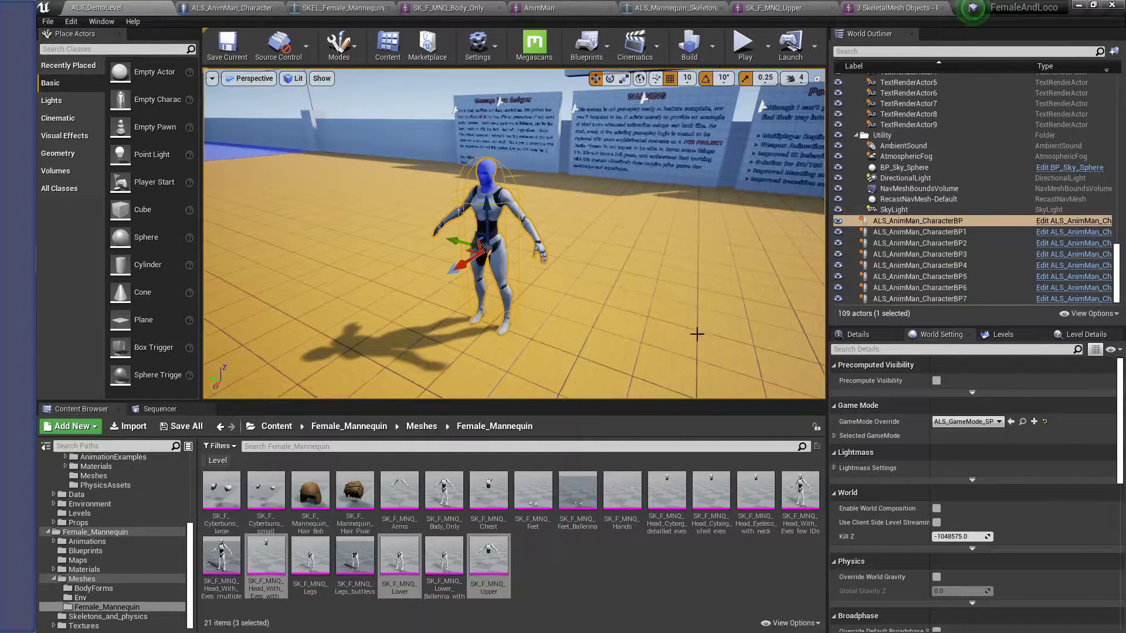
{"action": "left_click", "coordinate": [231, 7]}
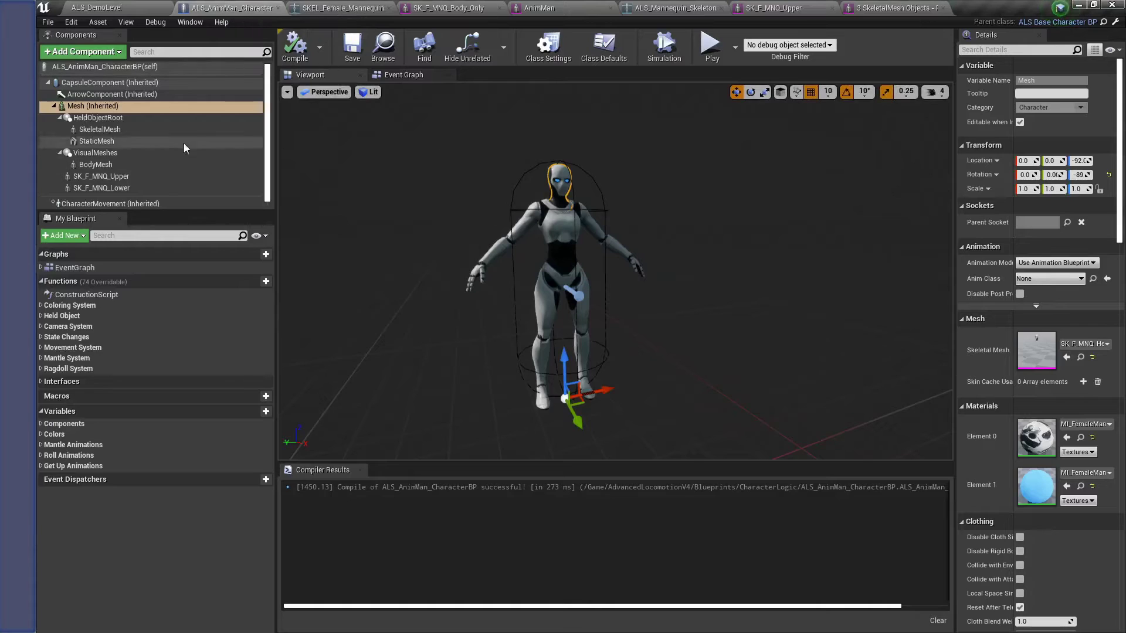
{"action": "left_click", "coordinate": [164, 107]}
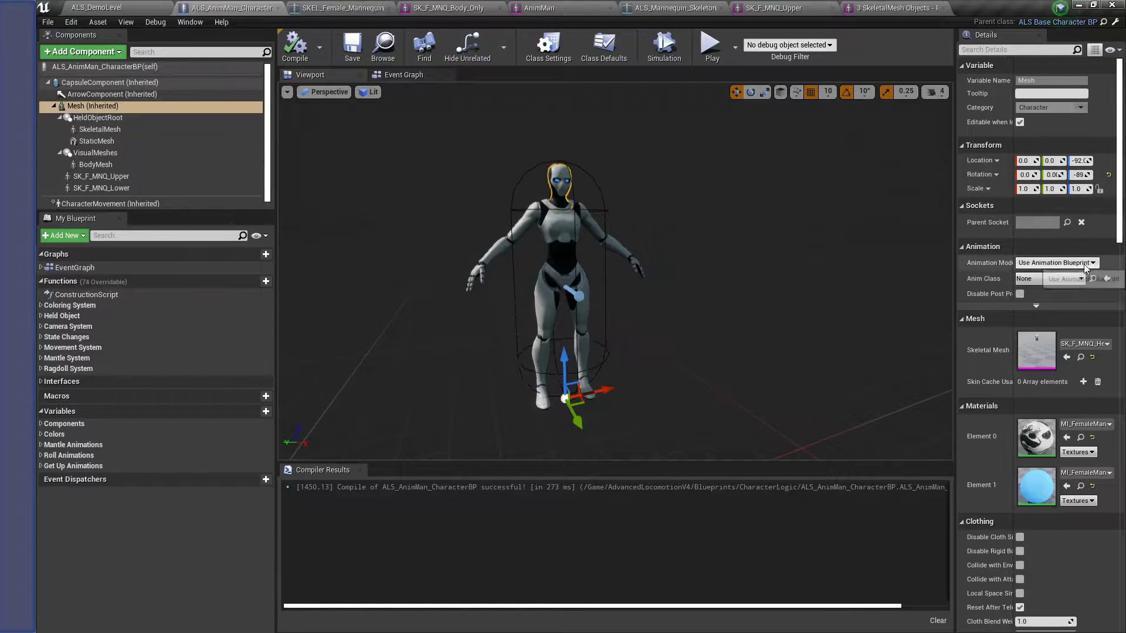
{"action": "left_click", "coordinate": [1093, 263]}
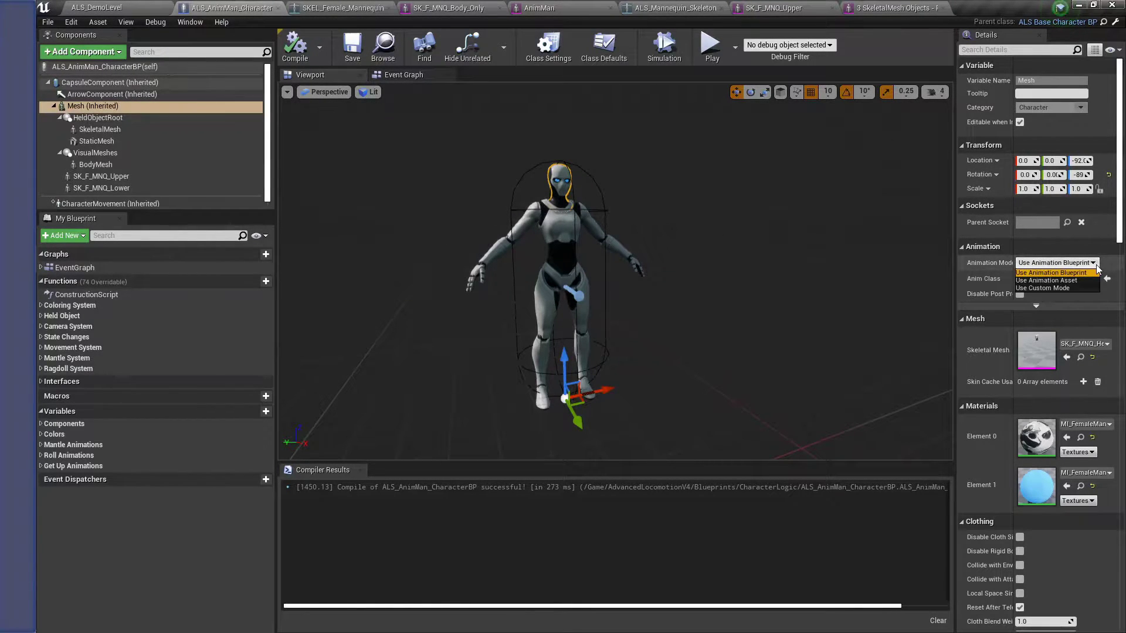
{"action": "left_click", "coordinate": [96, 8]}
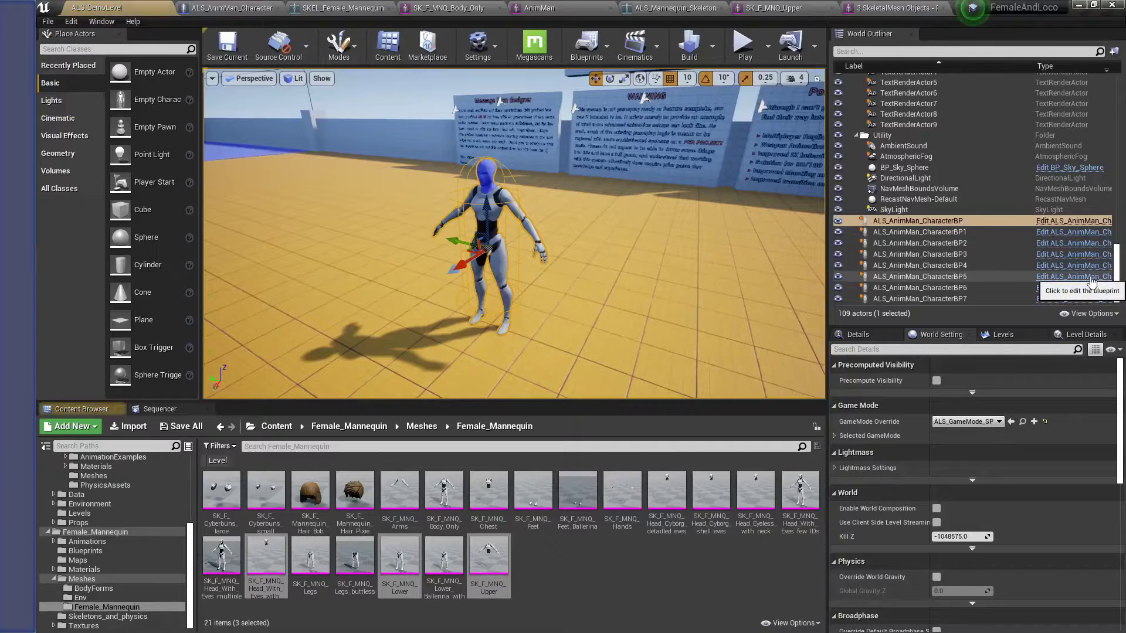
{"action": "left_click", "coordinate": [182, 9]}
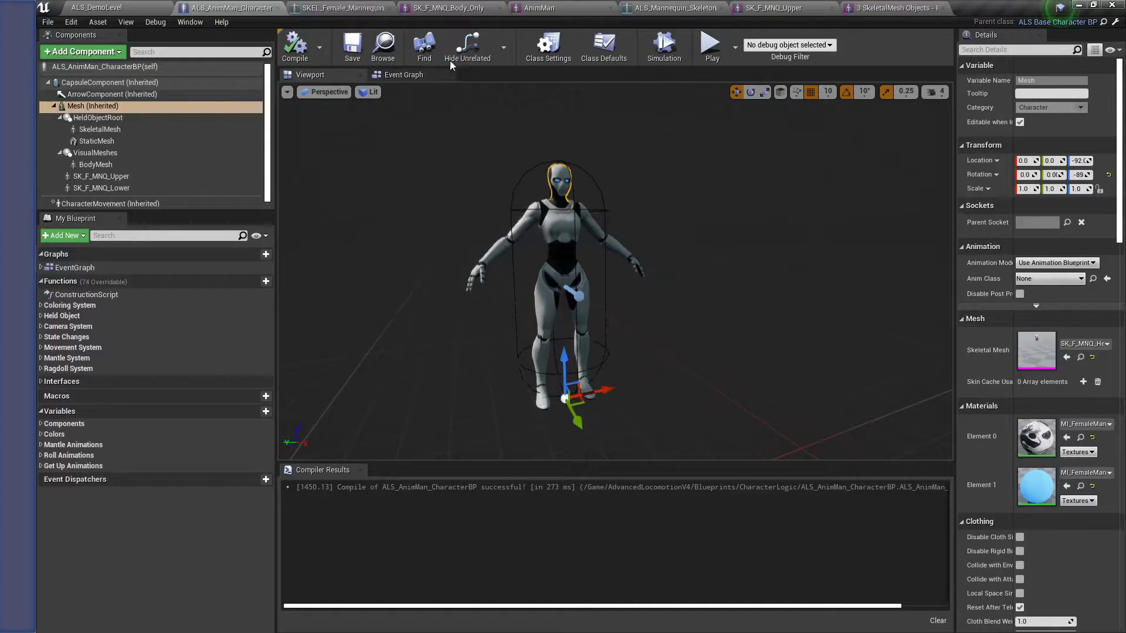
{"action": "left_click", "coordinate": [1079, 279]}
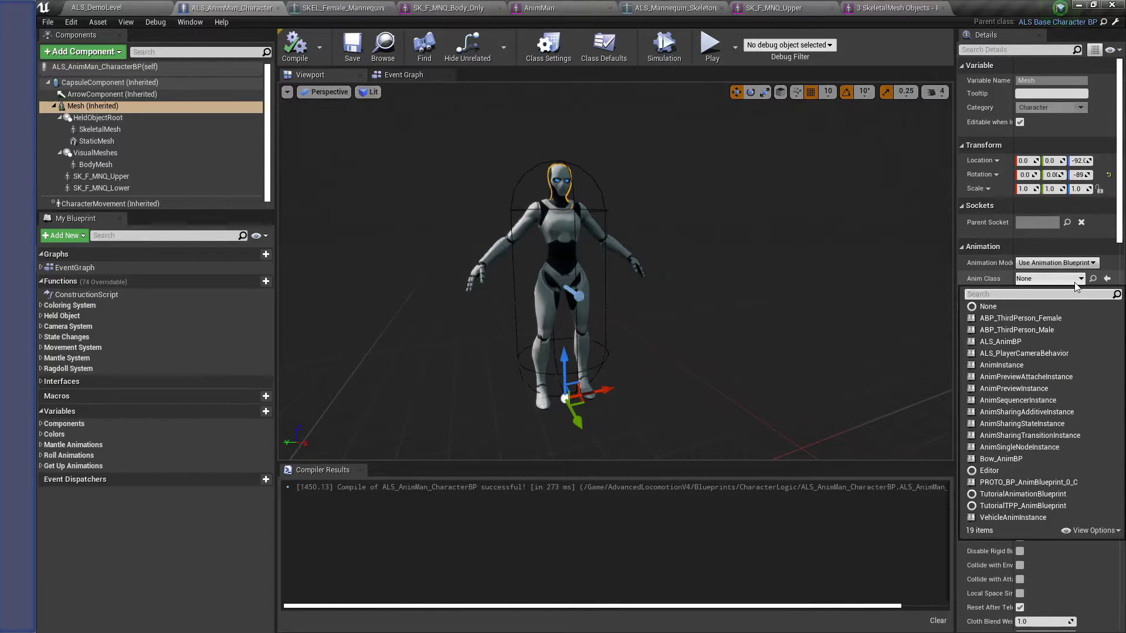
{"action": "left_click", "coordinate": [1043, 339]}
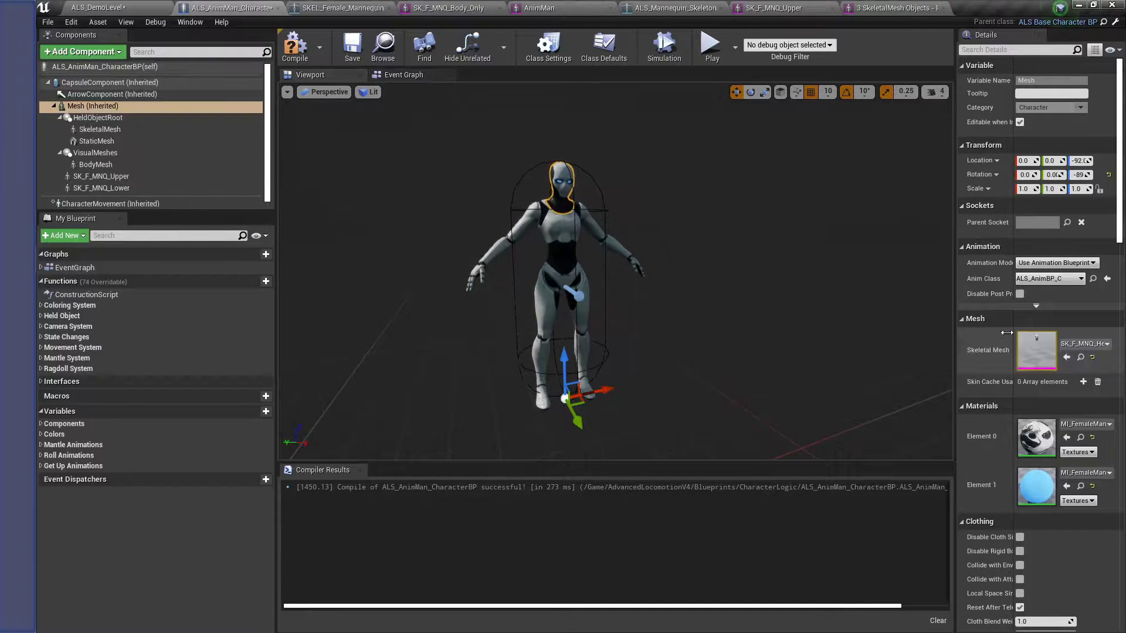
{"action": "left_click", "coordinate": [312, 68]}
{"action": "left_click", "coordinate": [359, 56]}
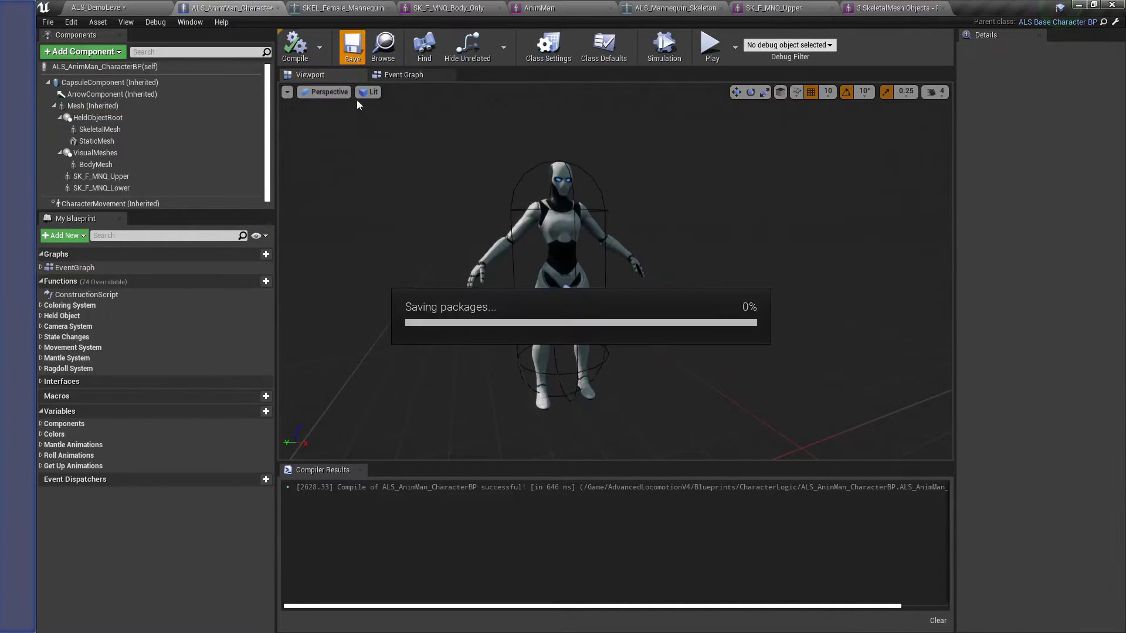
Play ALS_DemoLevel in the editor, move the character forward to test its animation, and stop the session
{"action": "left_click", "coordinate": [100, 8]}
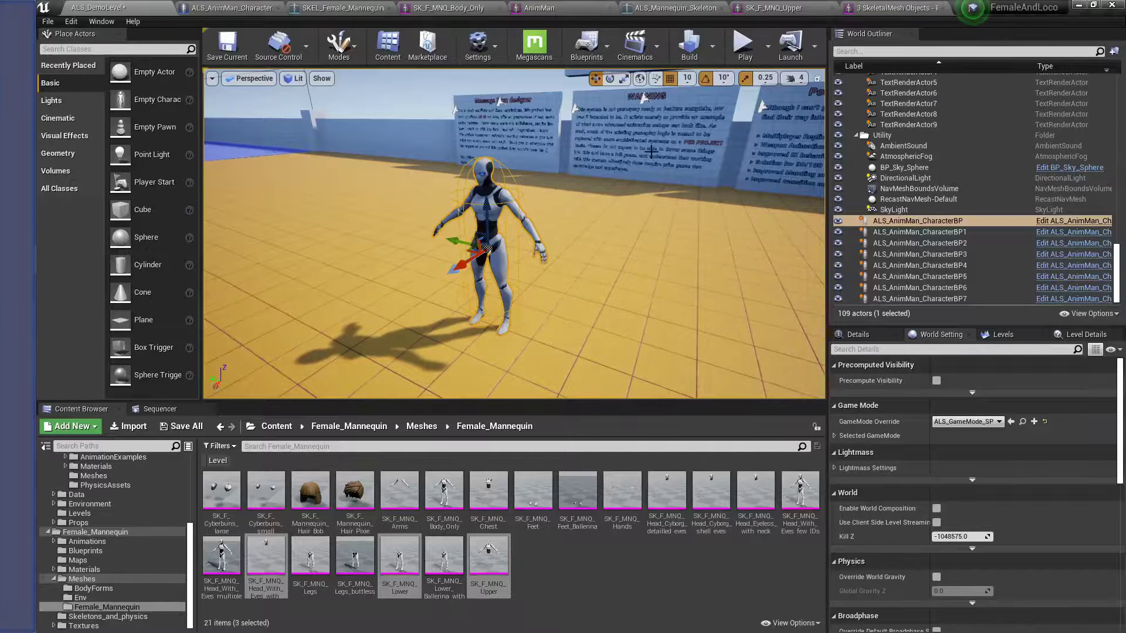
{"action": "left_click", "coordinate": [743, 46]}
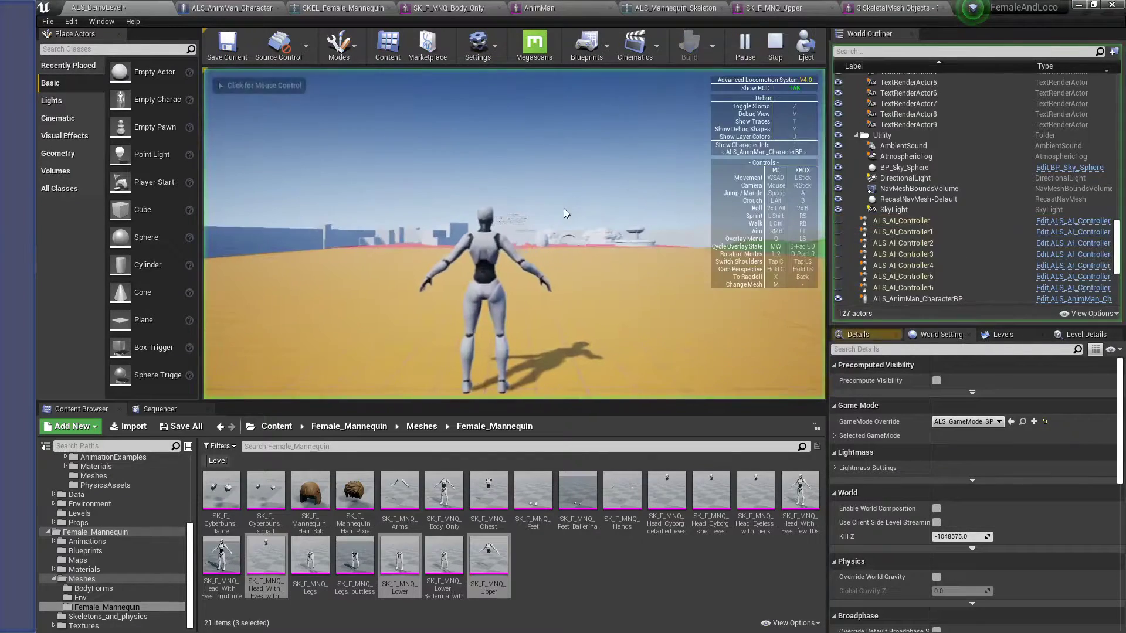
{"action": "key", "text": "w"}
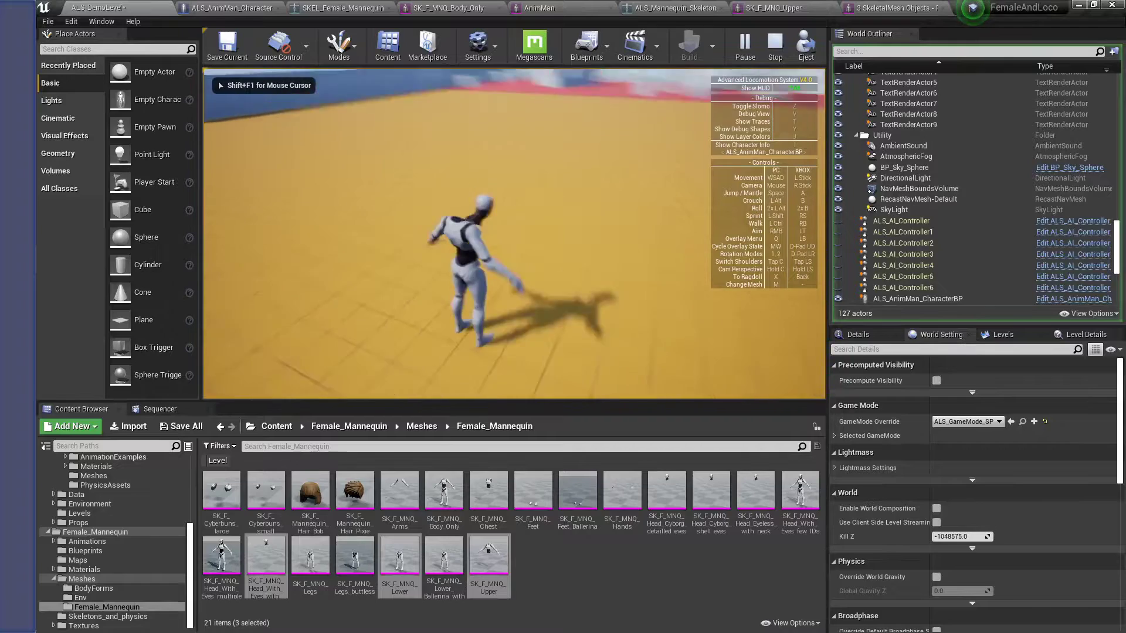
{"action": "key", "text": "w"}
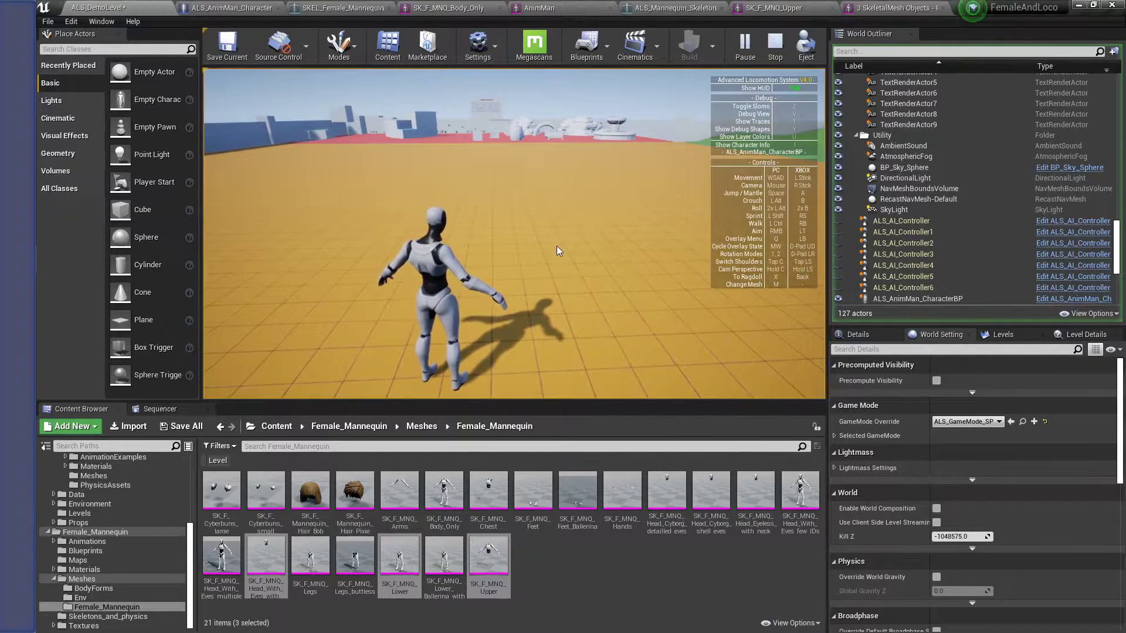
{"action": "key", "text": "Escape"}
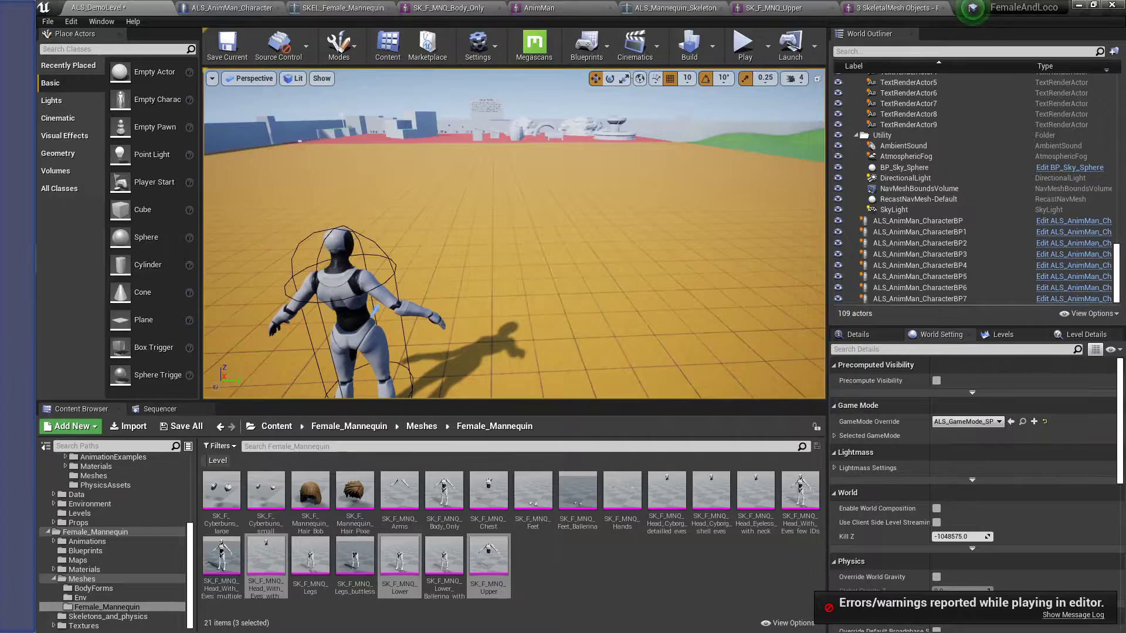
Return to the character blueprint and compare the animation settings of the inherited Mesh and SK_F_MNQ_Upper components
{"action": "left_click", "coordinate": [232, 8]}
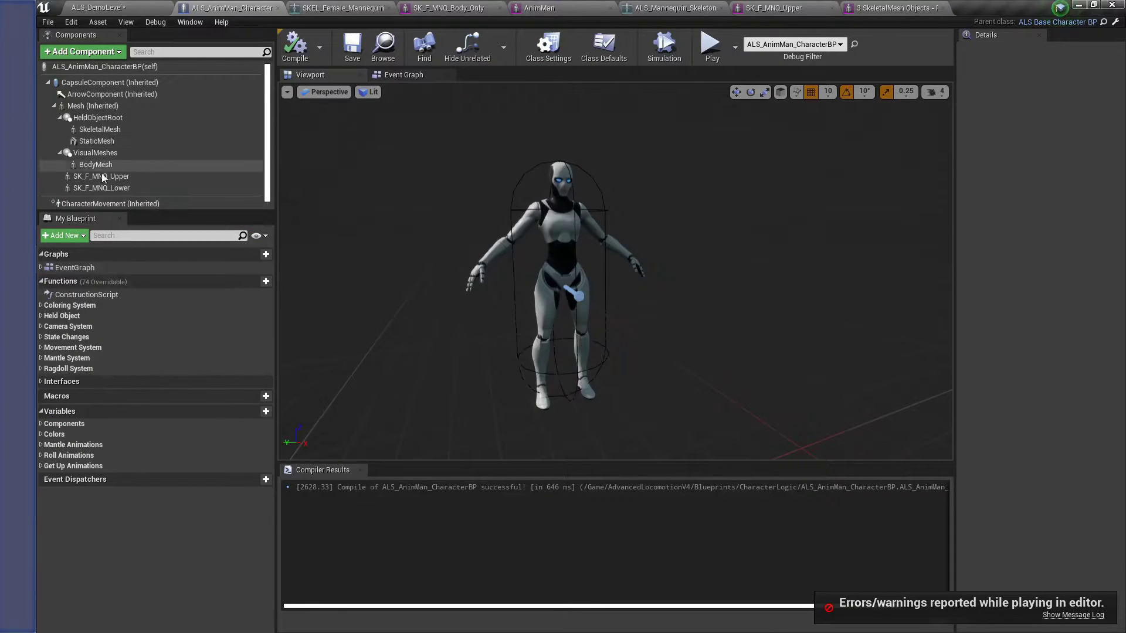
{"action": "left_click", "coordinate": [129, 105]}
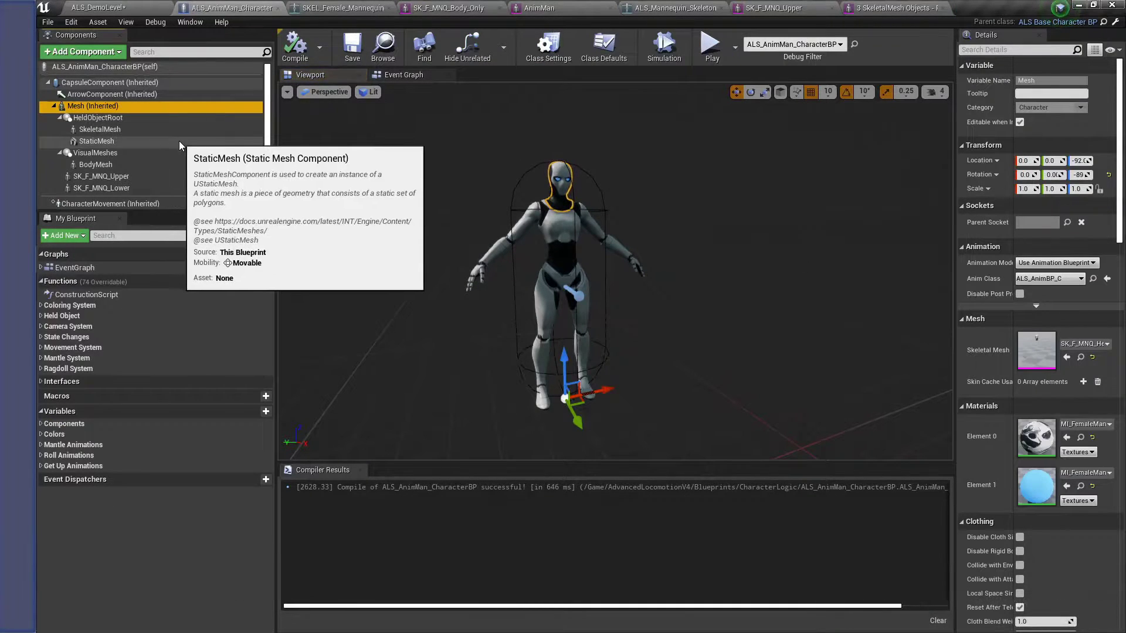
{"action": "left_click", "coordinate": [132, 176]}
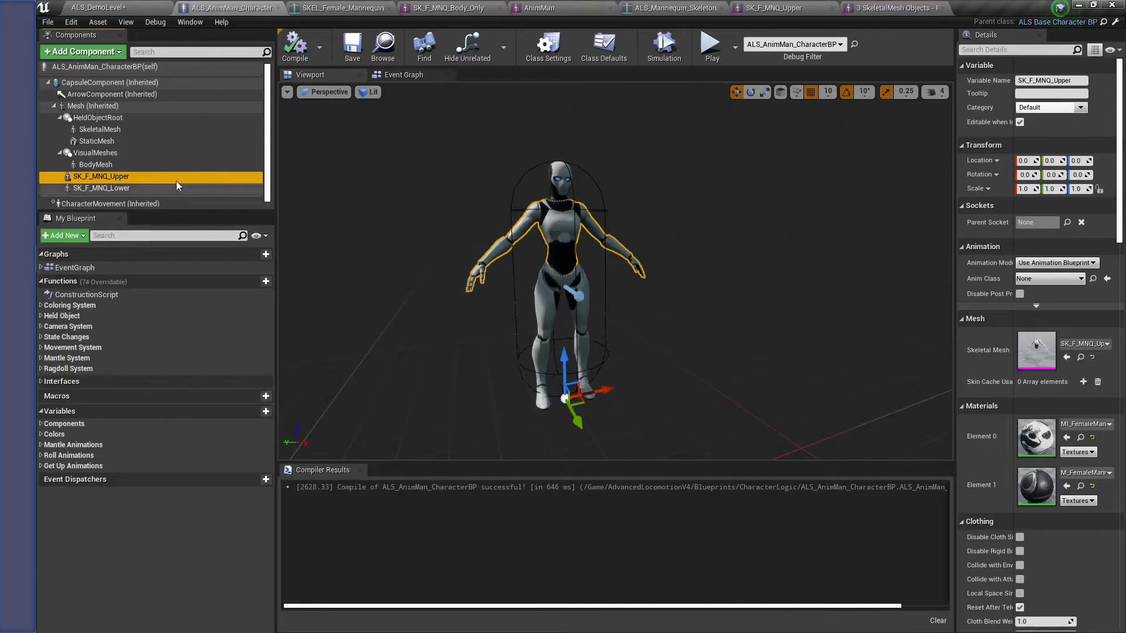
{"action": "left_click", "coordinate": [136, 104]}
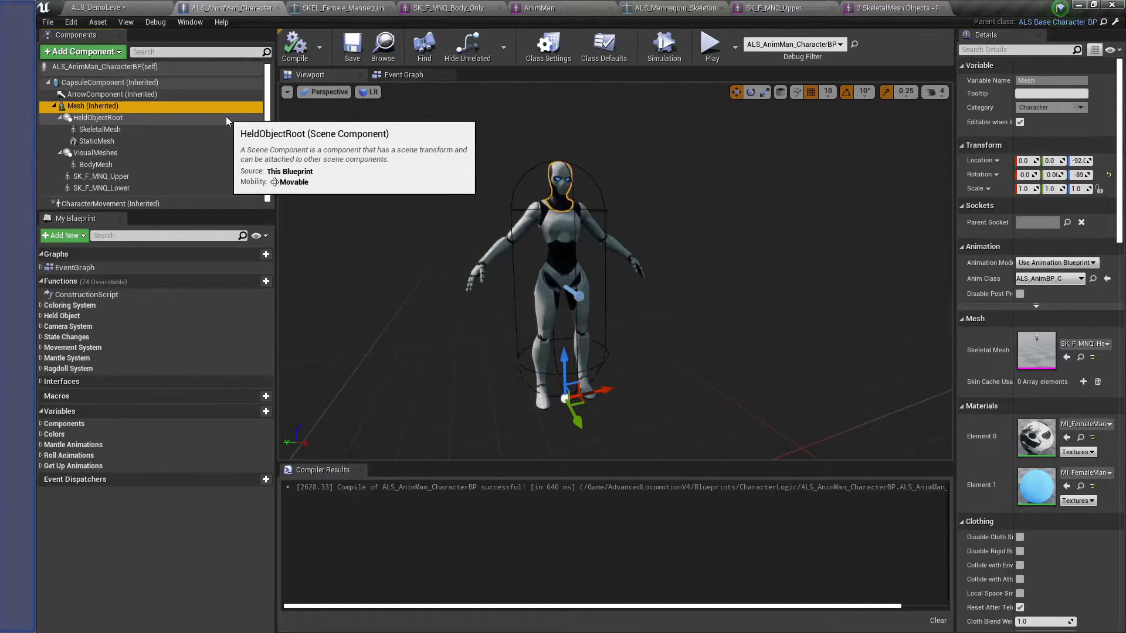
Open the Construction Script and examine how Set Master Pose Component uses the Body Mesh and inherited Mesh references
{"action": "double_click", "coordinate": [93, 296]}
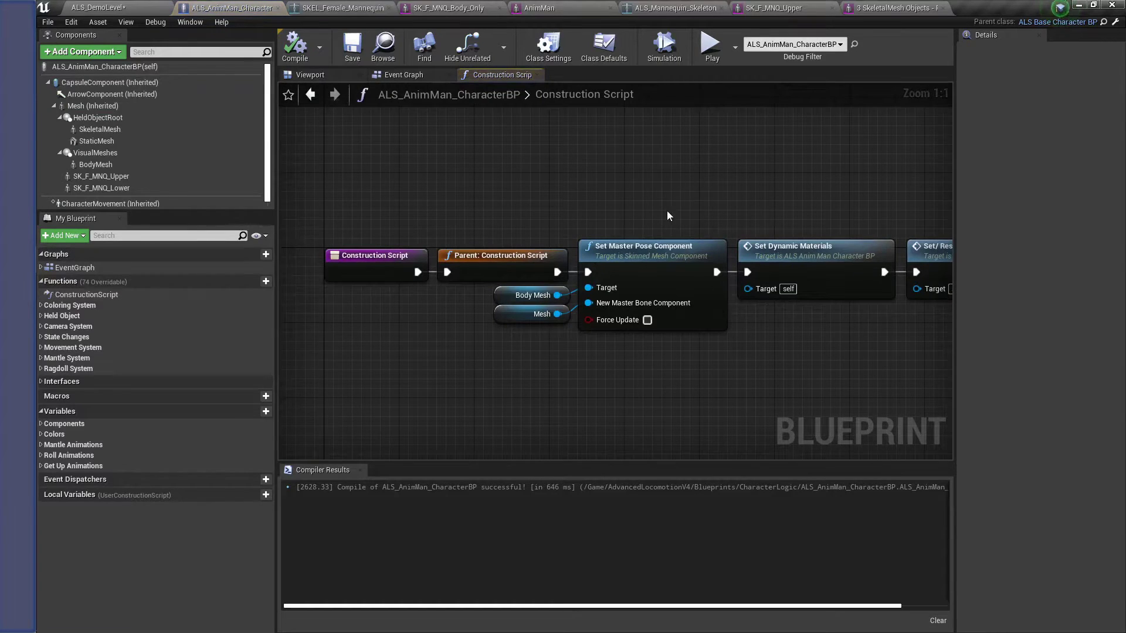
{"action": "right_click_drag", "start_coordinate": [670, 213], "coordinate": [532, 198]}
{"action": "right_click_drag", "start_coordinate": [455, 170], "coordinate": [669, 180]}
{"action": "left_click_drag", "start_coordinate": [431, 301], "coordinate": [674, 367]}
{"action": "left_click", "coordinate": [522, 379]}
{"action": "left_click", "coordinate": [623, 254]}
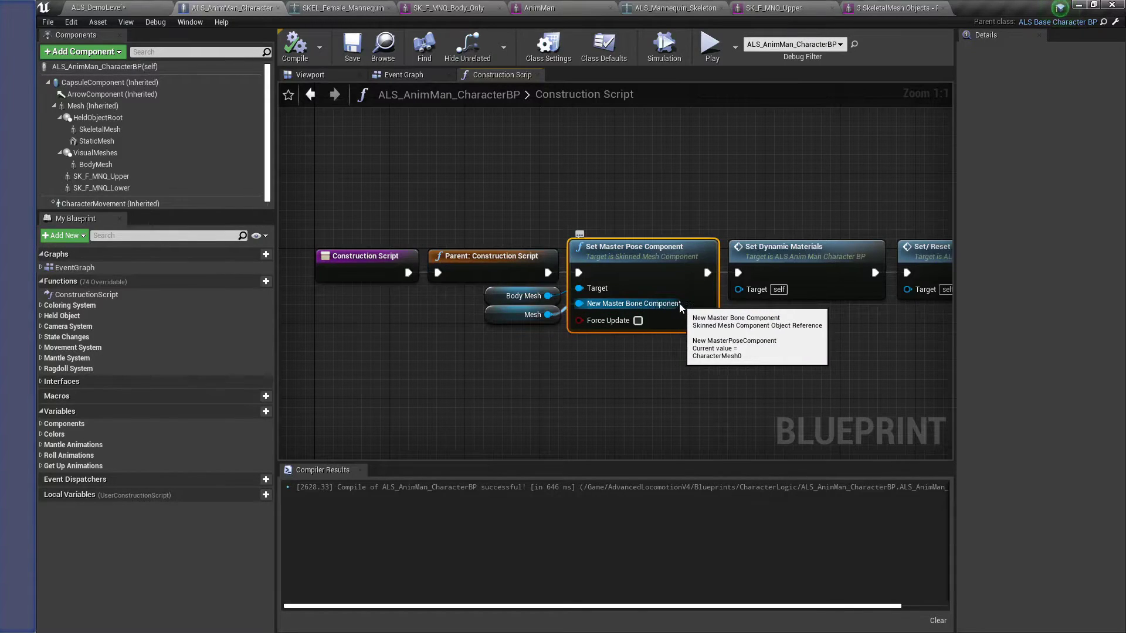
{"action": "left_click", "coordinate": [93, 106]}
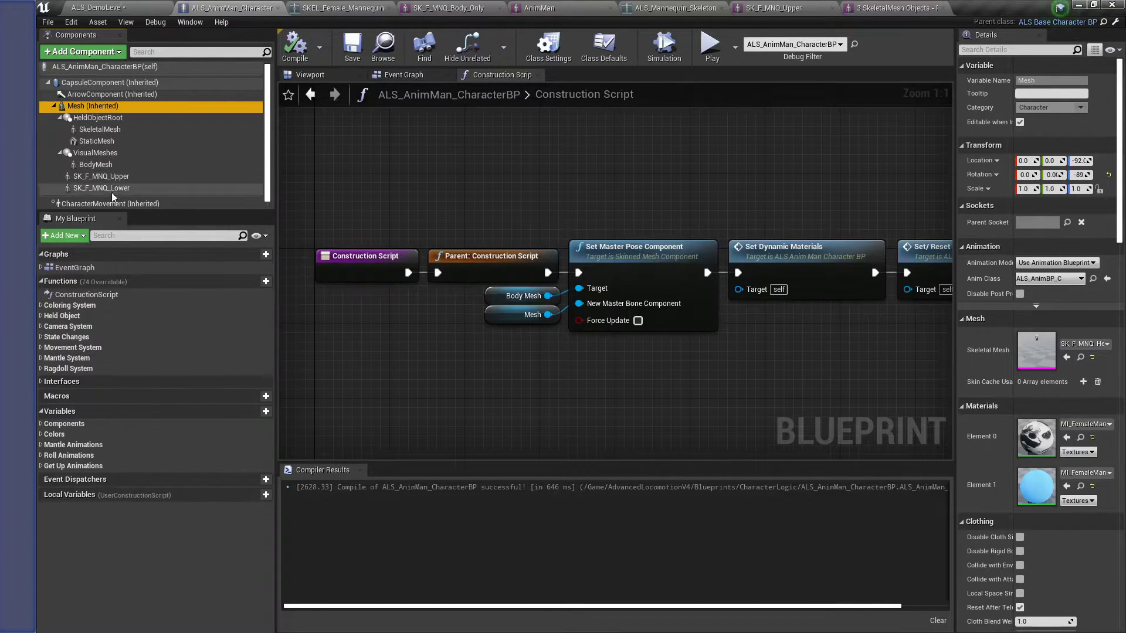
Add SK_F_MNQ_Upper and SK_F_MNQ_Lower references, connect both to the Target of Set Master Pose Component, and rearrange the Mesh and Body Mesh nodes
{"action": "left_click_drag", "start_coordinate": [526, 315], "coordinate": [518, 409]}
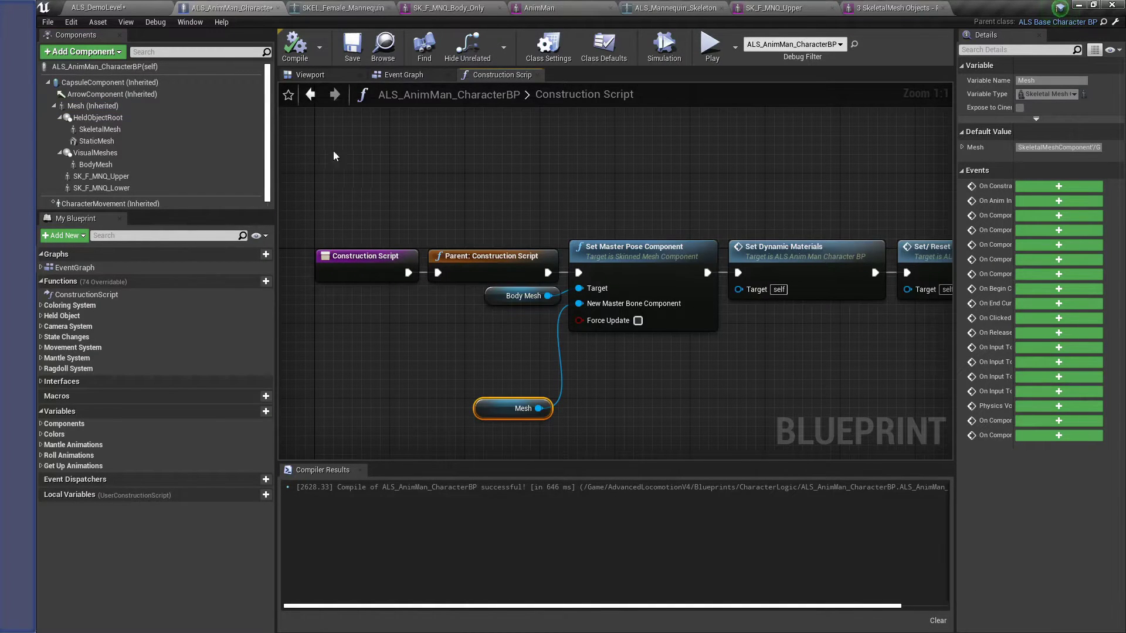
{"action": "left_click_drag", "start_coordinate": [166, 176], "coordinate": [434, 321]}
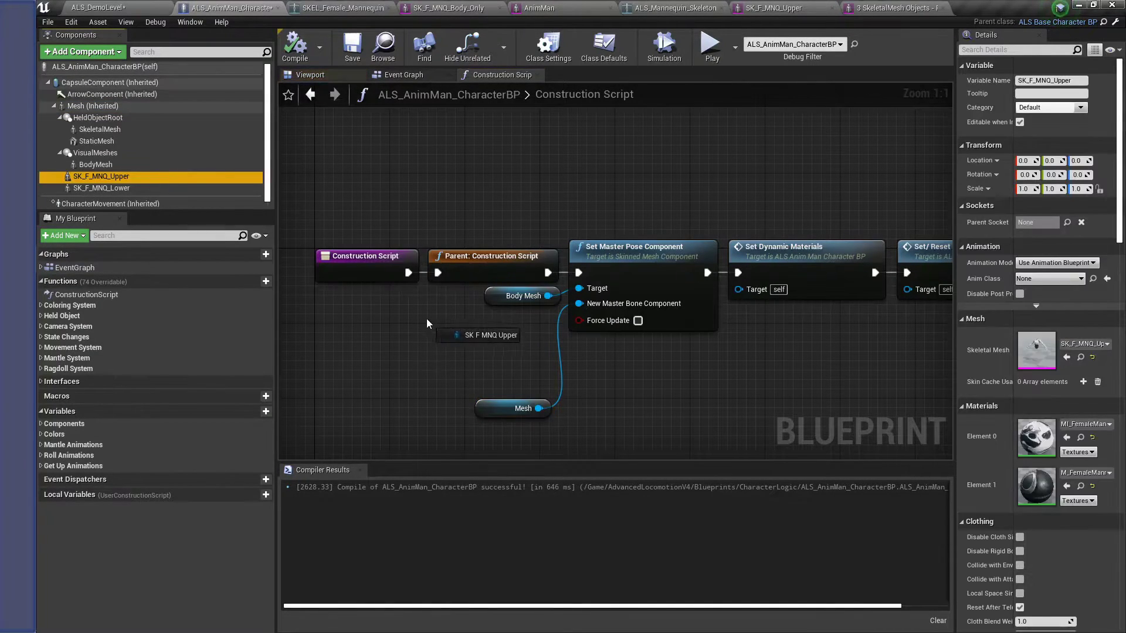
{"action": "left_click_drag", "start_coordinate": [118, 188], "coordinate": [450, 352]}
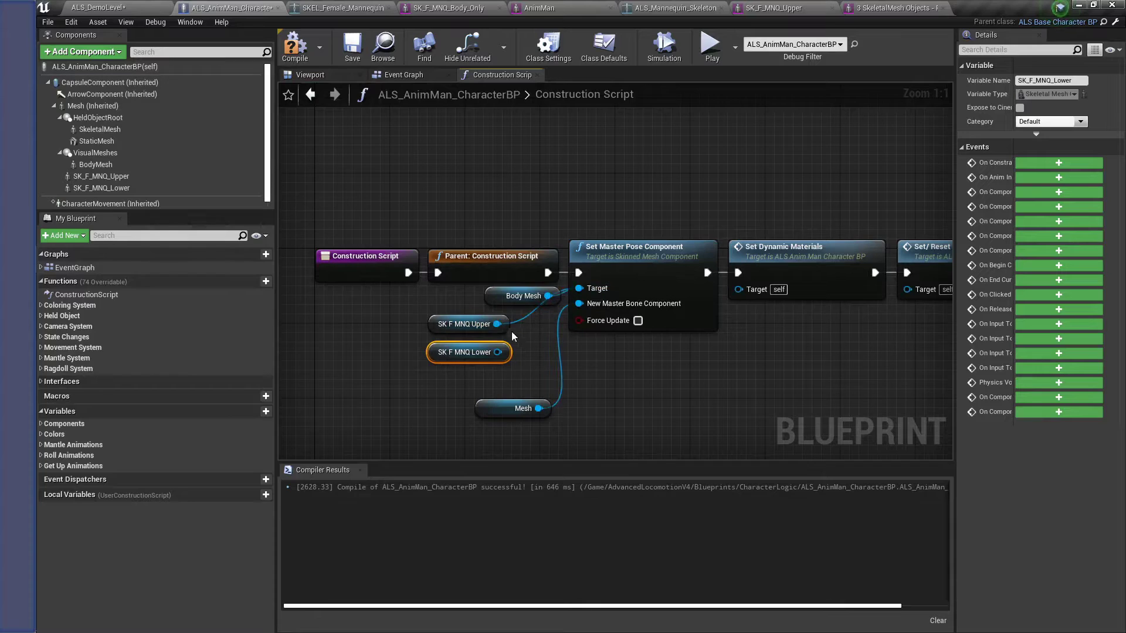
{"action": "left_click_drag", "start_coordinate": [497, 352], "coordinate": [475, 296]}
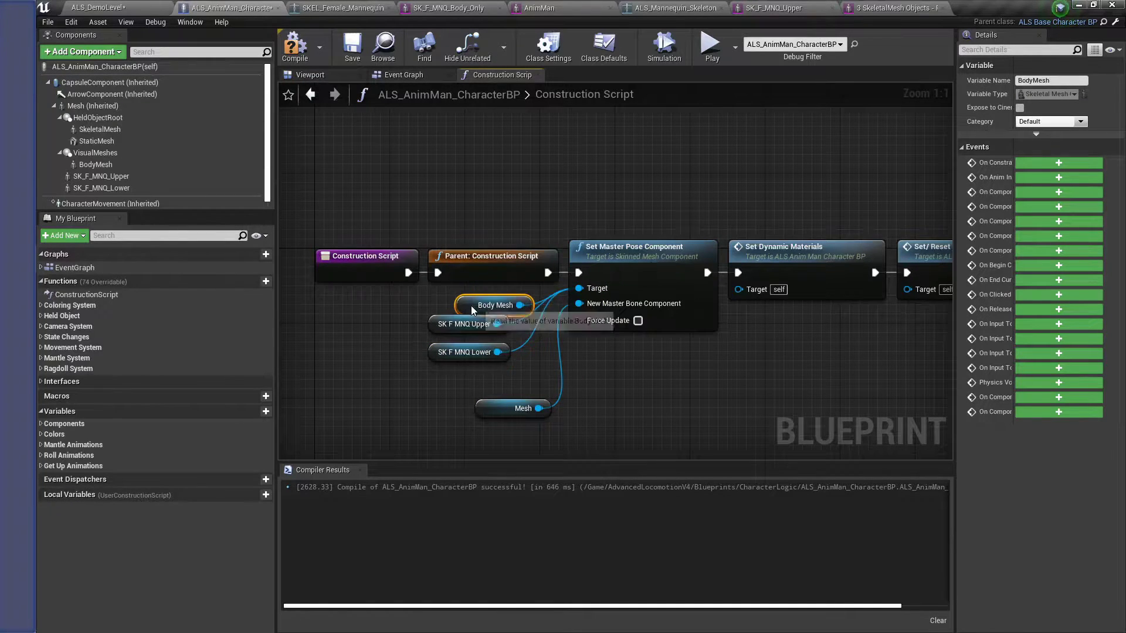
{"action": "scroll", "coordinate": [111, 179], "scroll_direction": "down", "scroll_amount": 1}
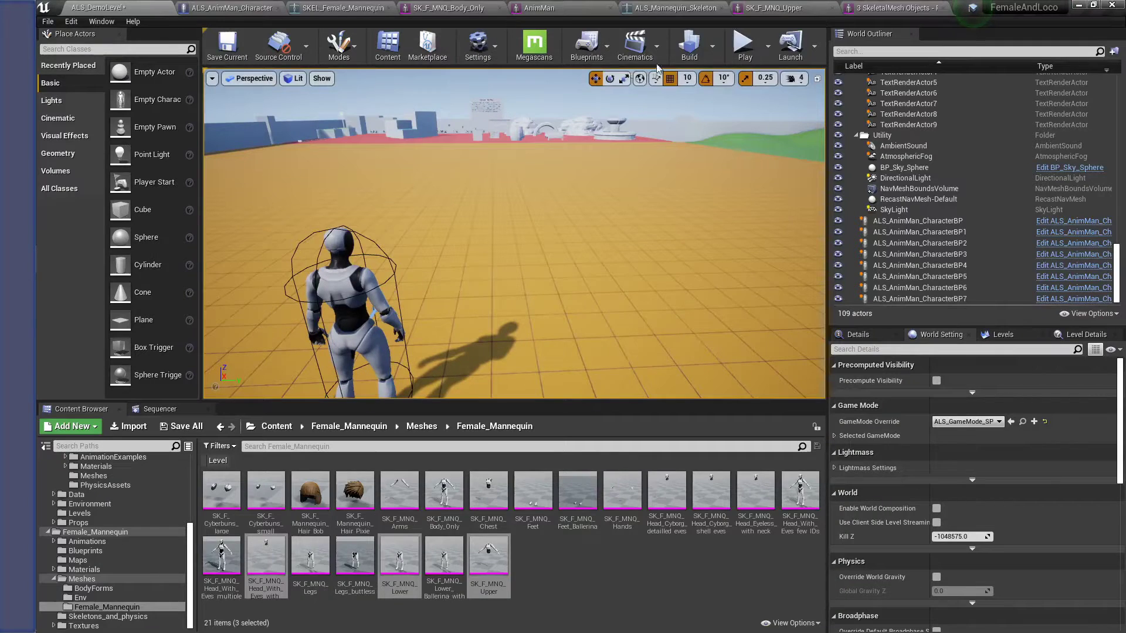
Play ALS_DemoLevel, run the character forward to check the upper and lower meshes in motion, and stop the session
{"action": "left_click", "coordinate": [742, 44]}
{"action": "key", "text": "w"}
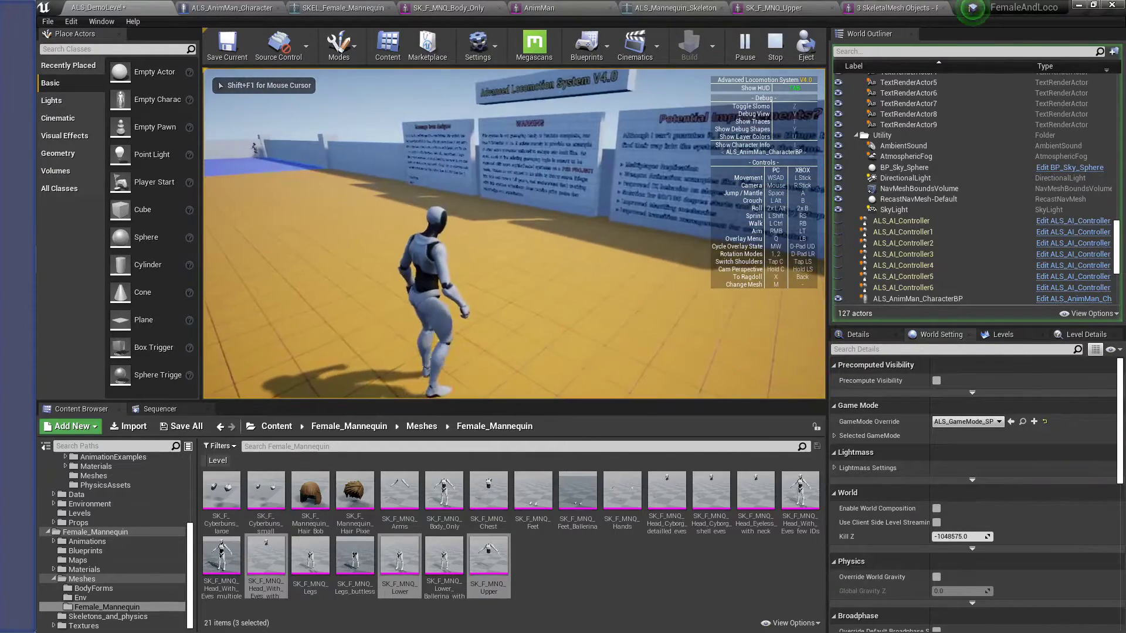
{"action": "key", "text": "w"}
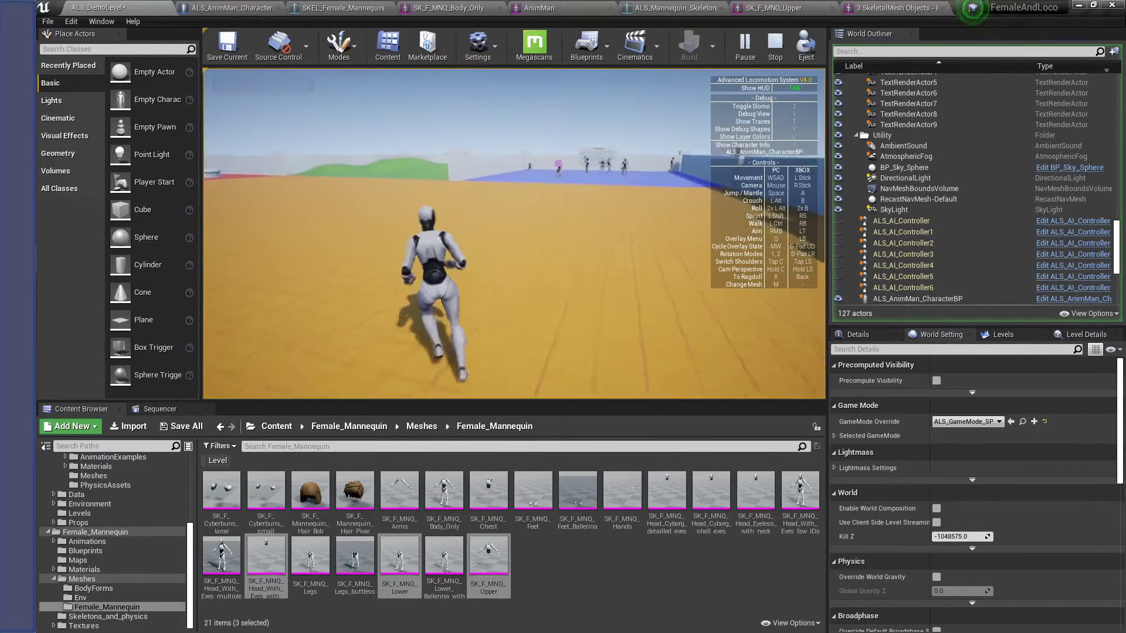
{"action": "key", "text": "Escape"}
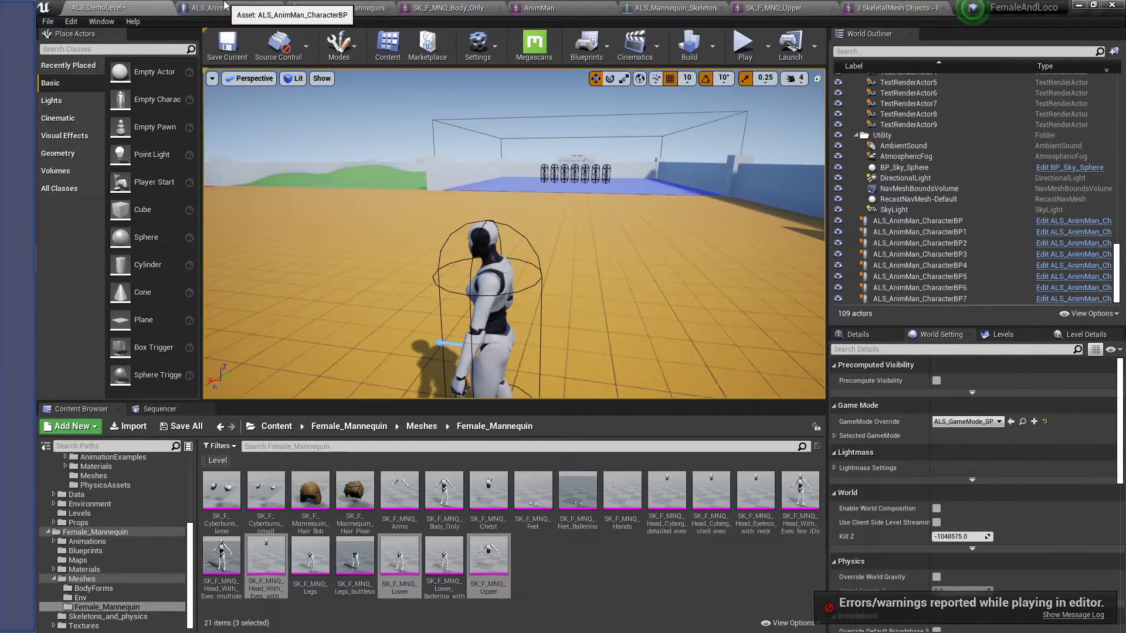
In ALS_AnimMan_CharacterBP, disconnect SK_F_MNQ_Upper and SK_F_MNQ_Lower from Set Master Pose Component's Target, and compile and save the blueprint
{"action": "left_click", "coordinate": [232, 8]}
{"action": "right_click_drag", "start_coordinate": [551, 346], "coordinate": [570, 323]}
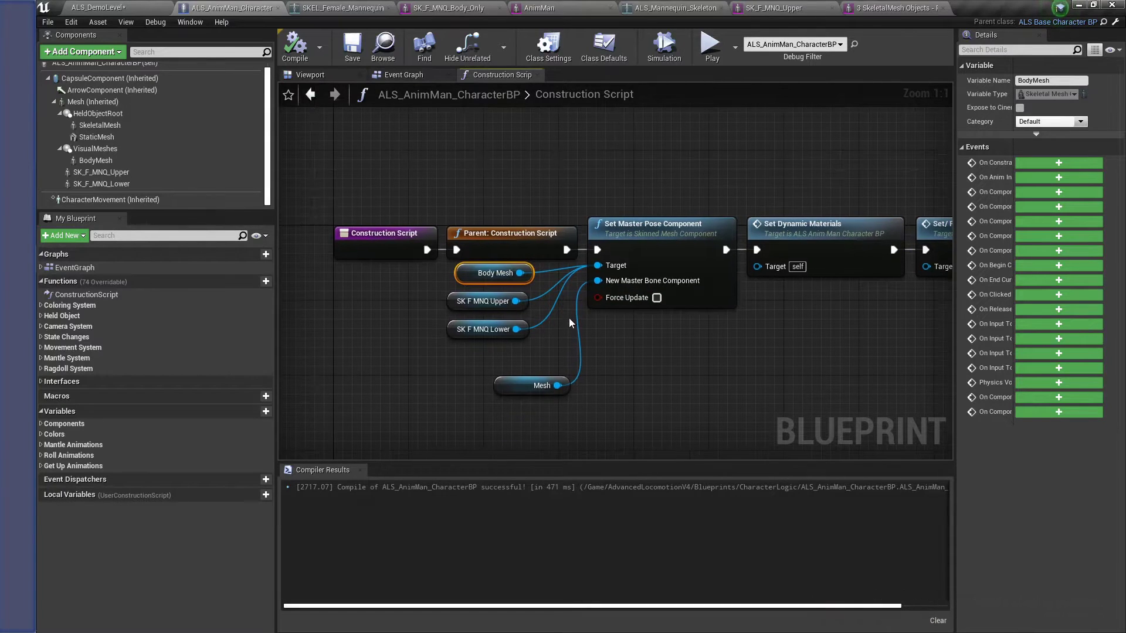
{"action": "left_click", "coordinate": [556, 303], "text": "alt"}
{"action": "left_click", "coordinate": [296, 50]}
{"action": "left_click", "coordinate": [352, 47]}
Set the Anim Class of the SK_F_MNQ_Upper and SK_F_MNQ_Lower components to ALS_AnimBP
{"action": "left_click", "coordinate": [101, 172]}
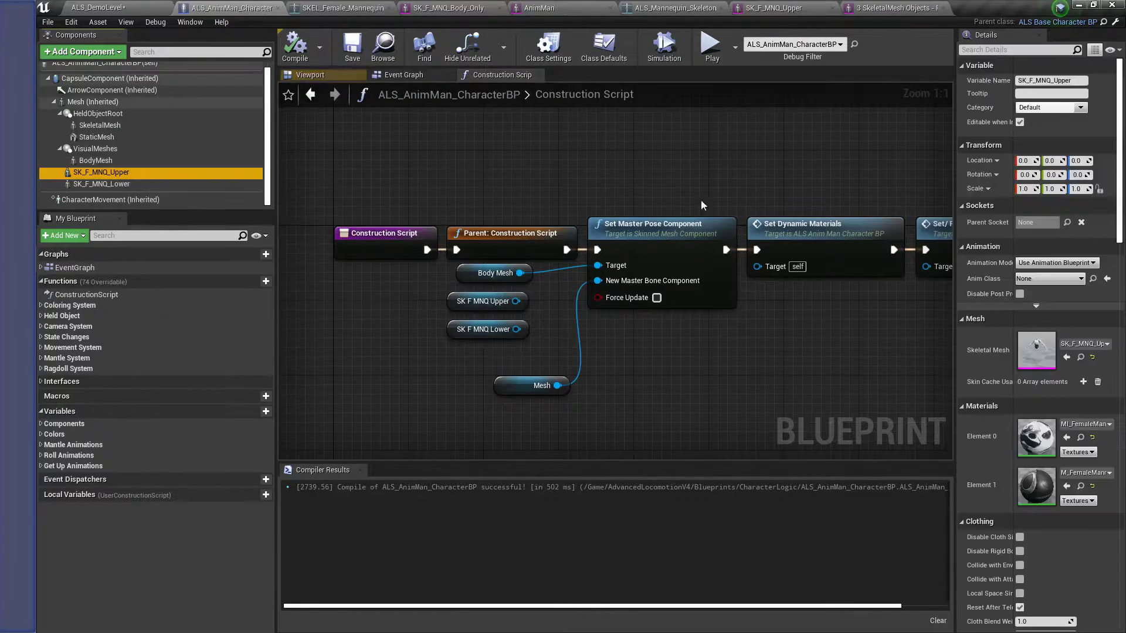
{"action": "left_click", "coordinate": [1050, 279]}
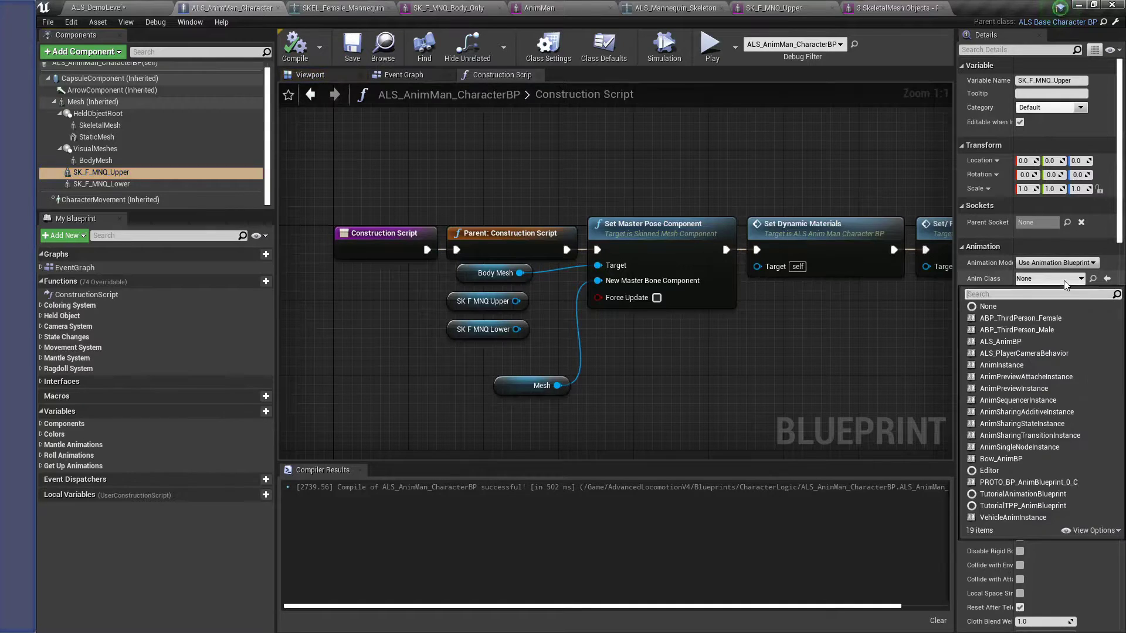
{"action": "left_click", "coordinate": [1030, 345]}
{"action": "left_click", "coordinate": [119, 186]}
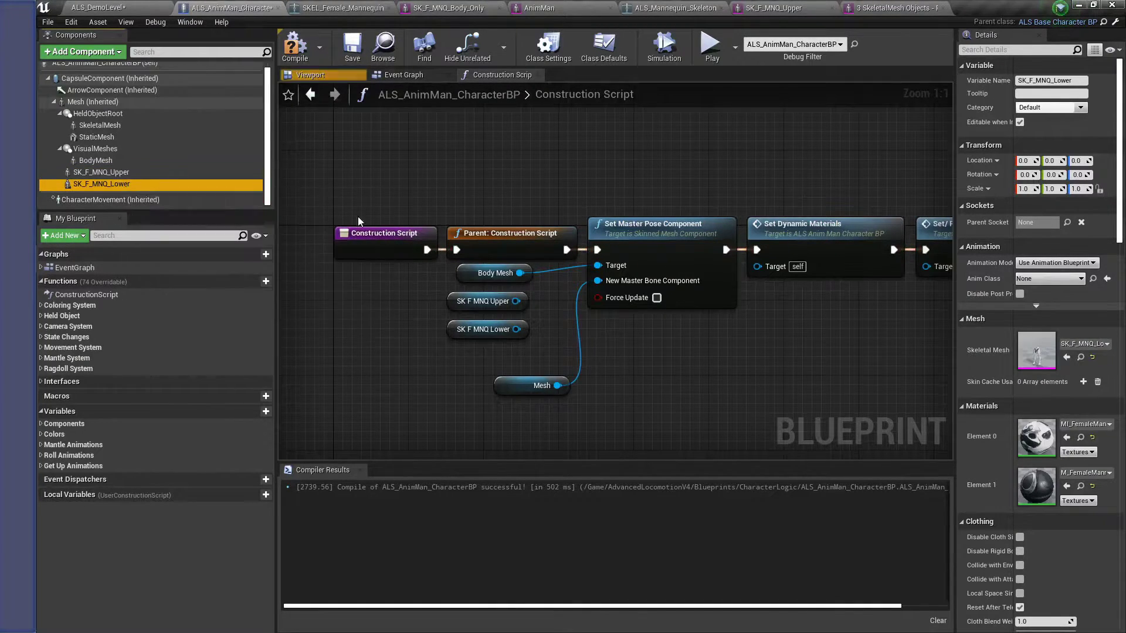
{"action": "left_click", "coordinate": [1050, 279]}
{"action": "left_click", "coordinate": [1031, 344]}
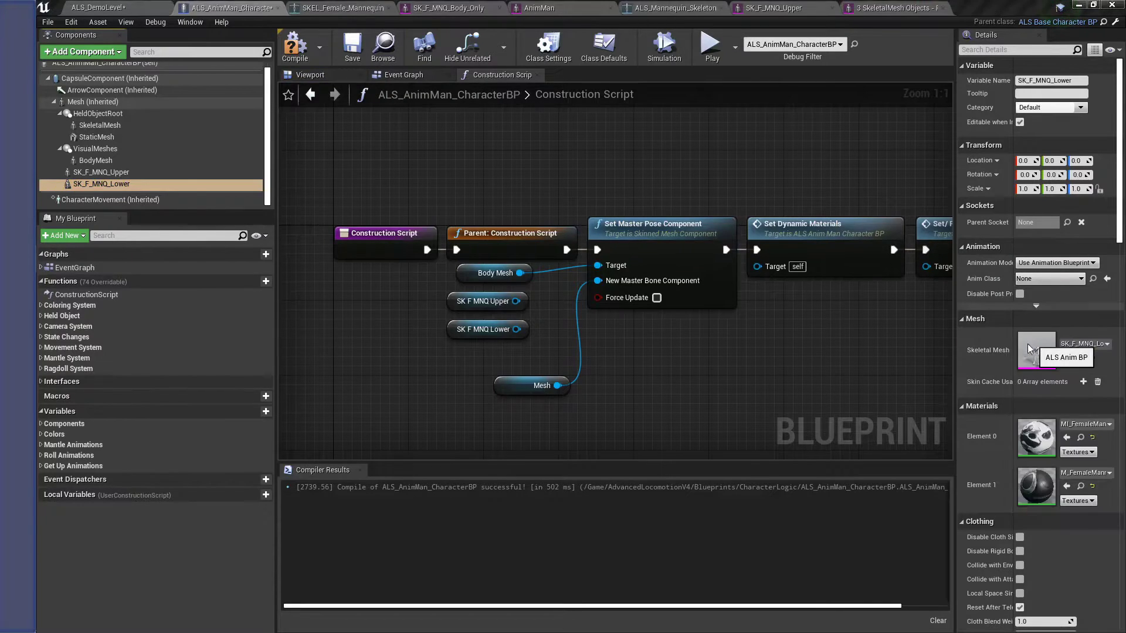
Play the demo level, jump and move the character to test the separately animated body parts, and stop playing
{"action": "left_click", "coordinate": [99, 7]}
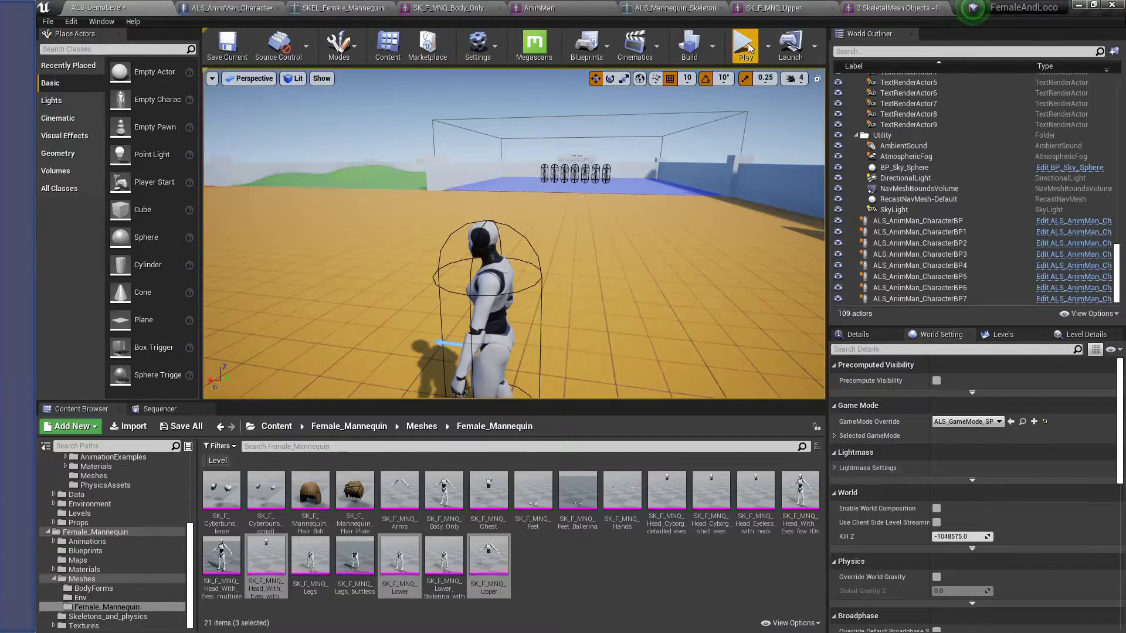
{"action": "key", "text": "alt+p"}
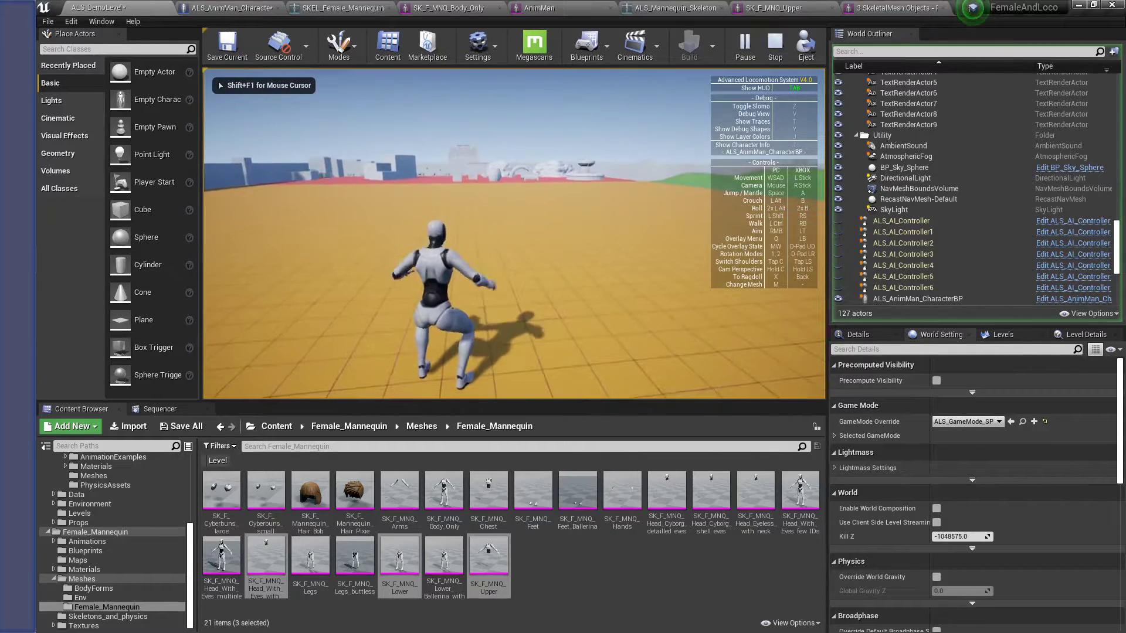
{"action": "key", "text": "space"}
{"action": "key", "text": "space"}
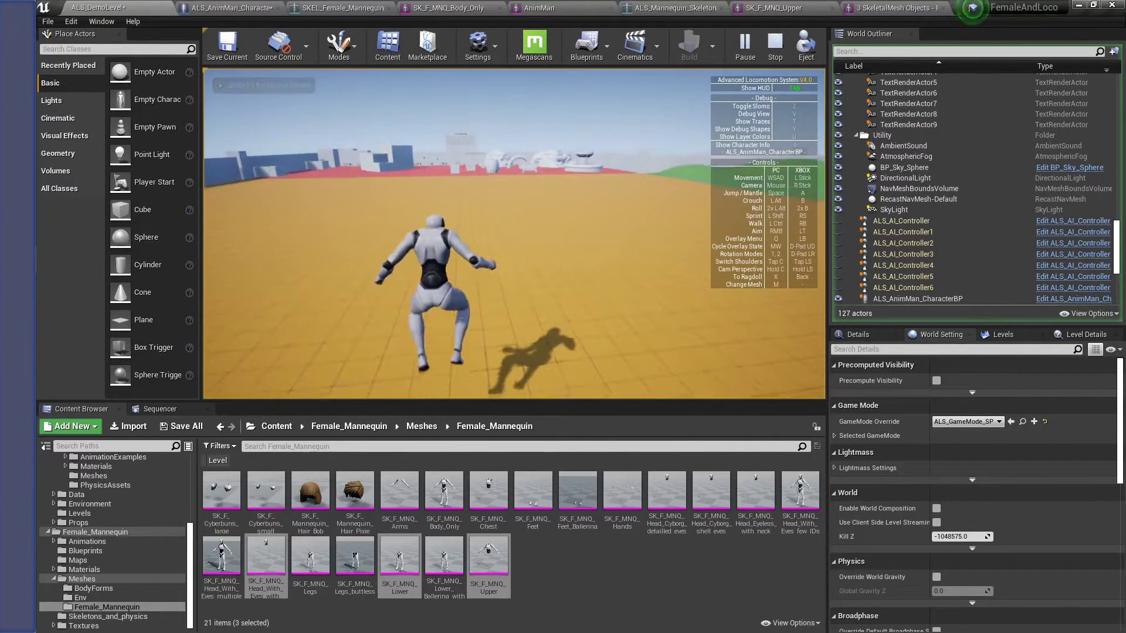
{"action": "key", "text": "w"}
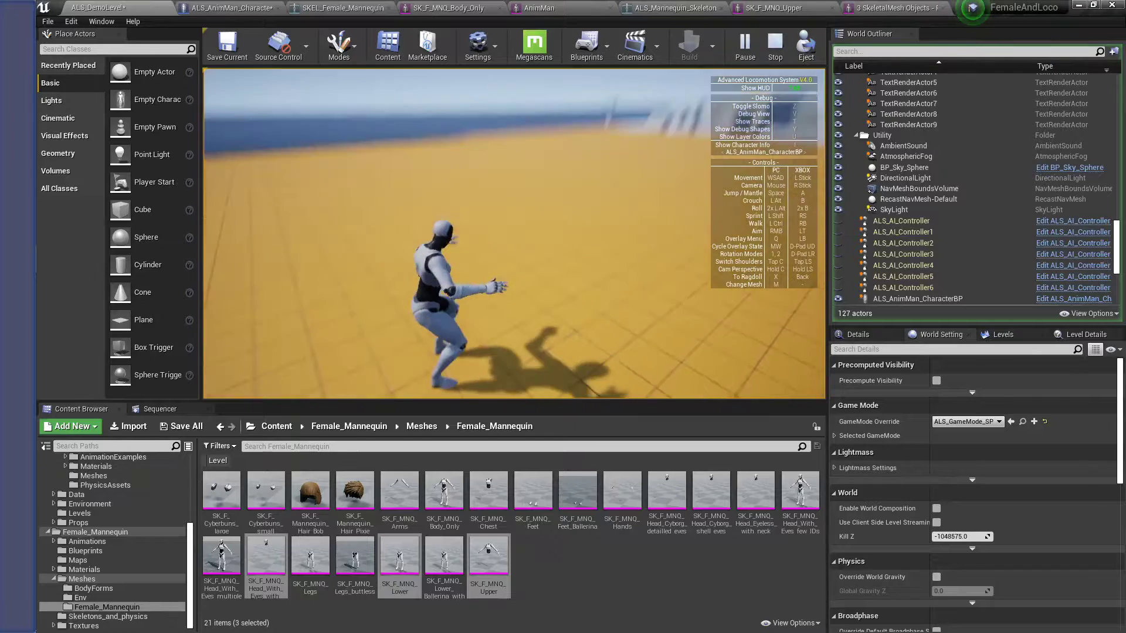
{"action": "key", "text": "Escape"}
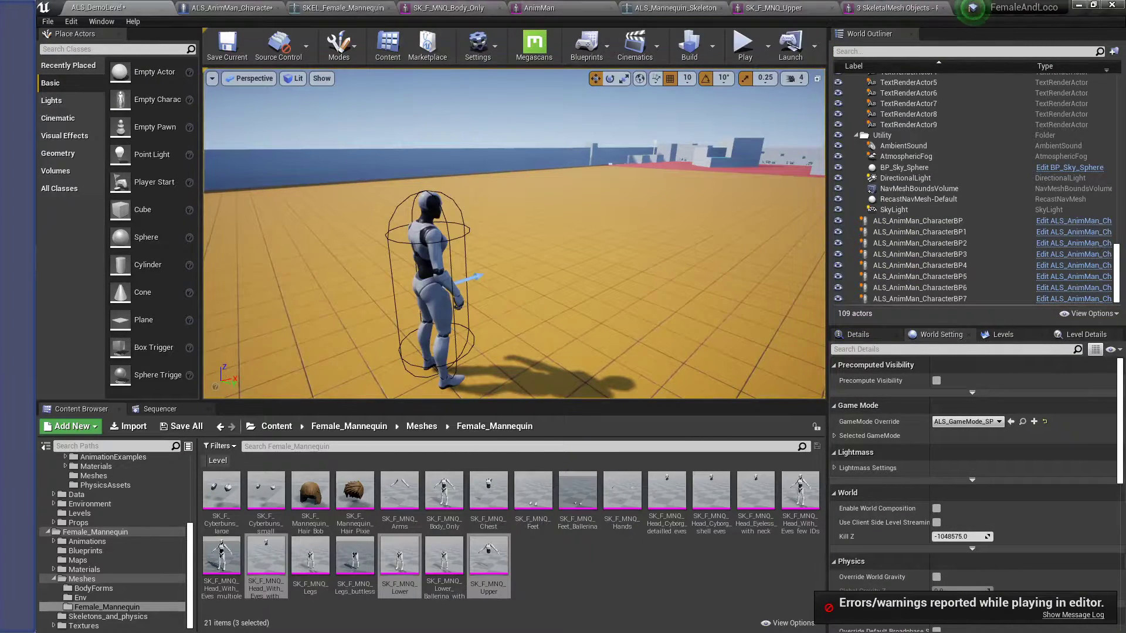
Reset the Anim Class of SK_F_MNQ_Lower and SK_F_MNQ_Upper to None in the character blueprint and compile it
{"action": "left_click", "coordinate": [202, 9]}
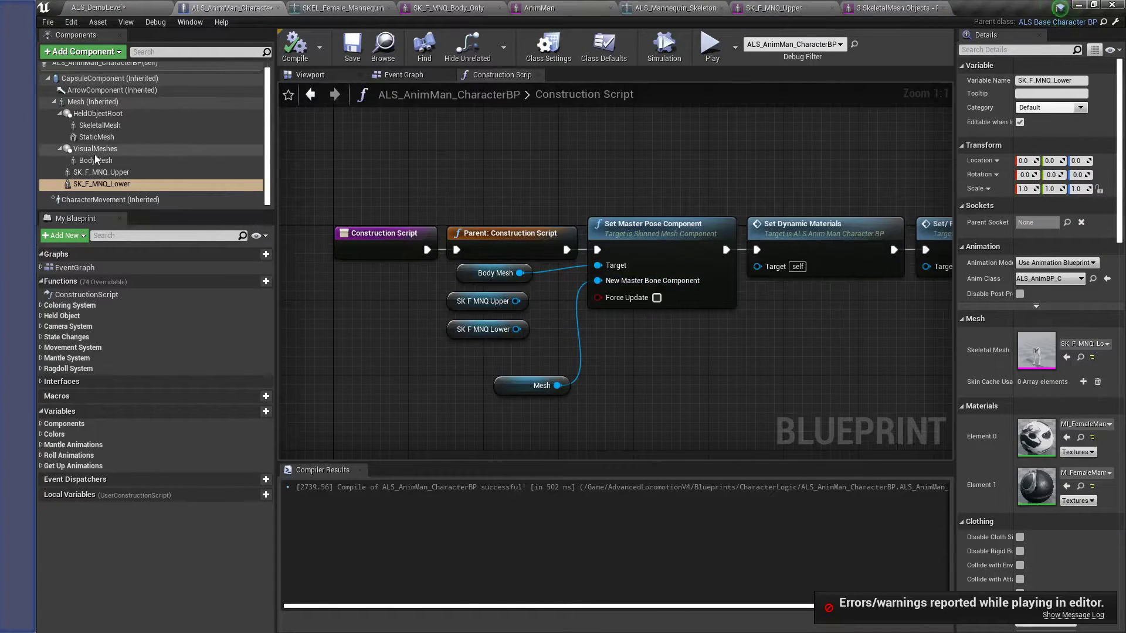
{"action": "left_click", "coordinate": [102, 183]}
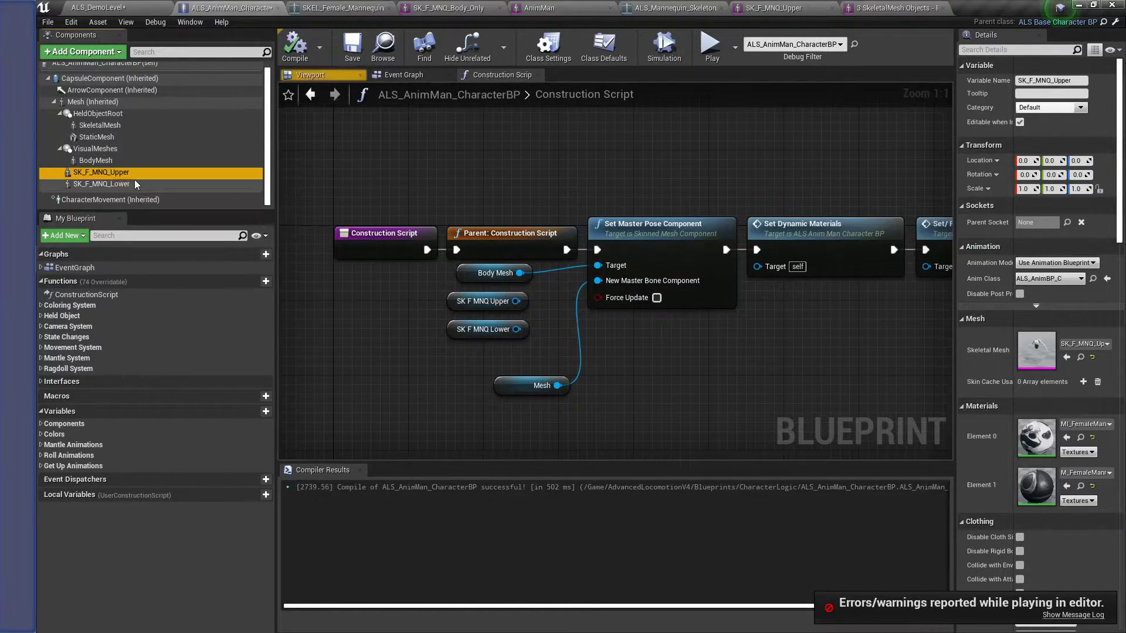
{"action": "left_click", "coordinate": [1049, 278]}
{"action": "left_click", "coordinate": [1032, 310]}
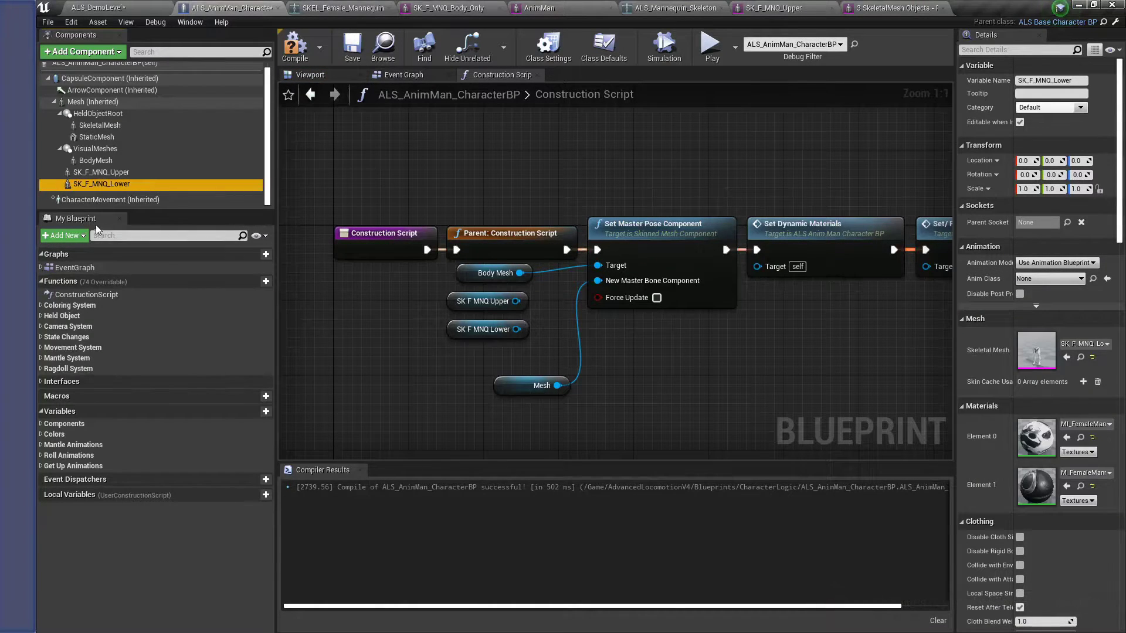
{"action": "left_click", "coordinate": [101, 172]}
{"action": "left_click", "coordinate": [1037, 279]}
{"action": "left_click", "coordinate": [1025, 306]}
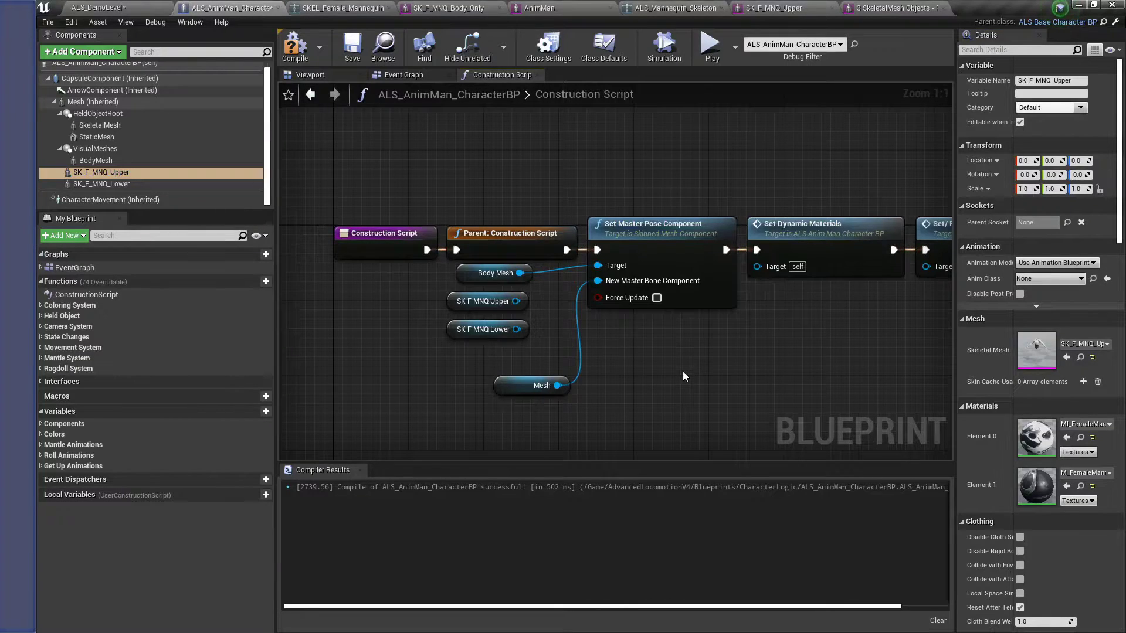
{"action": "left_click", "coordinate": [305, 54]}
Review the inherited Mesh component and reconnect SK_F_MNQ_Upper and SK_F_MNQ_Lower to the Target of Set Master Pose Component
{"action": "mouse_move", "coordinate": [564, 191]}
{"action": "right_mouse_down"}
{"action": "mouse_move", "coordinate": [529, 180]}
{"action": "mouse_move", "coordinate": [574, 206]}
{"action": "right_mouse_up"}
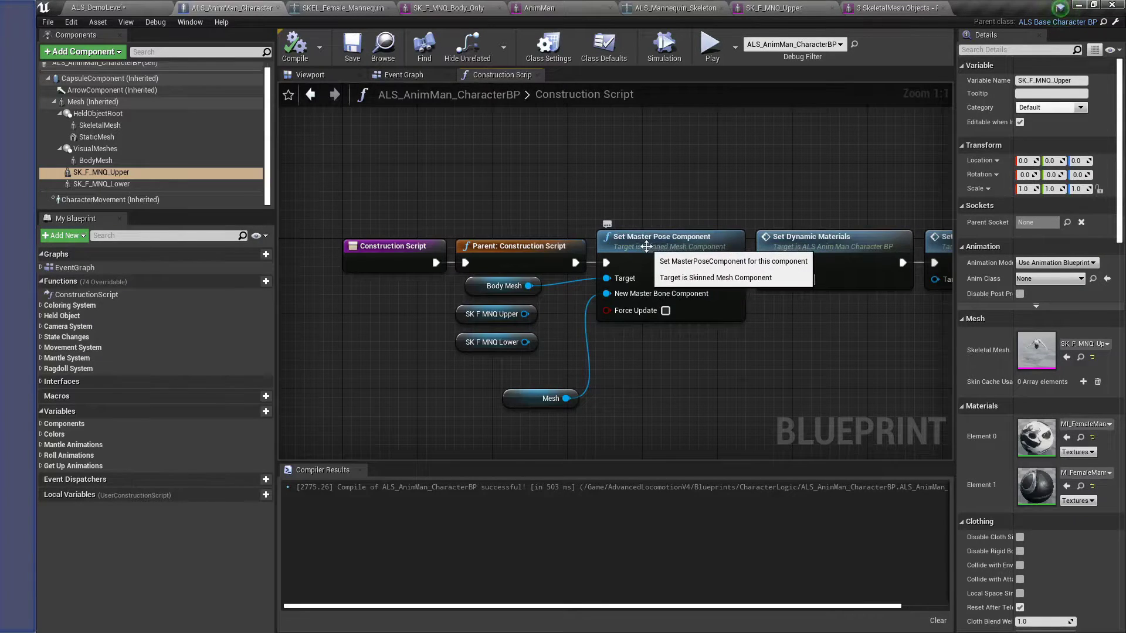
{"action": "left_click", "coordinate": [104, 100]}
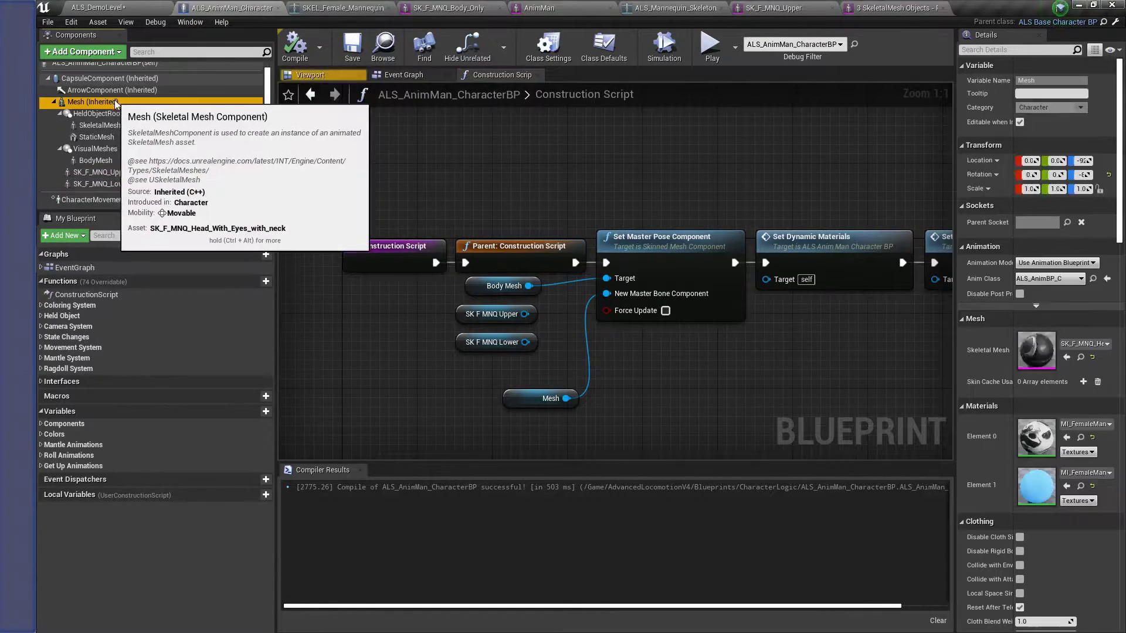
{"action": "left_click", "coordinate": [151, 181]}
{"action": "left_click", "coordinate": [536, 178]}
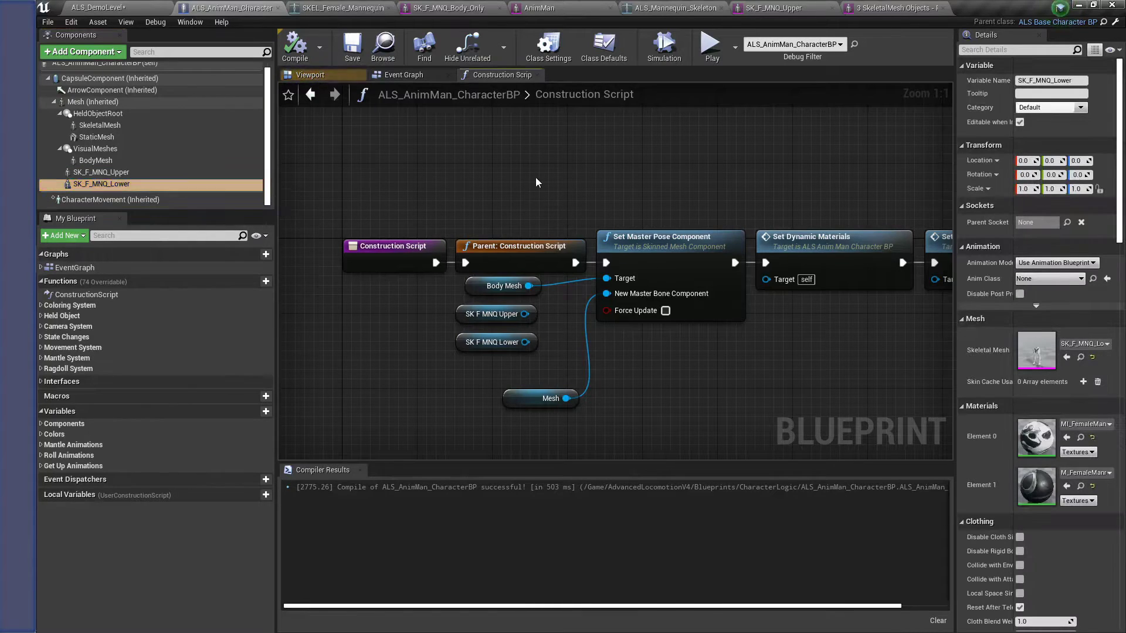
{"action": "left_click_drag", "start_coordinate": [525, 342], "coordinate": [606, 279]}
{"action": "left_click", "coordinate": [578, 325]}
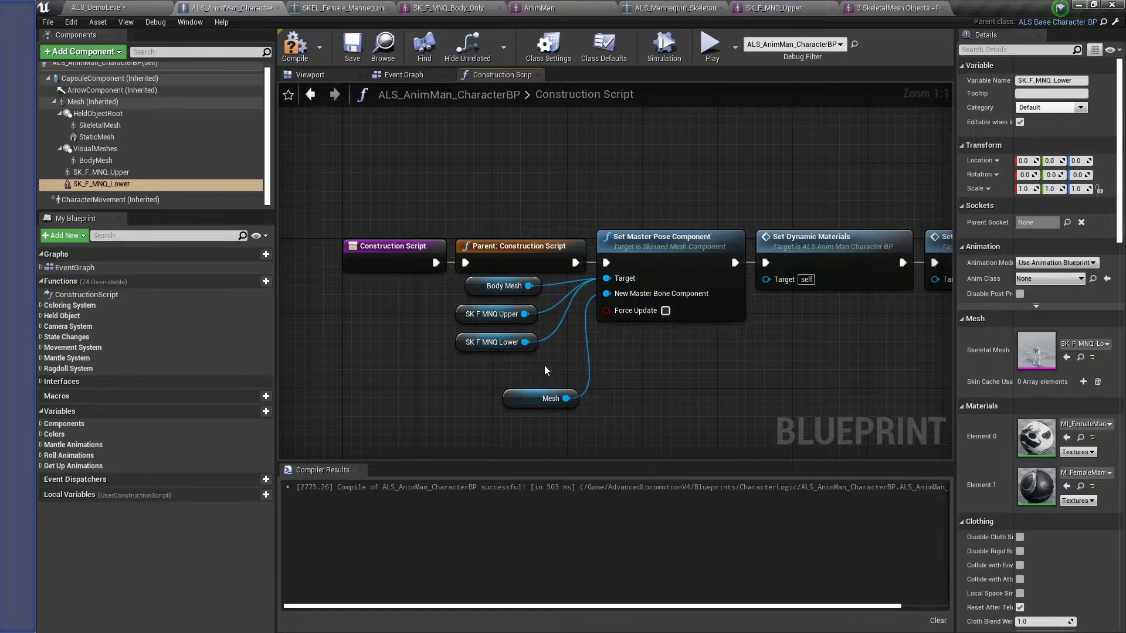
Play ALS_DemoLevel to test the character's forward movement and jump with the master pose connections, and end the session
{"action": "left_click", "coordinate": [132, 7]}
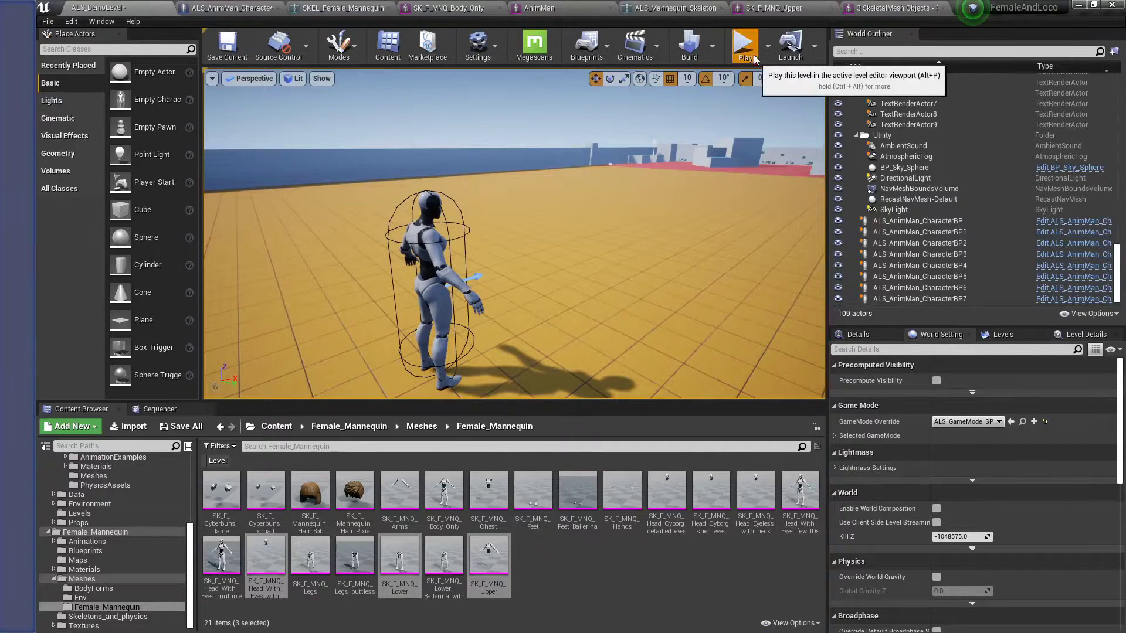
{"action": "left_click", "coordinate": [549, 205]}
{"action": "key", "text": "w"}
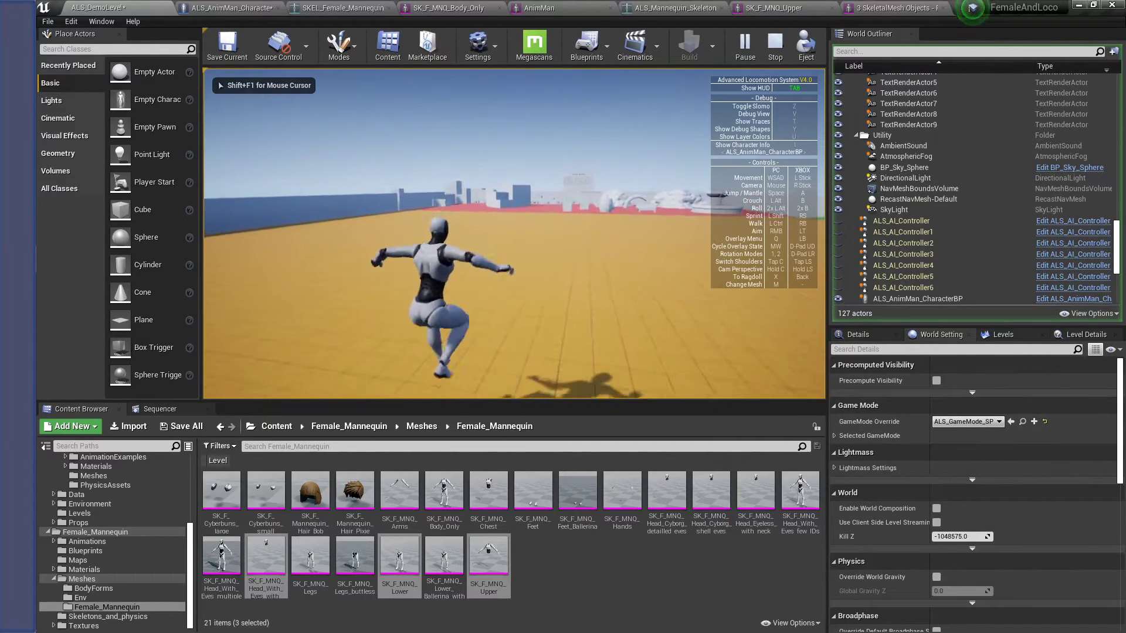
{"action": "key", "text": "Escape"}
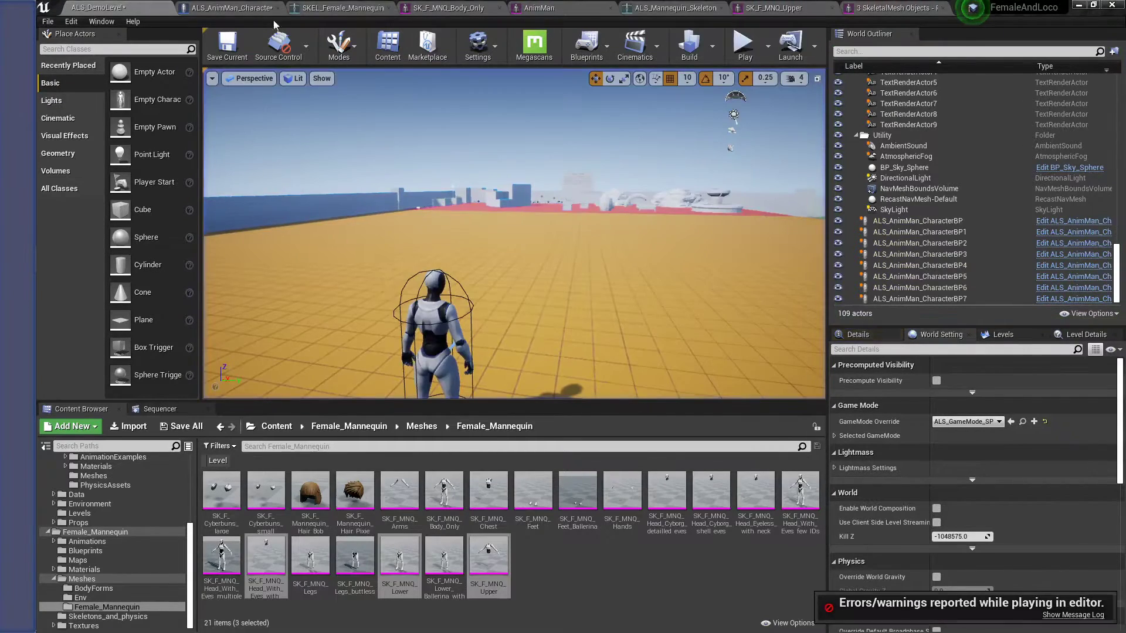
Detach SK_F_MNQ_Lower from the inherited Mesh in the character blueprint and parent it directly to CapsuleComponent
{"action": "left_click", "coordinate": [247, 5]}
{"action": "right_click_drag", "start_coordinate": [561, 177], "coordinate": [610, 202]}
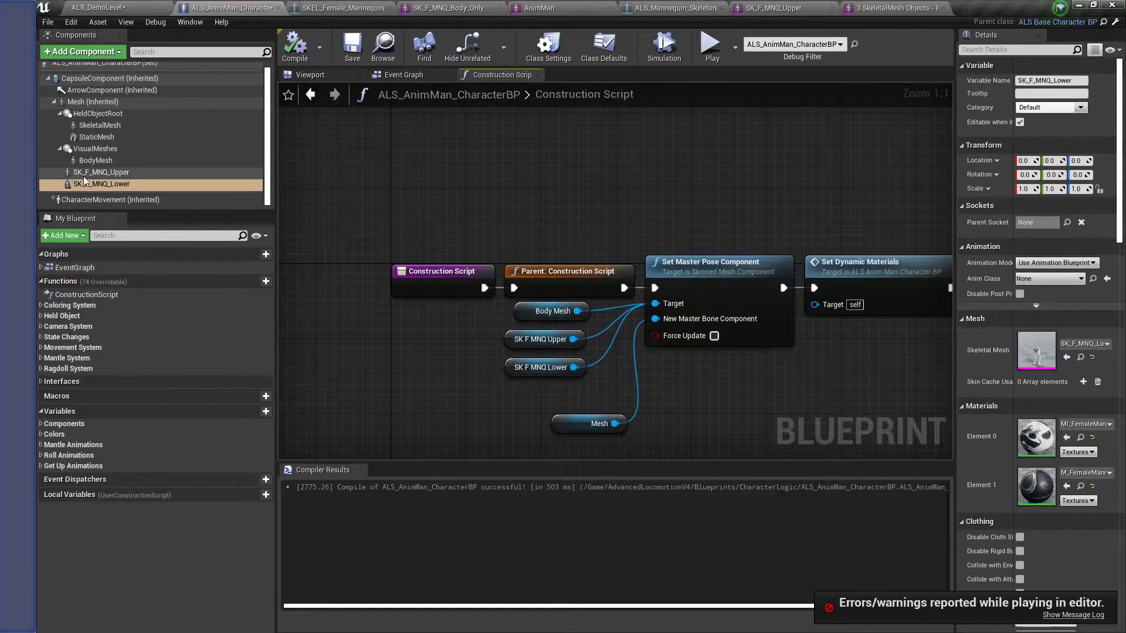
{"action": "left_click", "coordinate": [102, 103]}
{"action": "left_click", "coordinate": [140, 175]}
{"action": "left_click", "coordinate": [127, 185]}
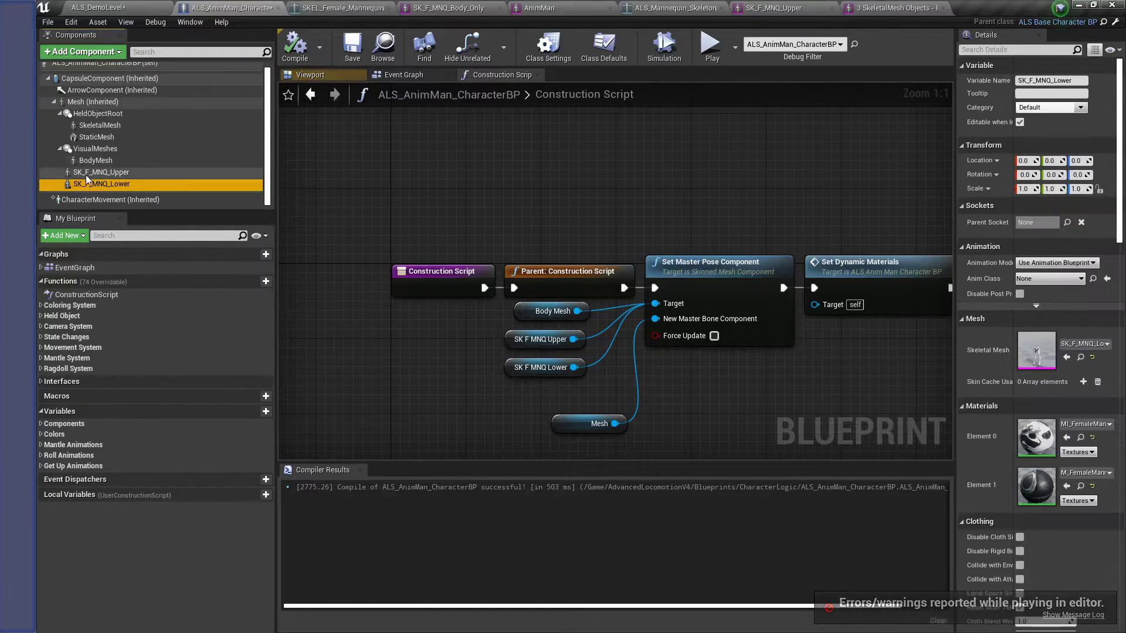
{"action": "left_click", "coordinate": [306, 75]}
{"action": "left_click_drag", "start_coordinate": [108, 187], "coordinate": [133, 116]}
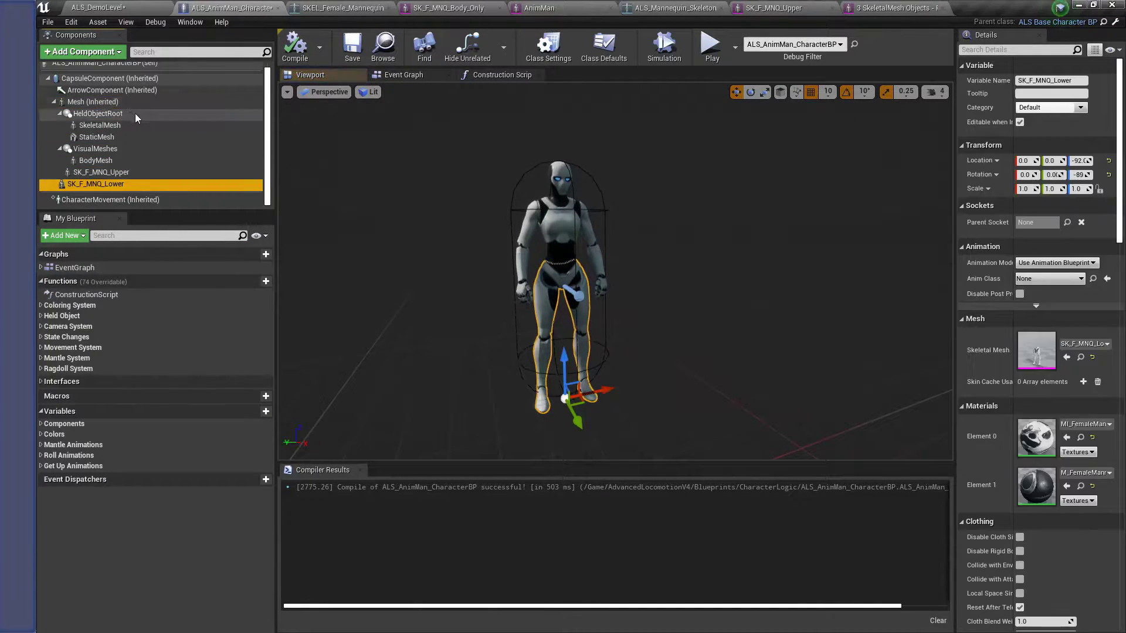
Play the demo level with the reparented lower body, make the character run, jump and roll, and stop the session
{"action": "left_click", "coordinate": [97, 7]}
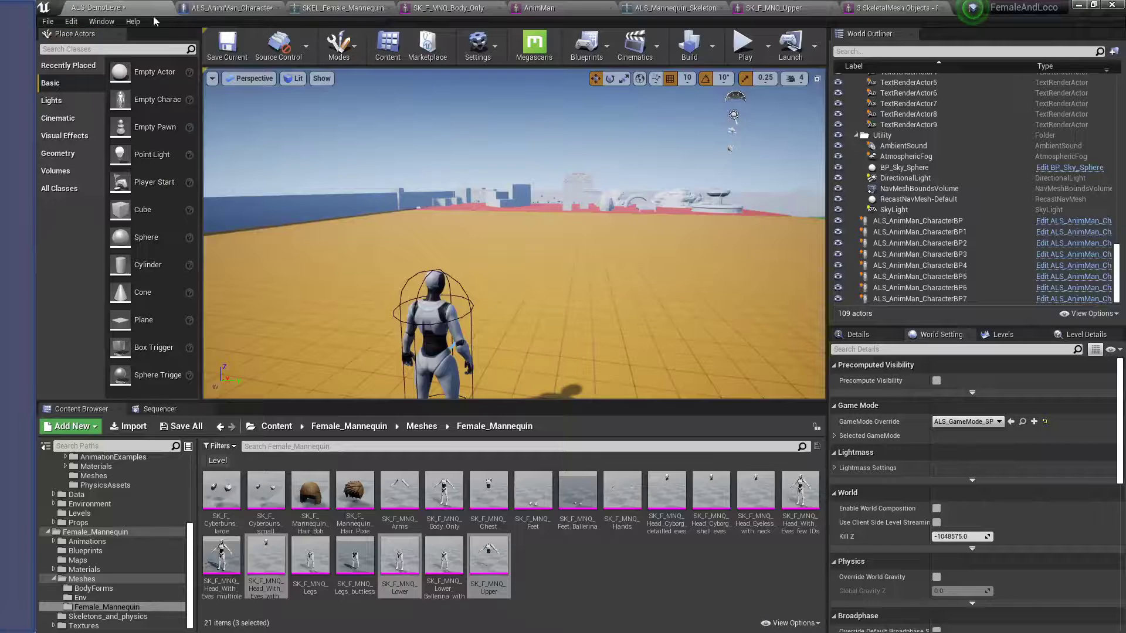
{"action": "left_click", "coordinate": [744, 44]}
{"action": "left_click", "coordinate": [501, 253]}
{"action": "key", "text": "w"}
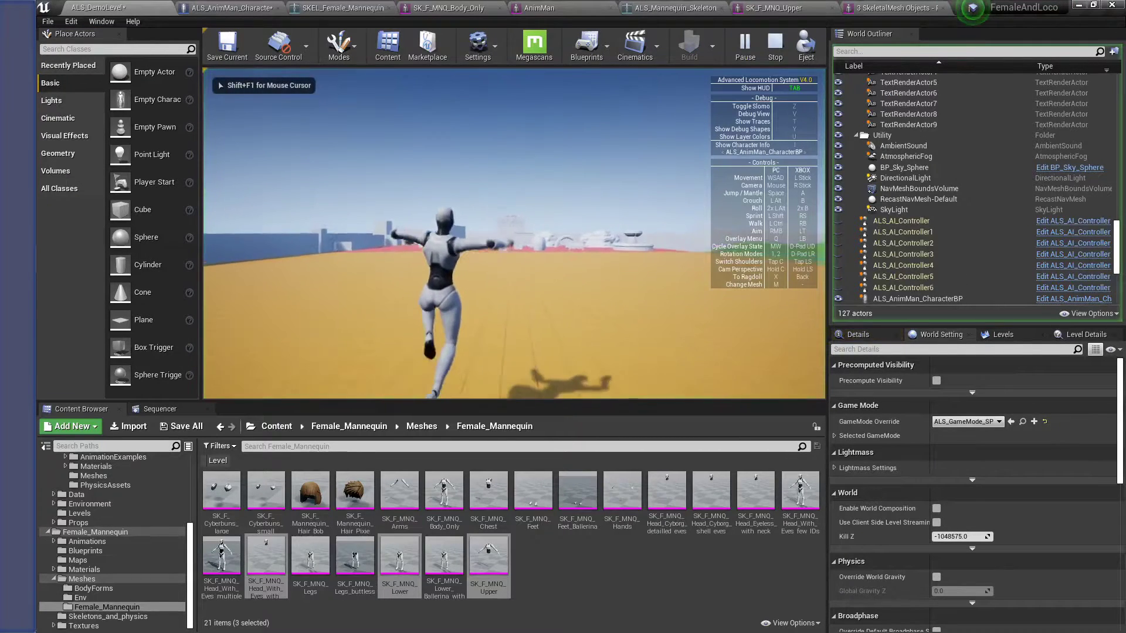
{"action": "key", "text": "space"}
{"action": "key", "text": "w"}
{"action": "key", "text": "space"}
{"action": "key", "text": "alt"}
{"action": "key", "text": "alt"}
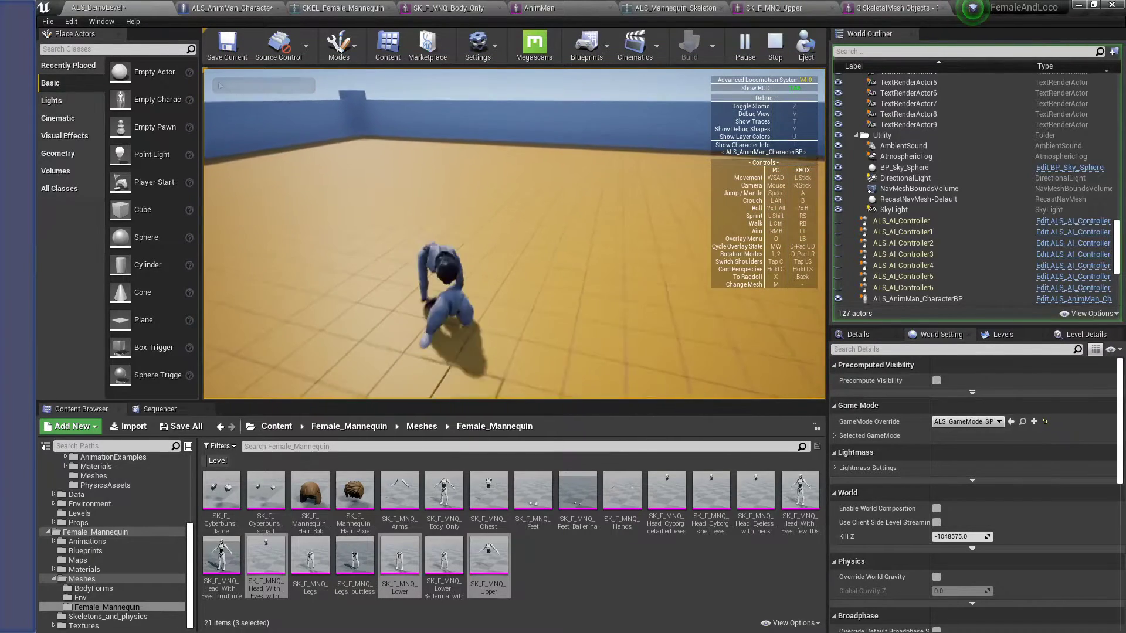
{"action": "key", "text": "w"}
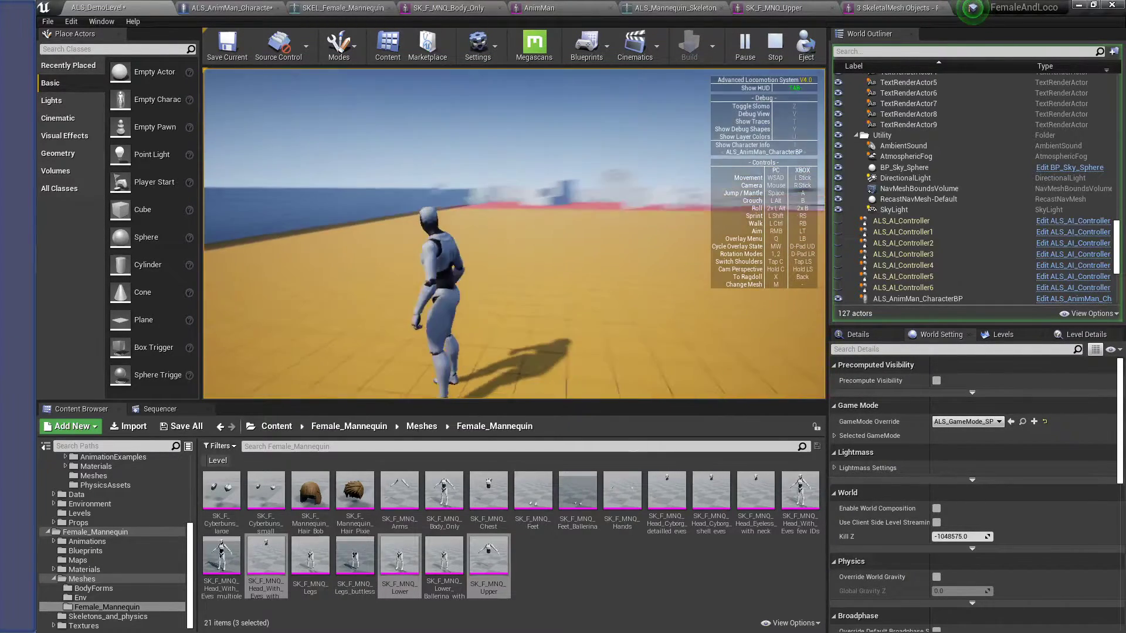
{"action": "key", "text": "alt"}
{"action": "key", "text": "alt"}
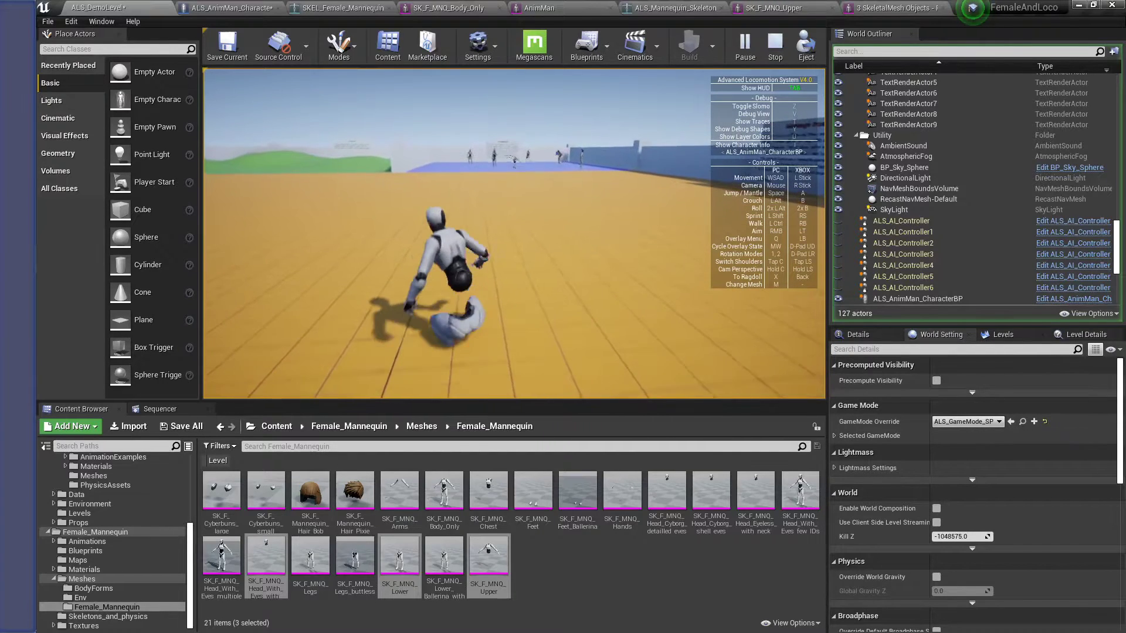
{"action": "key", "text": "Escape"}
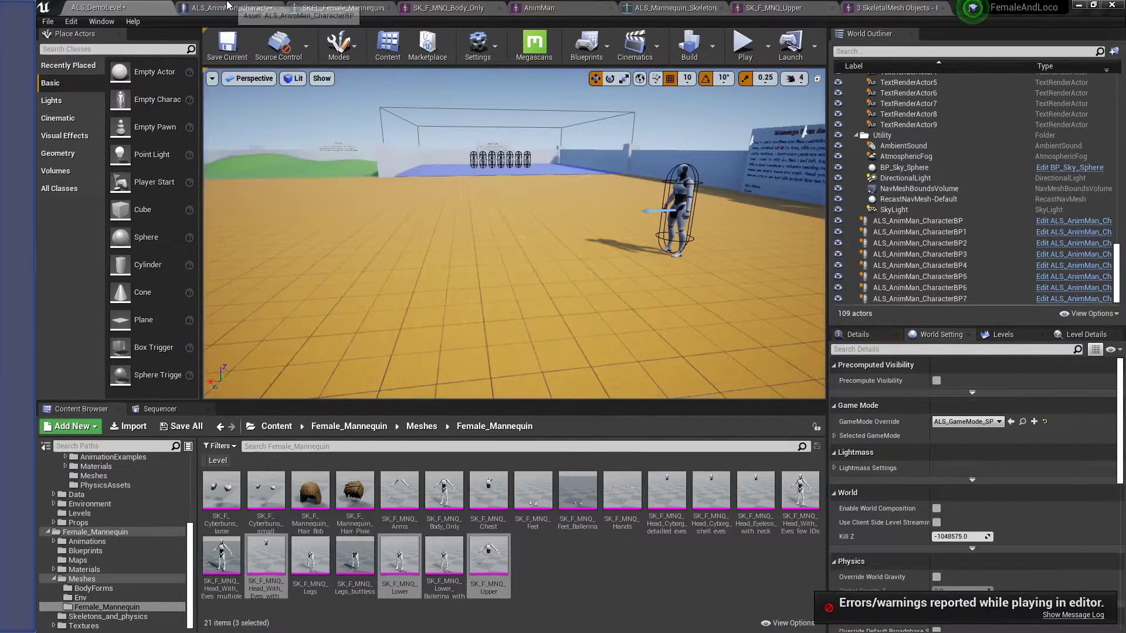
Attach SK_F_MNQ_Lower back under the inherited Mesh in the character blueprint's component hierarchy
{"action": "left_click", "coordinate": [228, 6]}
{"action": "left_click_drag", "start_coordinate": [94, 184], "coordinate": [96, 106]}
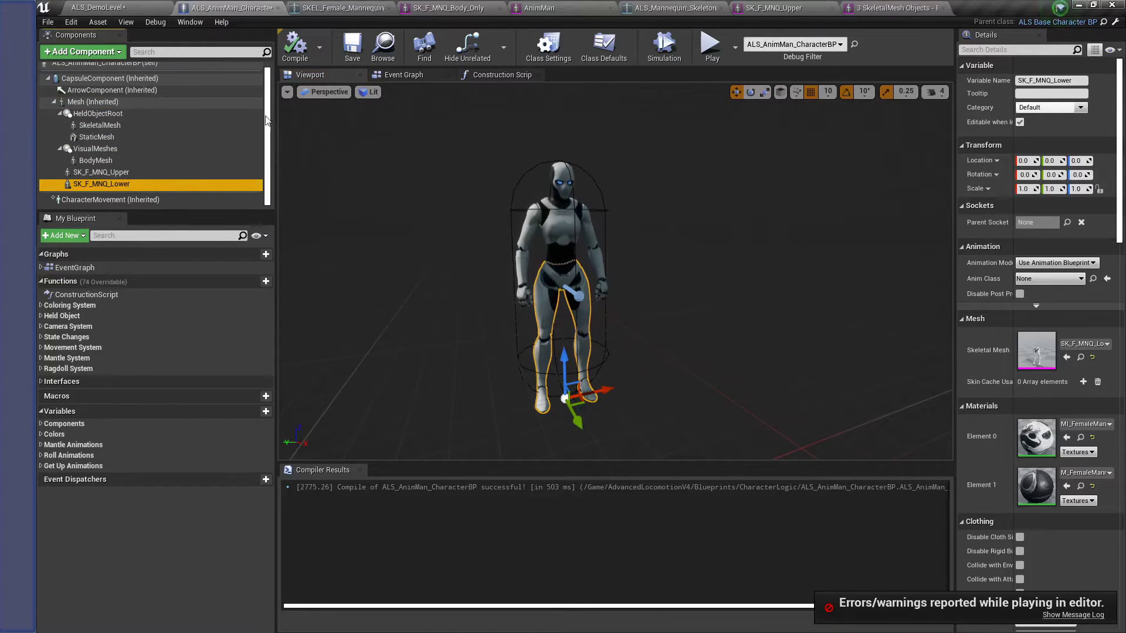
Play ALS_DemoLevel with the lower body back under Mesh, make the character run, roll and jump, and return to the character blueprint
{"action": "left_click", "coordinate": [150, 7]}
{"action": "left_click", "coordinate": [743, 44]}
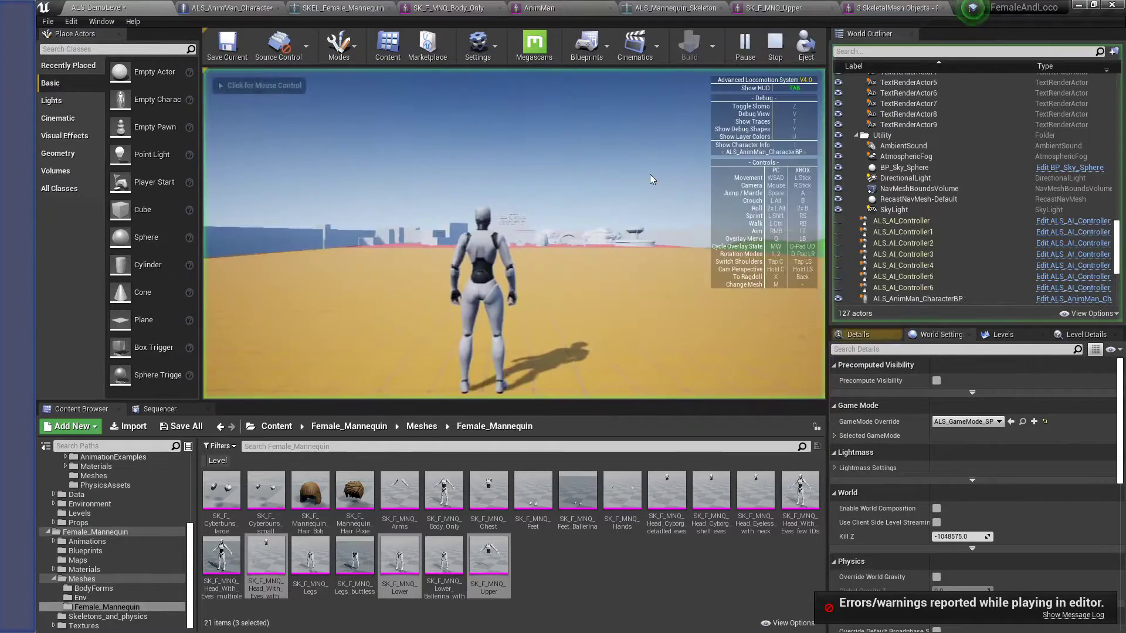
{"action": "left_click", "coordinate": [650, 176]}
{"action": "key", "text": "w"}
{"action": "key", "text": "alt"}
{"action": "key", "text": "alt"}
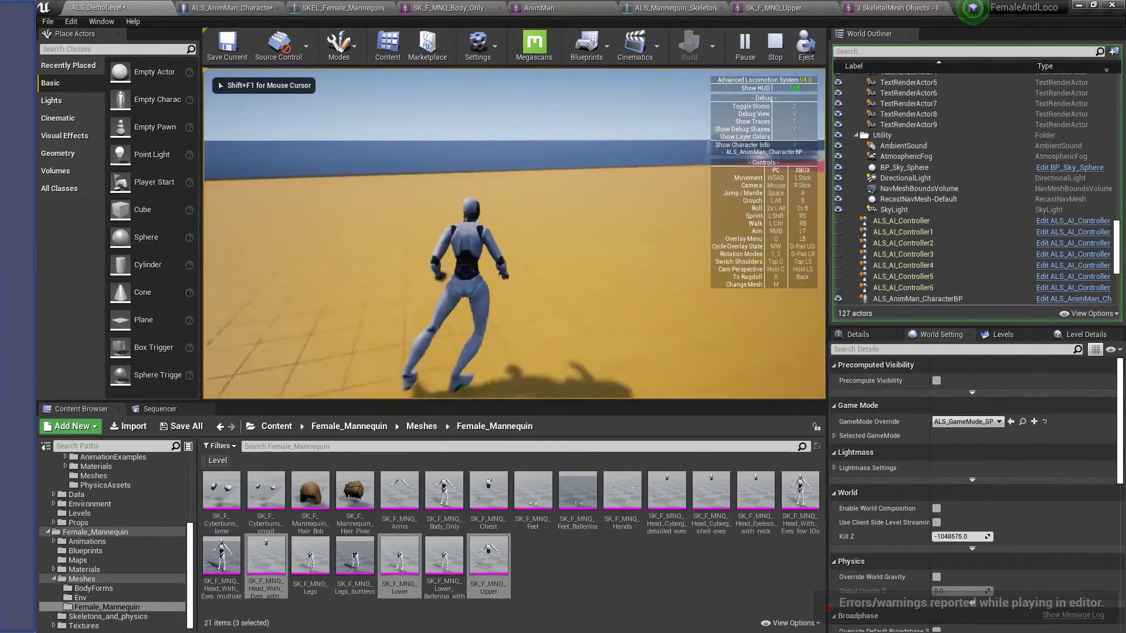
{"action": "key", "text": "space"}
{"action": "key", "text": "space"}
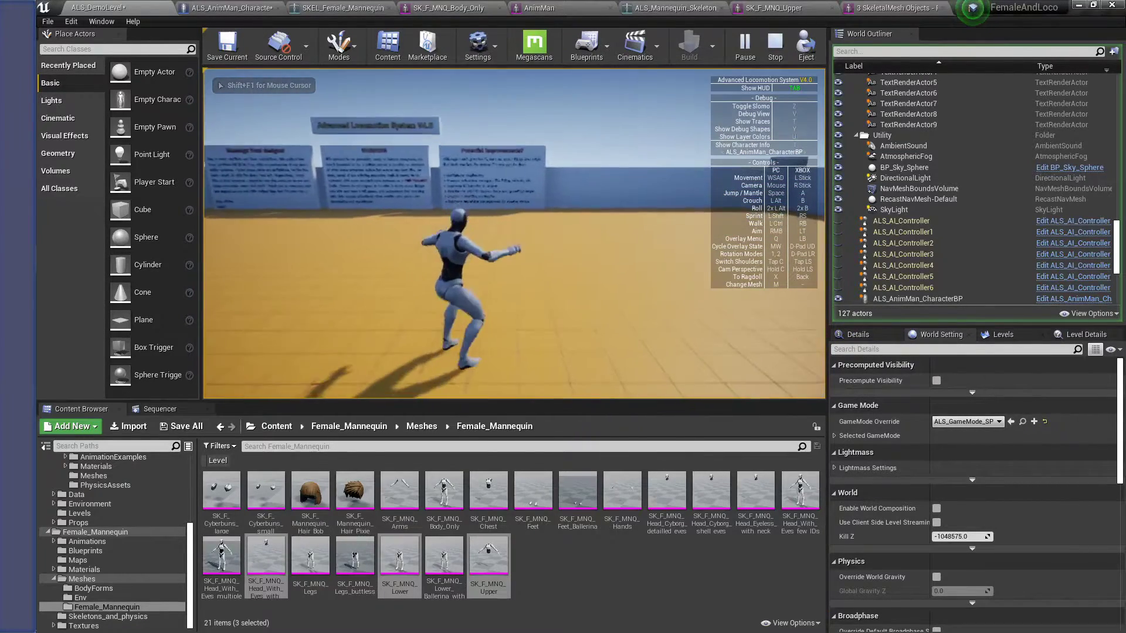
{"action": "key", "text": "Escape"}
{"action": "left_click", "coordinate": [229, 7]}
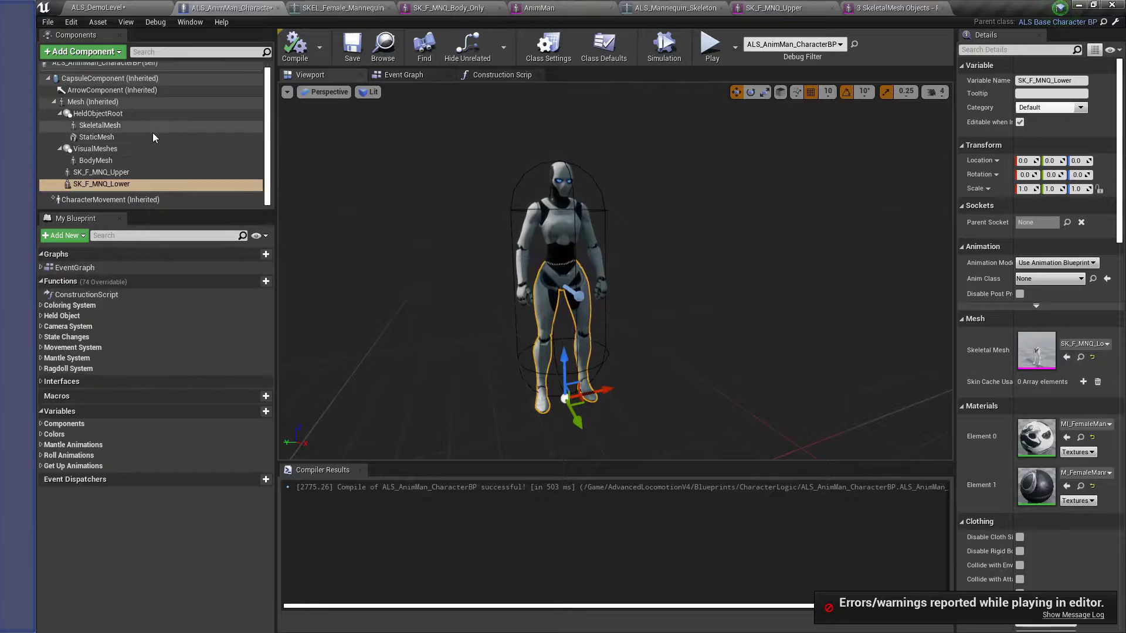
Review the Play In Editor errors in the Message Log and open the Set Vector Parameter Value node linked from the Head property error
{"action": "left_click", "coordinate": [82, 102]}
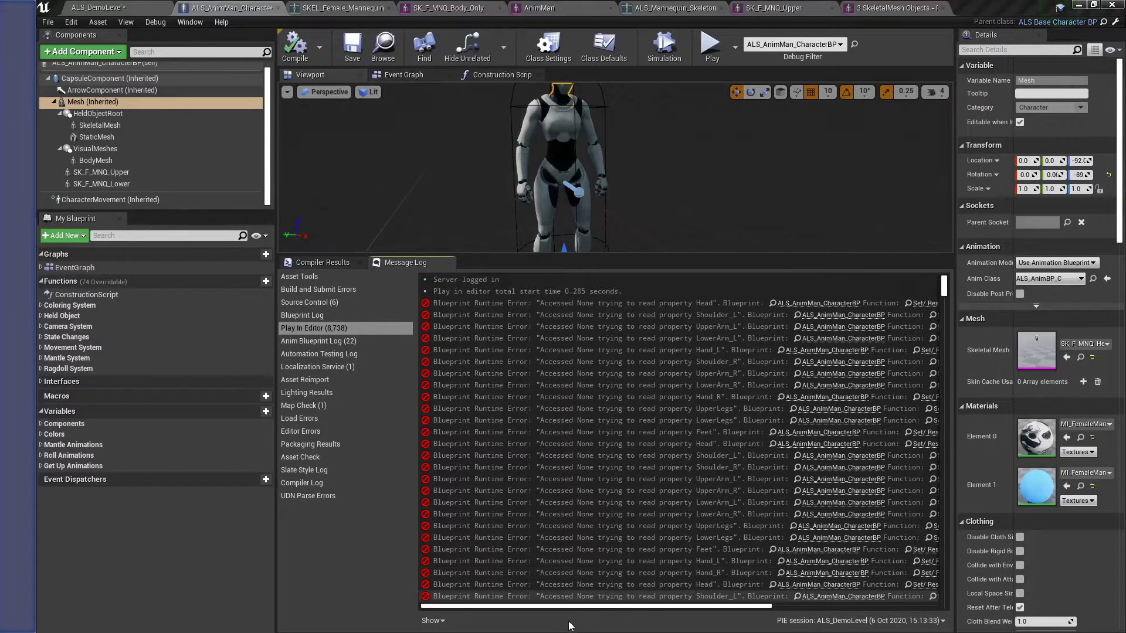
{"action": "left_click_drag", "start_coordinate": [572, 608], "coordinate": [781, 606]}
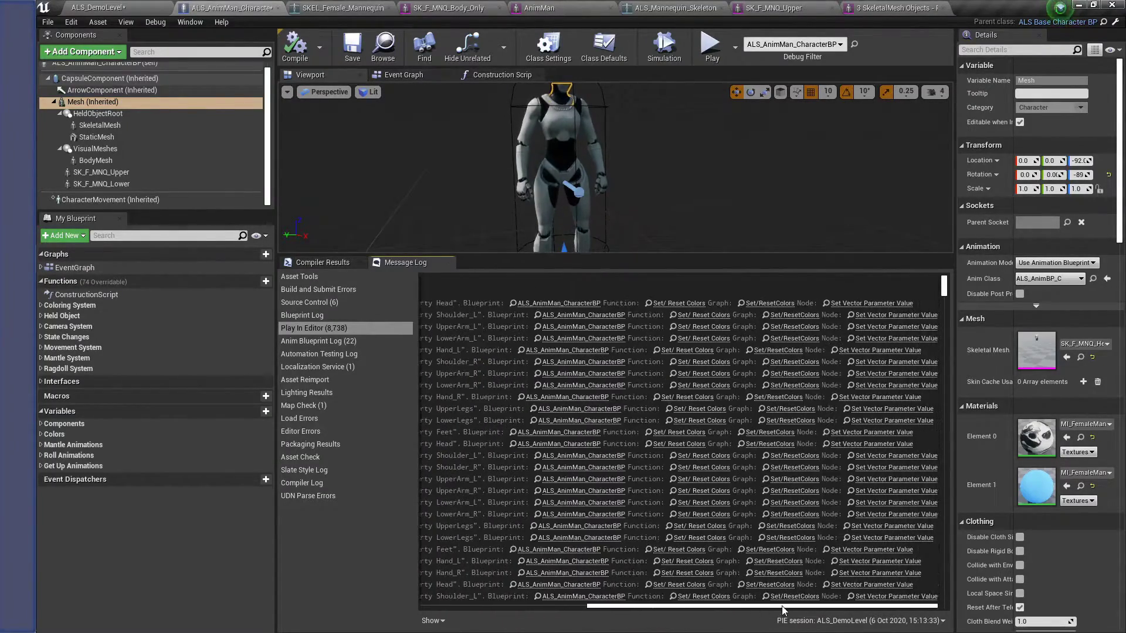
{"action": "left_click_drag", "start_coordinate": [697, 610], "coordinate": [649, 607]}
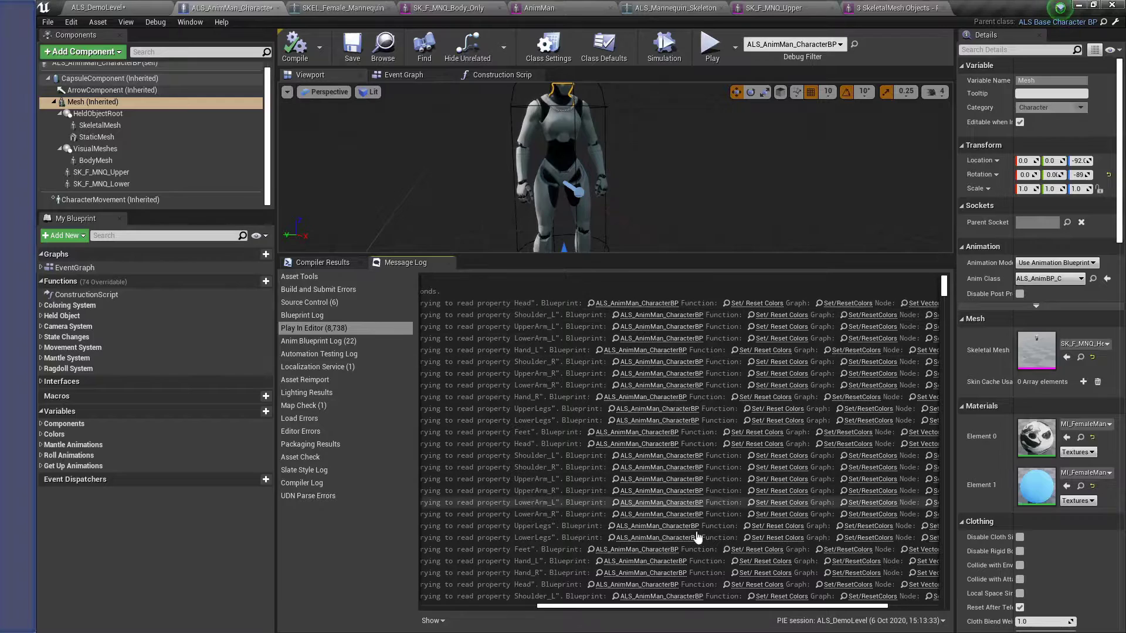
{"action": "left_click_drag", "start_coordinate": [742, 607], "coordinate": [793, 607]}
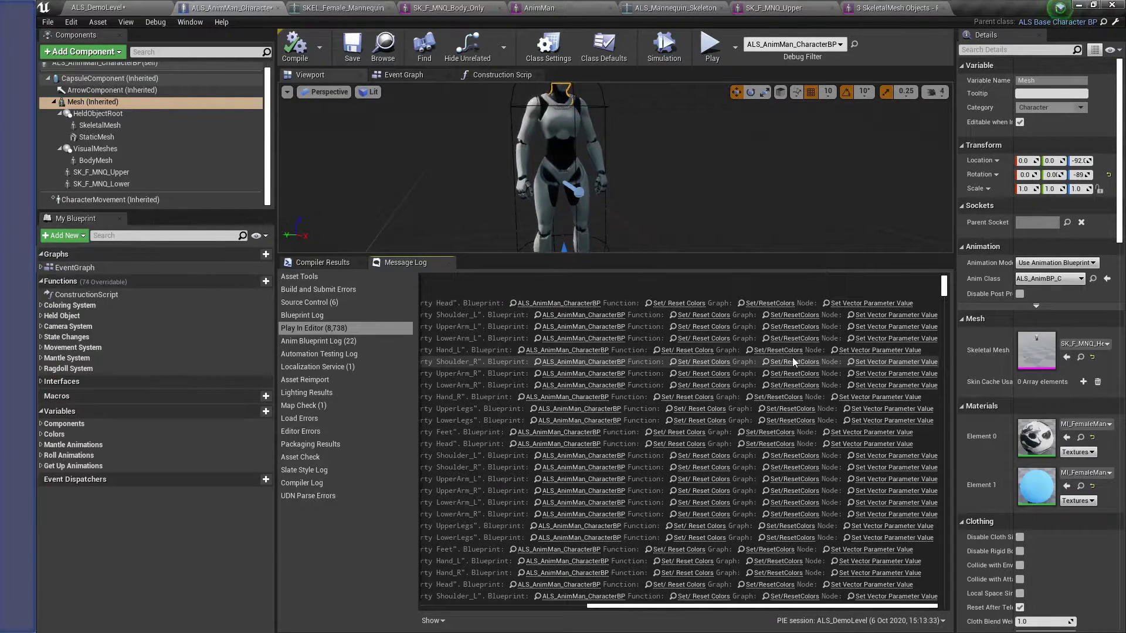
{"action": "left_click", "coordinate": [911, 305]}
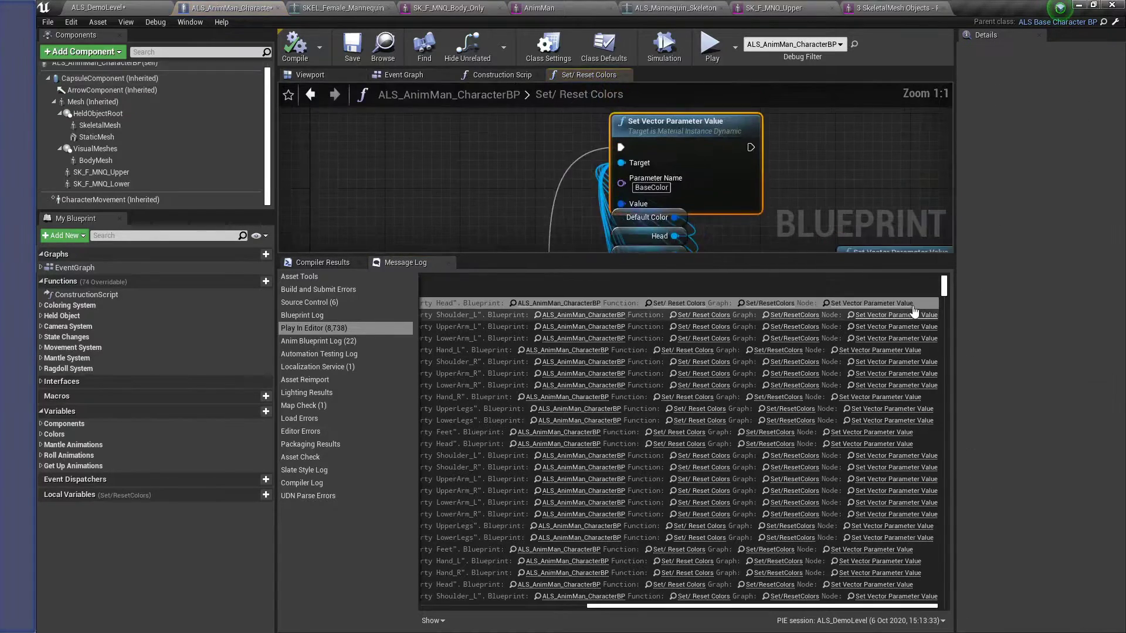
Trace the Set/ Reset Colors graph back from the Set Vector Parameter Value node to its function entry node
{"action": "scroll", "coordinate": [674, 229], "scroll_direction": "down", "scroll_amount": 6}
{"action": "right_click_drag", "start_coordinate": [727, 94], "coordinate": [742, 86]}
{"action": "right_click_drag", "start_coordinate": [755, 167], "coordinate": [609, 246]}
{"action": "scroll", "coordinate": [602, 150], "scroll_direction": "up", "scroll_amount": 3}
{"action": "right_click_drag", "start_coordinate": [674, 212], "coordinate": [702, 126]}
{"action": "scroll", "coordinate": [549, 176], "scroll_direction": "up", "scroll_amount": 3}
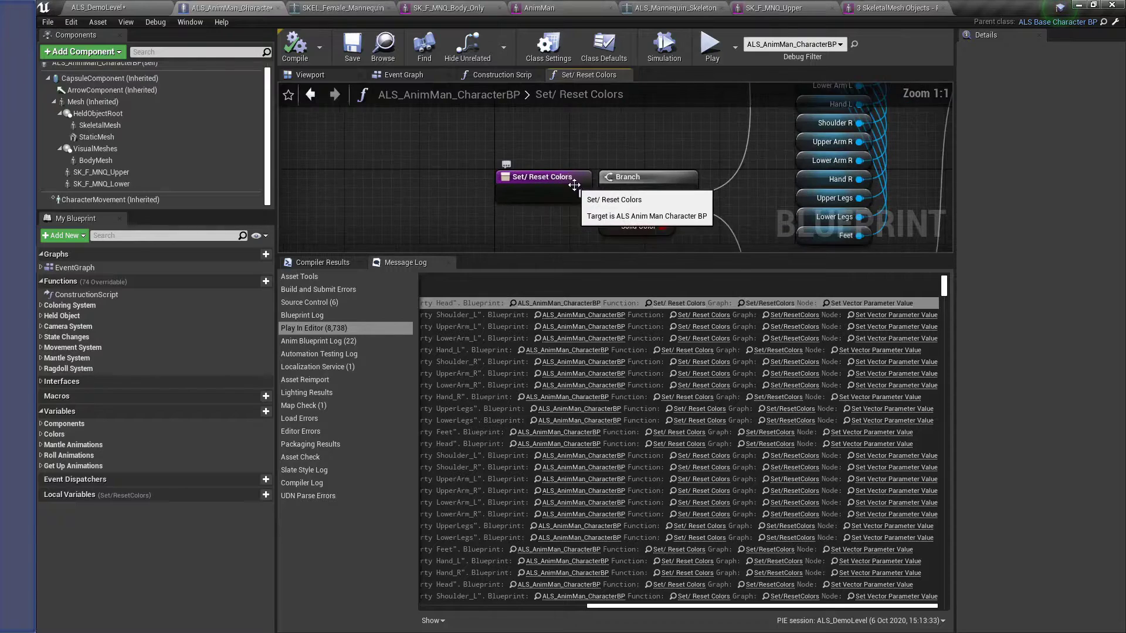
{"action": "left_click", "coordinate": [525, 184]}
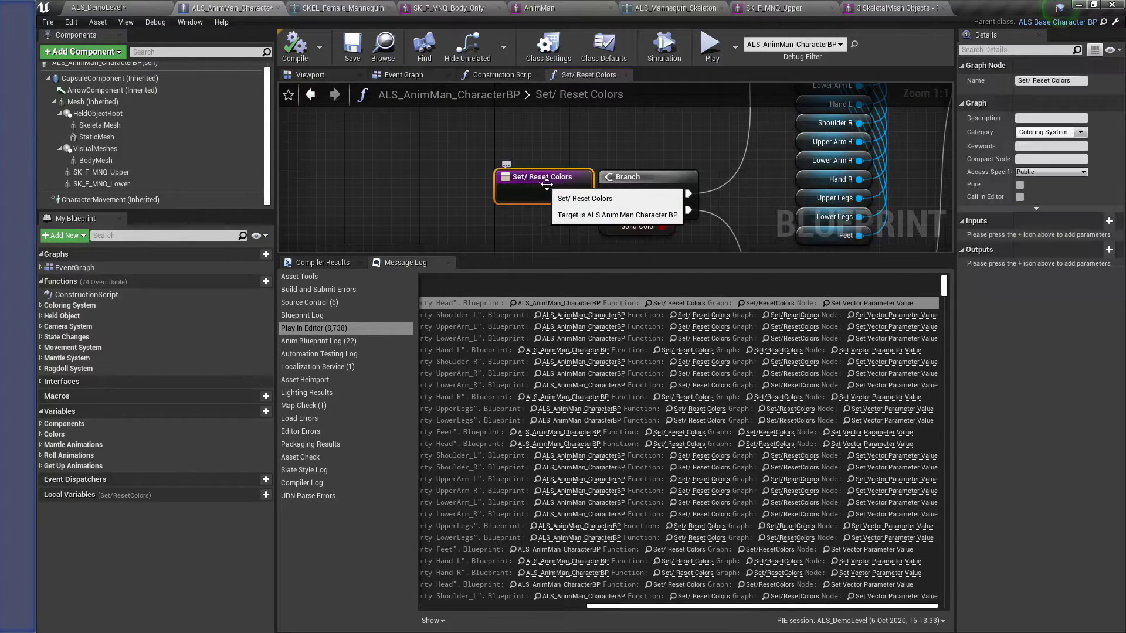
Find the references to the SetDynamicMaterials function and open its call in the Construction Script
{"action": "left_click", "coordinate": [399, 79]}
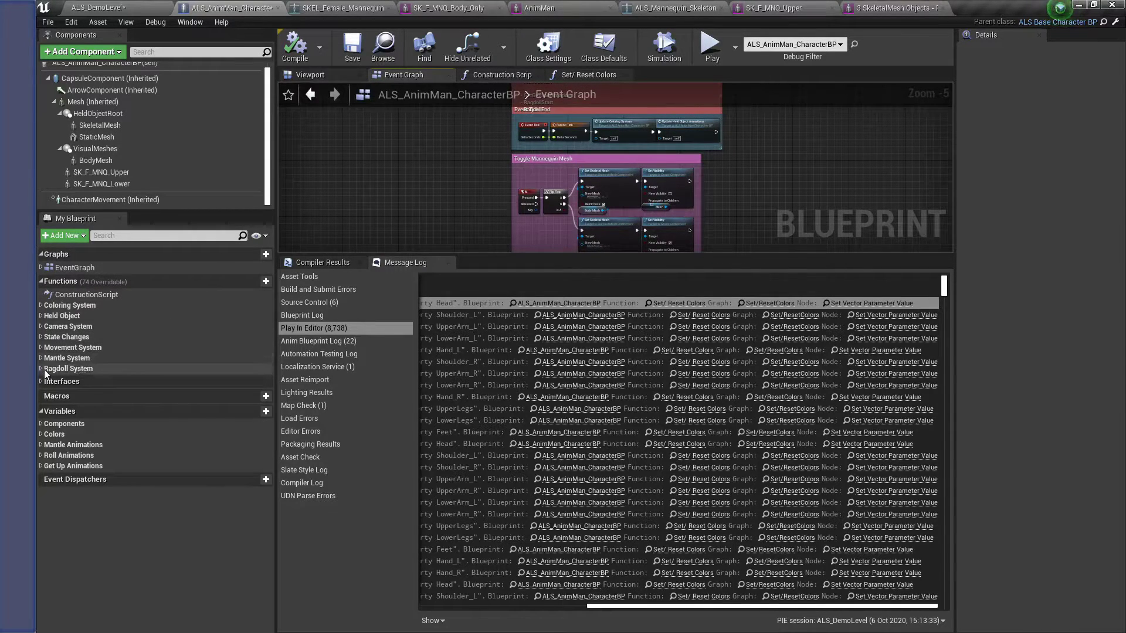
{"action": "left_click", "coordinate": [40, 305]}
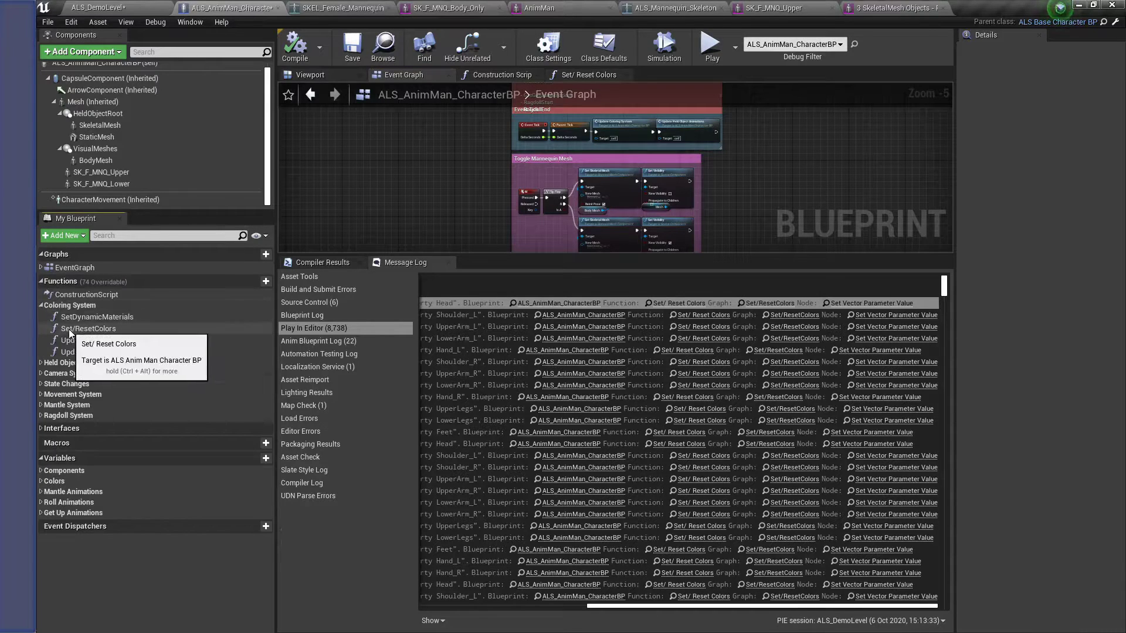
{"action": "right_click", "coordinate": [130, 316]}
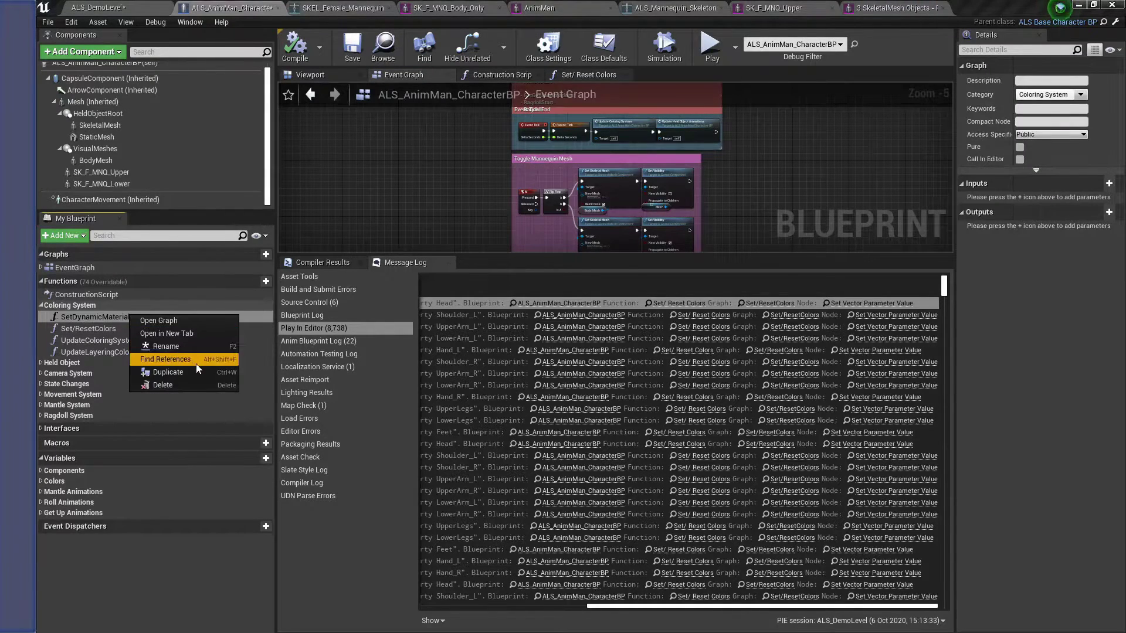
{"action": "left_click", "coordinate": [174, 359]}
{"action": "double_click", "coordinate": [341, 319]}
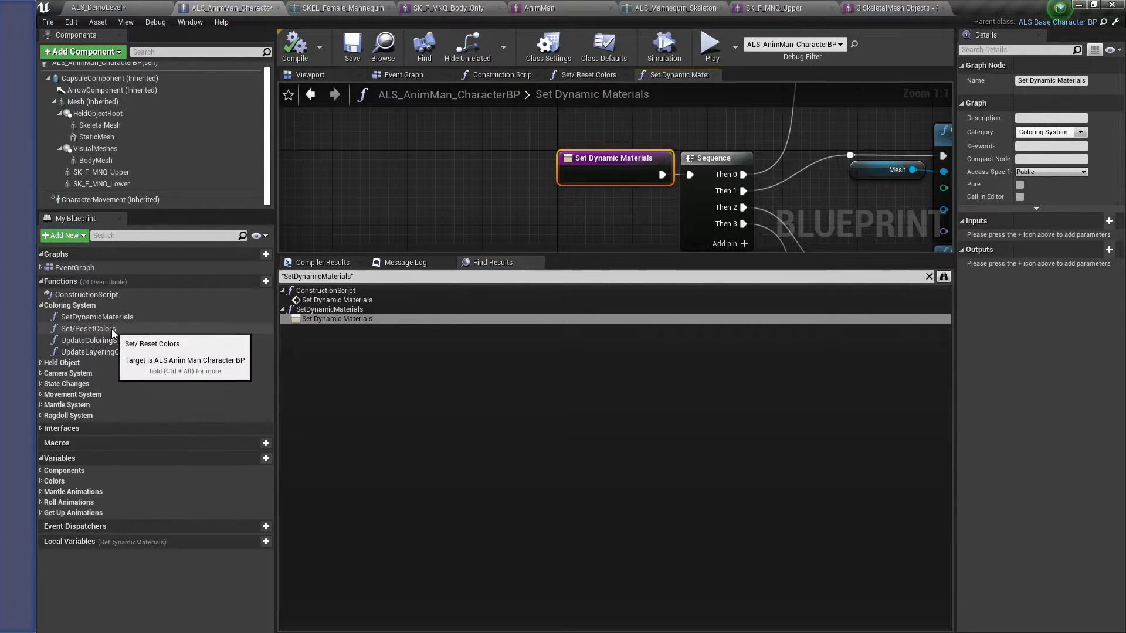
{"action": "double_click", "coordinate": [340, 302]}
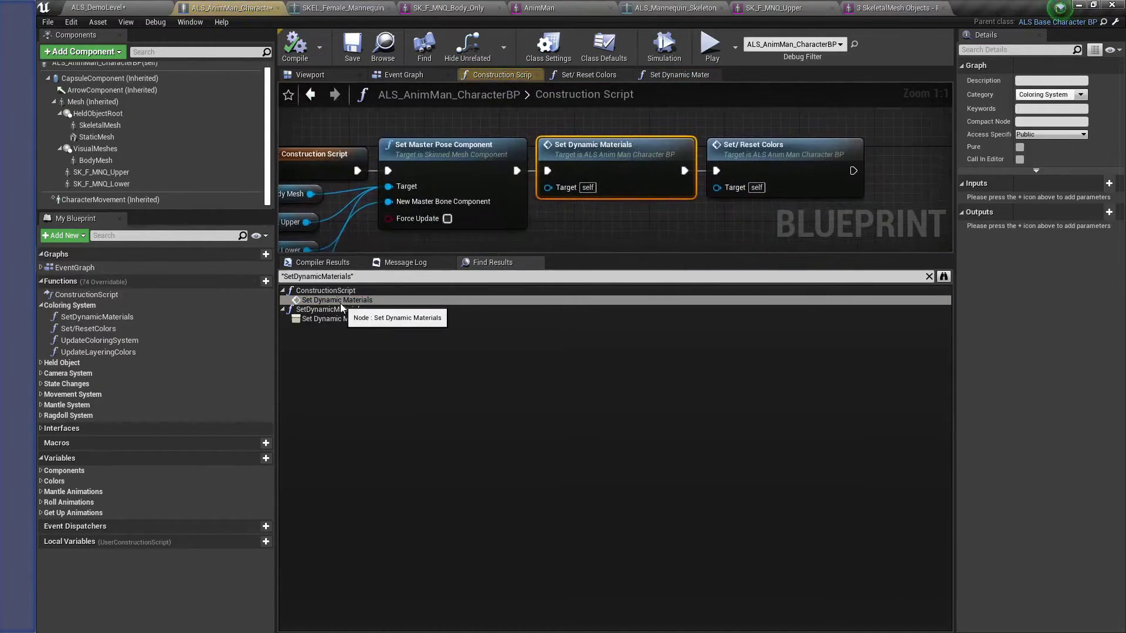
Move the Set Dynamic Materials and Set/ Reset Colors nodes away from Set Master Pose Component and break the execution link to them
{"action": "right_click_drag", "start_coordinate": [415, 224], "coordinate": [803, 197]}
{"action": "left_click_drag", "start_coordinate": [780, 255], "coordinate": [757, 384]}
{"action": "right_click_drag", "start_coordinate": [774, 286], "coordinate": [552, 336]}
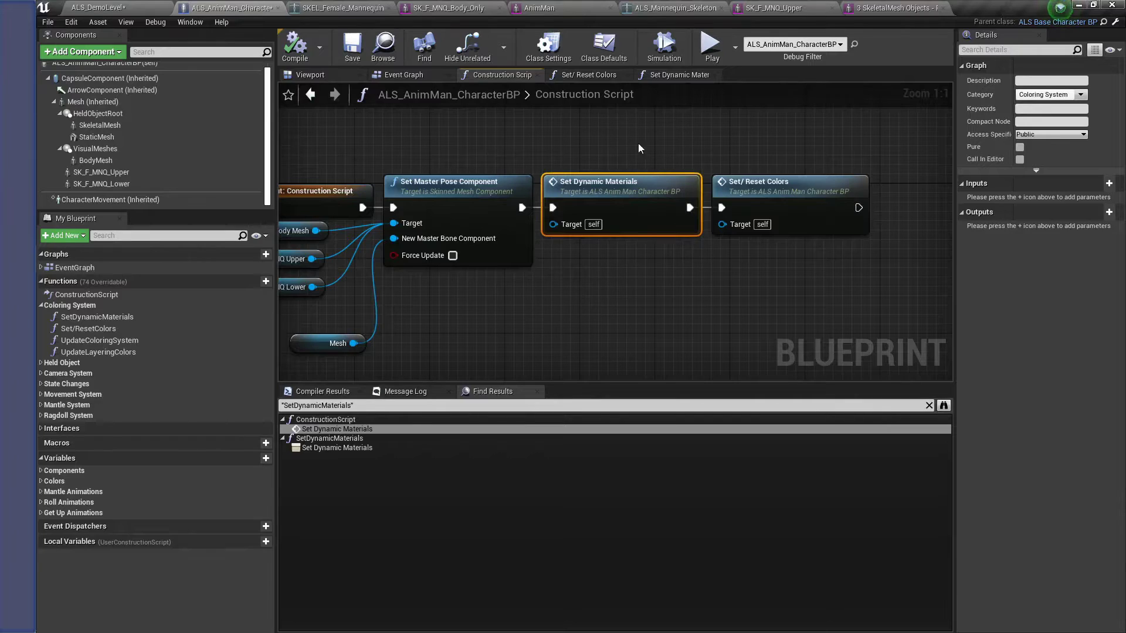
{"action": "left_click", "coordinate": [727, 182], "text": "ctrl"}
{"action": "left_click_drag", "start_coordinate": [727, 182], "coordinate": [812, 181]}
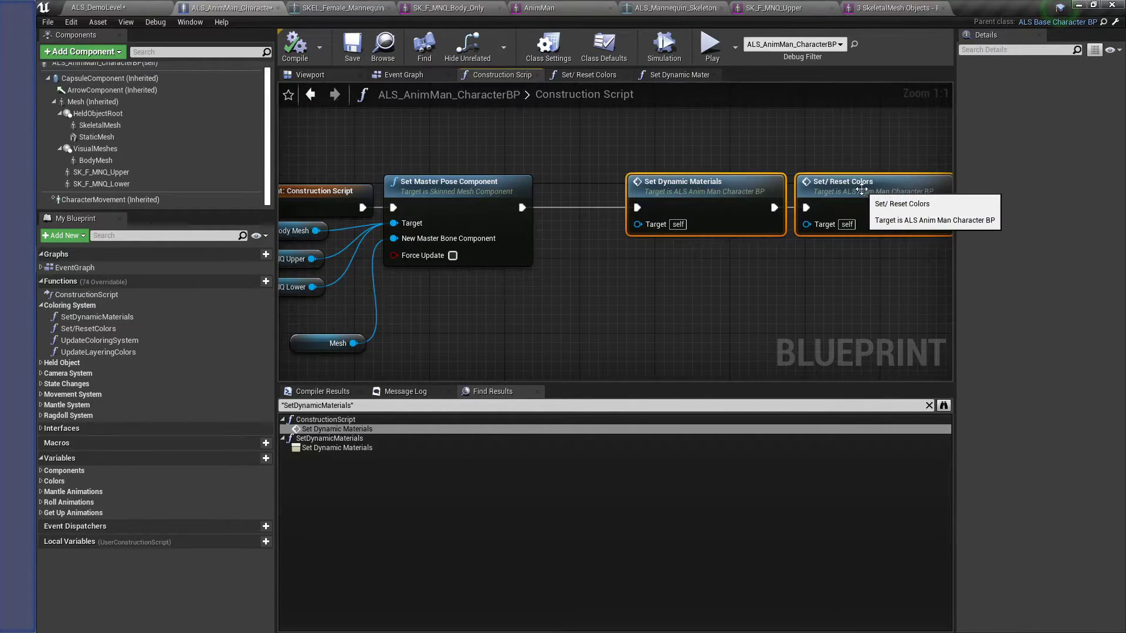
{"action": "left_click", "coordinate": [688, 279]}
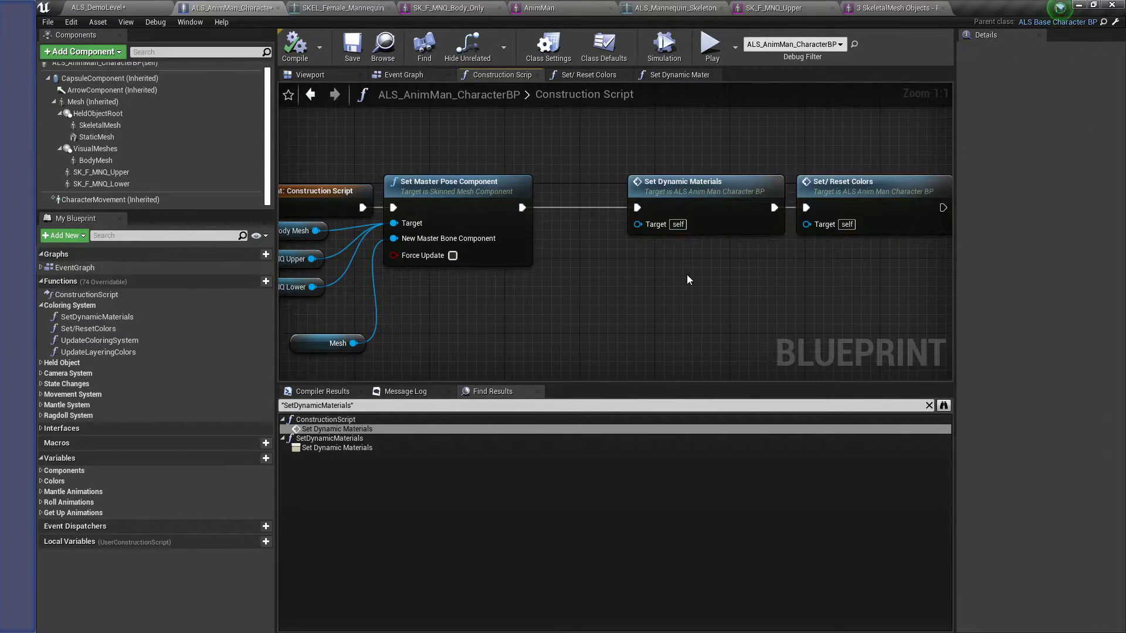
{"action": "left_click", "coordinate": [599, 208], "text": "alt"}
Enclose the two disconnected color nodes in a comment titled "This was for the color system" and save the blueprint
{"action": "right_click_drag", "start_coordinate": [612, 244], "coordinate": [528, 267]}
{"action": "scroll", "coordinate": [525, 156], "scroll_direction": "down", "scroll_amount": 1}
{"action": "left_click_drag", "start_coordinate": [525, 155], "coordinate": [848, 262]}
{"action": "key", "text": "c"}
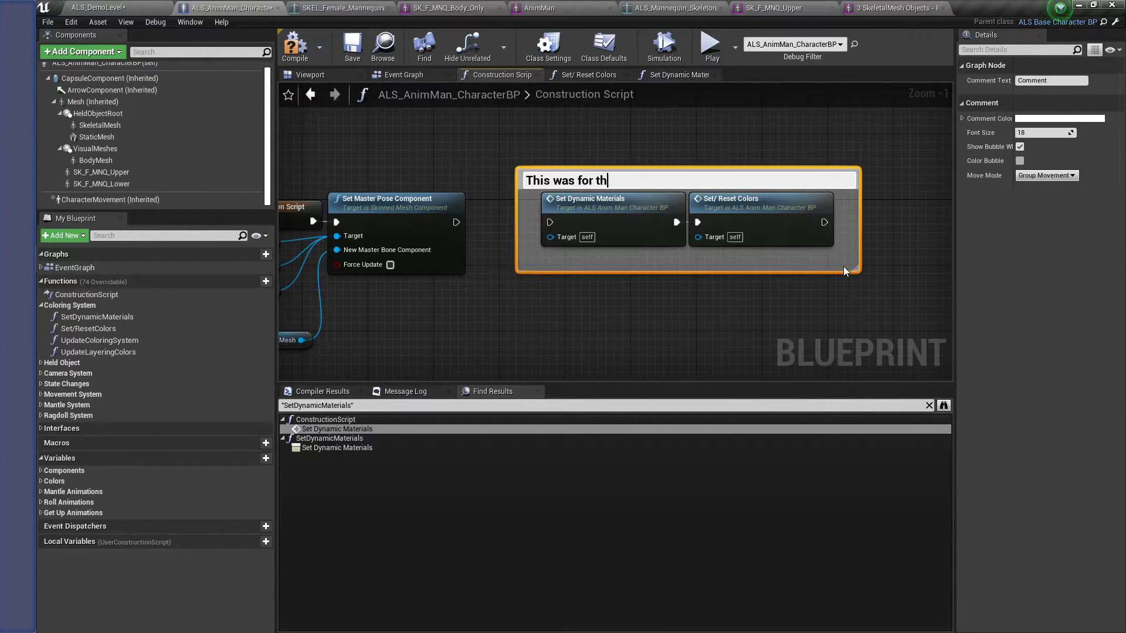
{"action": "type", "text": "This was for the color system"}
{"action": "key", "text": "Return"}
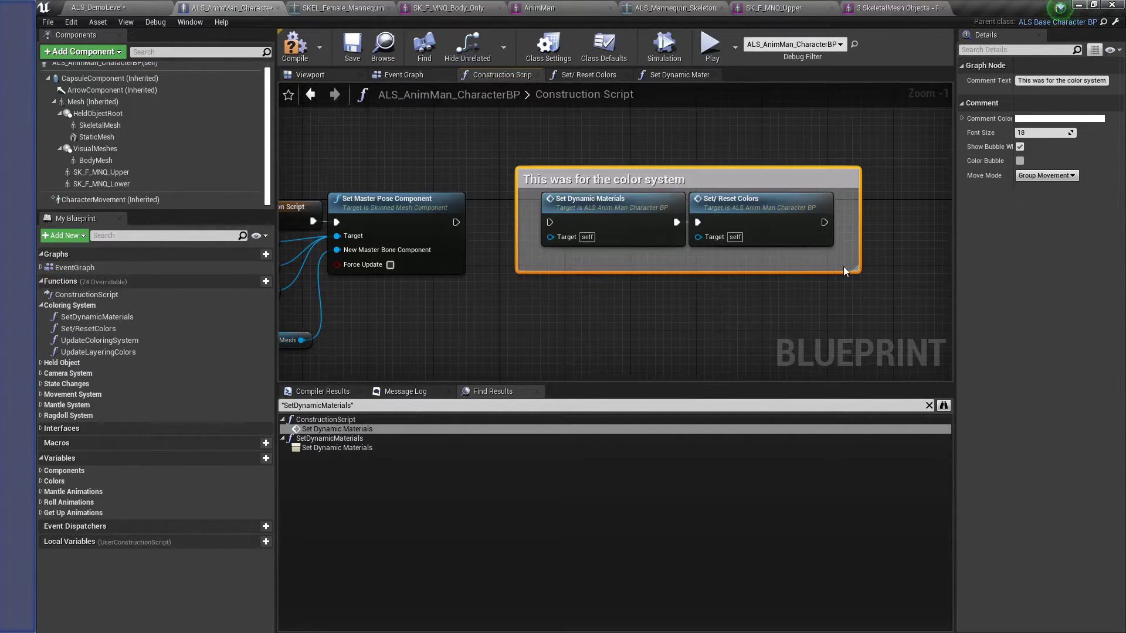
{"action": "left_click", "coordinate": [350, 51]}
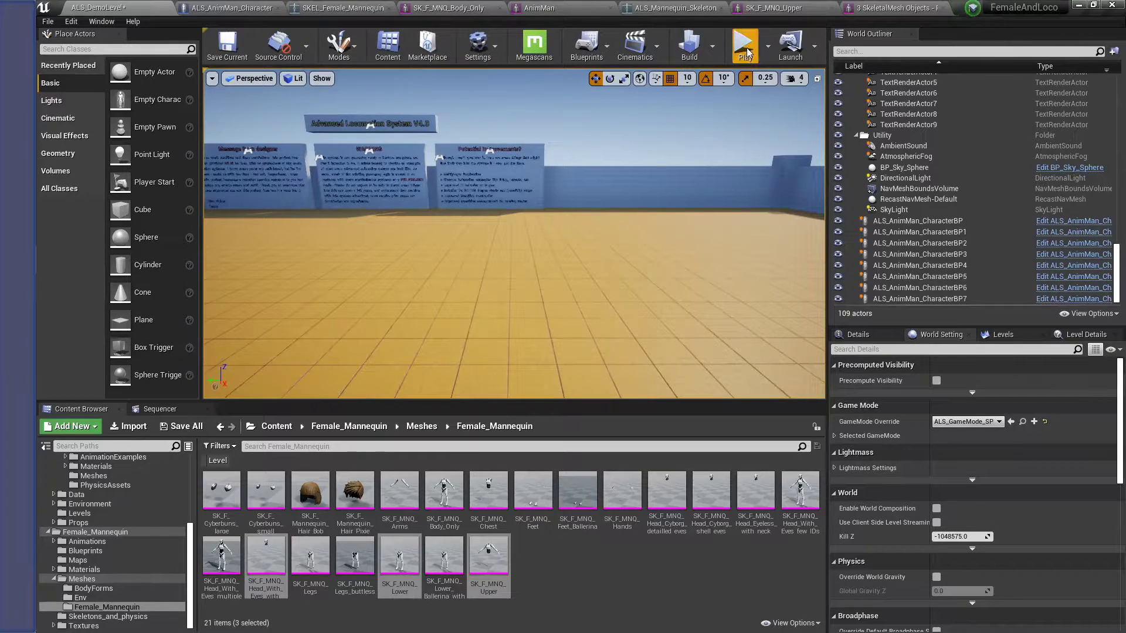
Play the demo level with the color nodes disconnected, make the character run, and stop the session
{"action": "left_click", "coordinate": [744, 47]}
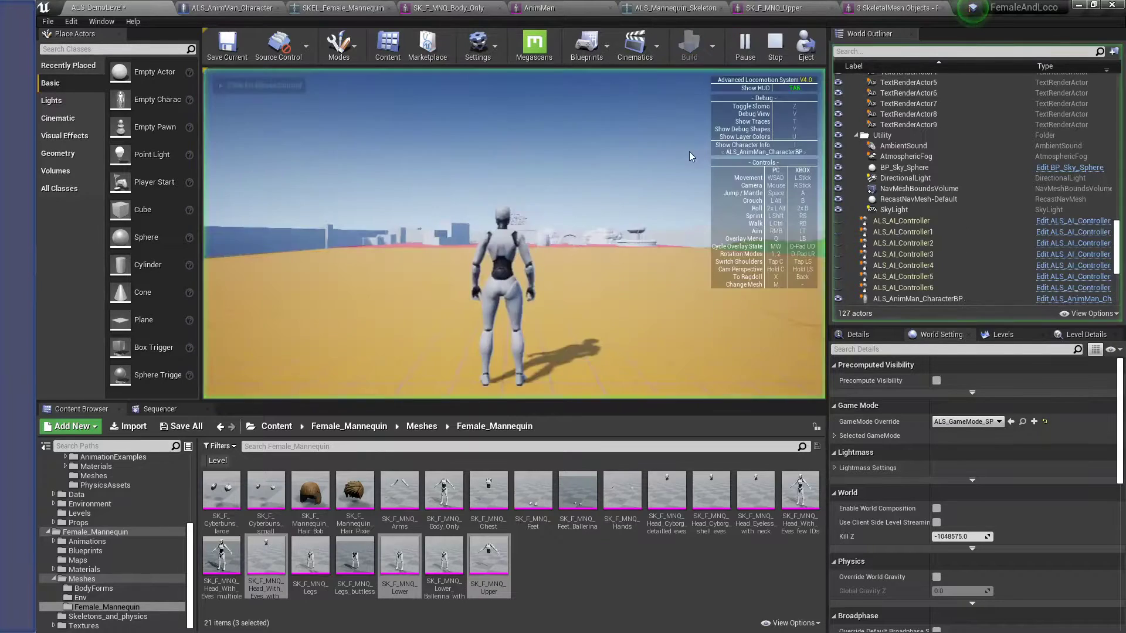
{"action": "key", "text": "w"}
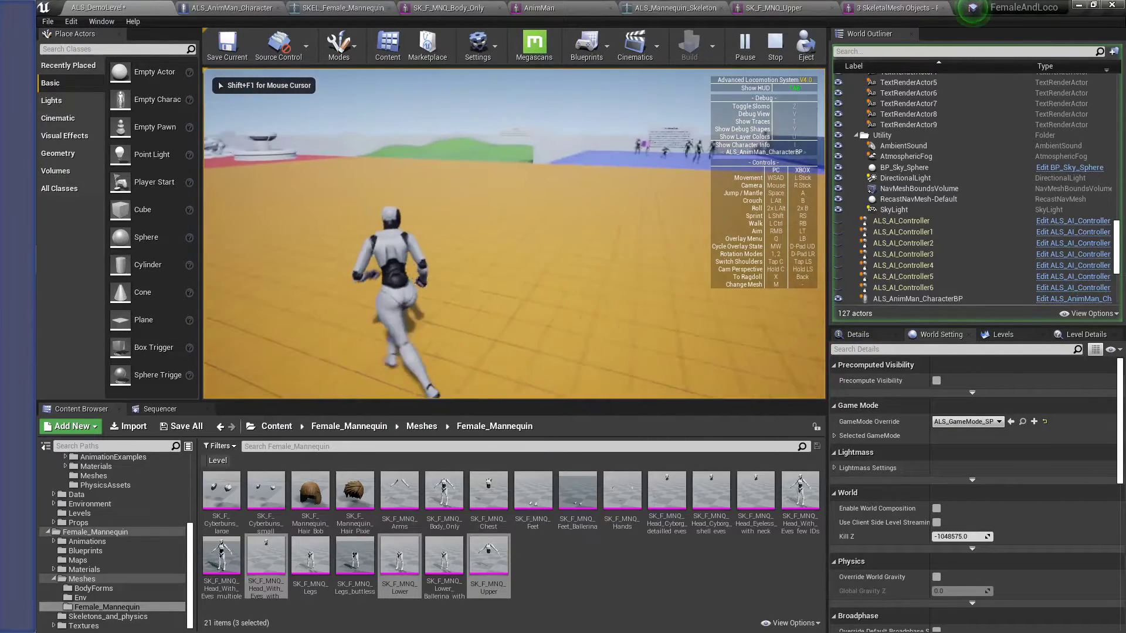
{"action": "key", "text": "Escape"}
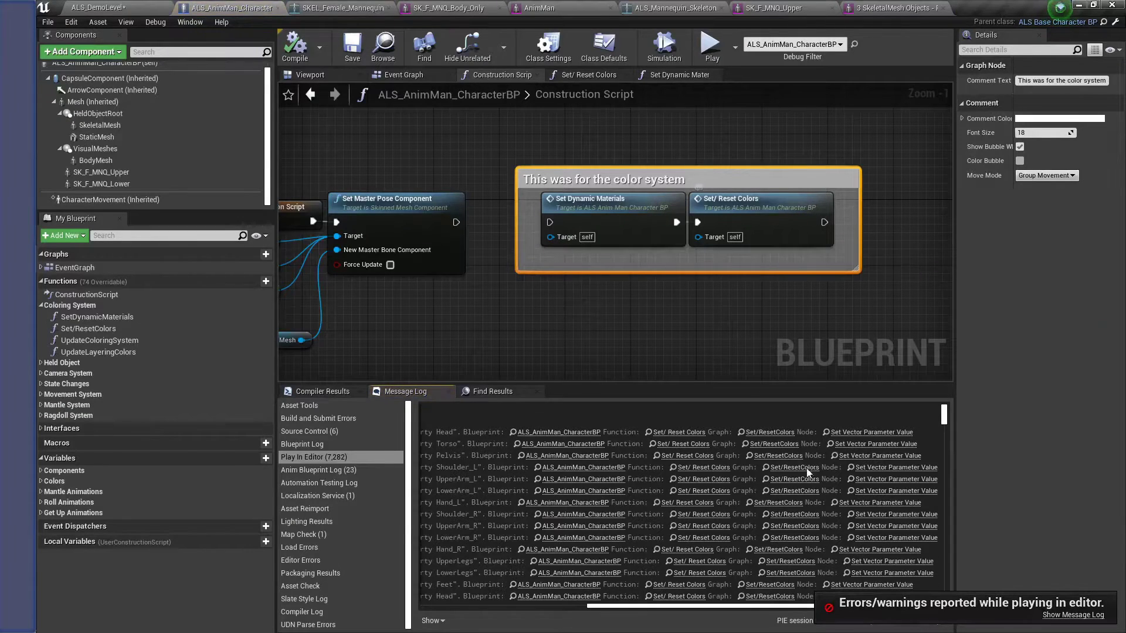
Check the Construction Script, and follow the Head error in the Message Log to its Set Vector Parameter Value node in Set/ Reset Colors
{"action": "right_click_drag", "start_coordinate": [651, 287], "coordinate": [938, 304]}
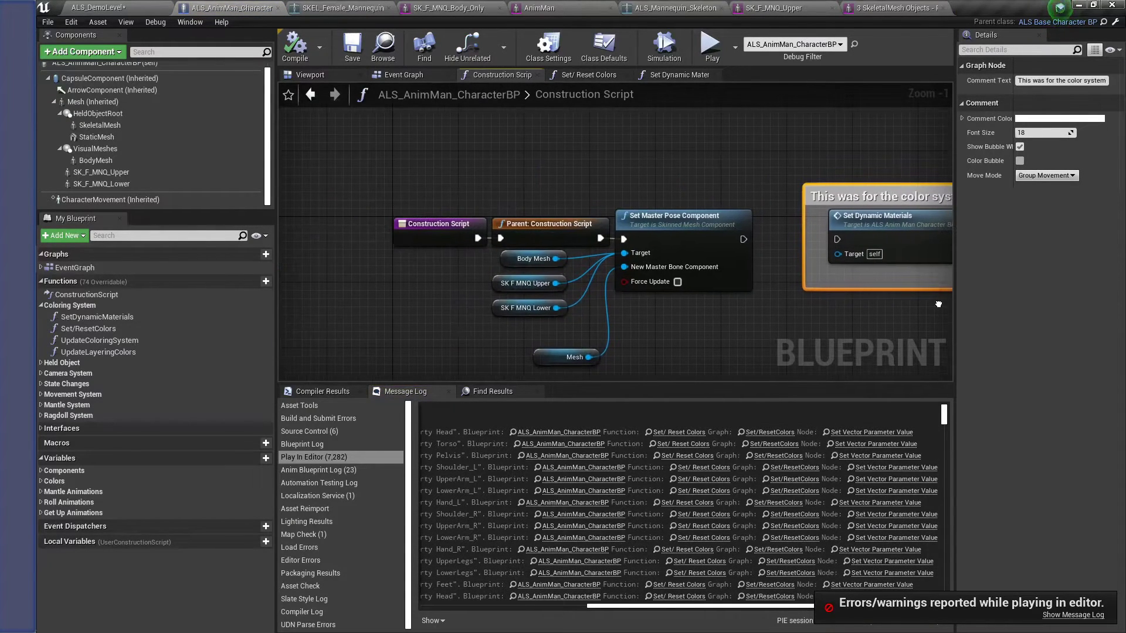
{"action": "left_click", "coordinate": [854, 433]}
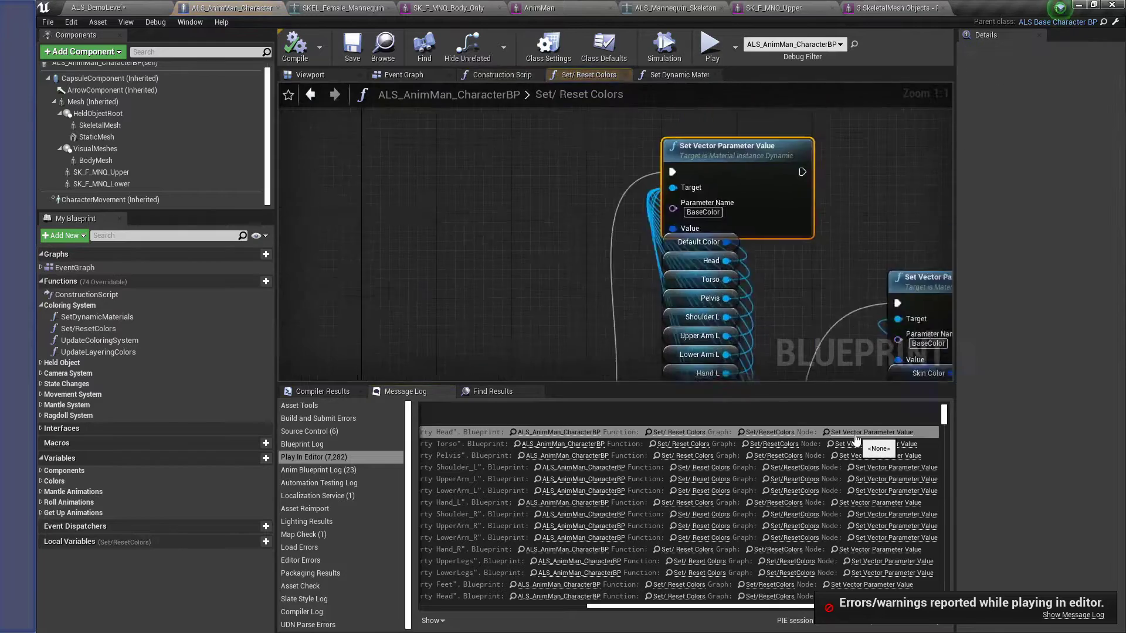
{"action": "right_click_drag", "start_coordinate": [765, 329], "coordinate": [942, 106]}
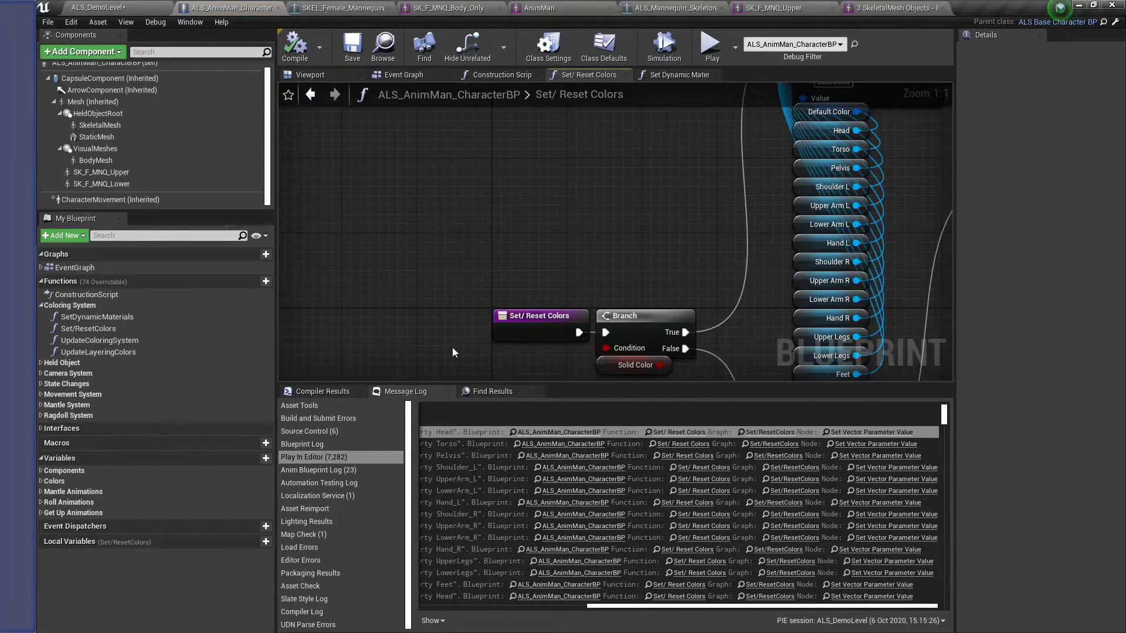
Find the references to the Set/ResetColors function and open its calls in the Construction Script and UpdateColoringSystem
{"action": "left_click", "coordinate": [132, 324]}
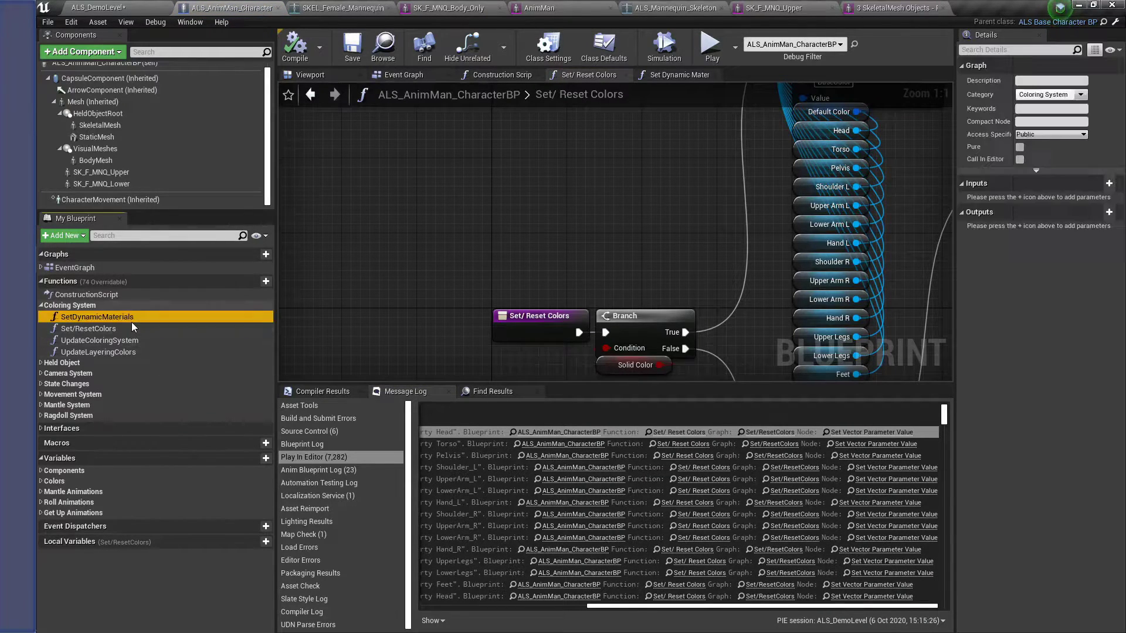
{"action": "right_click", "coordinate": [134, 329]}
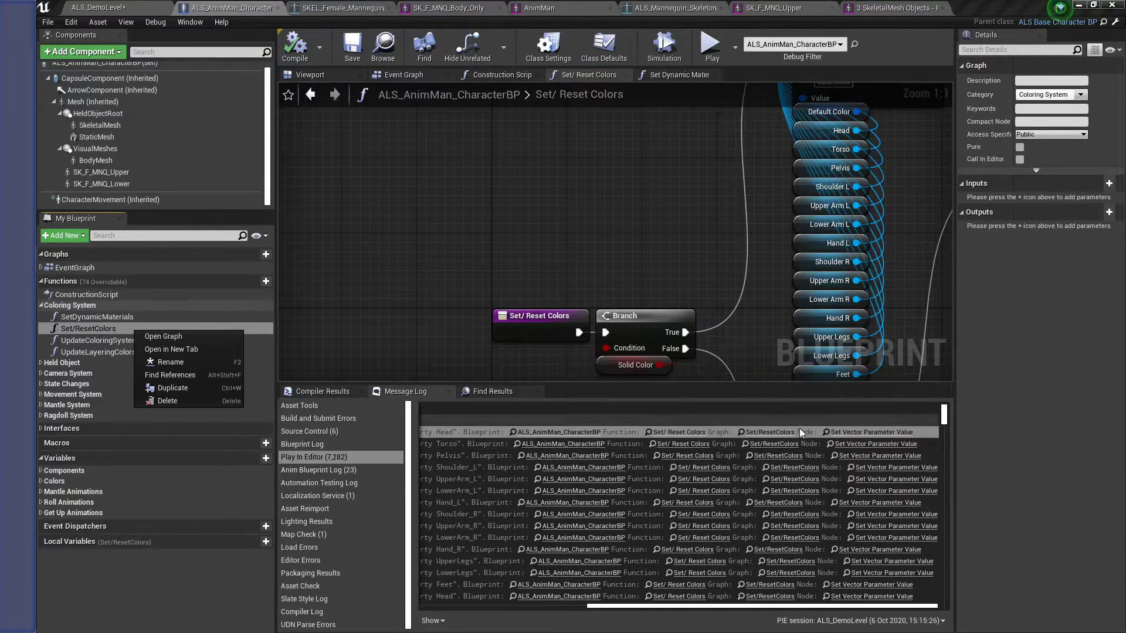
{"action": "left_click", "coordinate": [197, 376]}
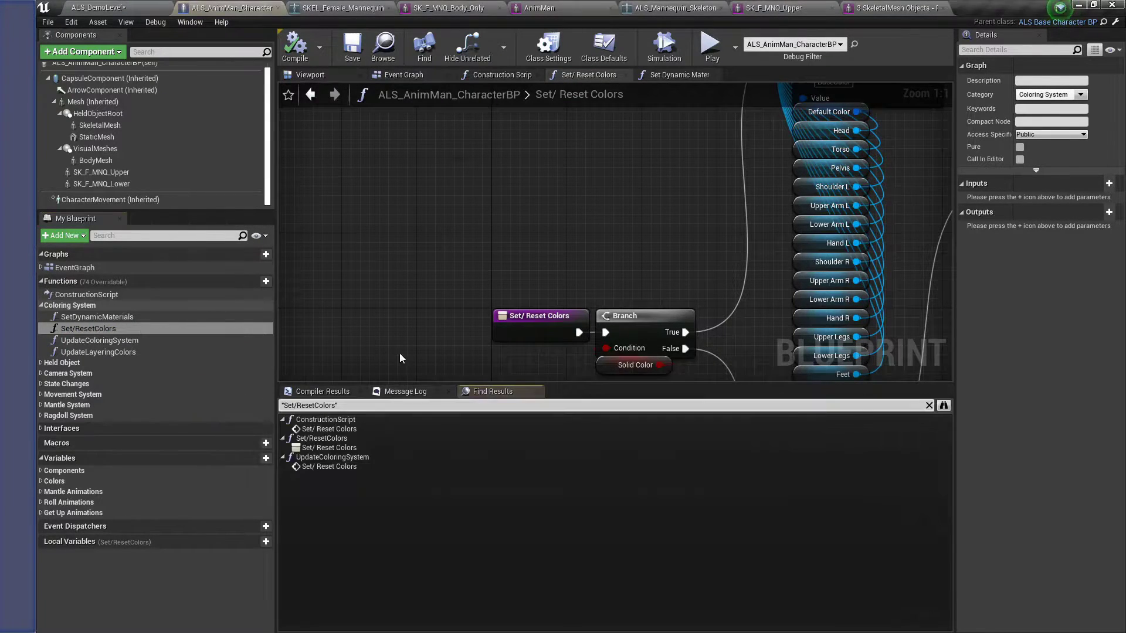
{"action": "left_click", "coordinate": [323, 430]}
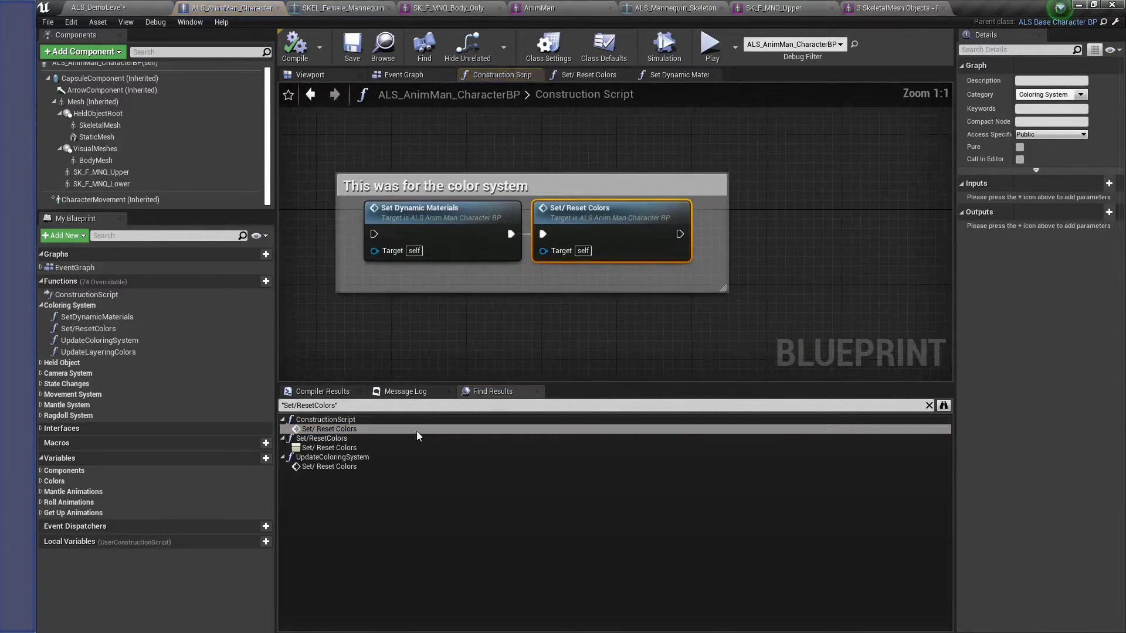
{"action": "left_click", "coordinate": [311, 466]}
Review the Update Coloring System graph, search for "update coloring system", and open its call in the Event Graph's Event Tick section
{"action": "scroll", "coordinate": [463, 305], "scroll_direction": "down", "scroll_amount": 2}
{"action": "right_click_drag", "start_coordinate": [455, 301], "coordinate": [850, 279]}
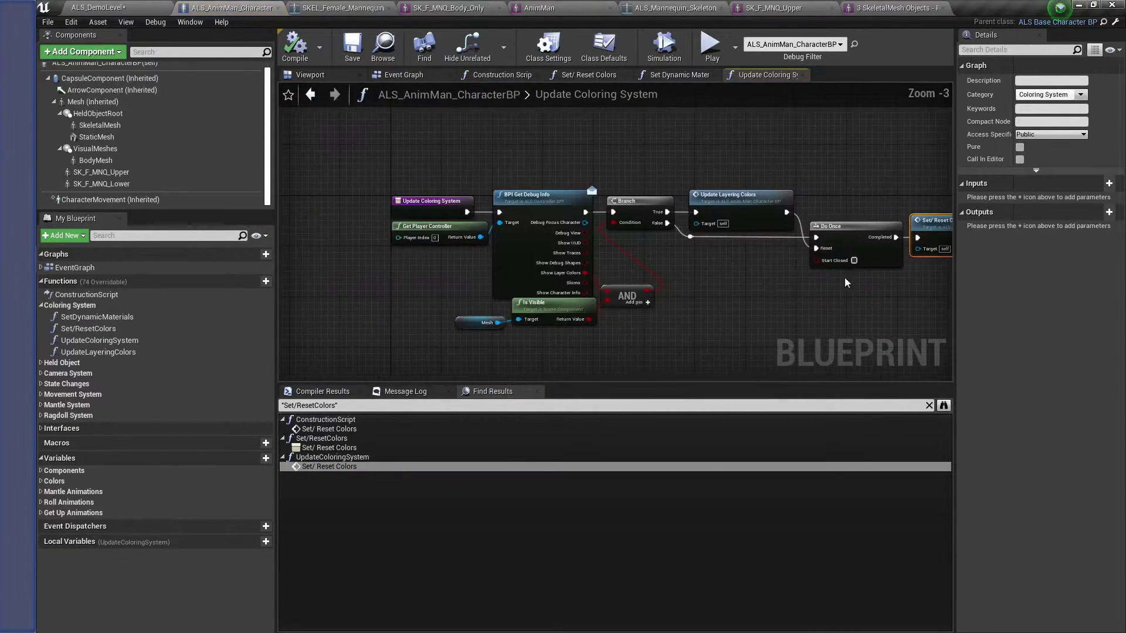
{"action": "scroll", "coordinate": [476, 195], "scroll_direction": "up", "scroll_amount": 3}
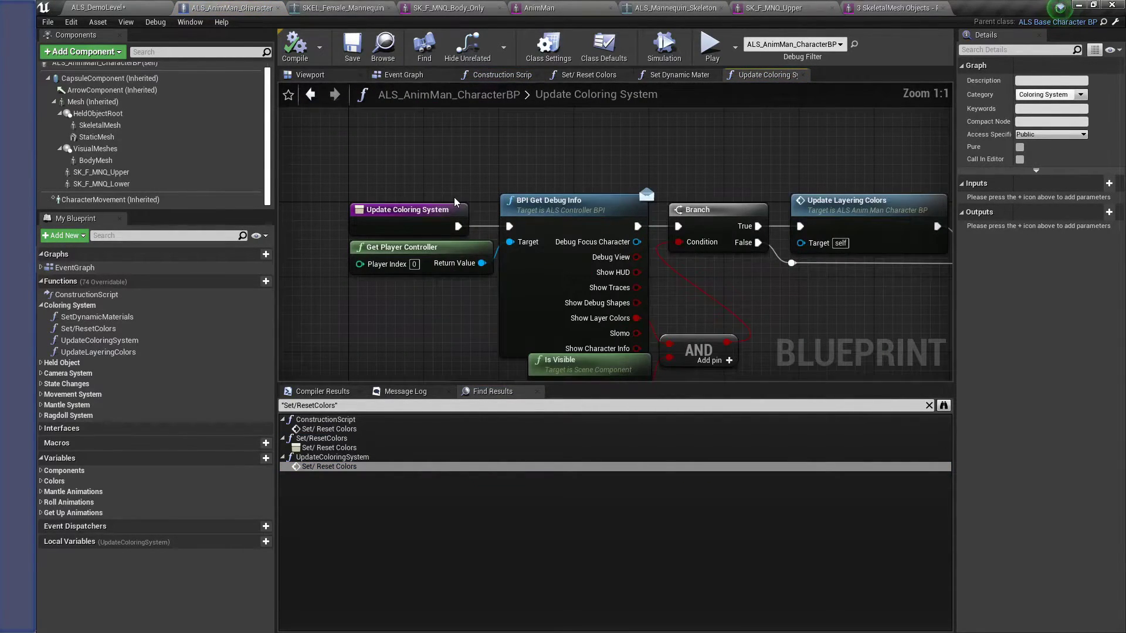
{"action": "left_click", "coordinate": [800, 319]}
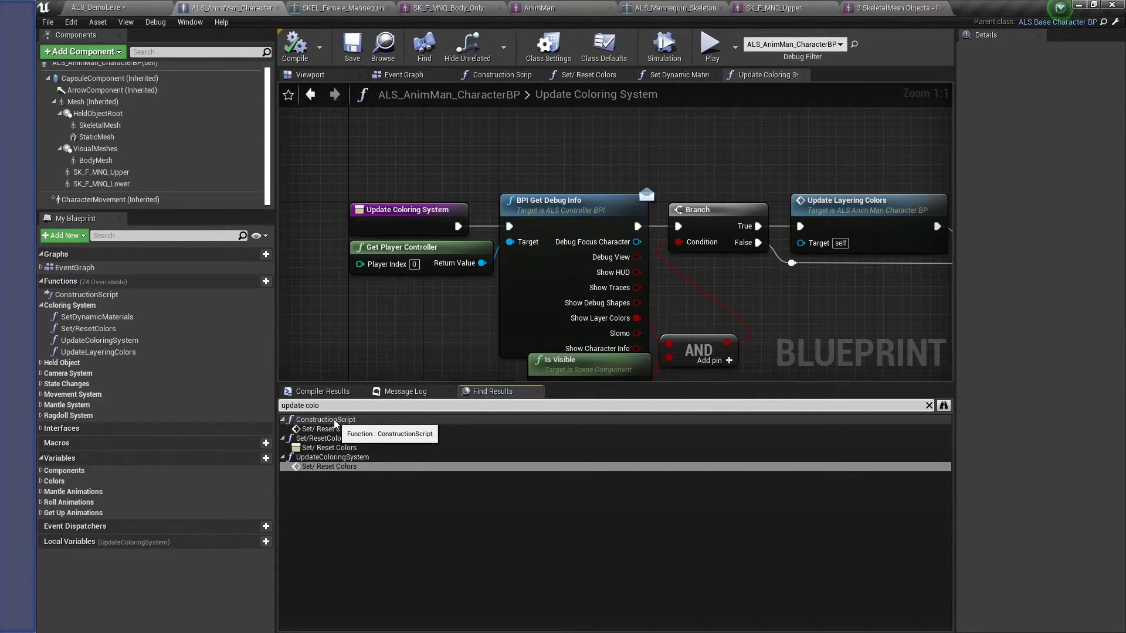
{"action": "type", "text": "em"}
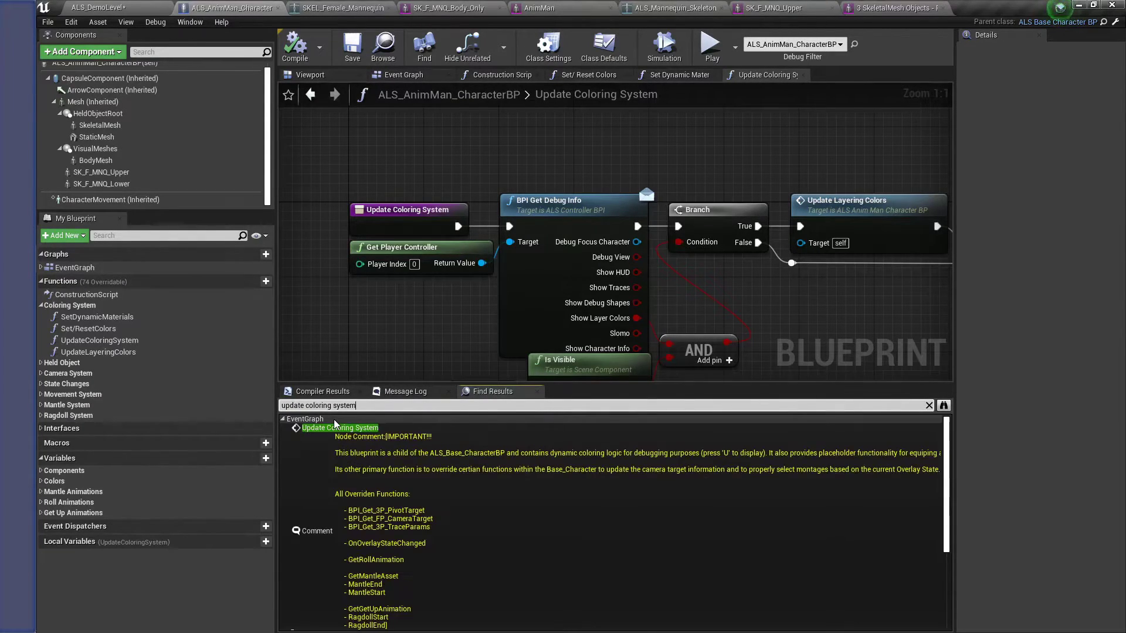
{"action": "double_click", "coordinate": [340, 625]}
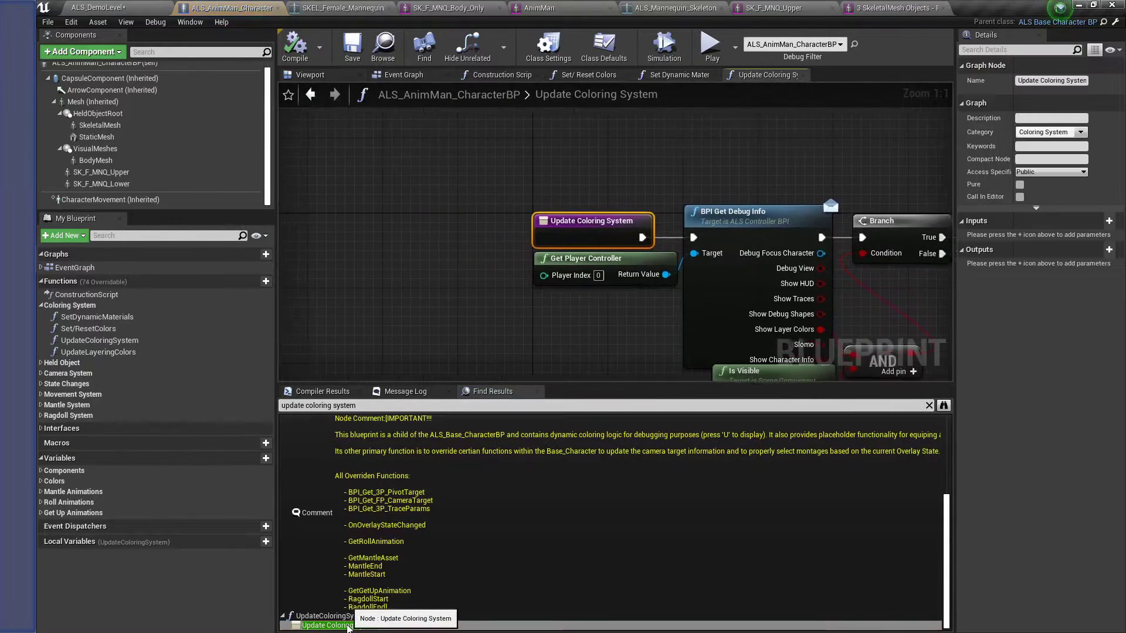
{"action": "scroll", "coordinate": [342, 549], "scroll_direction": "up", "scroll_amount": 1}
{"action": "double_click", "coordinate": [340, 428]}
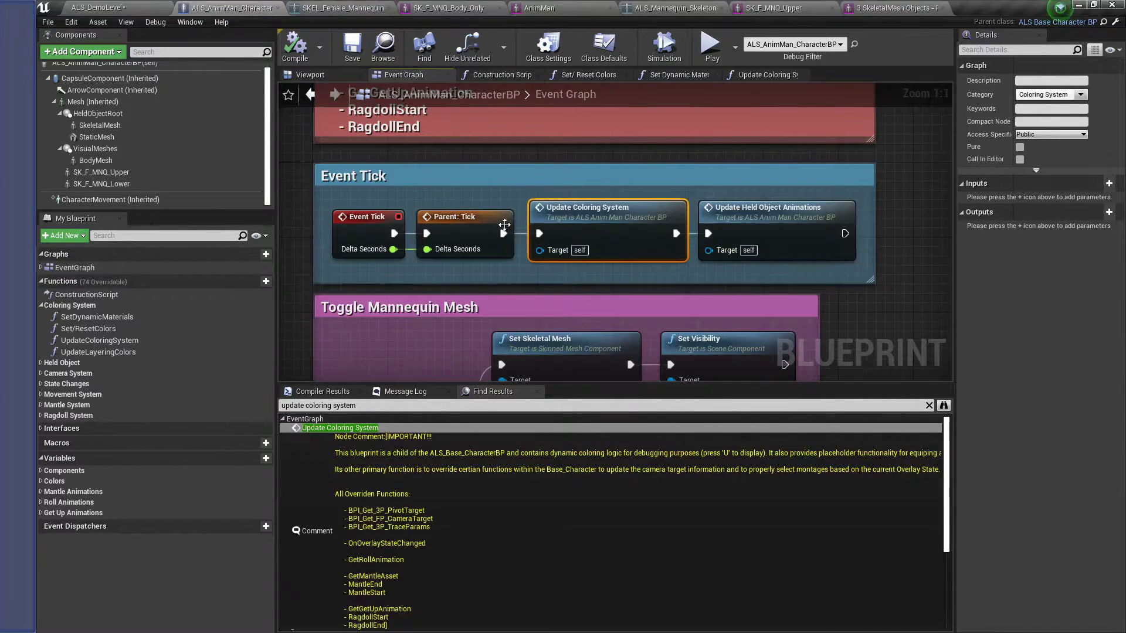
Detach the Update Coloring System node from Event Tick and connect Parent: Tick directly to Update Held Object Animations
{"action": "left_click_drag", "start_coordinate": [583, 209], "coordinate": [584, 134]}
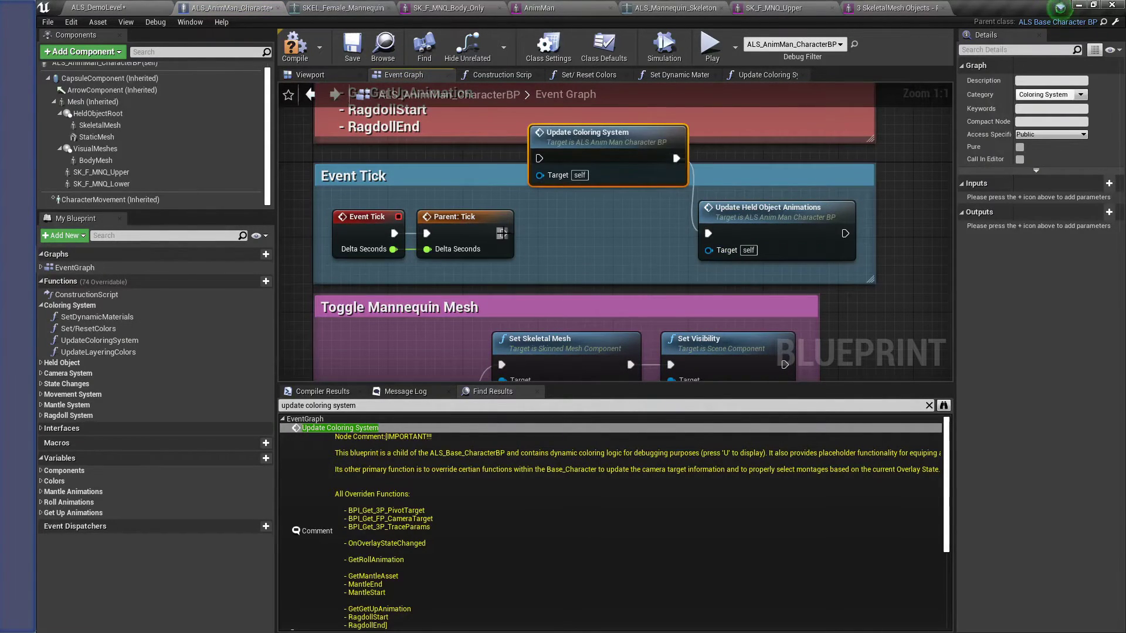
{"action": "left_click_drag", "start_coordinate": [708, 235], "coordinate": [708, 235]}
{"action": "left_click", "coordinate": [729, 223]}
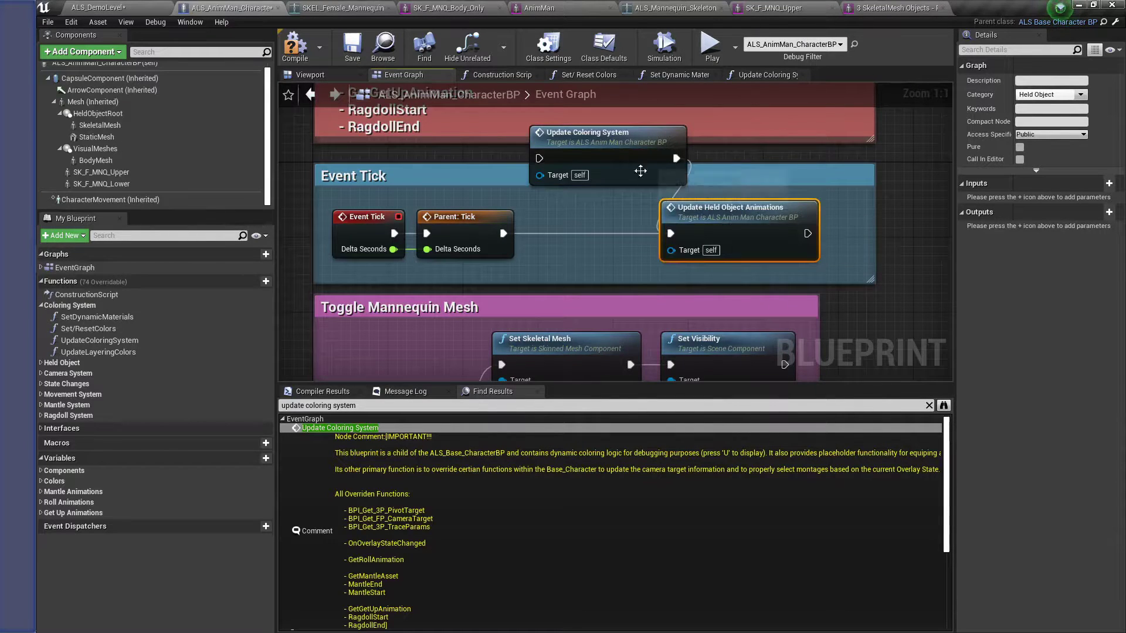
{"action": "scroll", "coordinate": [628, 192], "scroll_direction": "down", "scroll_amount": 3}
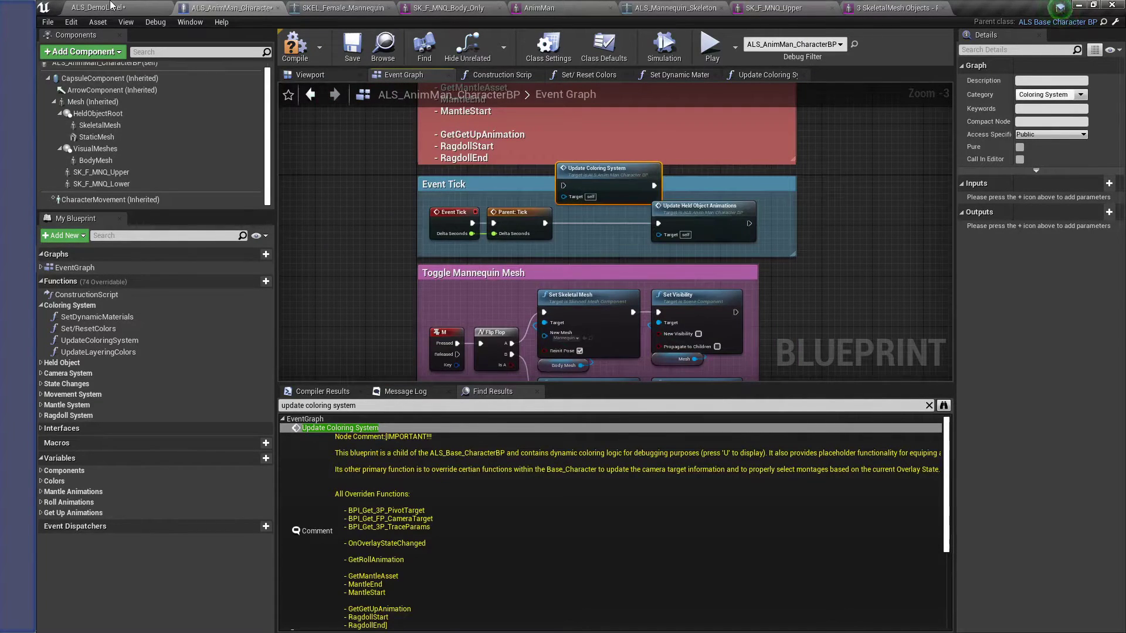
Play the demo level to test the character's running and ragdoll without the coloring update, and stop the session
{"action": "left_click", "coordinate": [98, 7]}
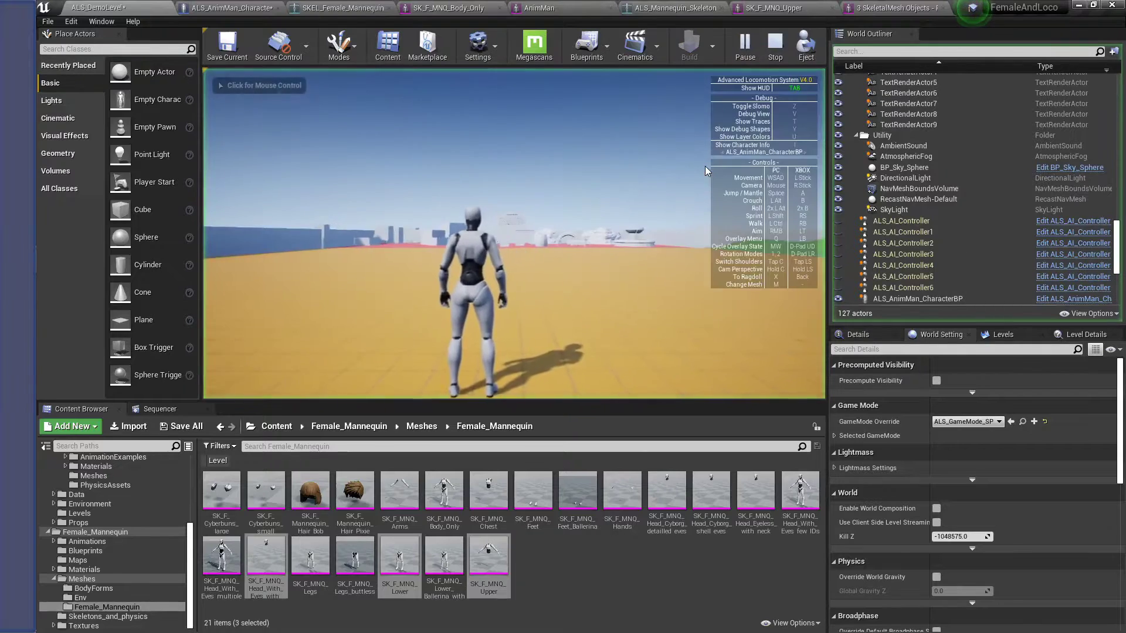
{"action": "left_click", "coordinate": [705, 171]}
{"action": "key", "text": "w"}
{"action": "key", "text": "Escape"}
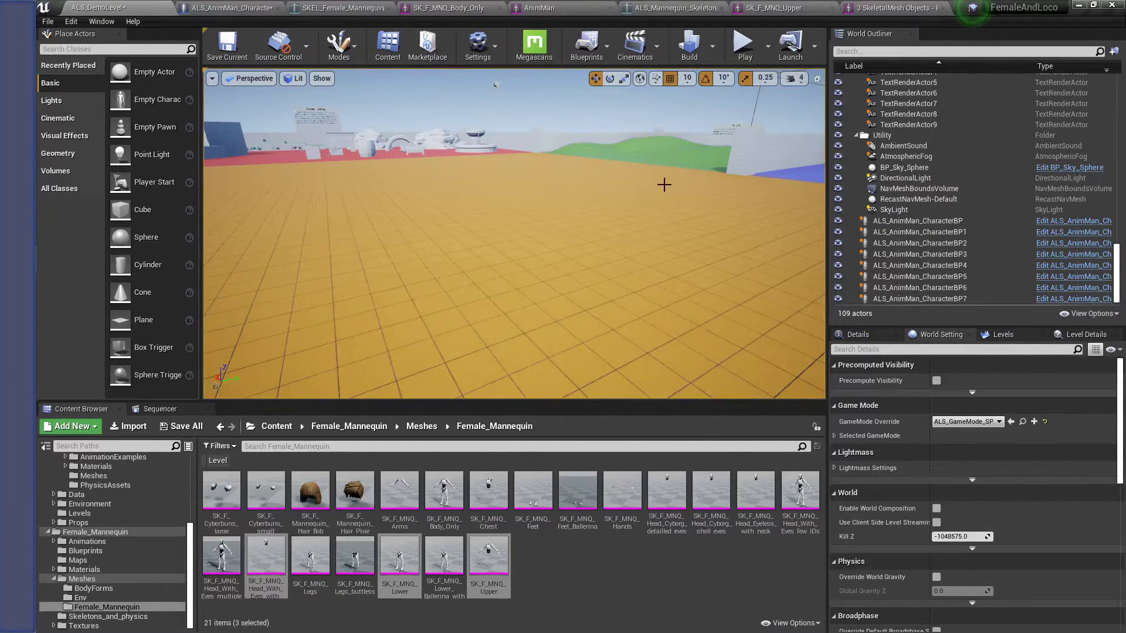
{"action": "left_click", "coordinate": [744, 44]}
{"action": "key", "text": "w"}
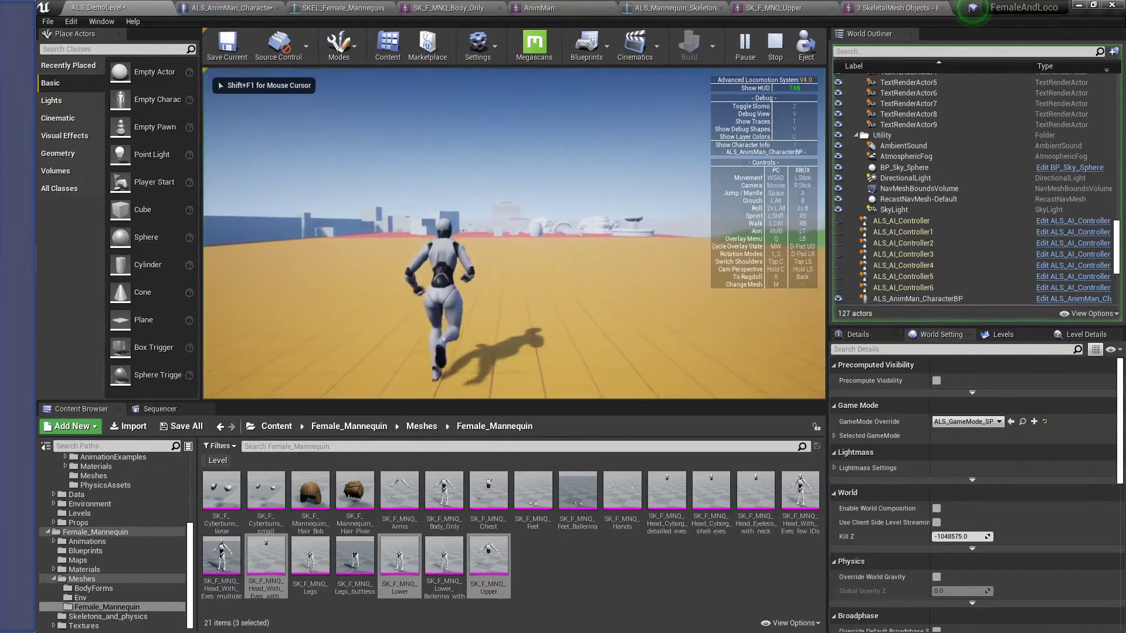
{"action": "key", "text": "c"}
{"action": "key", "text": "c"}
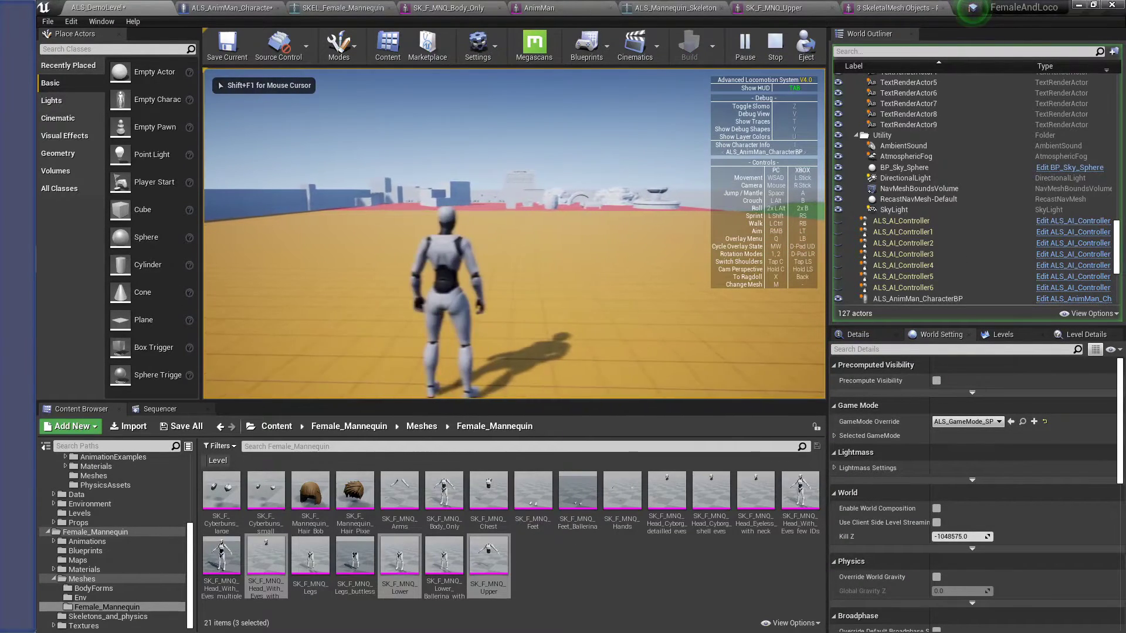
{"action": "key", "text": "w"}
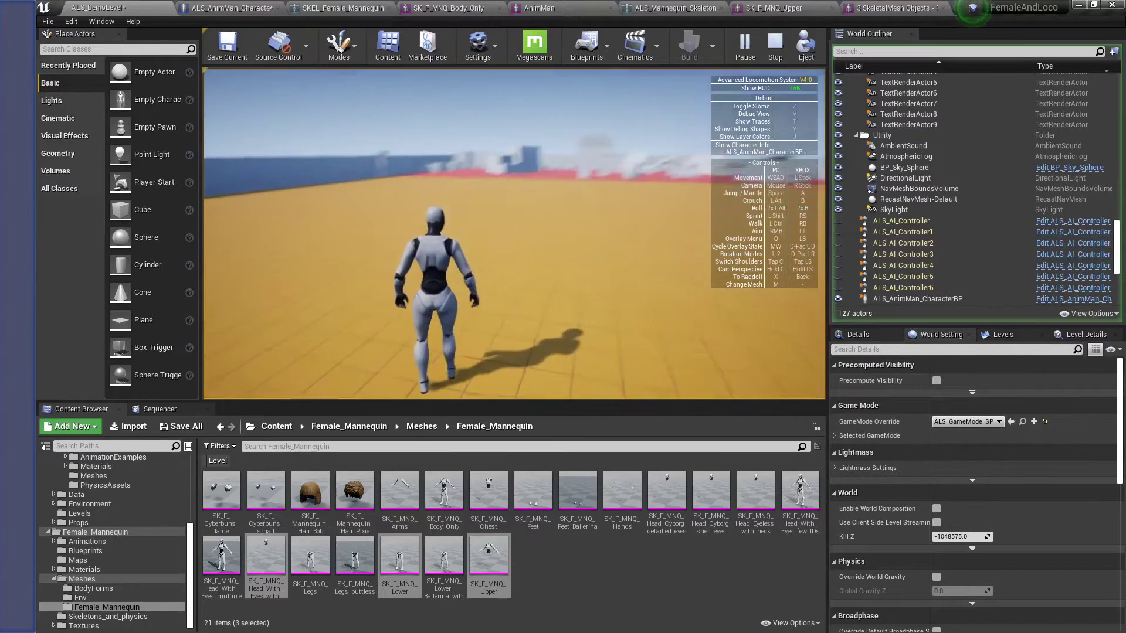
{"action": "key", "text": "x"}
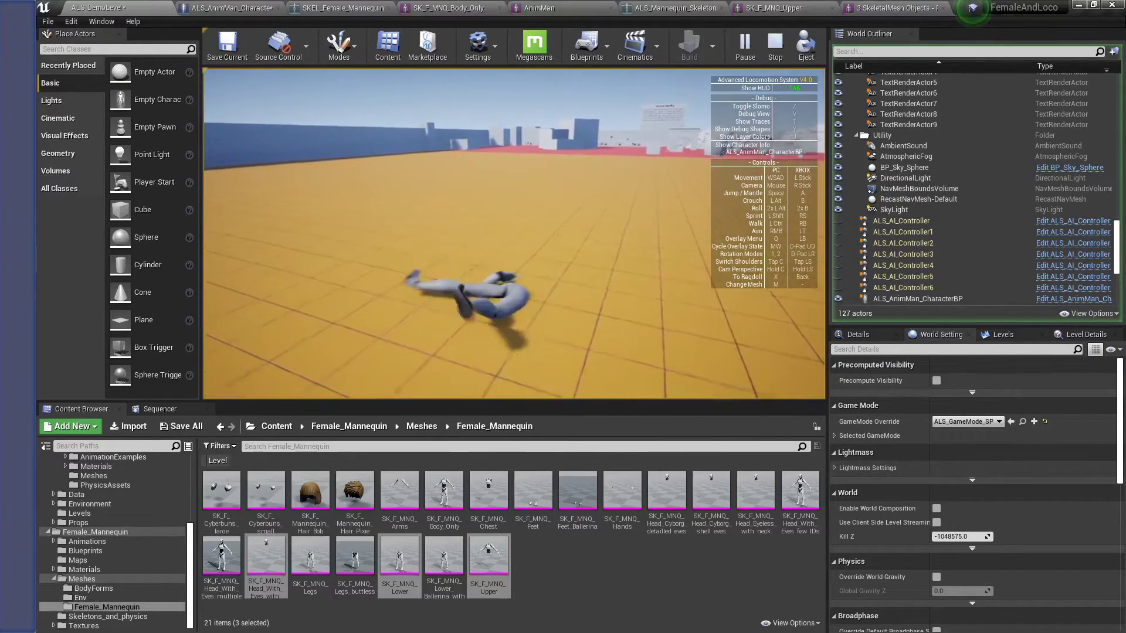
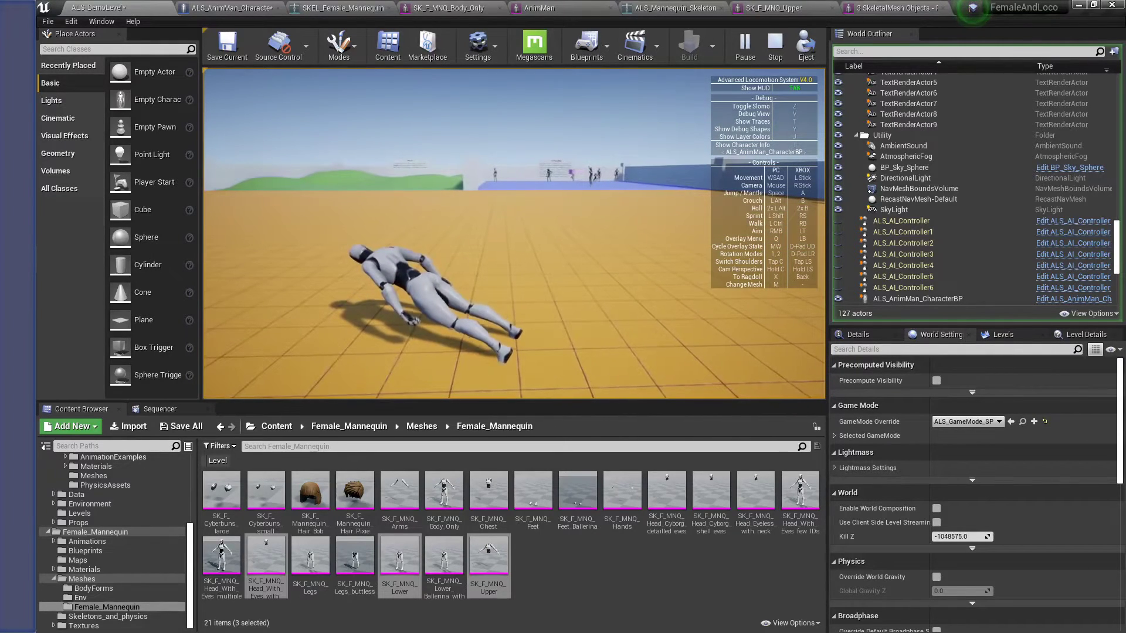
{"action": "key", "text": "Escape"}
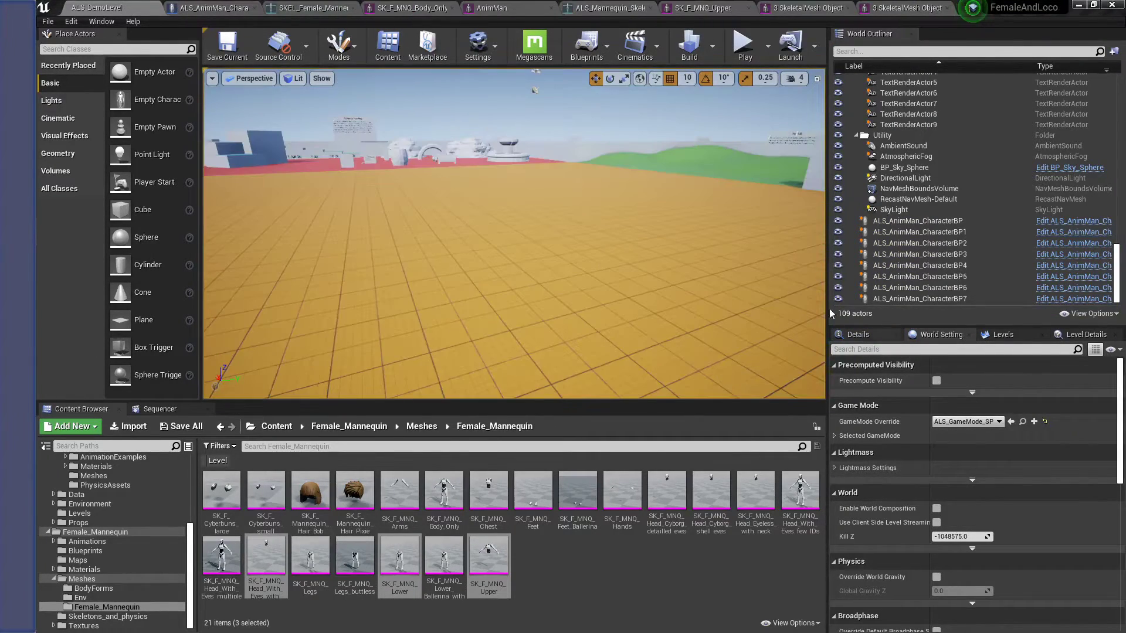
Open SK_F_MNQ_Head_With_Eyes_with_neck, SK_F_MNQ_Lower and SK_F_MNQ_Upper together for bulk editing in the Property Matrix
{"action": "right_click_drag", "start_coordinate": [669, 228], "coordinate": [680, 252]}
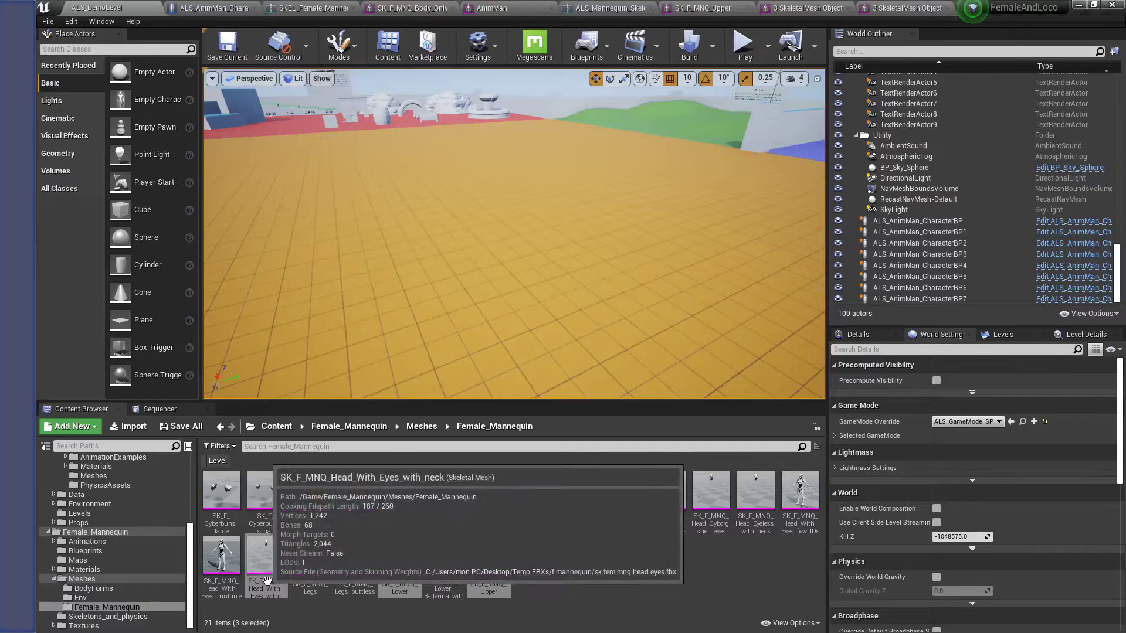
{"action": "left_click", "coordinate": [602, 587]}
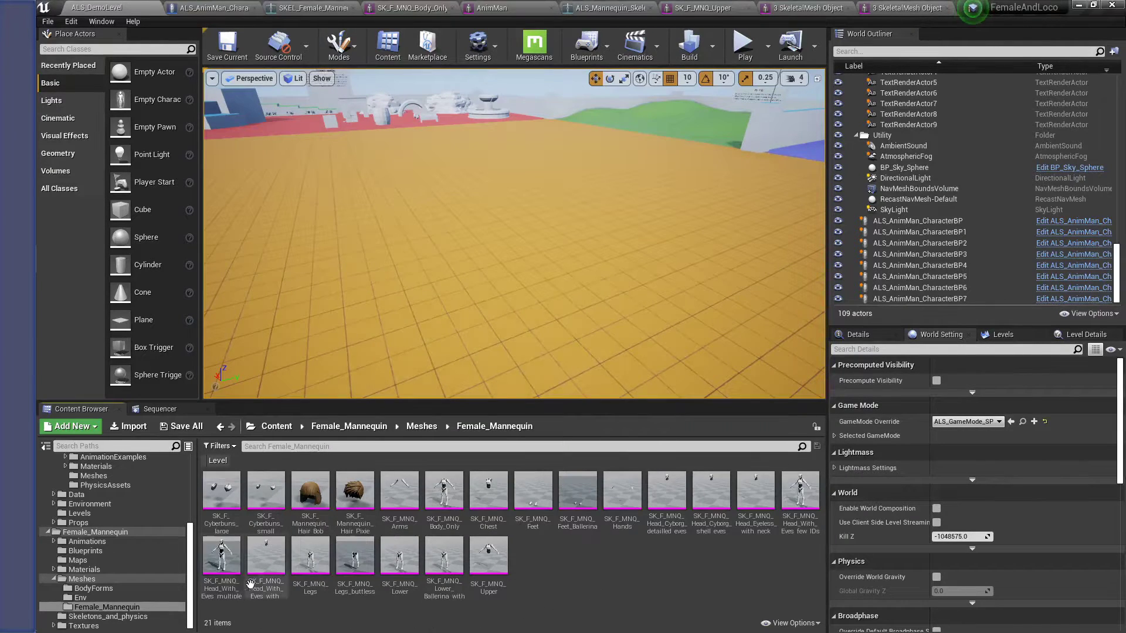
{"action": "left_click", "coordinate": [266, 556]}
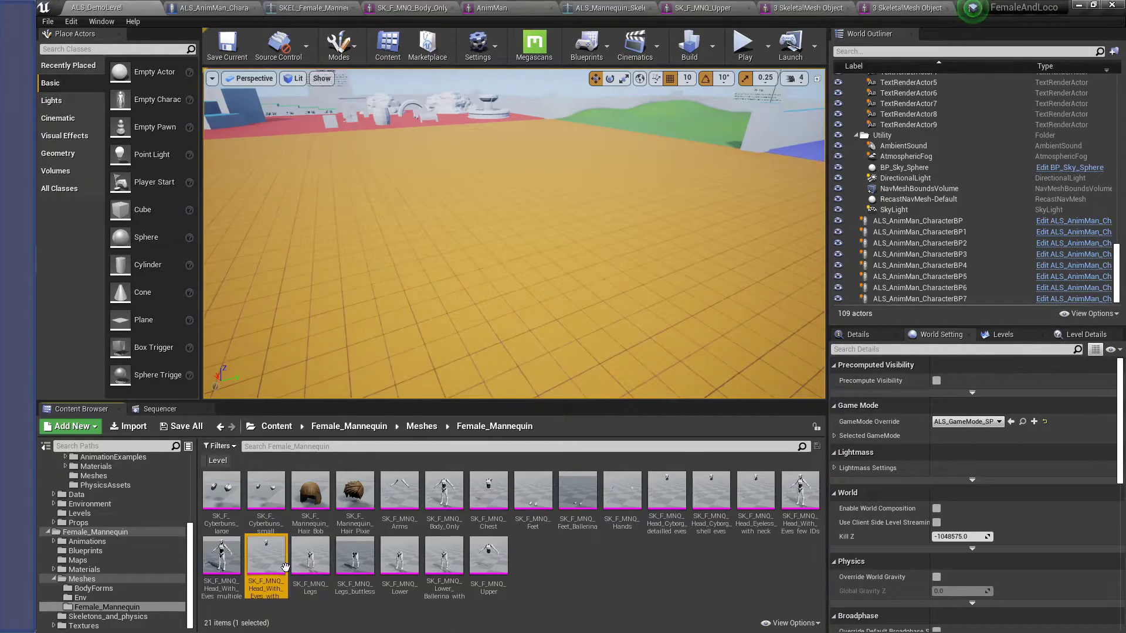
{"action": "left_click", "coordinate": [399, 556], "text": "ctrl"}
{"action": "left_click", "coordinate": [488, 556], "text": "ctrl"}
{"action": "right_click", "coordinate": [487, 562]}
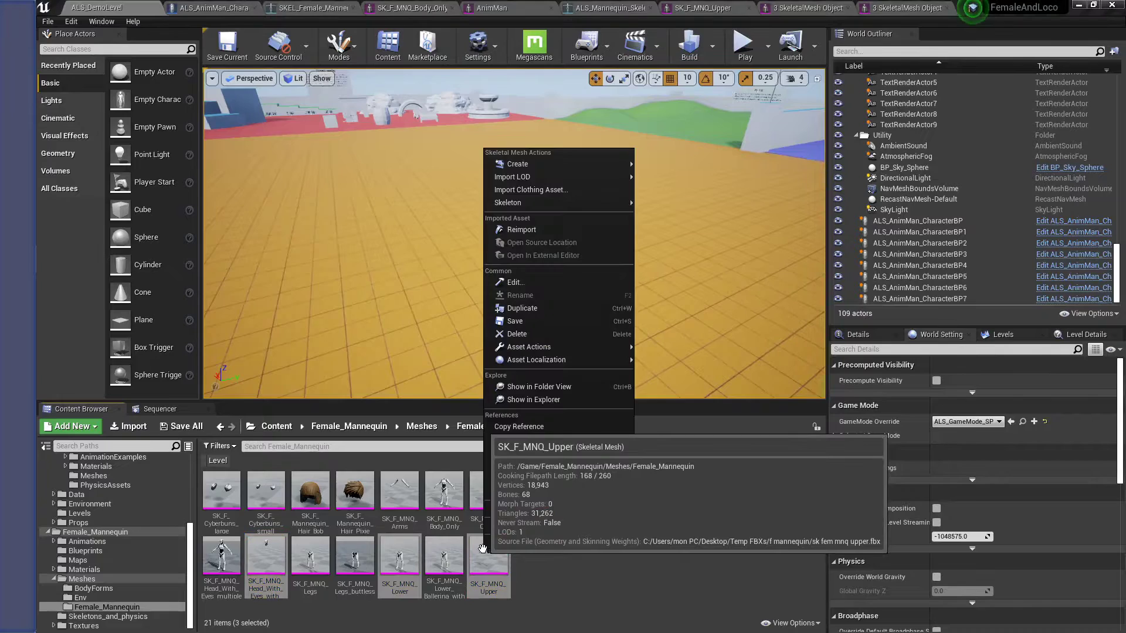
{"action": "mouse_move", "coordinate": [587, 351]}
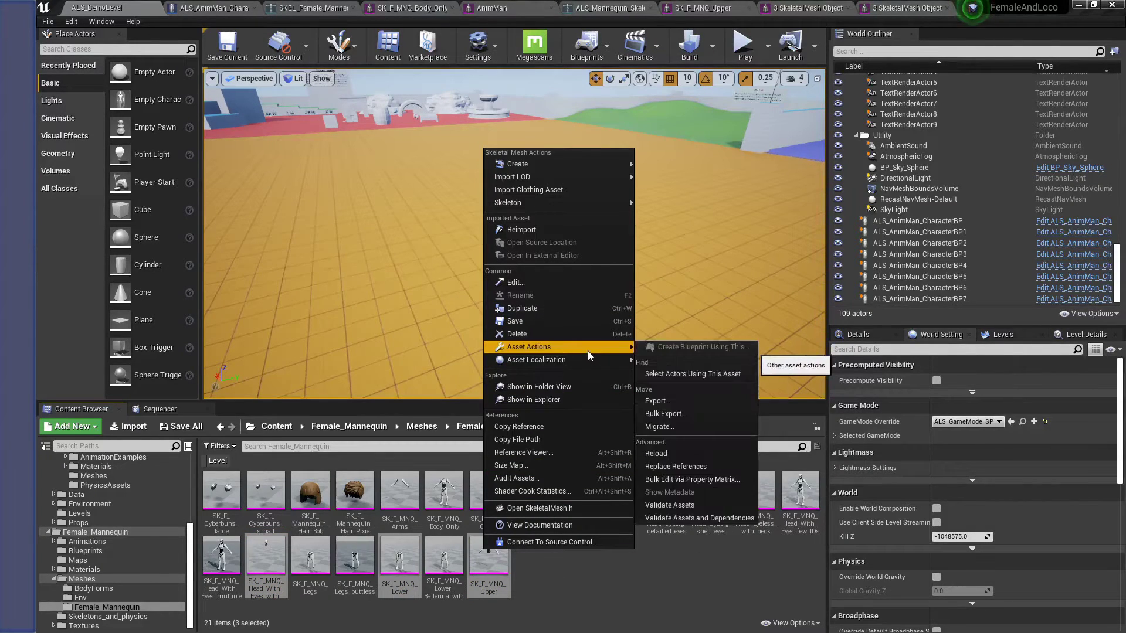
{"action": "left_click", "coordinate": [713, 479]}
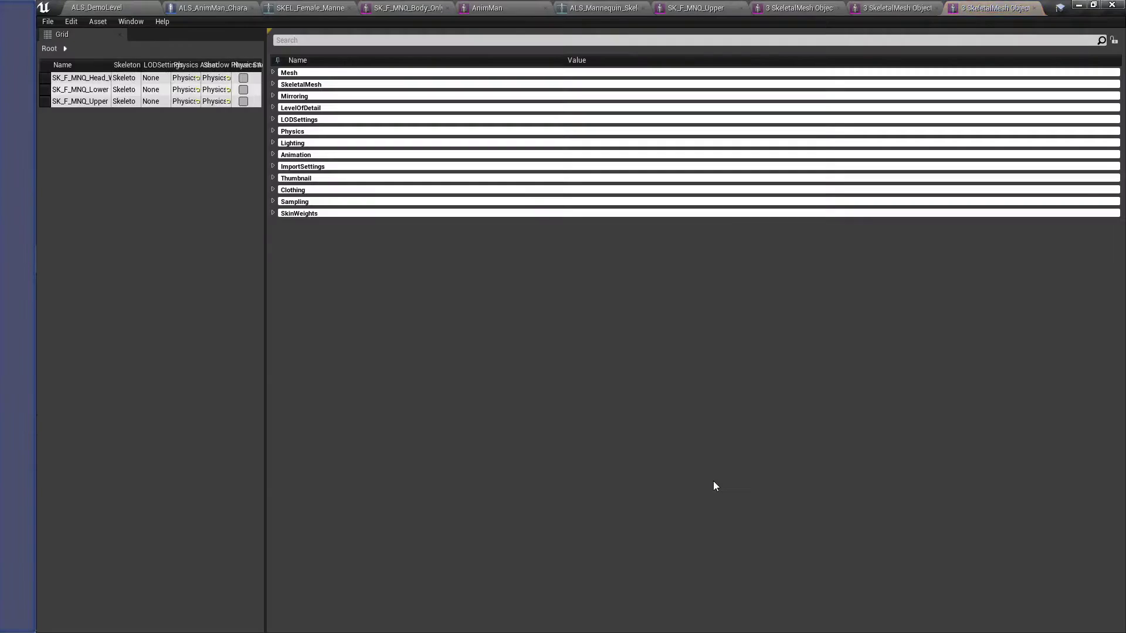
Set the Physics Asset of the three skeletal meshes to AnimMan_PhysicsAsset and save
{"action": "left_click", "coordinate": [273, 132]}
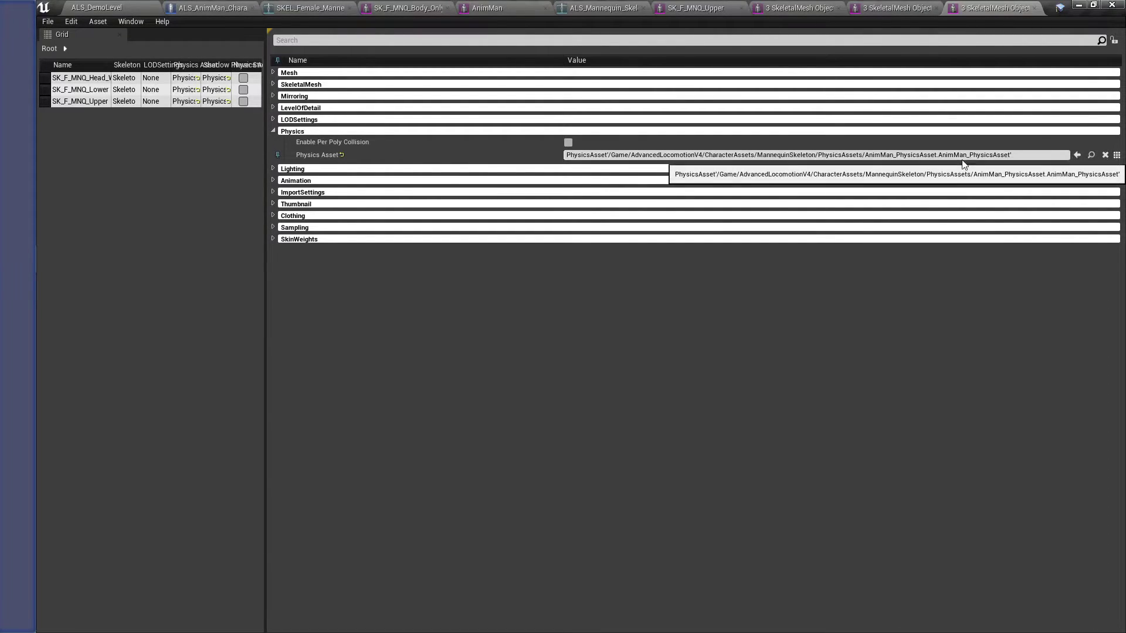
{"action": "left_click", "coordinate": [1117, 155]}
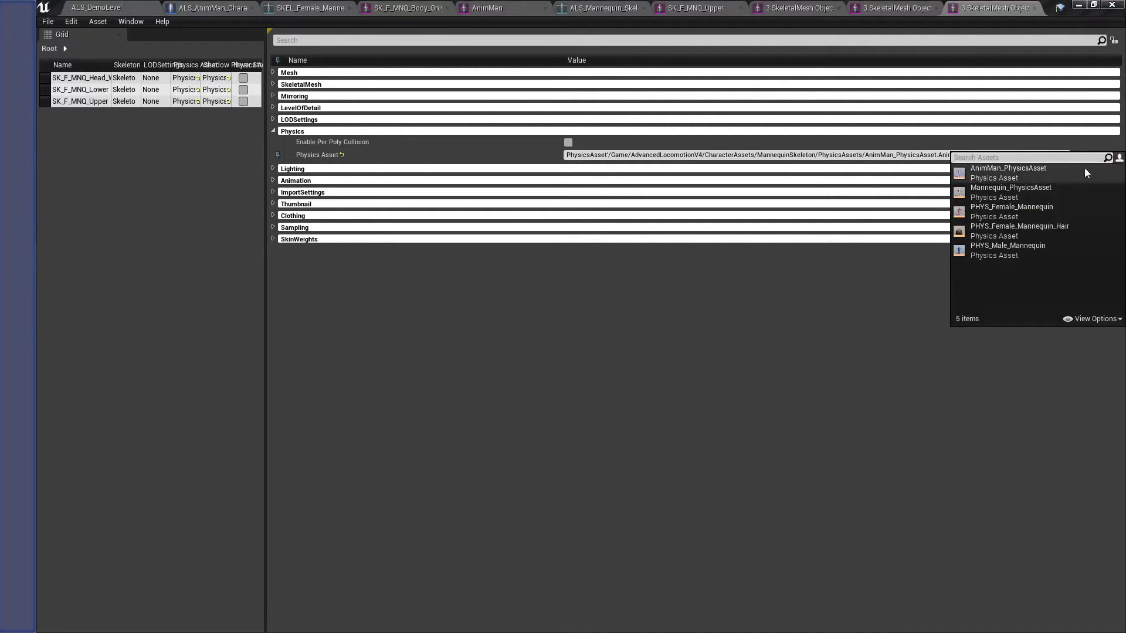
{"action": "left_click", "coordinate": [1038, 169]}
{"action": "key", "text": "ctrl+s"}
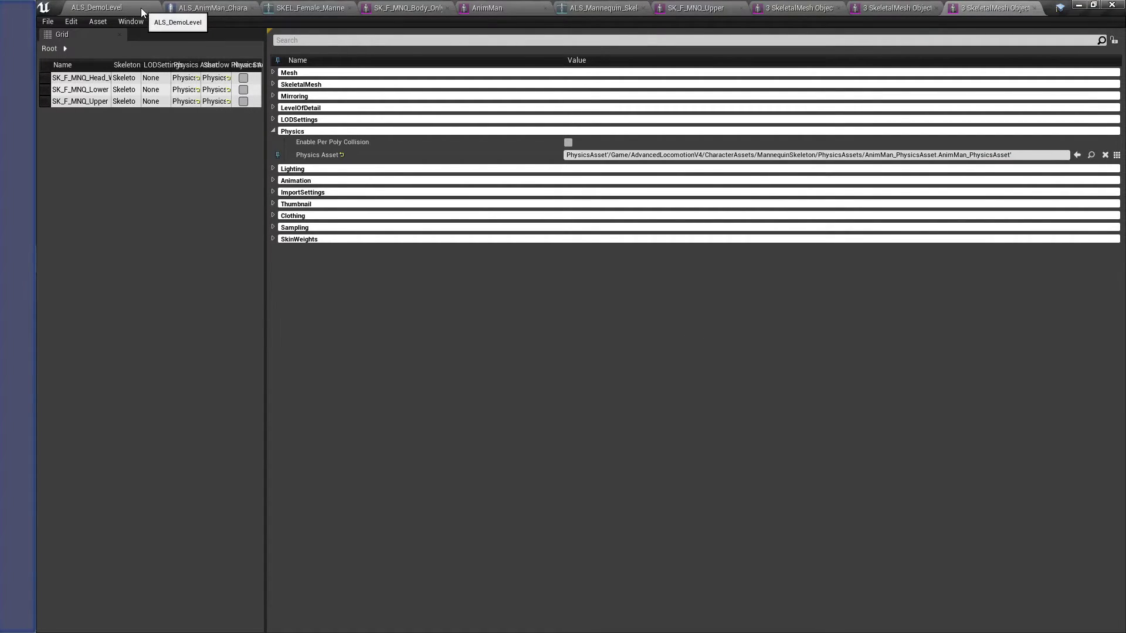
Play the demo level, send the running character into ragdoll, make it get up and run again, and stop the session
{"action": "left_click", "coordinate": [108, 6]}
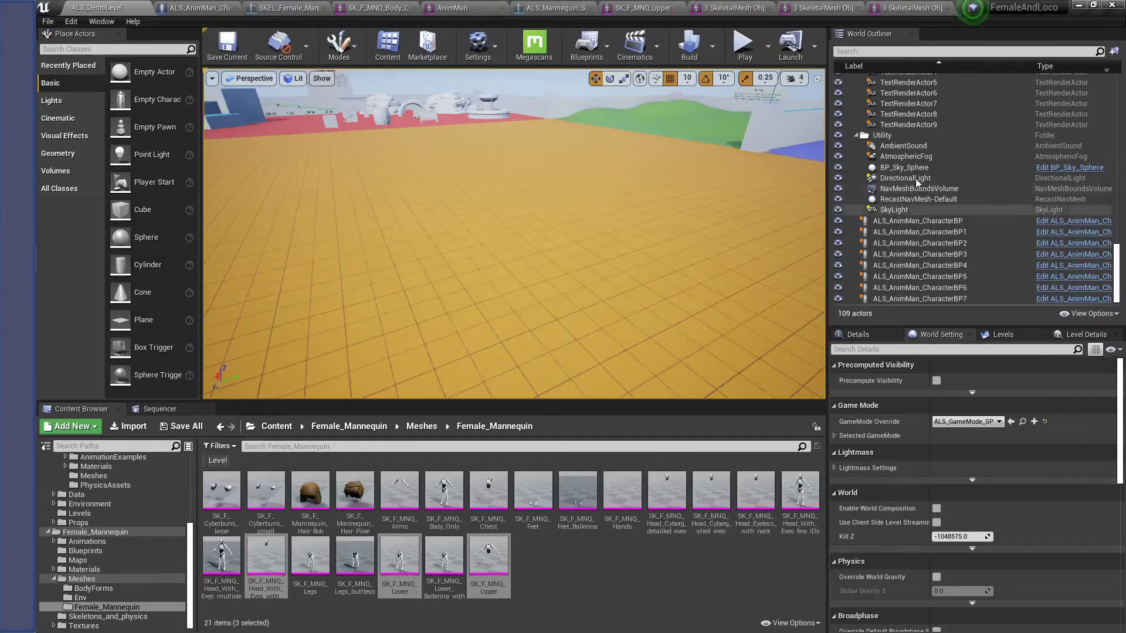
{"action": "left_click", "coordinate": [744, 46]}
{"action": "key", "text": "w"}
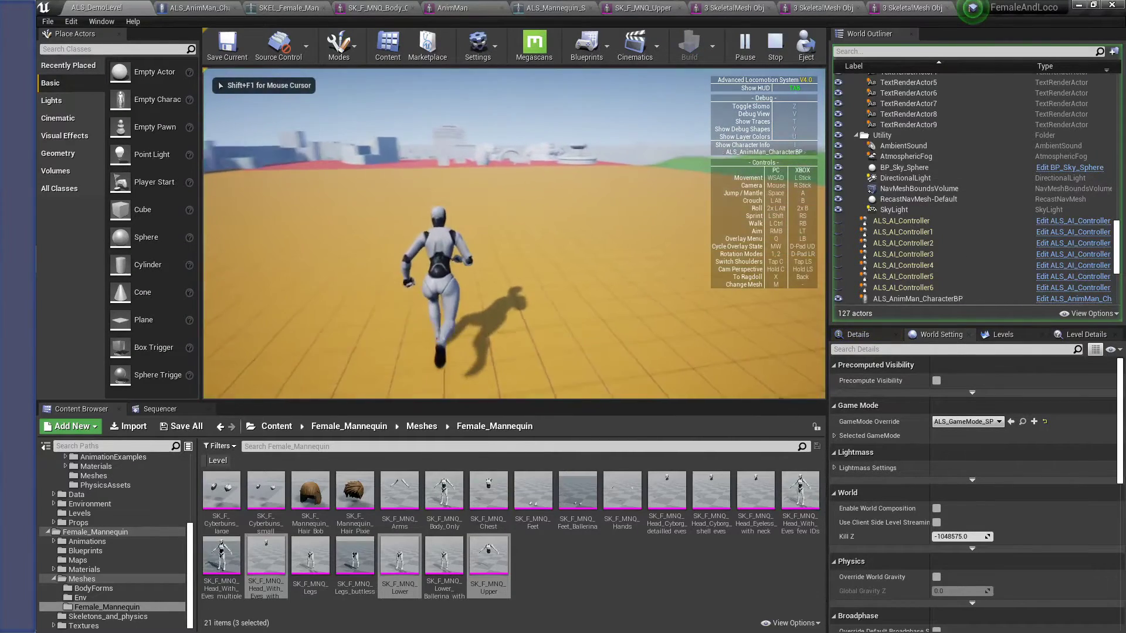
{"action": "key", "text": "x"}
{"action": "key", "text": "x"}
{"action": "key", "text": "w"}
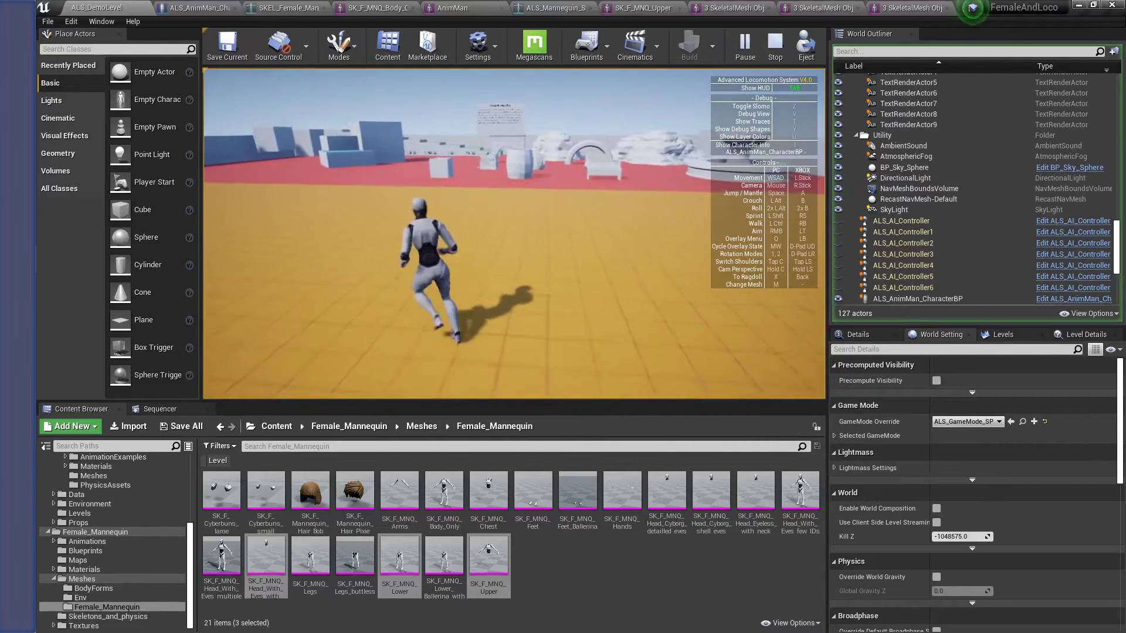
{"action": "key", "text": "Escape"}
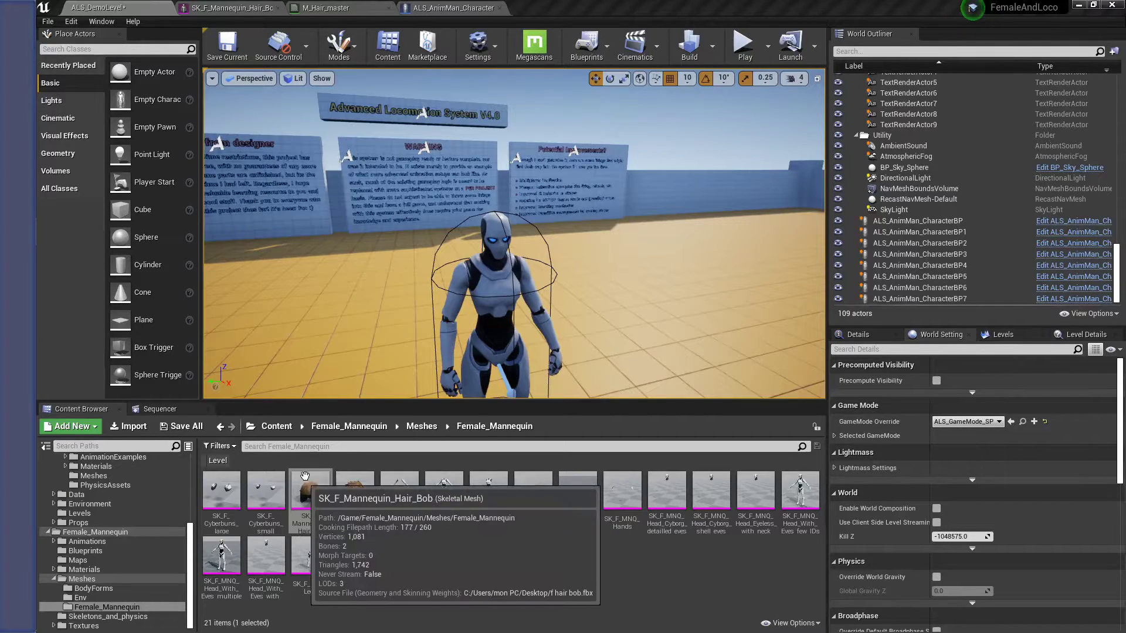
Open the SK_F_Mannequin_Hair_Bob skeletal mesh and examine the hair up close
{"action": "double_click", "coordinate": [316, 505]}
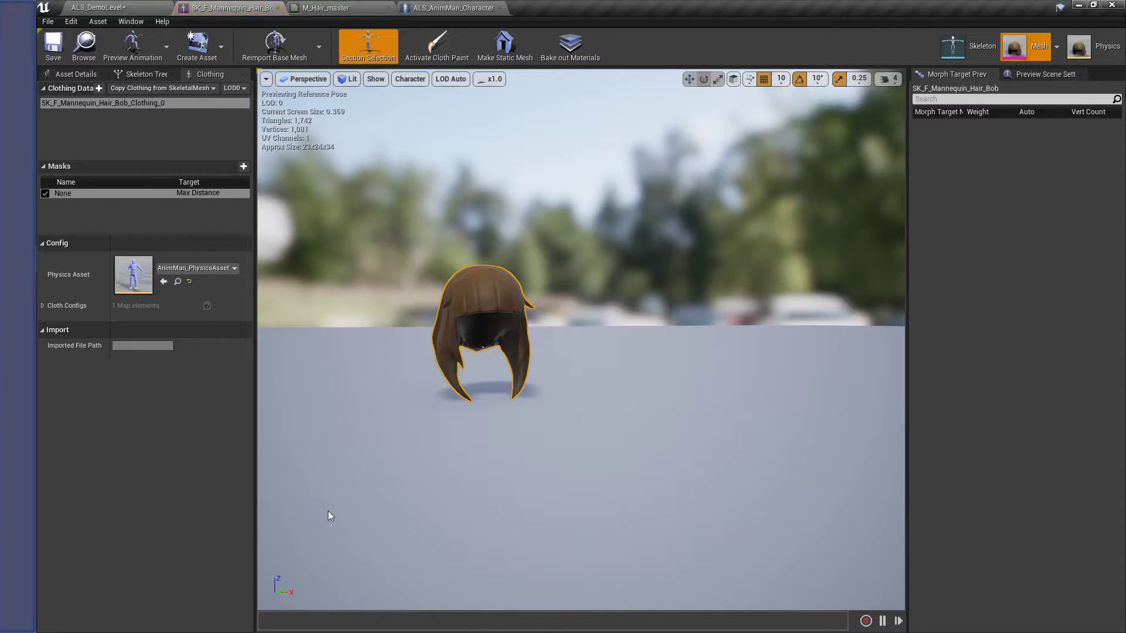
{"action": "right_click_drag", "start_coordinate": [625, 402], "coordinate": [588, 412]}
{"action": "key", "text": "w"}
{"action": "key", "text": "w"}
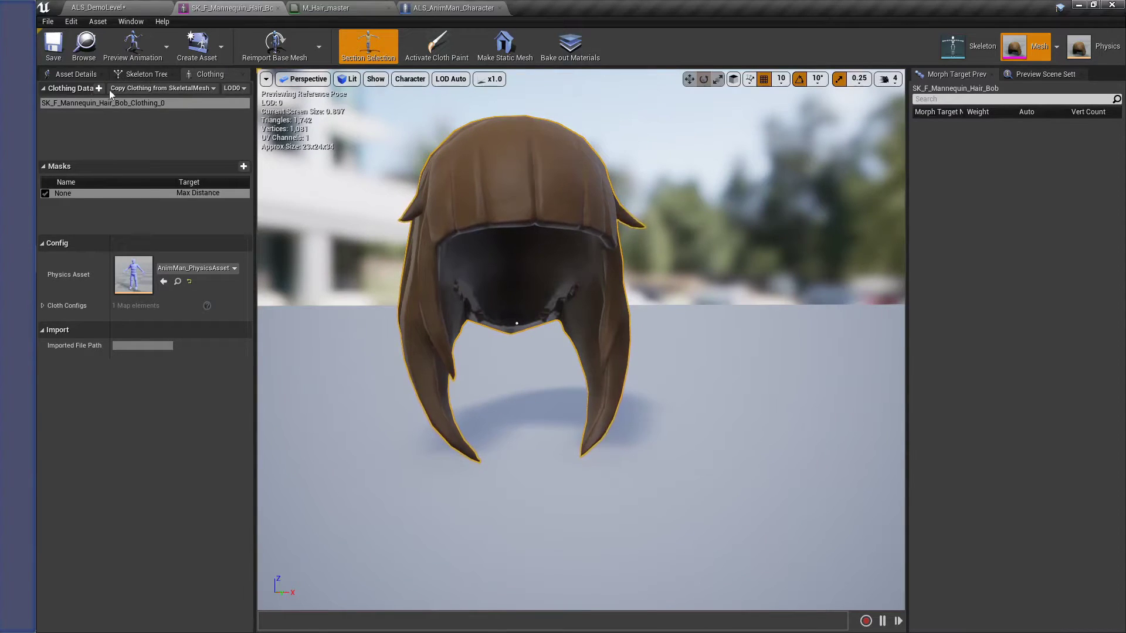
Open the hair bob's Element 0 material instance and review its texture, scalar and vector parameters
{"action": "left_click", "coordinate": [75, 74]}
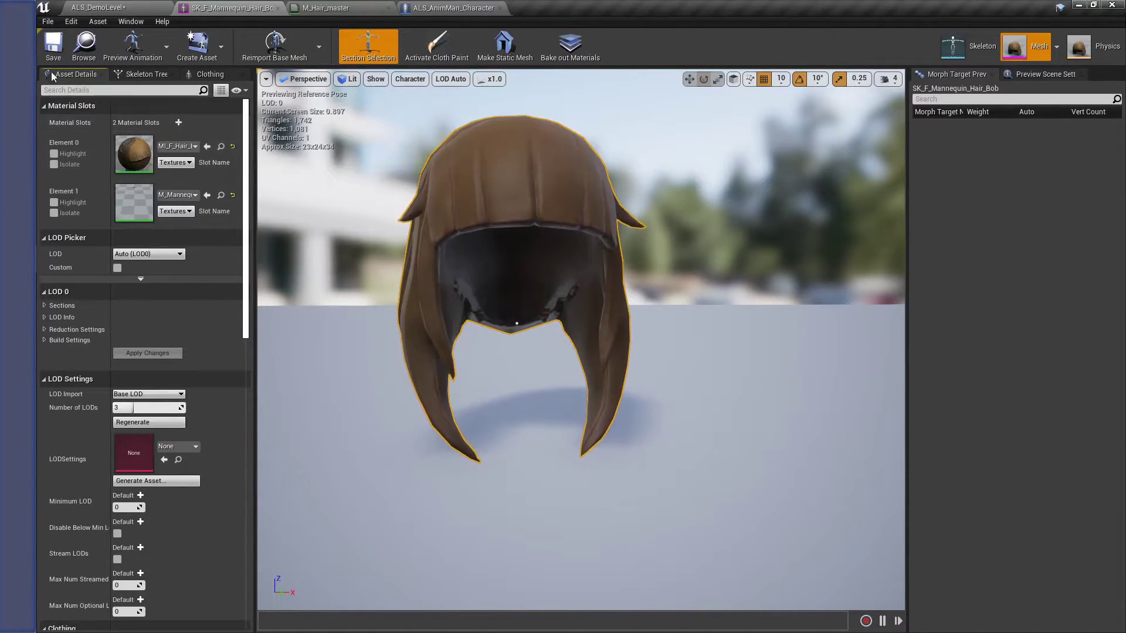
{"action": "double_click", "coordinate": [135, 149]}
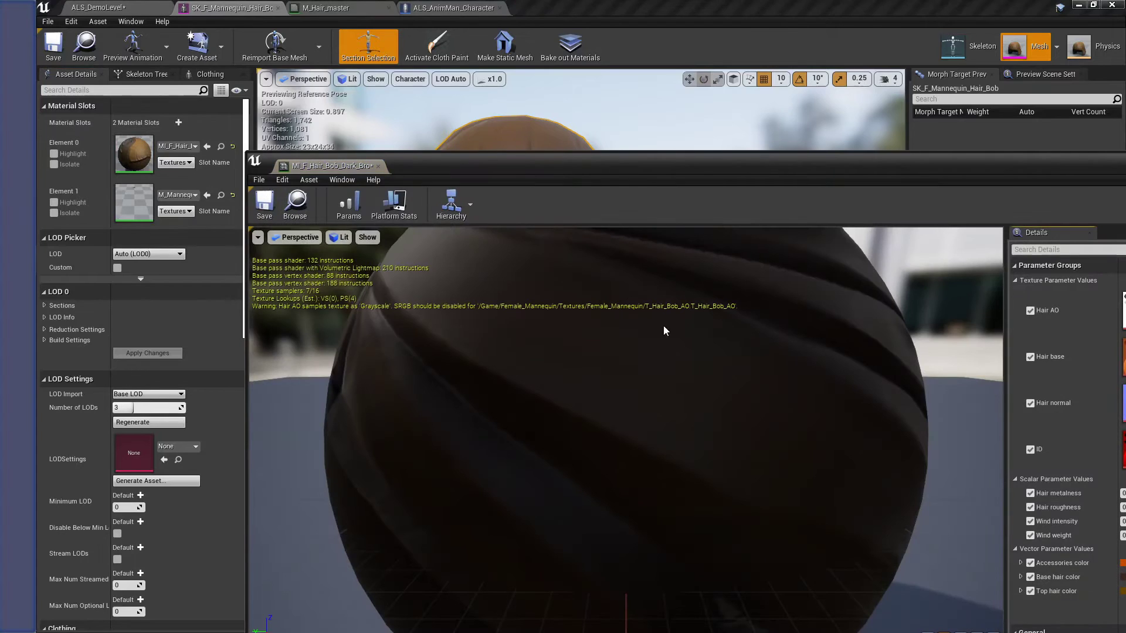
{"action": "left_click_drag", "start_coordinate": [680, 176], "coordinate": [486, 76]}
{"action": "scroll", "coordinate": [921, 439], "scroll_direction": "down", "scroll_amount": 2}
{"action": "scroll", "coordinate": [924, 440], "scroll_direction": "down", "scroll_amount": 1}
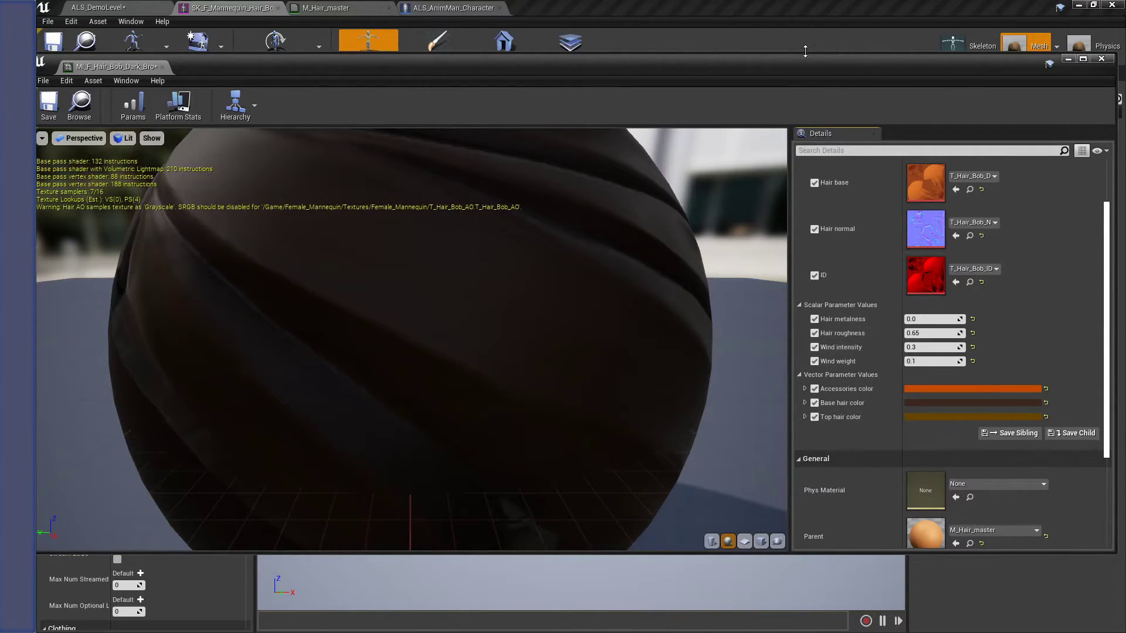
Place the hair material instance window beside the hair preview and test Wind weight at 4, 1.5 and 1, settling on 0.25
{"action": "left_click_drag", "start_coordinate": [807, 68], "coordinate": [881, 116]}
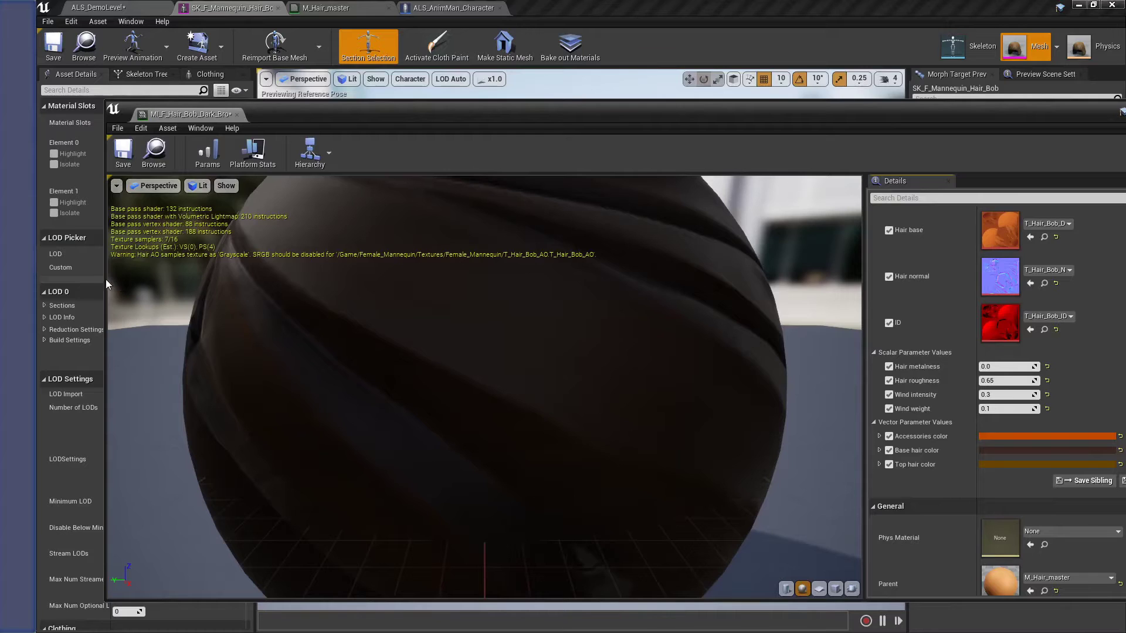
{"action": "left_click_drag", "start_coordinate": [108, 284], "coordinate": [658, 284]}
{"action": "left_click_drag", "start_coordinate": [884, 103], "coordinate": [838, 63]}
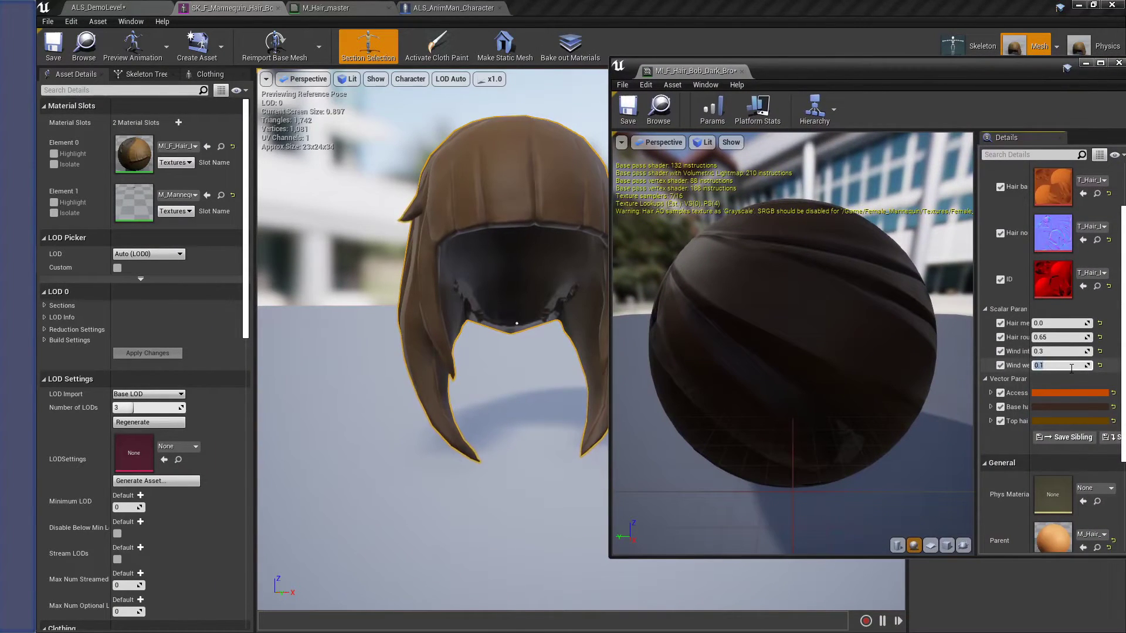
{"action": "key", "text": "Return"}
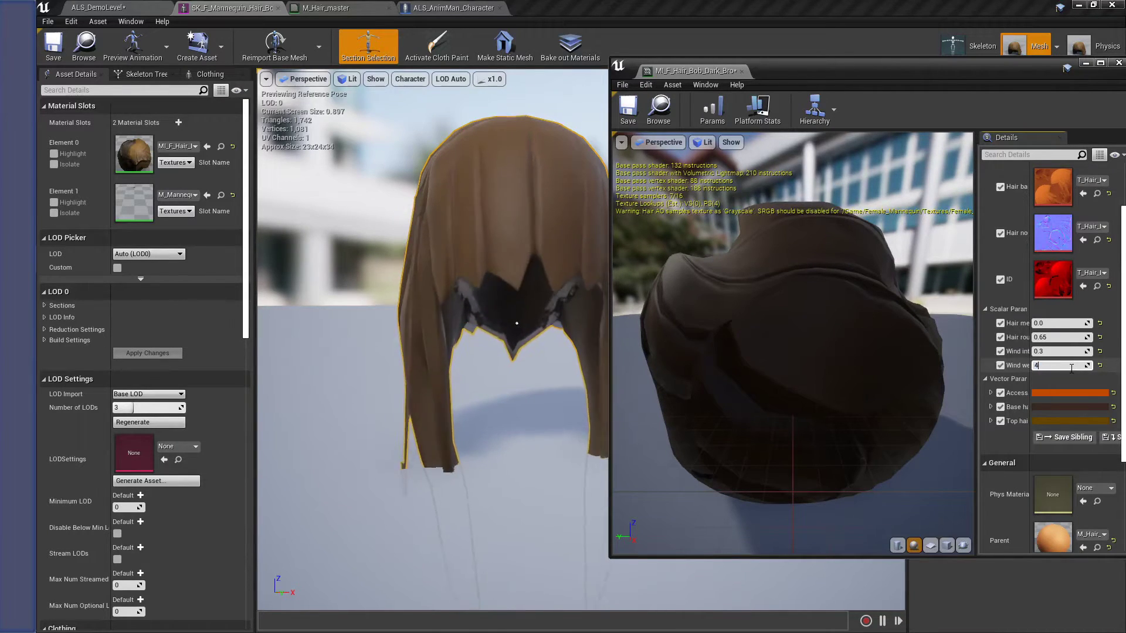
{"action": "type", "text": "4"}
{"action": "key", "text": "Return"}
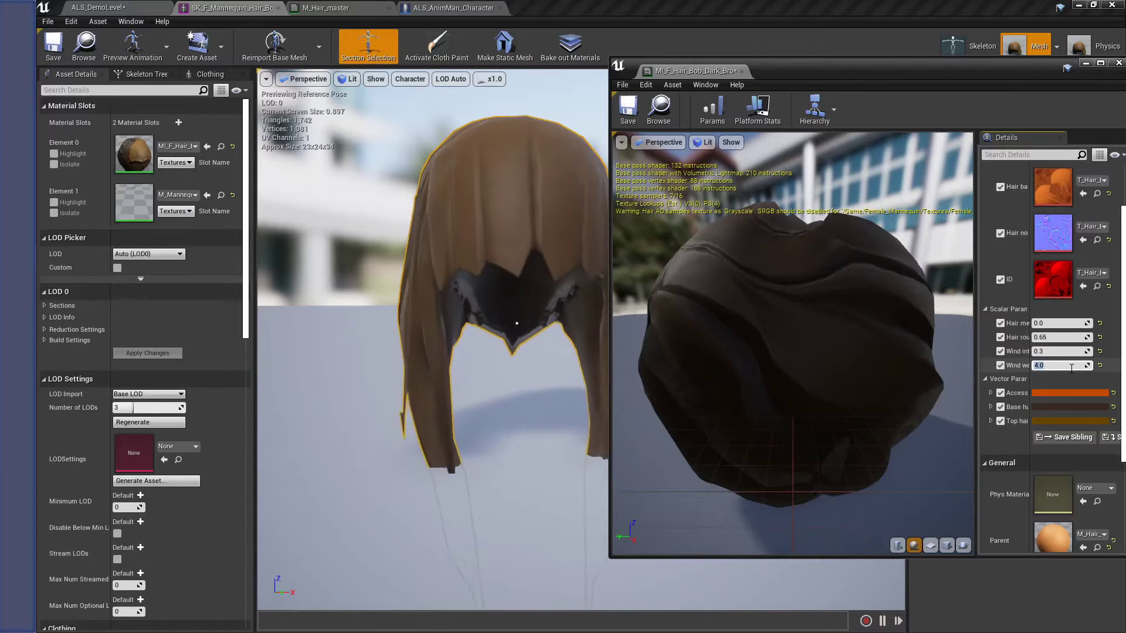
{"action": "type", "text": "1.5"}
{"action": "key", "text": "Return"}
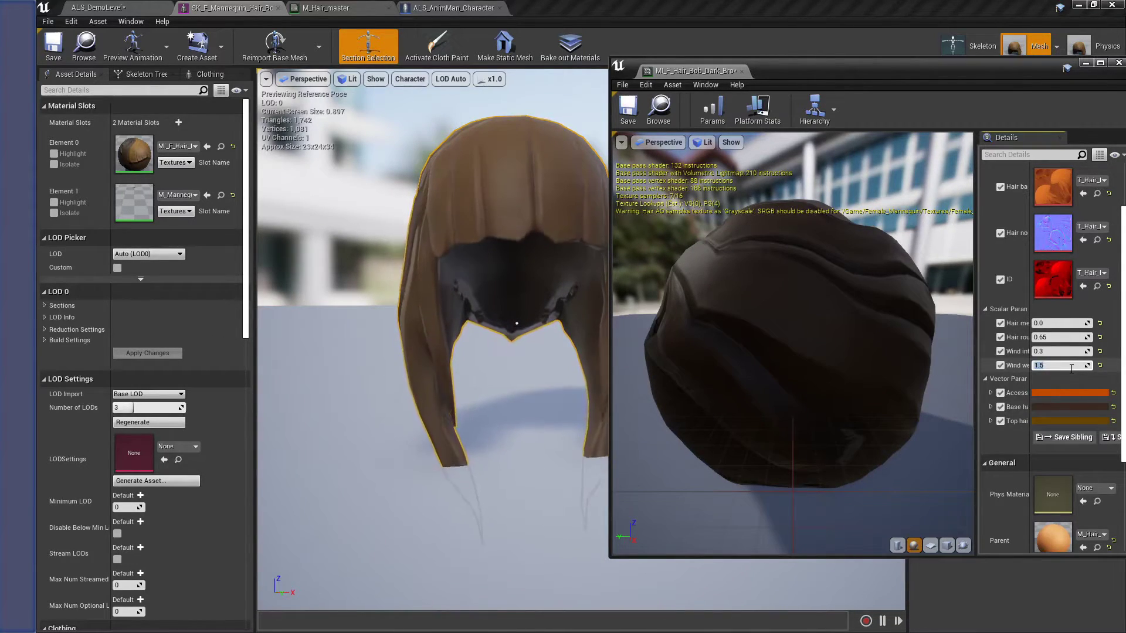
{"action": "type", "text": "1"}
{"action": "key", "text": "Return"}
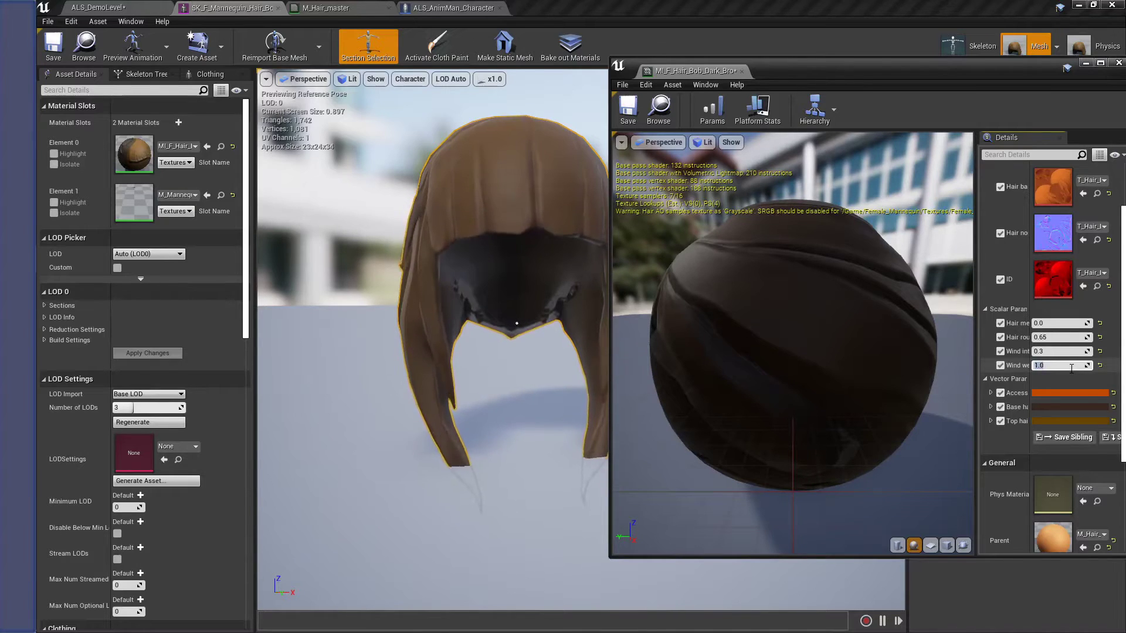
{"action": "type", "text": "0.4"}
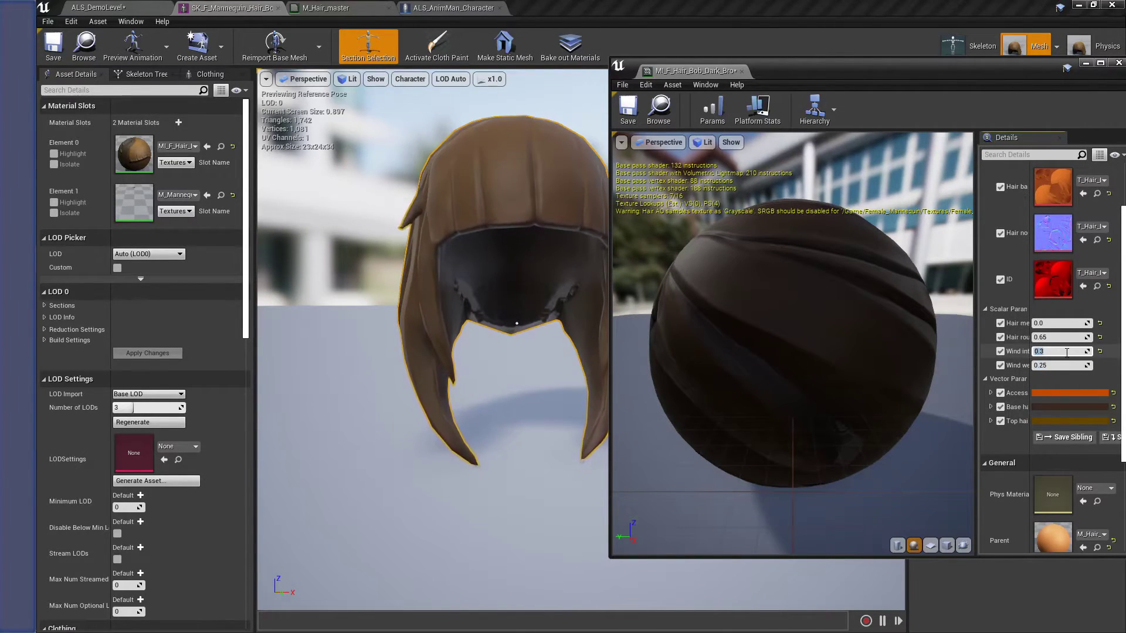
Test the hair material's Wind intensity at 8 and 1, settle on 0.4, and check the hair from a distance
{"action": "type", "text": "8"}
{"action": "key", "text": "Return"}
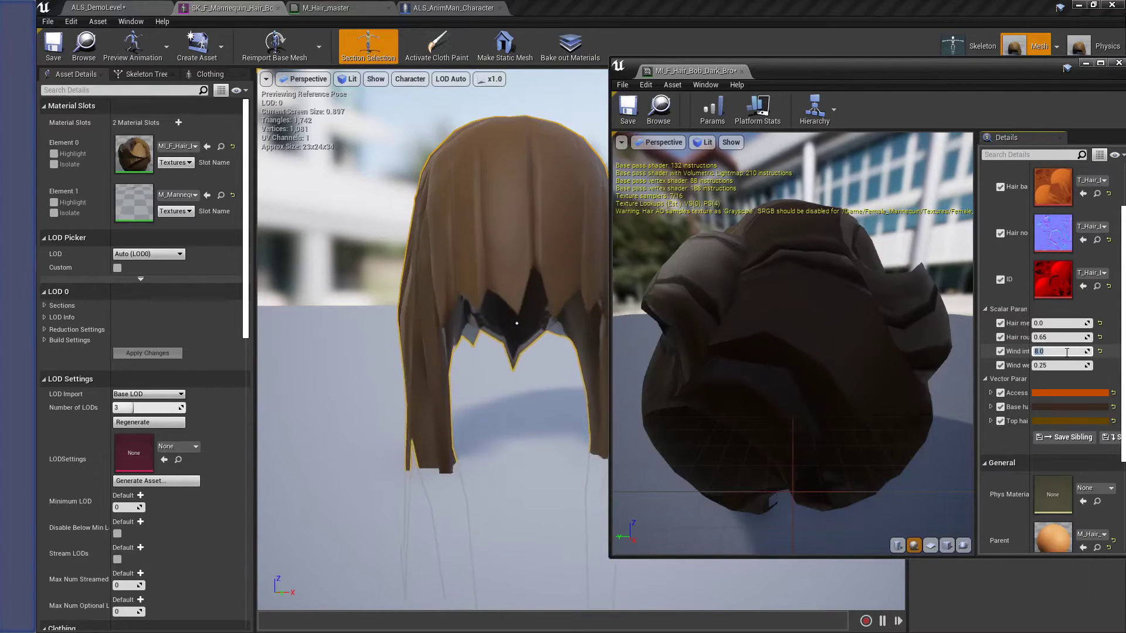
{"action": "type", "text": "1"}
{"action": "key", "text": "Return"}
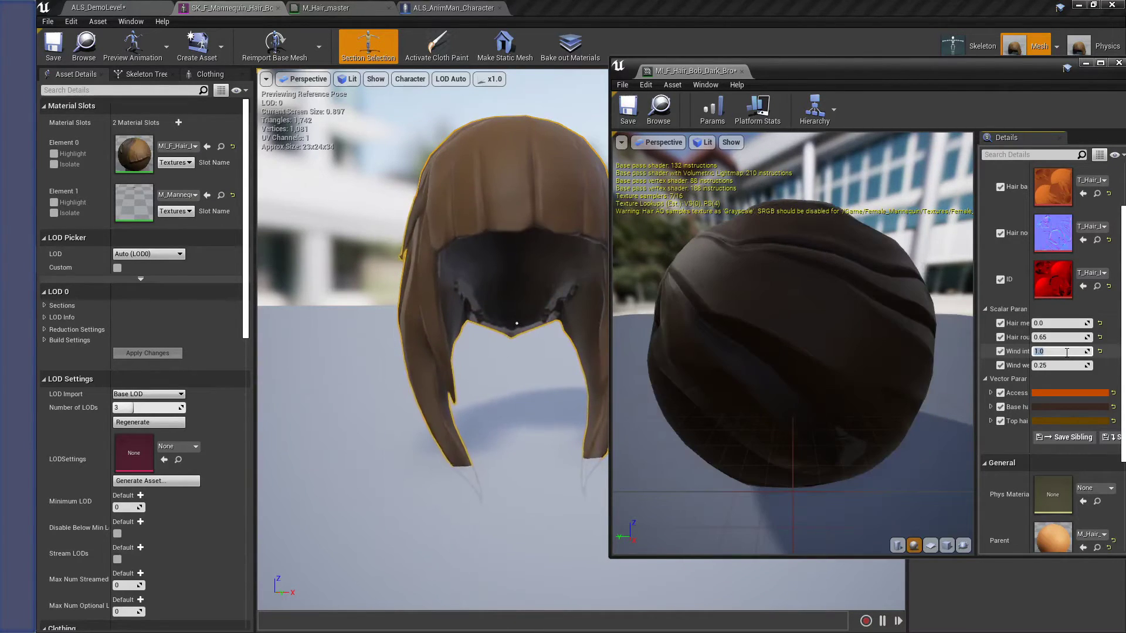
{"action": "type", "text": "0.4"}
{"action": "key", "text": "Return"}
{"action": "right_click_drag", "start_coordinate": [516, 351], "coordinate": [586, 396]}
{"action": "scroll", "coordinate": [557, 399], "scroll_direction": "down", "scroll_amount": 6}
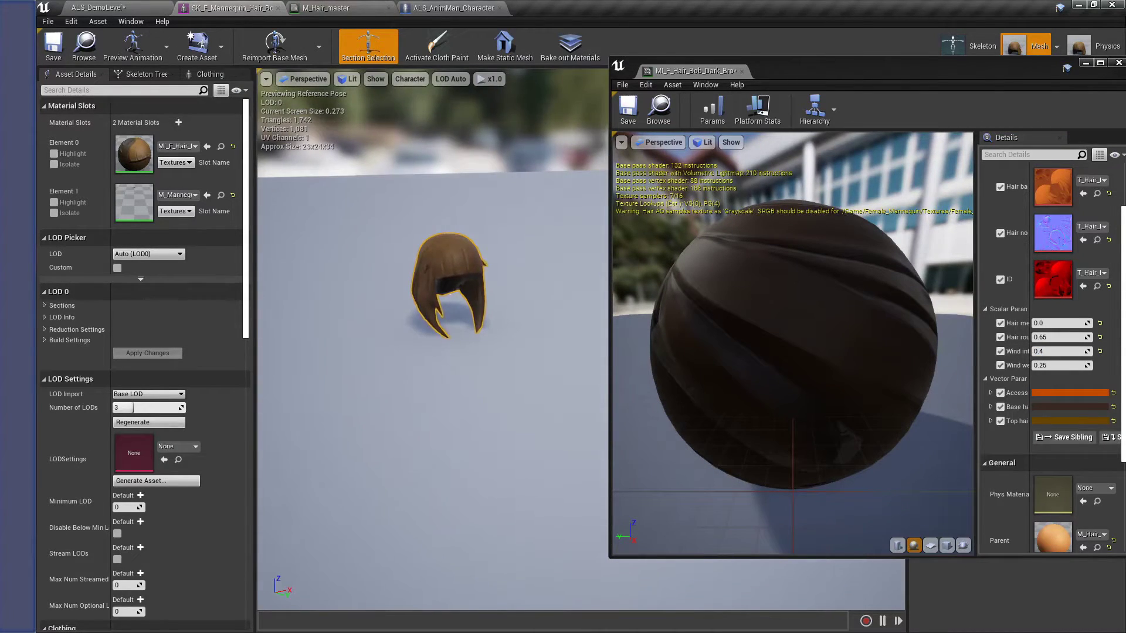
Open the parent material M_Hair_master, close the material instance, and examine the SimpleGrassWind network up to World Position Offset
{"action": "left_click_drag", "start_coordinate": [839, 79], "coordinate": [777, 67]}
{"action": "scroll", "coordinate": [815, 379], "scroll_direction": "down", "scroll_amount": 3}
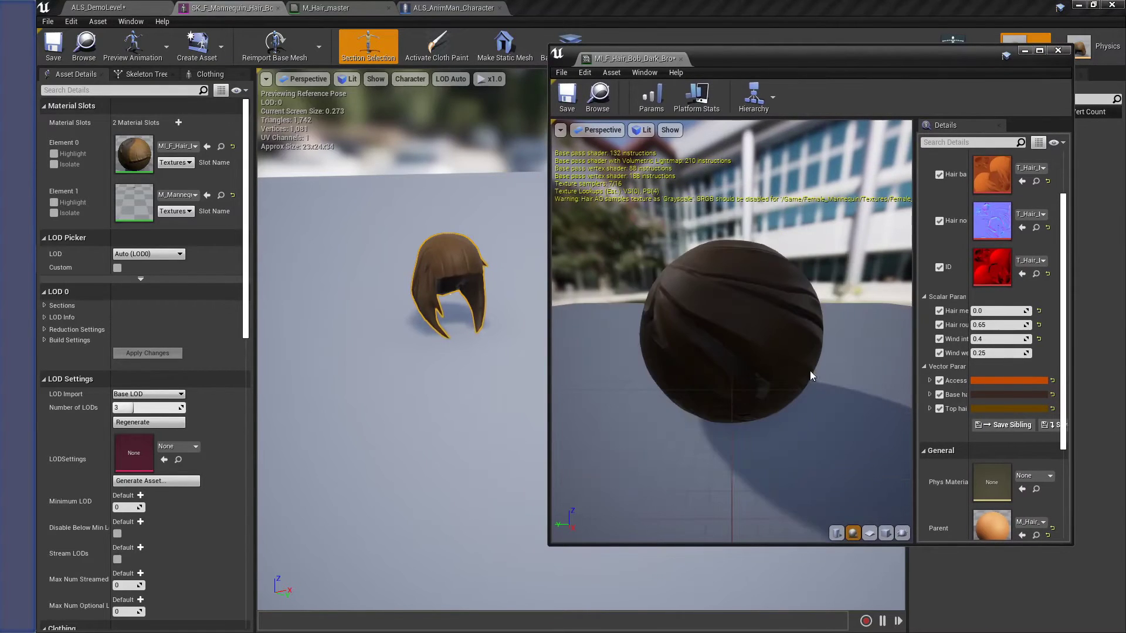
{"action": "scroll", "coordinate": [991, 474], "scroll_direction": "down", "scroll_amount": 2}
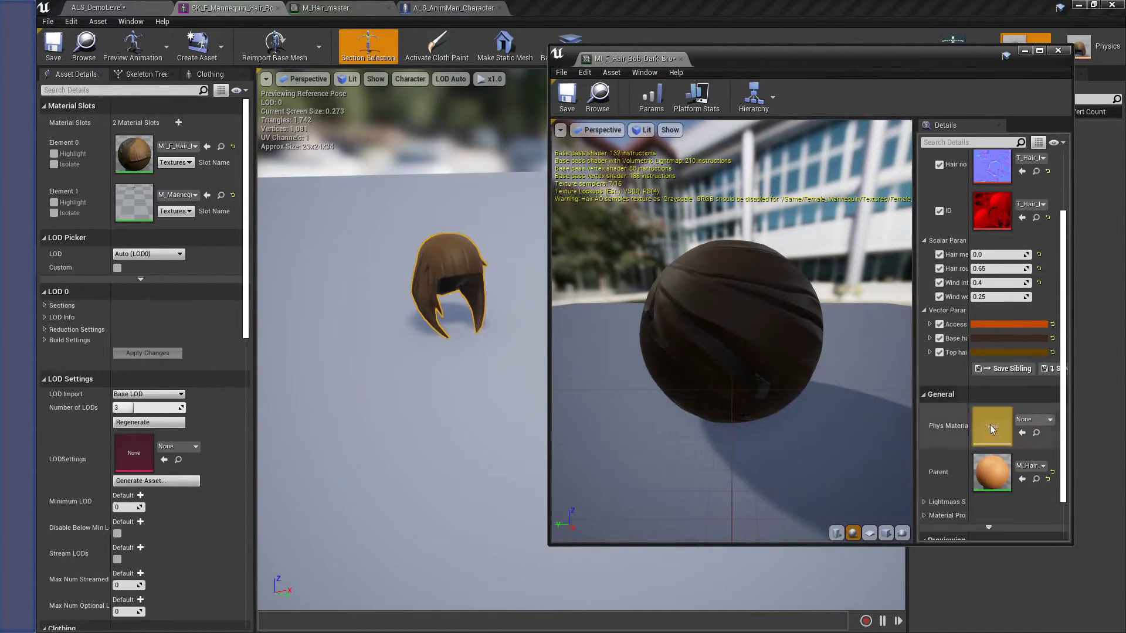
{"action": "double_click", "coordinate": [992, 473]}
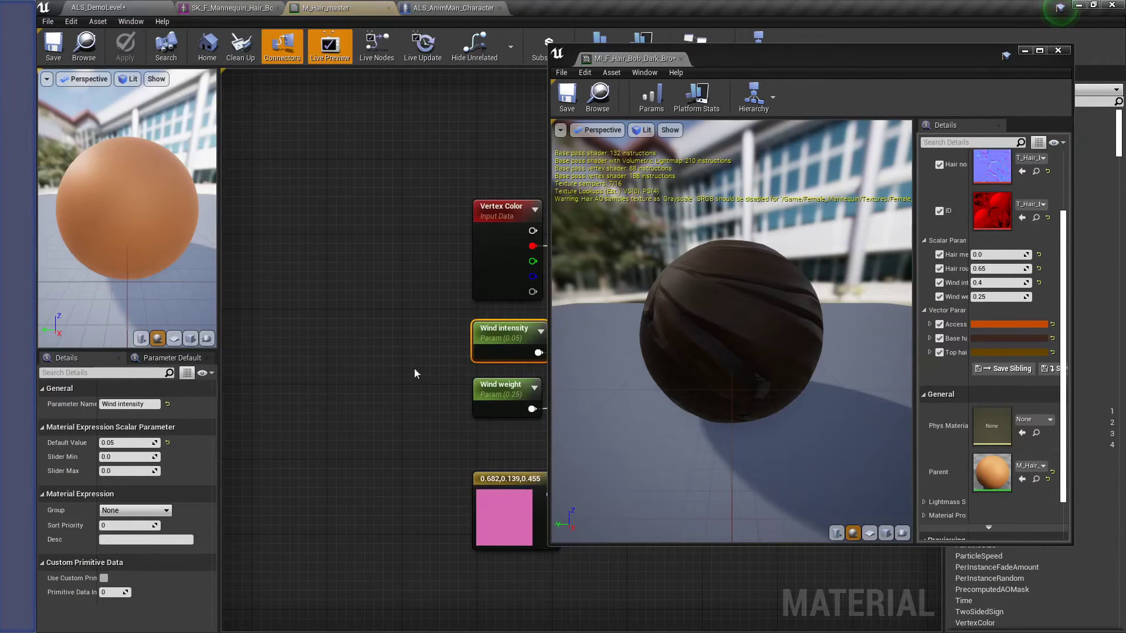
{"action": "right_click_drag", "start_coordinate": [428, 377], "coordinate": [319, 351]}
{"action": "left_click", "coordinate": [480, 284]}
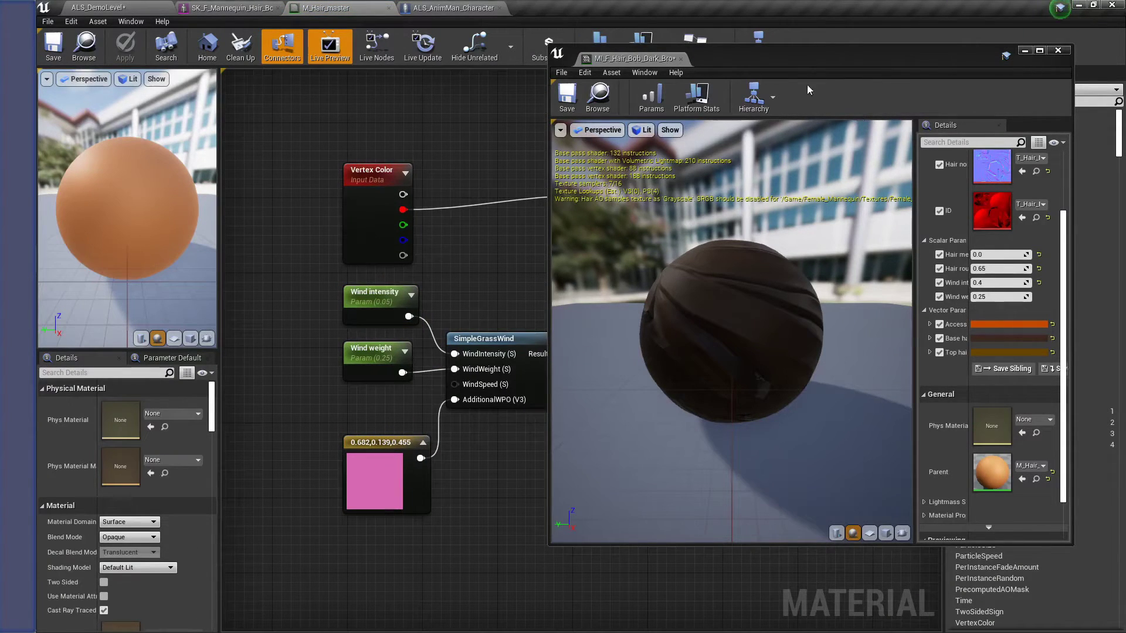
{"action": "middle_click", "coordinate": [636, 62]}
{"action": "scroll", "coordinate": [653, 273], "scroll_direction": "down", "scroll_amount": 3}
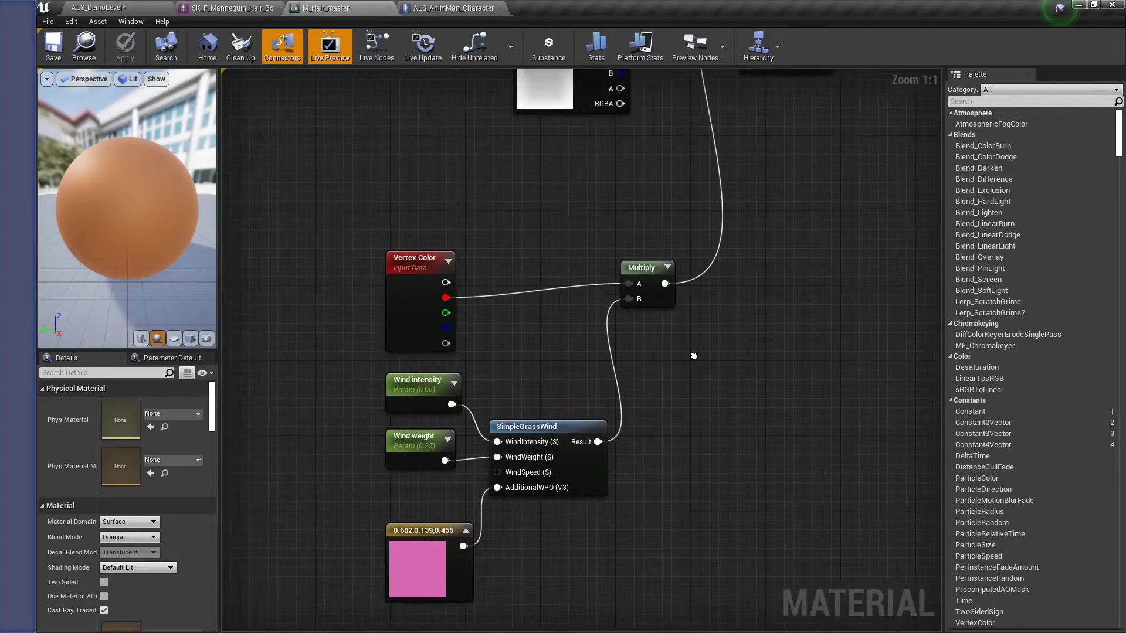
{"action": "scroll", "coordinate": [554, 401], "scroll_direction": "up", "scroll_amount": 2}
{"action": "right_click_drag", "start_coordinate": [554, 401], "coordinate": [536, 311]}
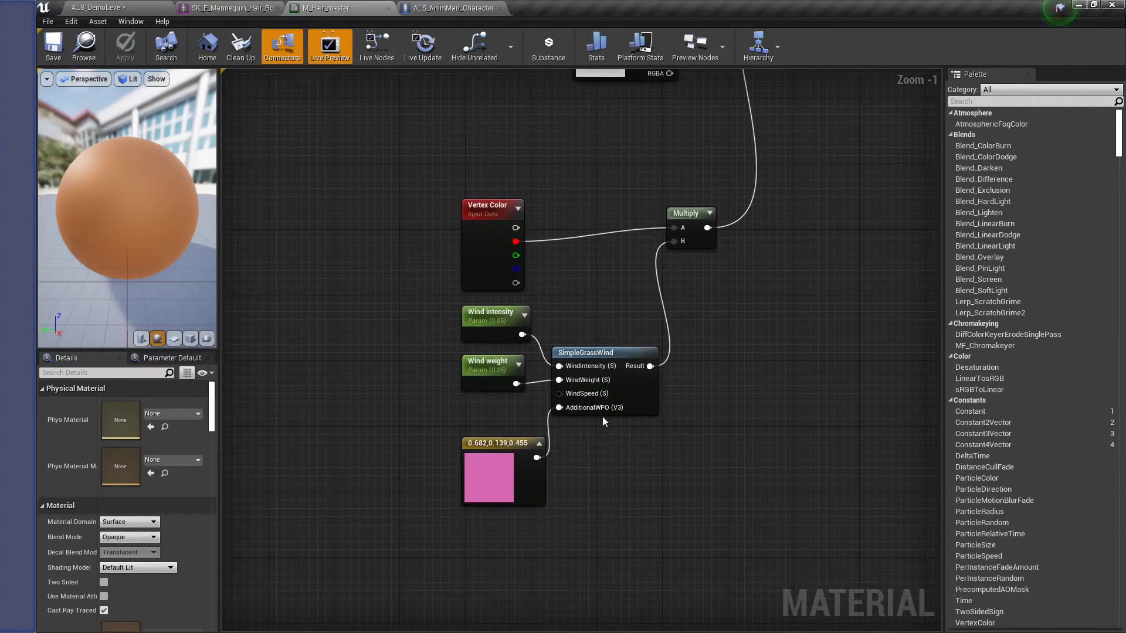
{"action": "left_click", "coordinate": [618, 355]}
{"action": "right_click_drag", "start_coordinate": [789, 165], "coordinate": [656, 442]}
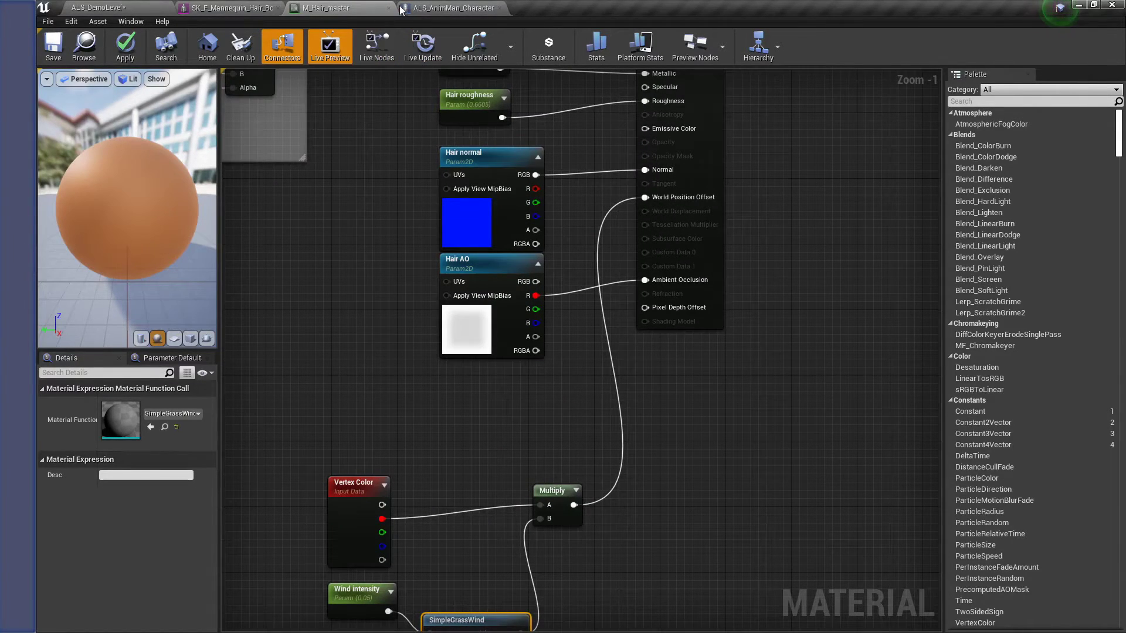
Select the mannequin in the demo level, open the ALS_AnimMan_CharacterBP blueprint, and place its tab directly after the level's
{"action": "left_click", "coordinate": [227, 8]}
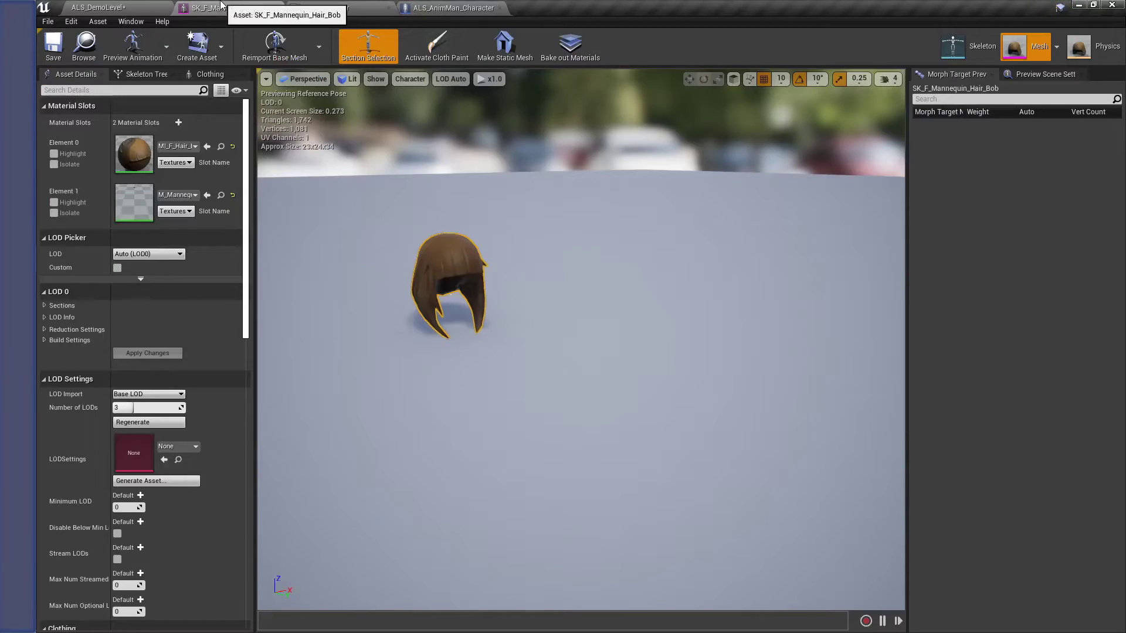
{"action": "left_click", "coordinate": [129, 6]}
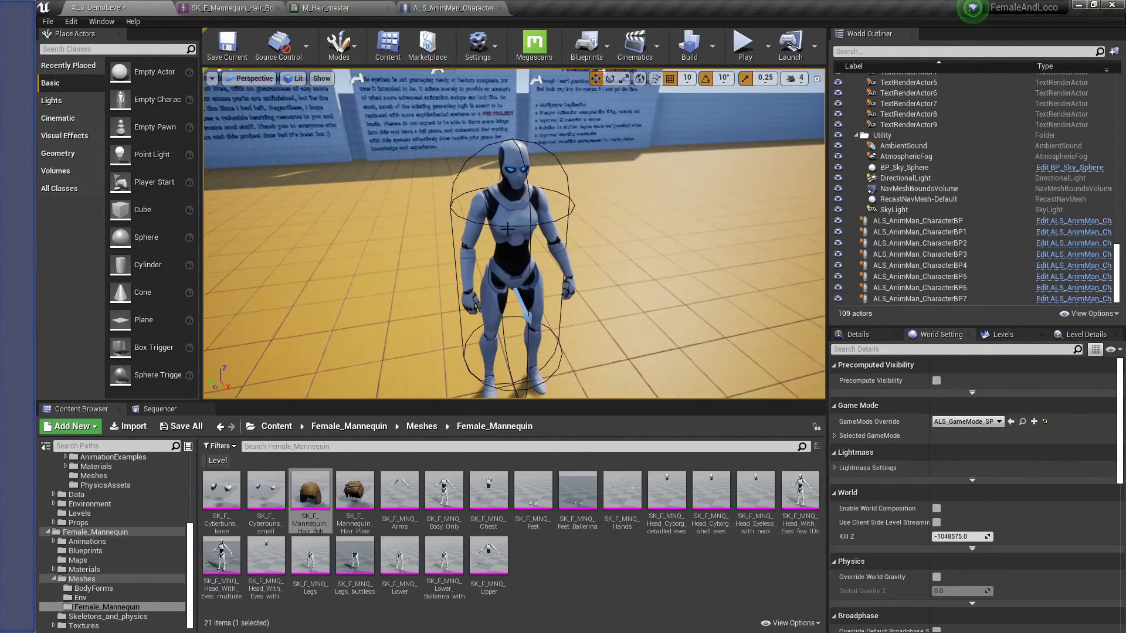
{"action": "left_click", "coordinate": [514, 227]}
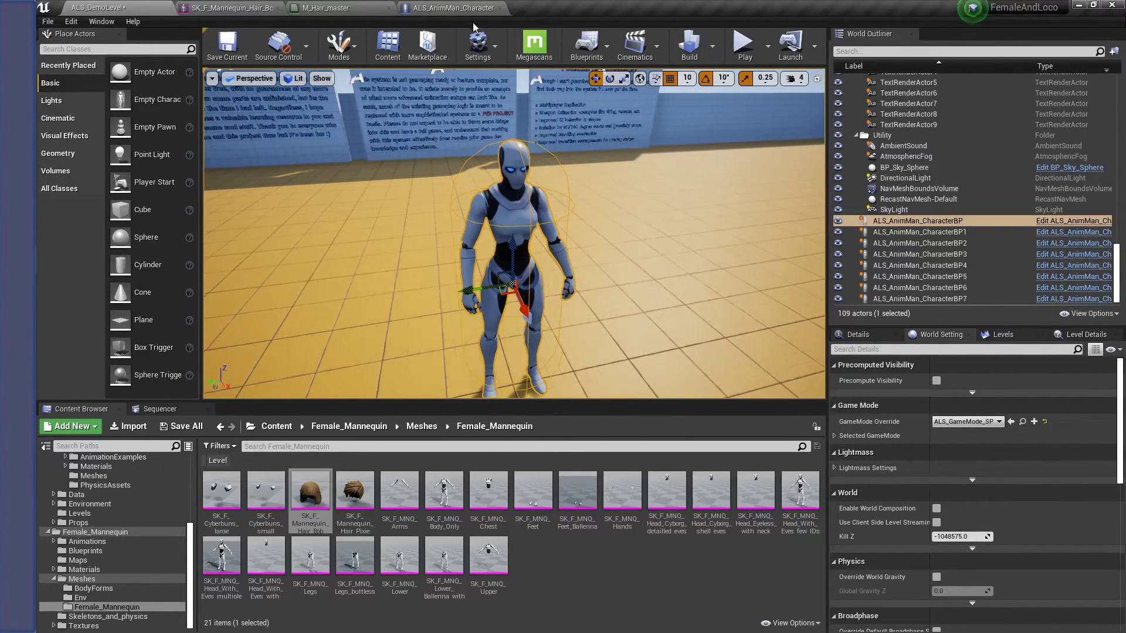
{"action": "left_click", "coordinate": [457, 8]}
{"action": "left_click_drag", "start_coordinate": [445, 6], "coordinate": [219, 7]}
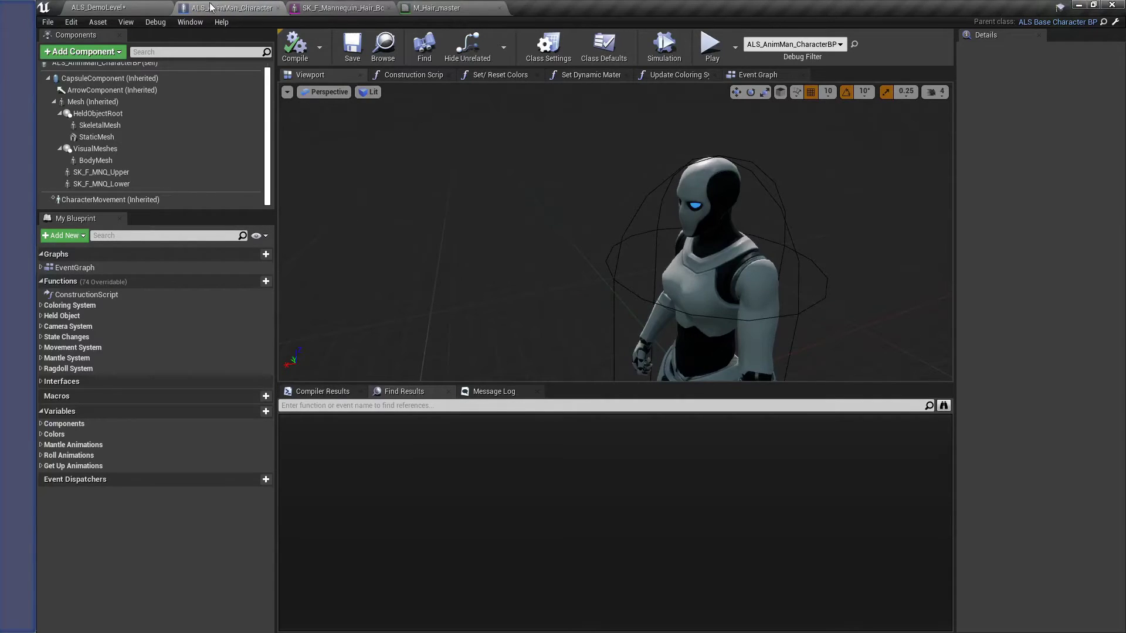
Add a Skeletal Mesh component using SK_F_Mannequin_Hair_Bob under the character's inherited Mesh
{"action": "left_click", "coordinate": [131, 6]}
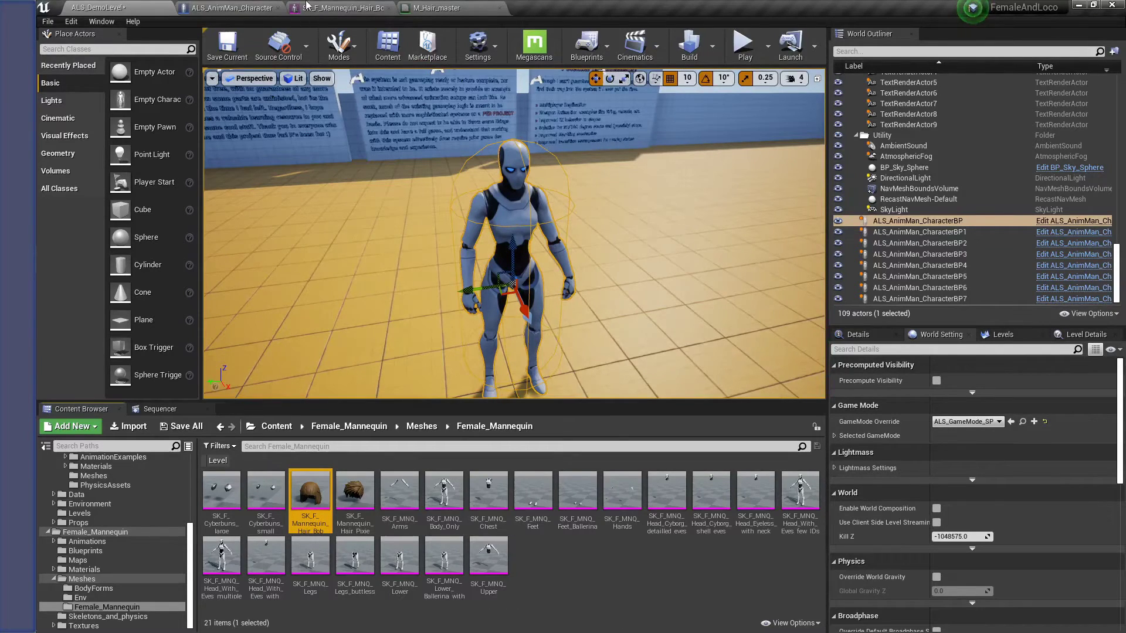
{"action": "left_click", "coordinate": [234, 8]}
{"action": "left_click", "coordinate": [82, 52]}
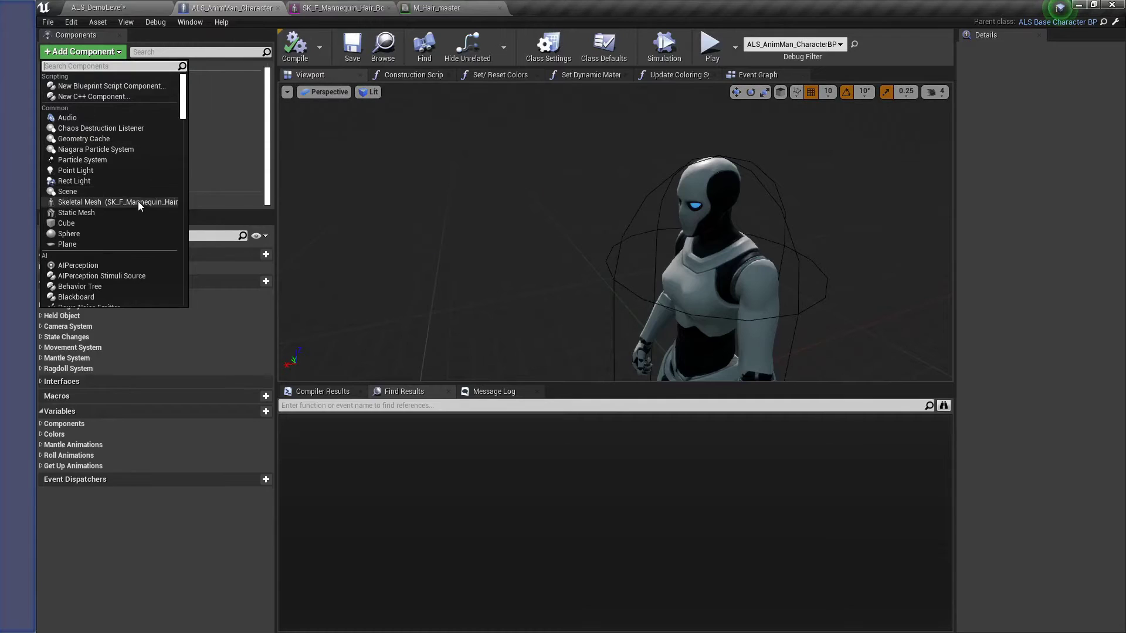
{"action": "left_click", "coordinate": [235, 125]}
{"action": "scroll", "coordinate": [124, 107], "scroll_direction": "down", "scroll_amount": 1}
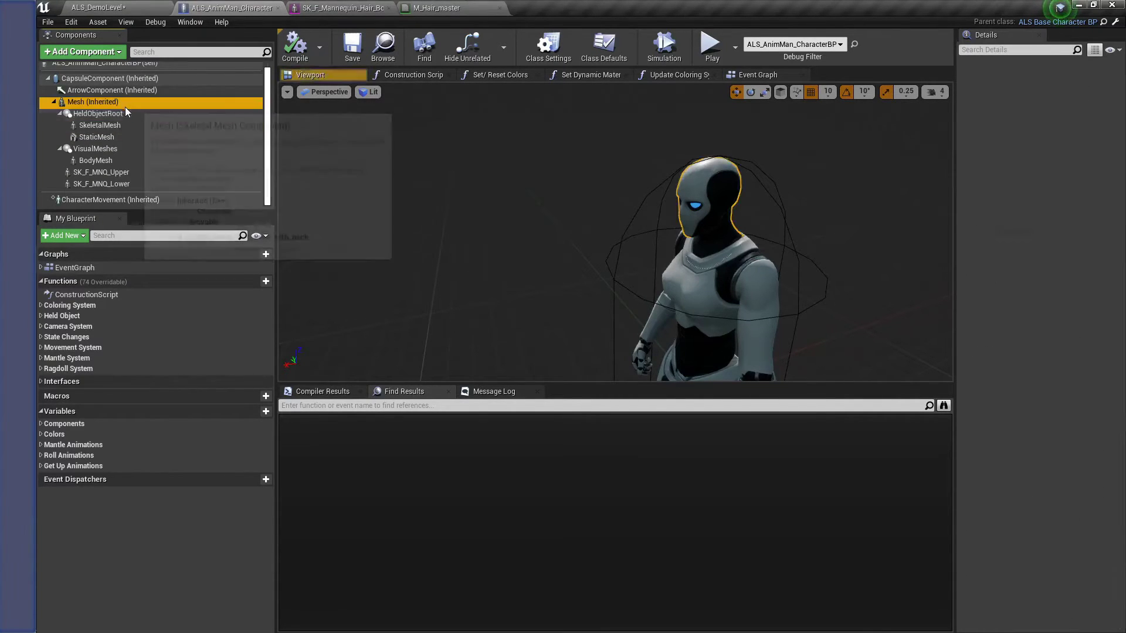
{"action": "left_click", "coordinate": [82, 51]}
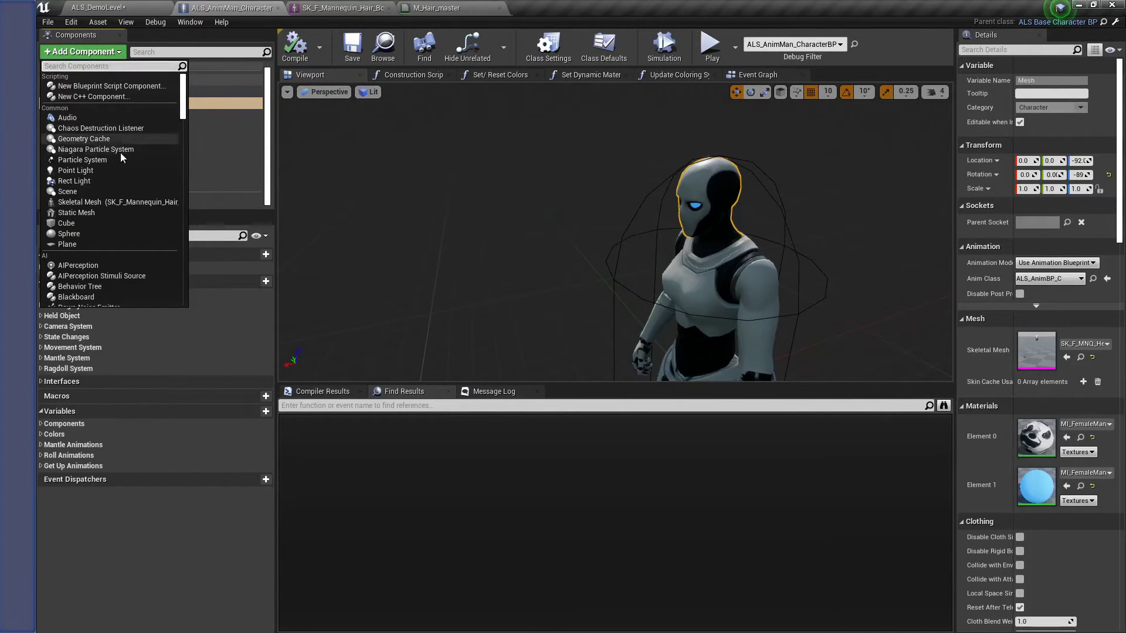
{"action": "left_click", "coordinate": [116, 199]}
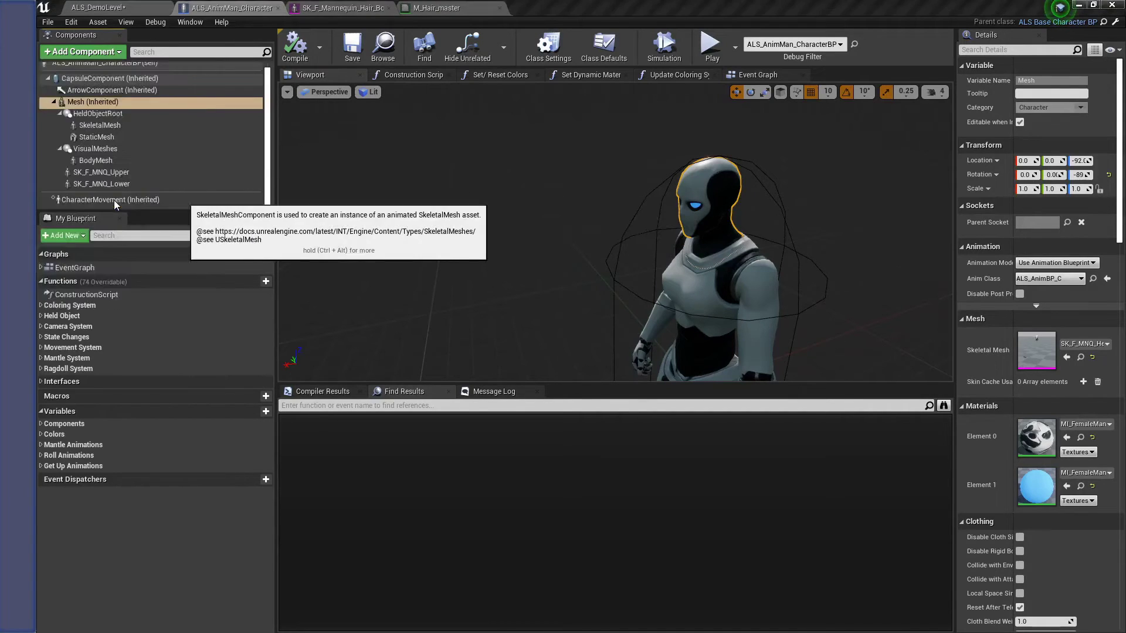
{"action": "key", "text": "Return"}
Attach the hair bob component to the character's head bone through its Parent Socket
{"action": "right_click_drag", "start_coordinate": [512, 229], "coordinate": [493, 247]}
{"action": "key", "text": "s"}
{"action": "key", "text": "w"}
{"action": "key", "text": "s"}
{"action": "scroll", "coordinate": [631, 222], "scroll_direction": "down", "scroll_amount": 3}
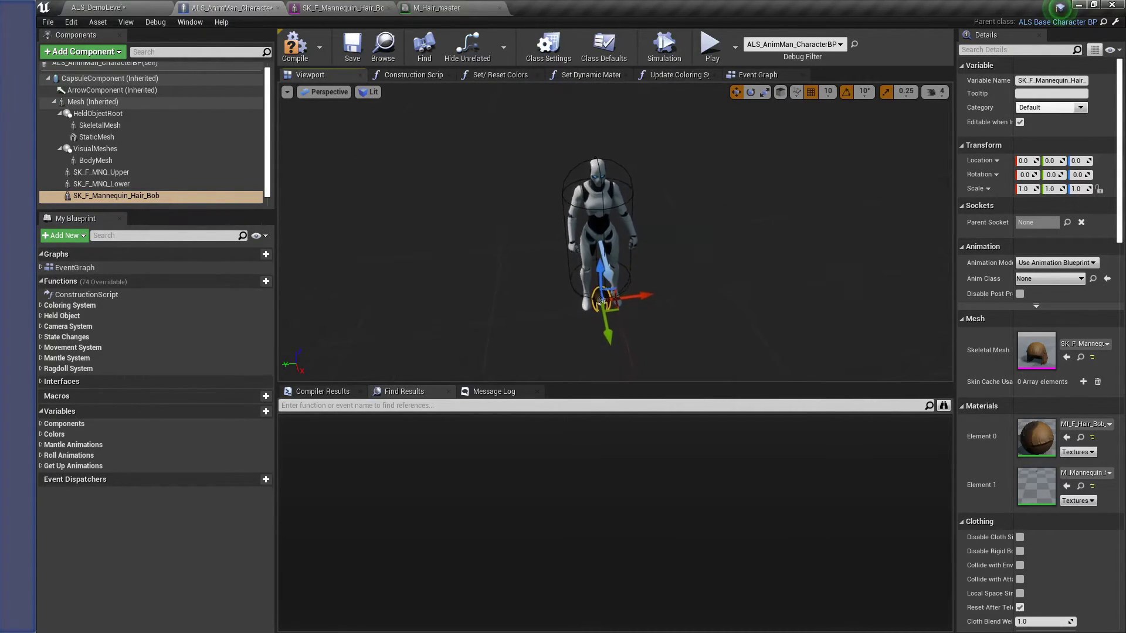
{"action": "left_click", "coordinate": [1067, 222]}
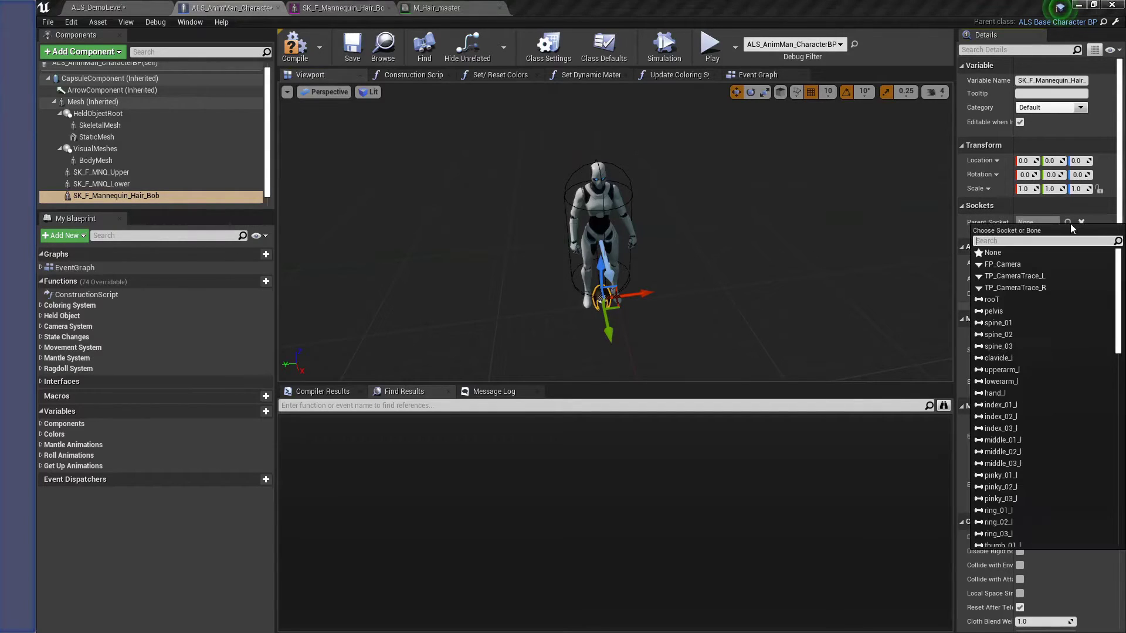
{"action": "type", "text": "head"}
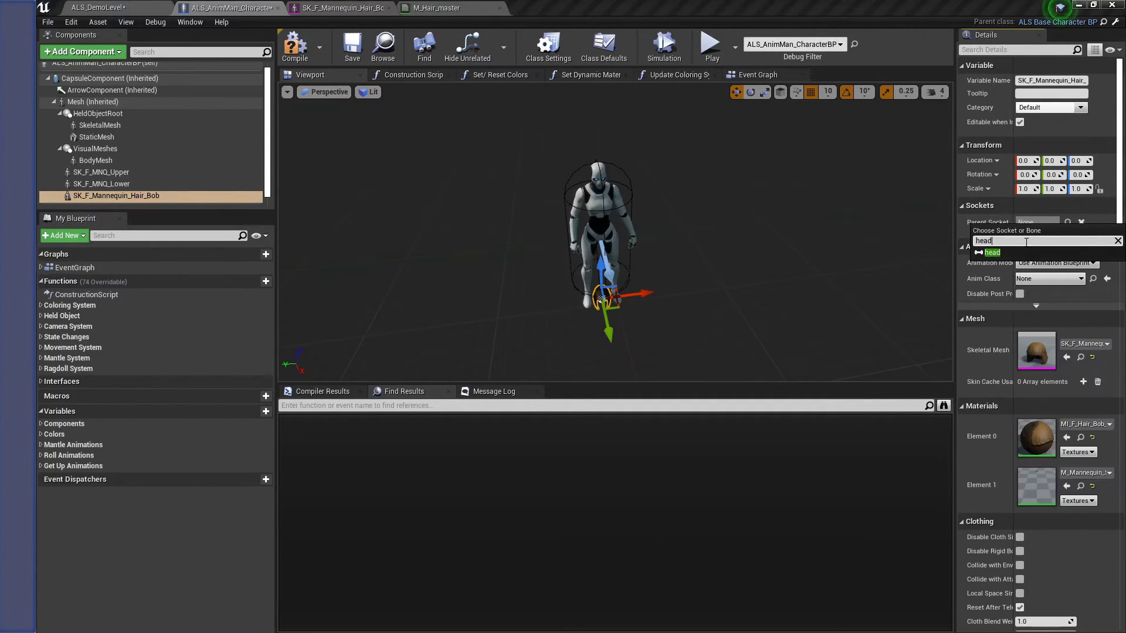
{"action": "left_click", "coordinate": [1001, 252]}
Inspect the hair's orientation on the head from several sides and turn off Realtime in the blueprint preview
{"action": "key", "text": "w"}
{"action": "mouse_move", "coordinate": [621, 222]}
{"action": "right_mouse_down"}
{"action": "mouse_move", "coordinate": [642, 217]}
{"action": "mouse_move", "coordinate": [615, 202]}
{"action": "mouse_move", "coordinate": [613, 211]}
{"action": "mouse_move", "coordinate": [616, 202]}
{"action": "right_mouse_up"}
{"action": "key", "text": "s"}
{"action": "key", "text": "w"}
{"action": "key", "text": "s"}
{"action": "right_click_drag", "start_coordinate": [784, 216], "coordinate": [784, 216]}
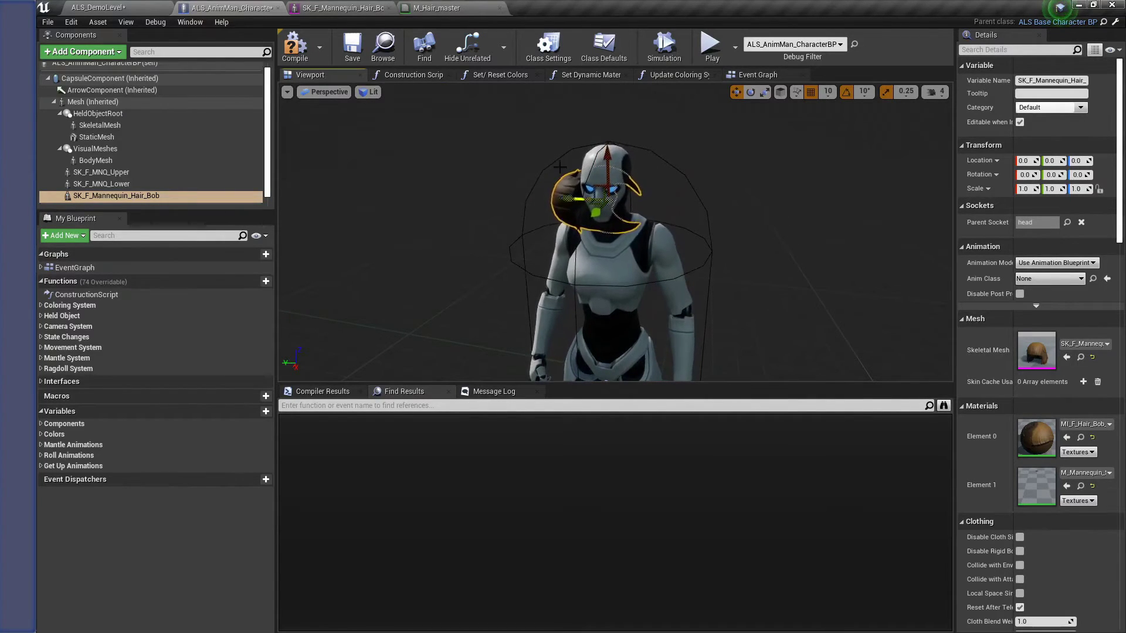
{"action": "right_click_drag", "start_coordinate": [565, 177], "coordinate": [645, 240]}
{"action": "key", "text": "a"}
{"action": "key", "text": "f"}
{"action": "scroll", "coordinate": [629, 171], "scroll_direction": "down", "scroll_amount": 5}
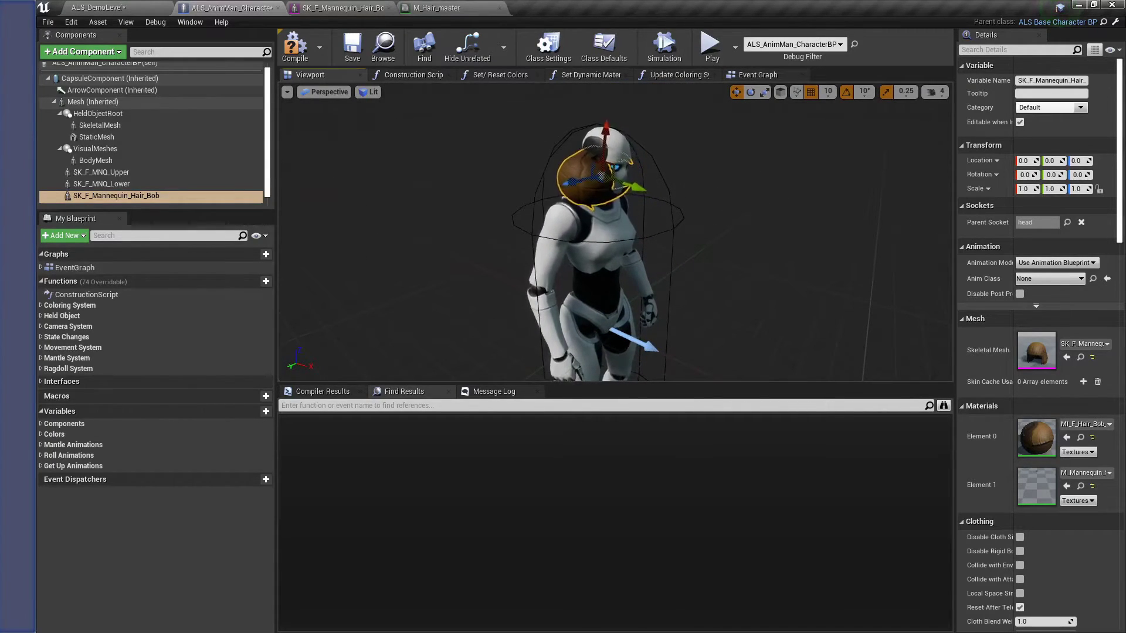
{"action": "left_click", "coordinate": [287, 92]}
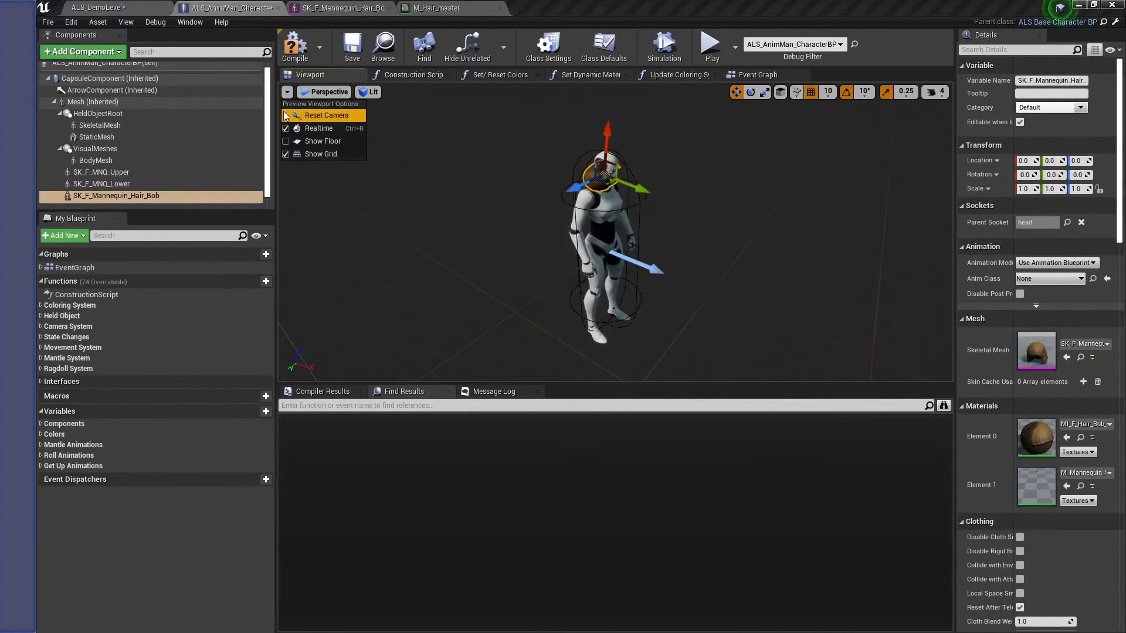
{"action": "left_click", "coordinate": [310, 128]}
Rotate the hair bob component to a Y rotation of about -90 degrees so it sits upright on the head
{"action": "right_click_drag", "start_coordinate": [747, 209], "coordinate": [749, 167]}
{"action": "key", "text": "e"}
{"action": "left_click_drag", "start_coordinate": [577, 176], "coordinate": [578, 232]}
{"action": "key", "text": "w"}
{"action": "right_click_drag", "start_coordinate": [711, 242], "coordinate": [592, 249]}
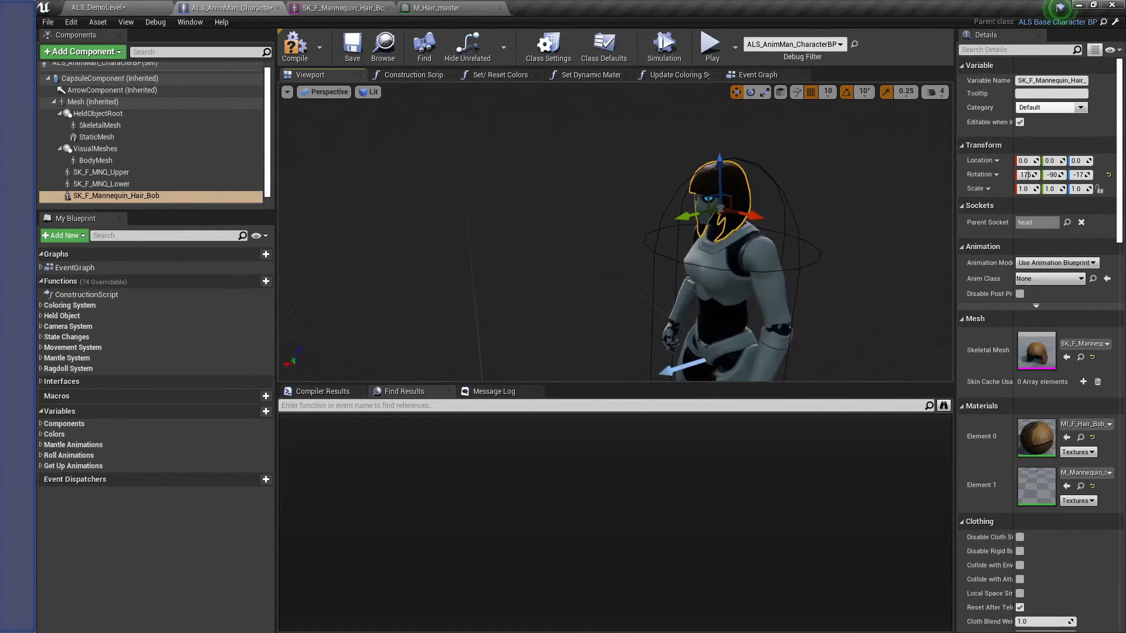
Save the character blueprint and start playing the demo level with the new hair
{"action": "left_click", "coordinate": [352, 47]}
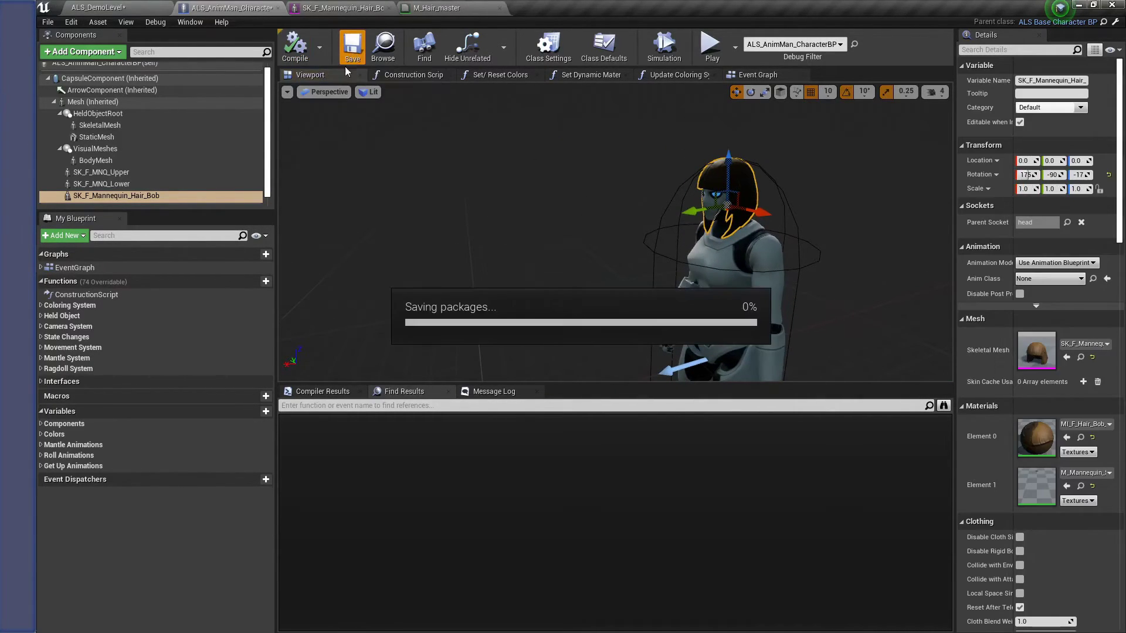
{"action": "left_click", "coordinate": [107, 6]}
{"action": "left_click", "coordinate": [744, 43]}
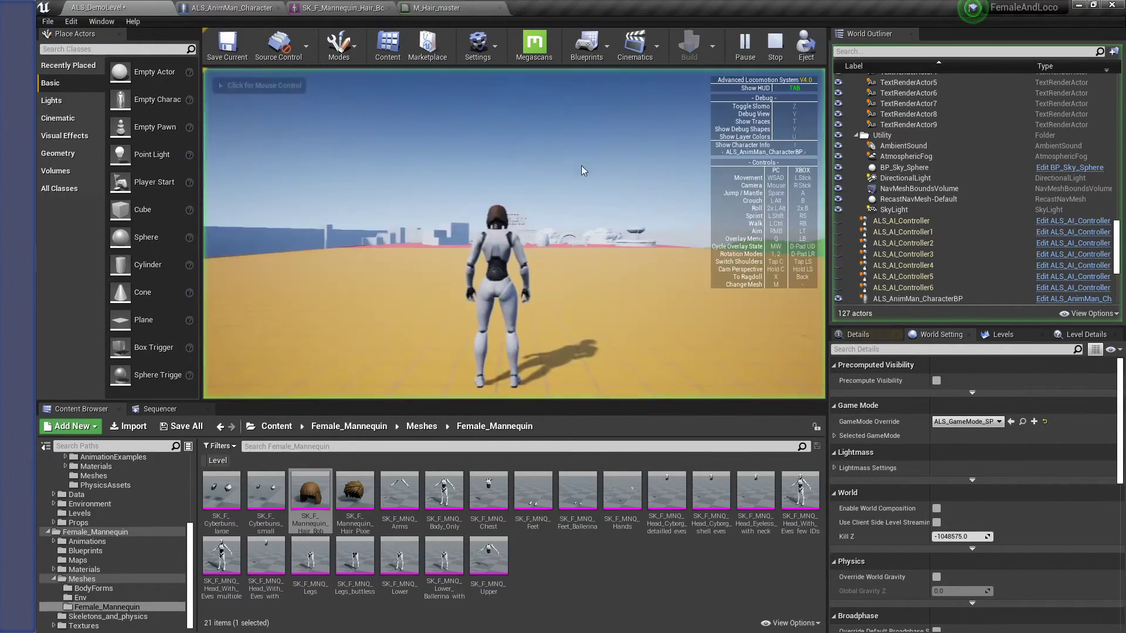
Run the character around the demo level to check how the hair bob follows the head in motion
{"action": "key", "text": "w"}
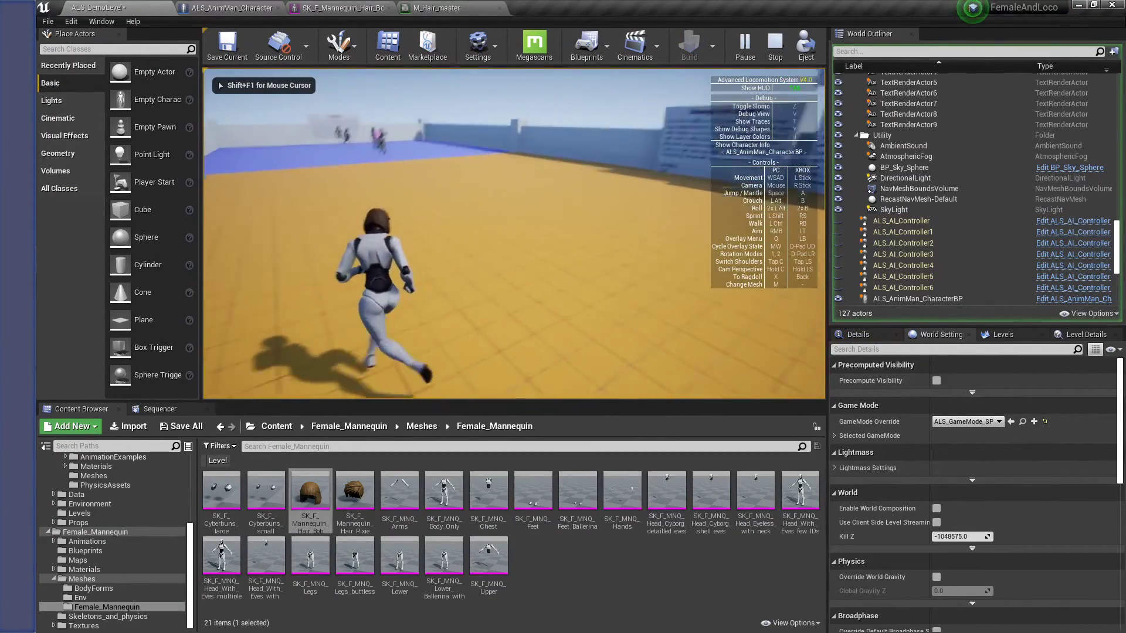
{"action": "key", "text": "d"}
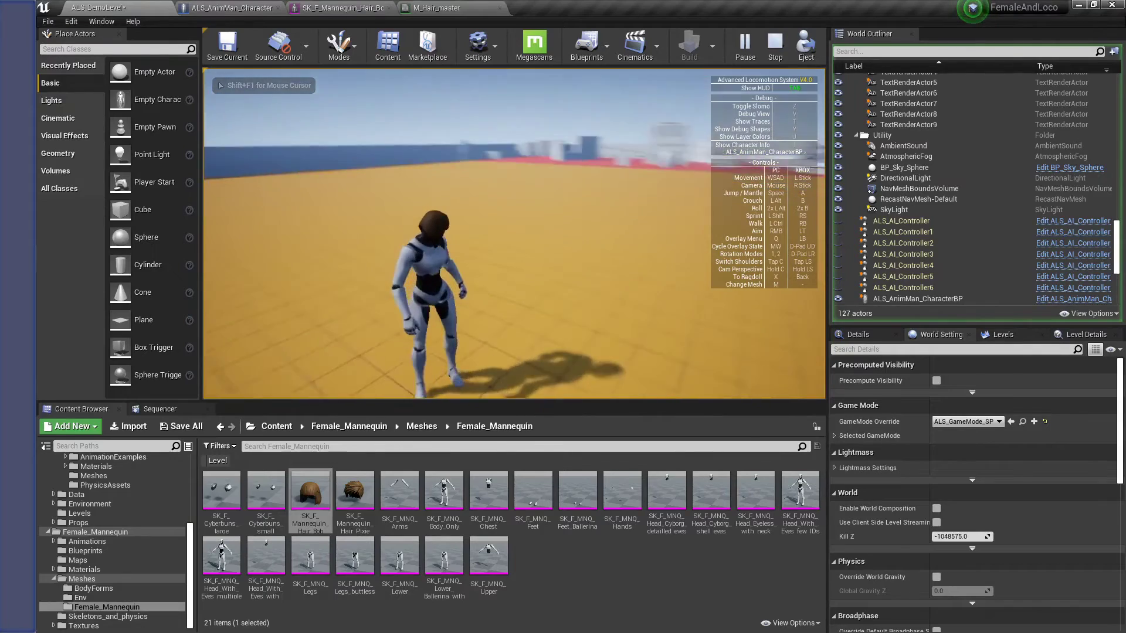
{"action": "key", "text": "w"}
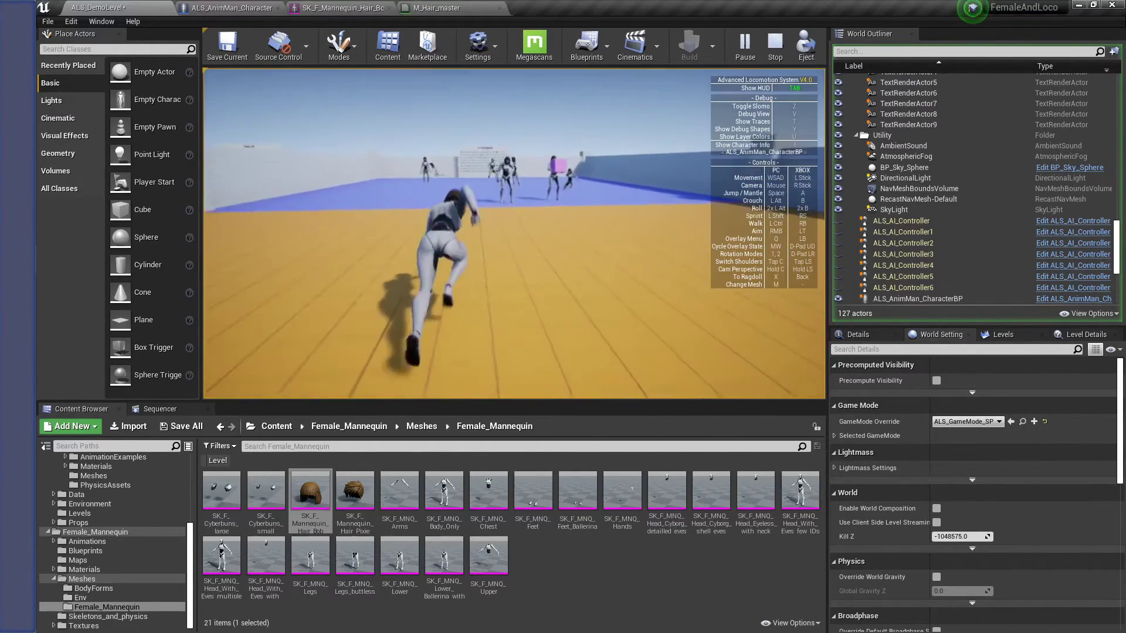
{"action": "key", "text": "w"}
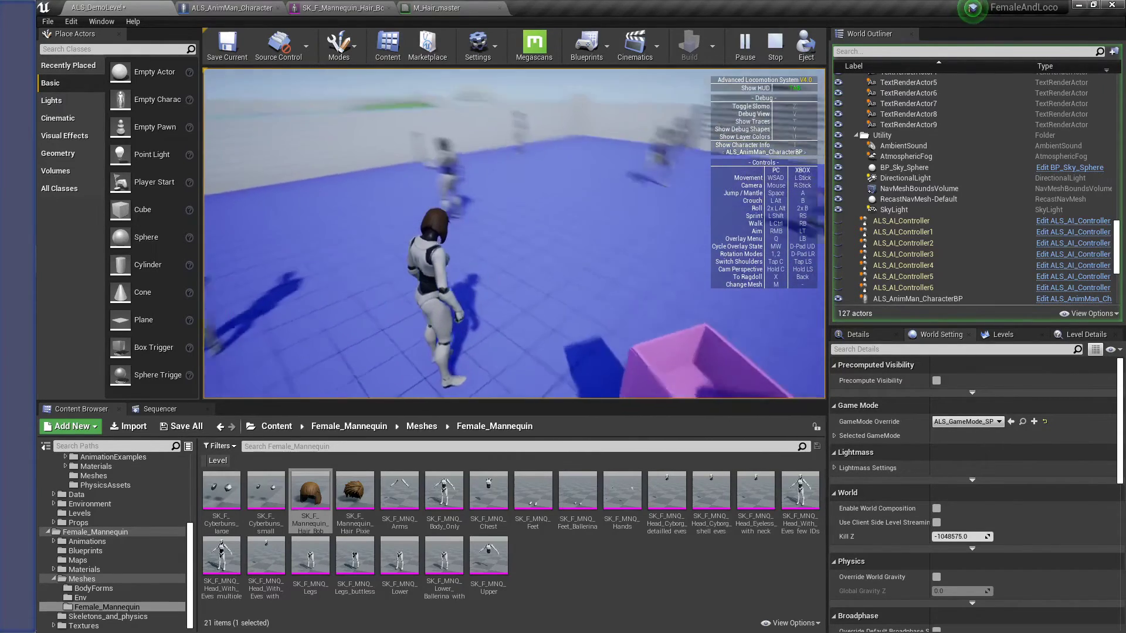
Test the hair with different weapon overlays, crouching, rolling and jumping, and end the play session
{"action": "key", "text": "q"}
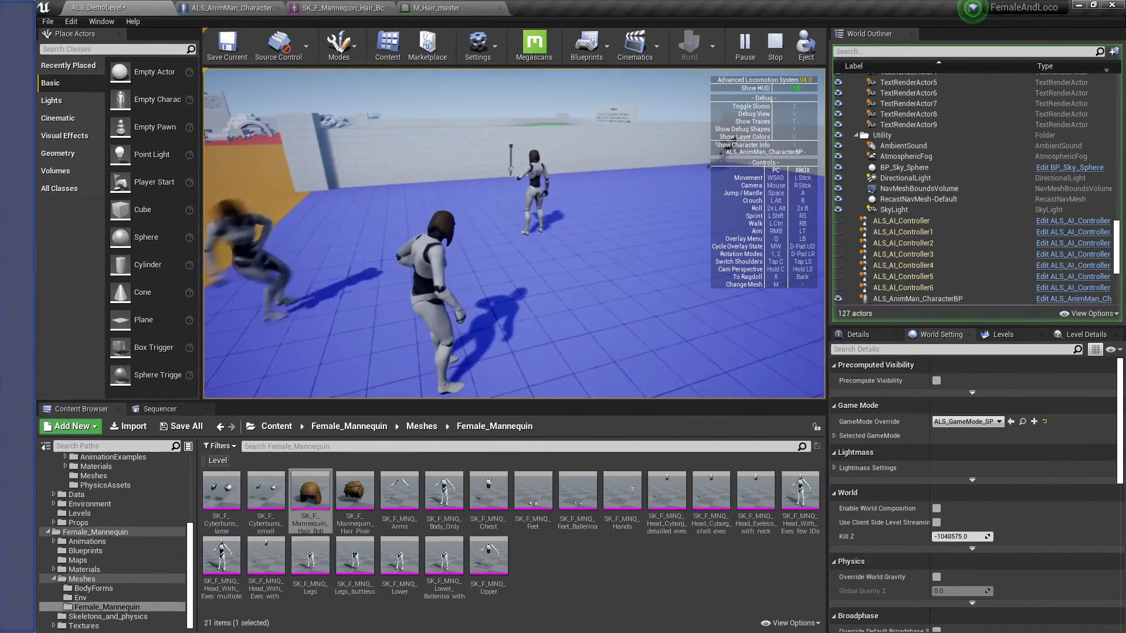
{"action": "key", "text": "w"}
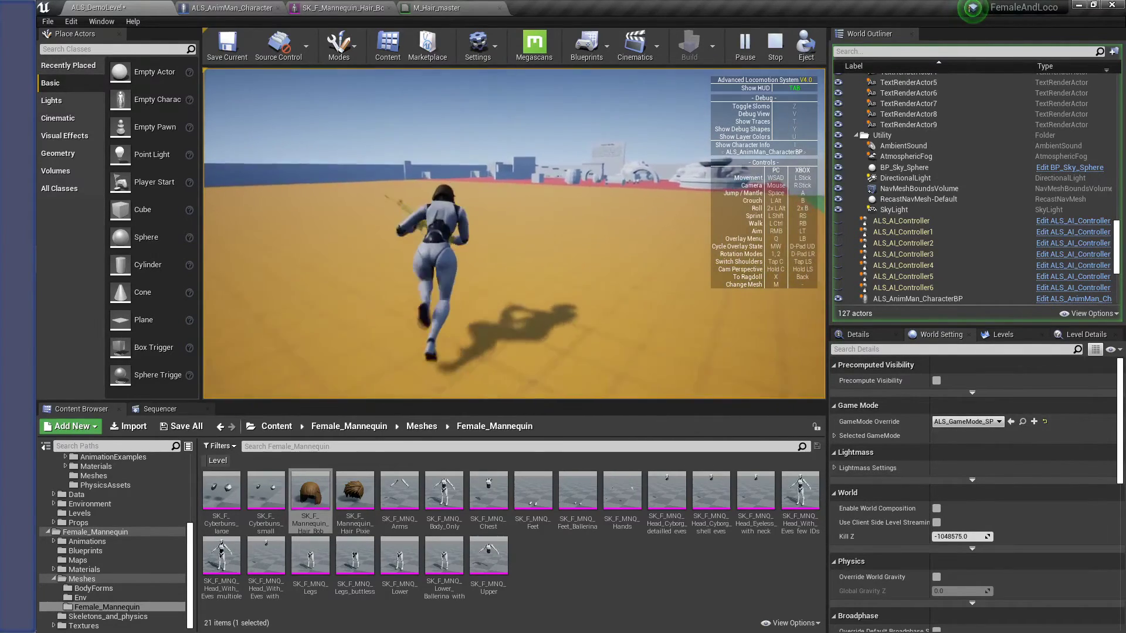
{"action": "key", "text": "alt"}
{"action": "key", "text": "alt"}
{"action": "key", "text": "alt"}
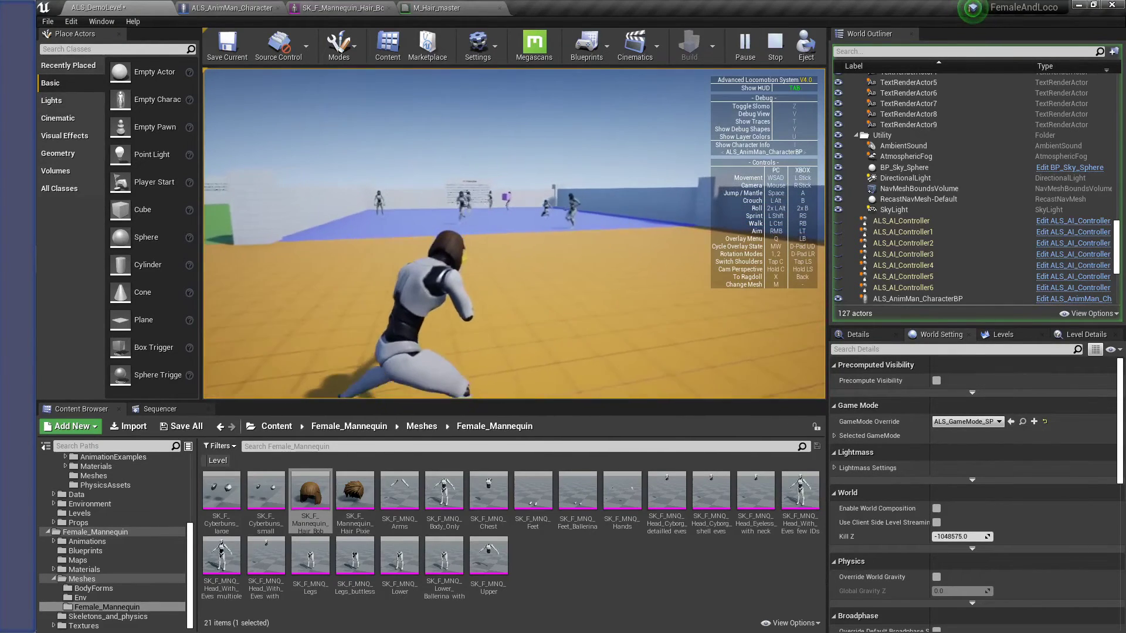
{"action": "scroll", "coordinate": [514, 275], "scroll_direction": "down", "scroll_amount": 2}
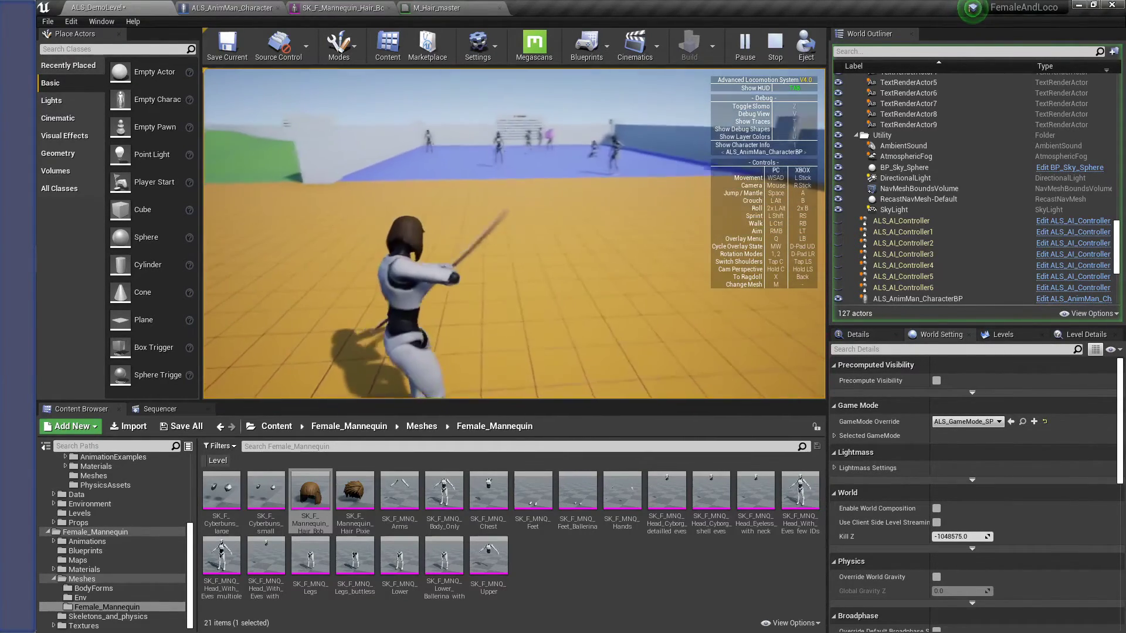
{"action": "key", "text": "space"}
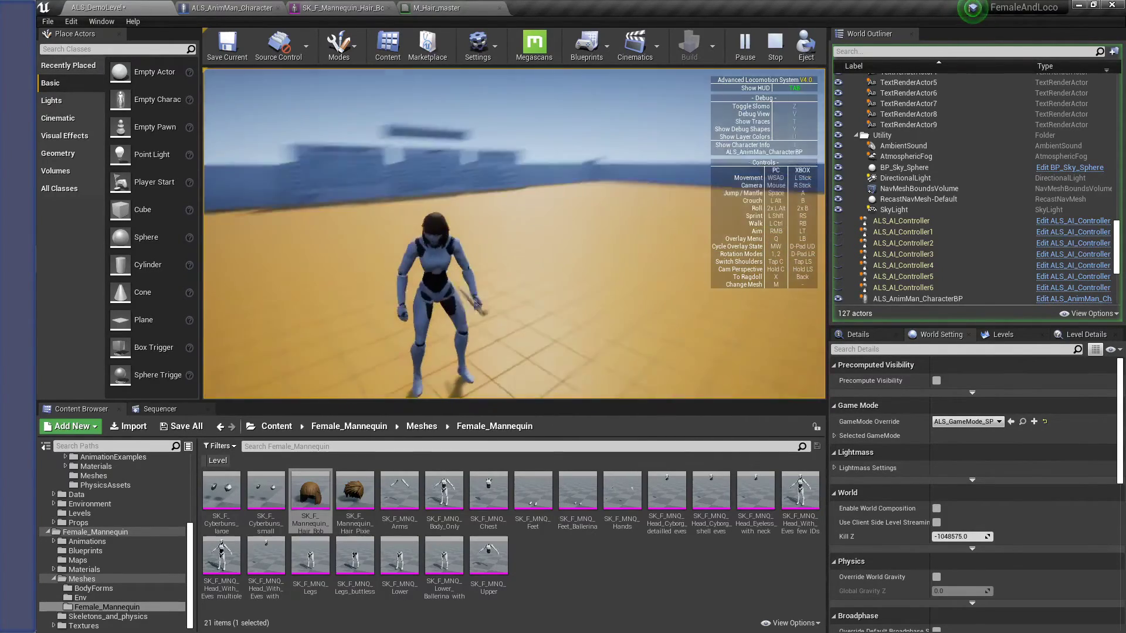
{"action": "key", "text": "Escape"}
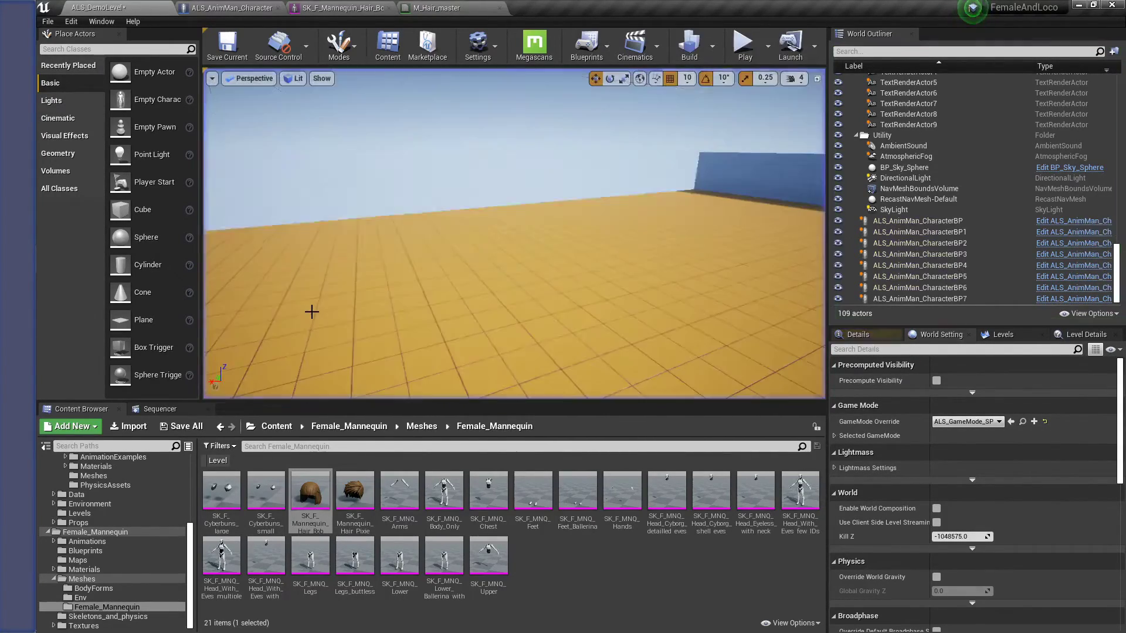
{"action": "scroll", "coordinate": [514, 234], "scroll_direction": "down", "scroll_amount": 3}
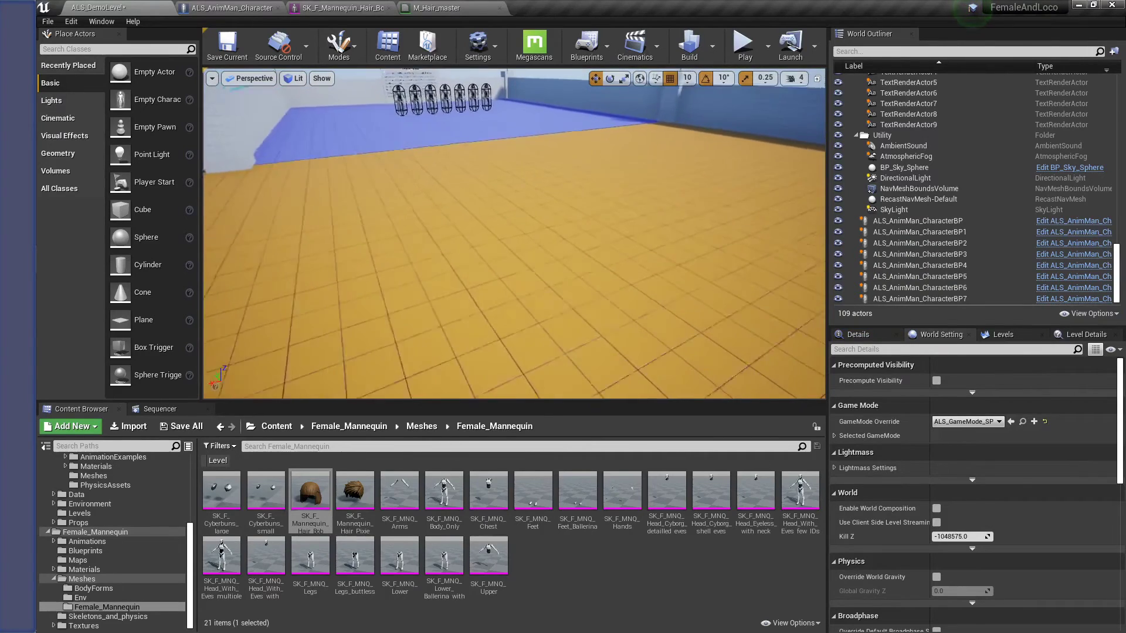
{"action": "left_click", "coordinate": [657, 620]}
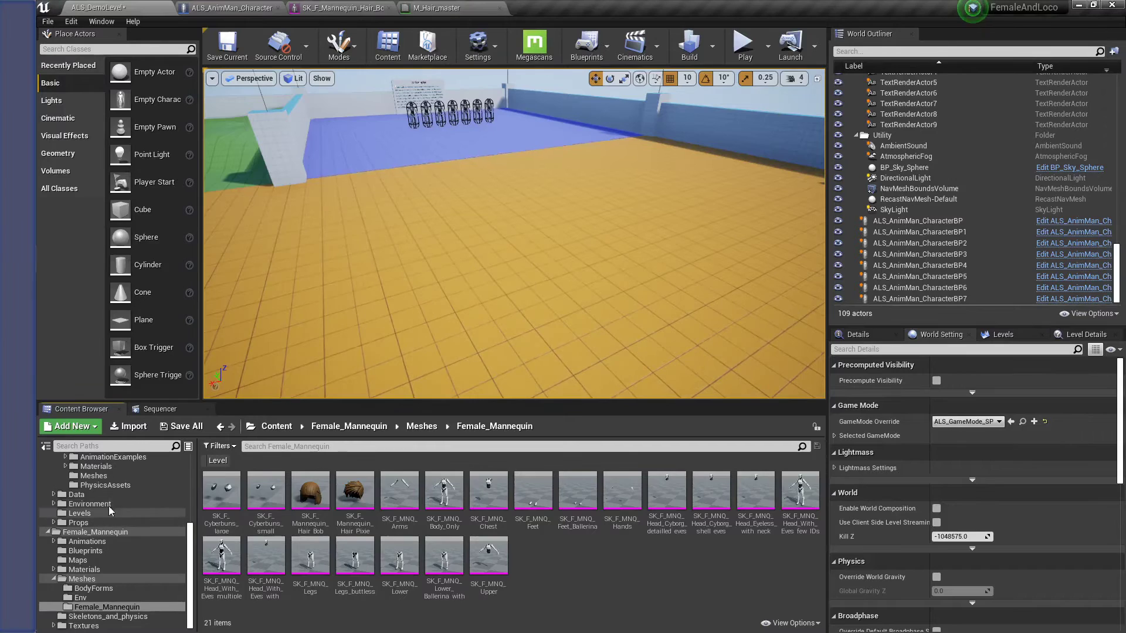
{"action": "scroll", "coordinate": [134, 556], "scroll_direction": "up", "scroll_amount": 2}
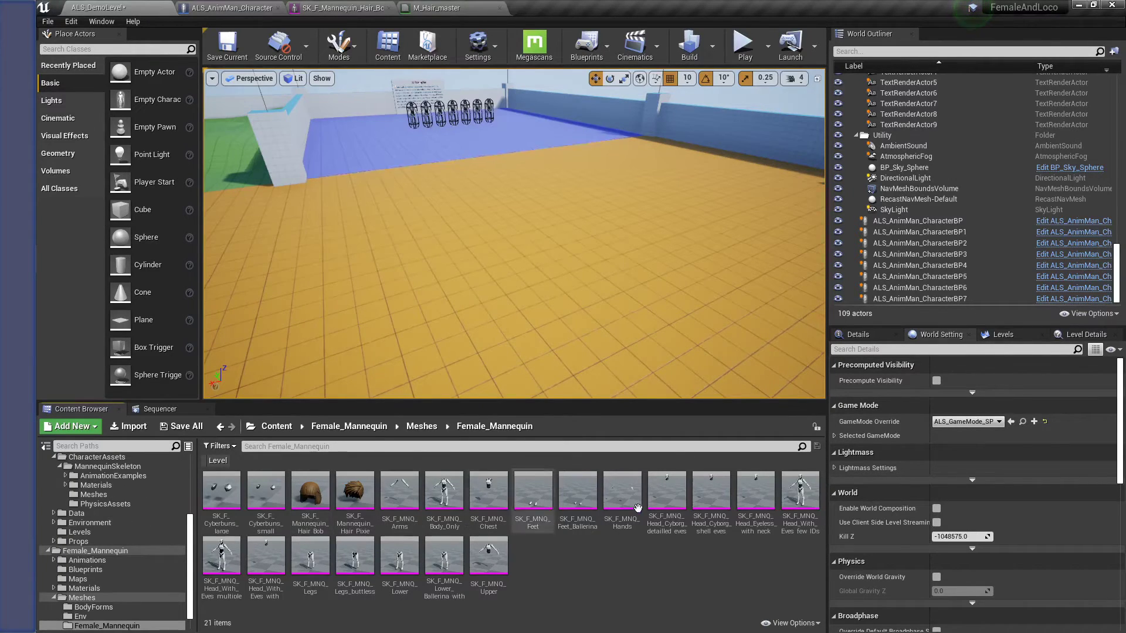
Locate the animation blueprint assigned to the character's inherited mesh and open ALS_AnimBP
{"action": "left_click", "coordinate": [258, 7]}
{"action": "right_click_drag", "start_coordinate": [633, 242], "coordinate": [671, 269]}
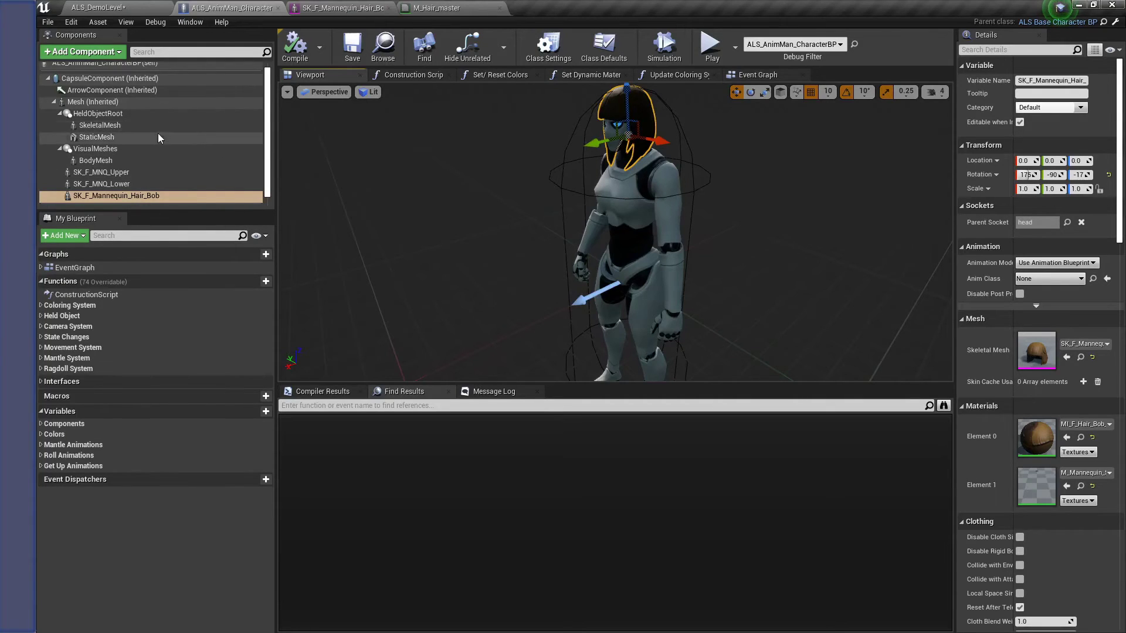
{"action": "left_click", "coordinate": [132, 92]}
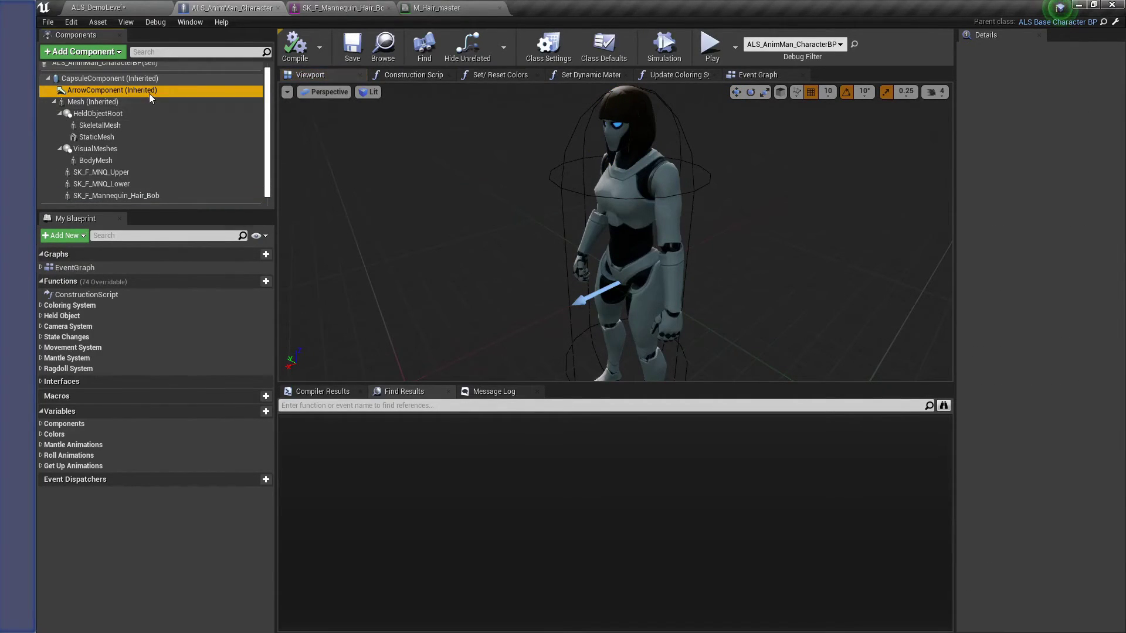
{"action": "left_click", "coordinate": [147, 101]}
{"action": "left_click", "coordinate": [1092, 279]}
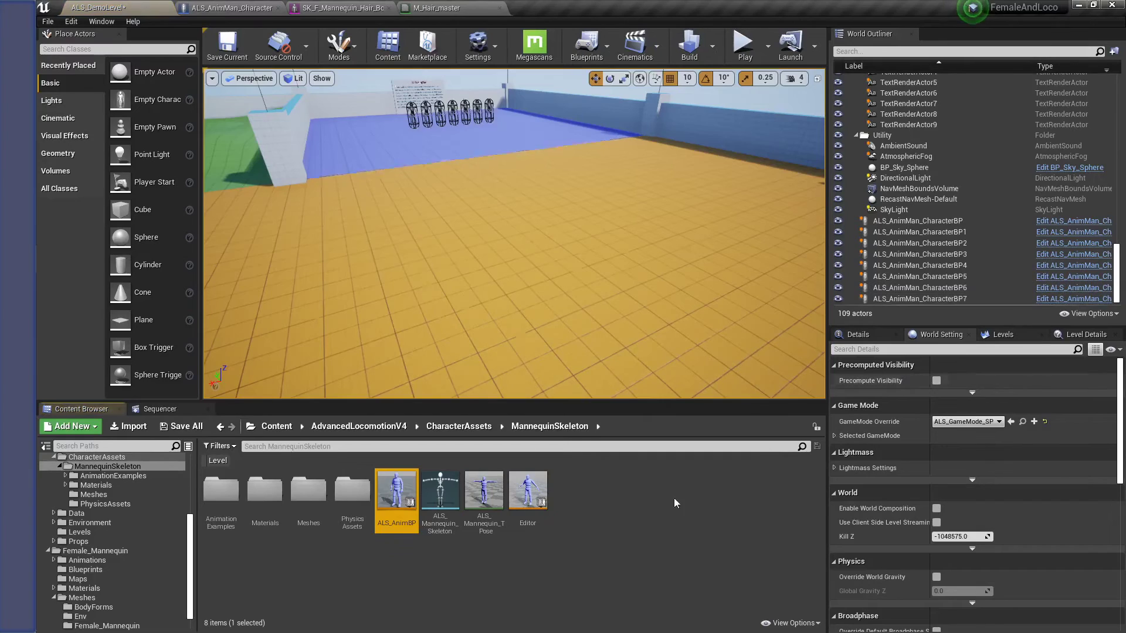
{"action": "double_click", "coordinate": [387, 509]}
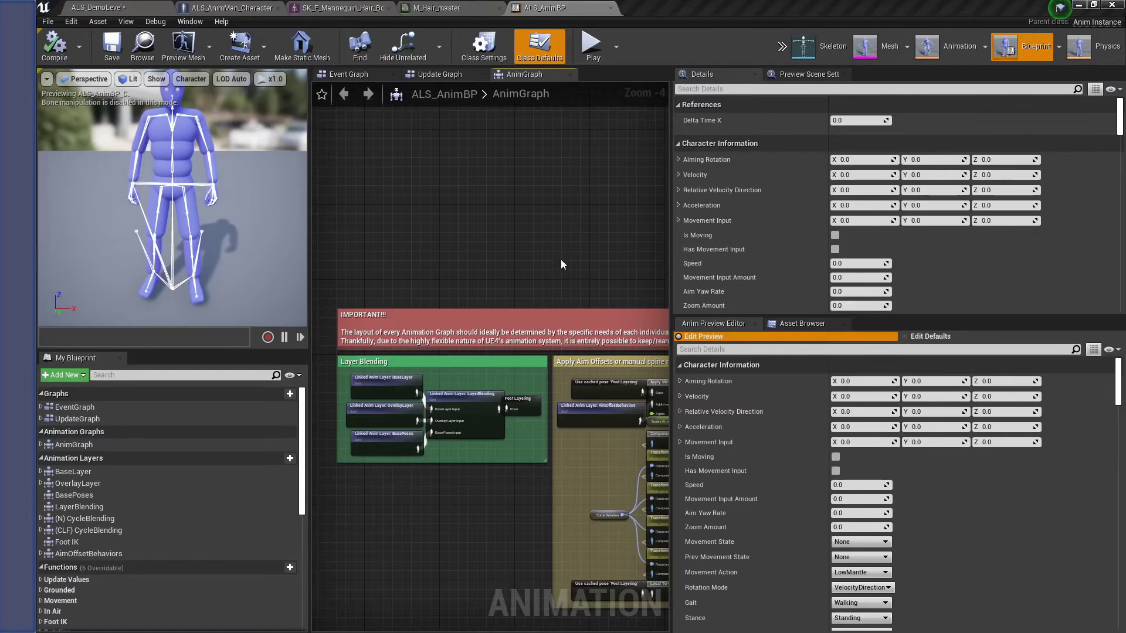
Find the hand IK section in the AnimGraph and select the right hand's Two Bone IK node
{"action": "scroll", "coordinate": [509, 227], "scroll_direction": "down", "scroll_amount": 2}
{"action": "right_click_drag", "start_coordinate": [509, 227], "coordinate": [382, 180]}
{"action": "scroll", "coordinate": [442, 209], "scroll_direction": "up", "scroll_amount": 1}
{"action": "scroll", "coordinate": [442, 215], "scroll_direction": "up", "scroll_amount": 1}
{"action": "right_click_drag", "start_coordinate": [442, 215], "coordinate": [147, 205]}
{"action": "scroll", "coordinate": [494, 361], "scroll_direction": "up", "scroll_amount": 2}
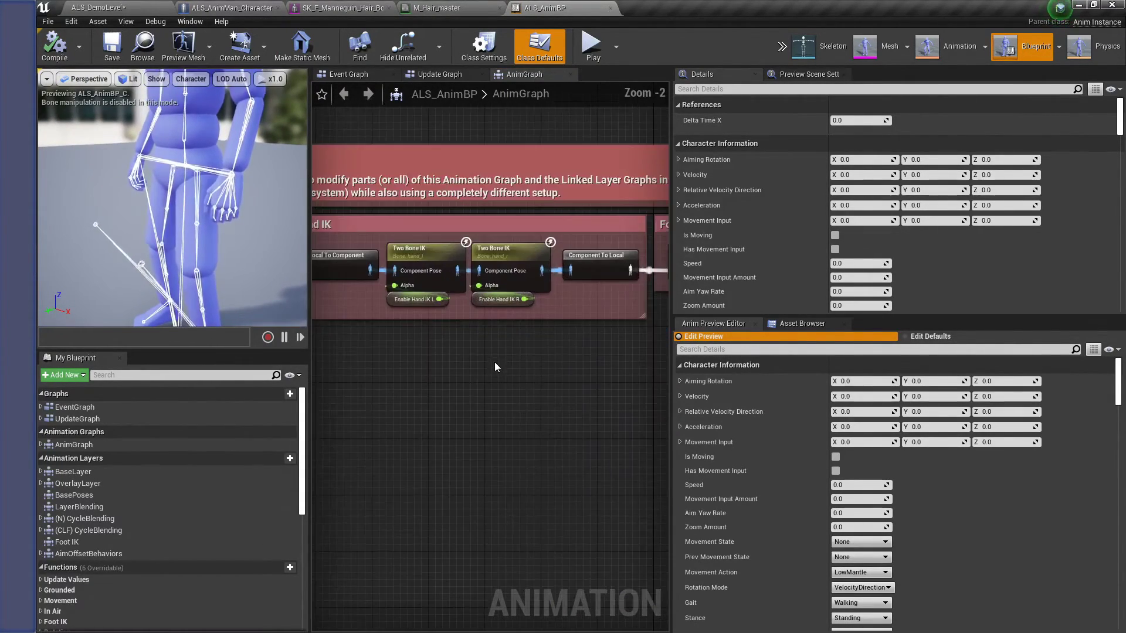
{"action": "scroll", "coordinate": [491, 373], "scroll_direction": "down", "scroll_amount": 3}
{"action": "right_click_drag", "start_coordinate": [385, 367], "coordinate": [519, 341]}
{"action": "scroll", "coordinate": [519, 342], "scroll_direction": "up", "scroll_amount": 3}
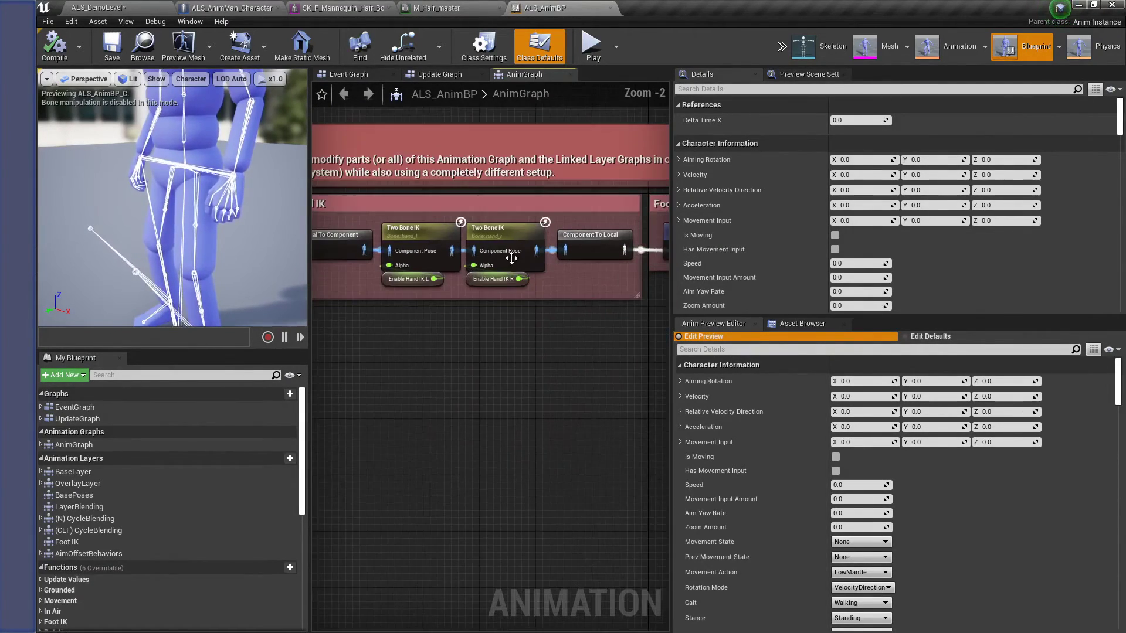
{"action": "left_click", "coordinate": [505, 236]}
Examine the right-hand Two Bone IK node's Effector and Joint Target settings alongside the arm bones in the preview
{"action": "scroll", "coordinate": [193, 184], "scroll_direction": "up", "scroll_amount": 3}
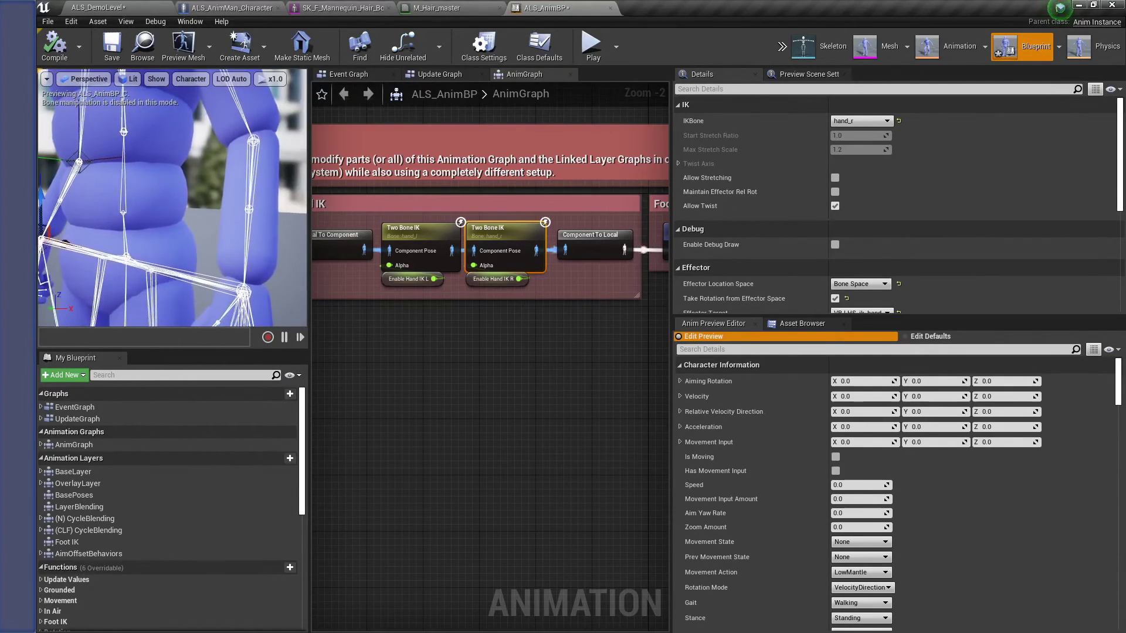
{"action": "scroll", "coordinate": [842, 211], "scroll_direction": "down", "scroll_amount": 4}
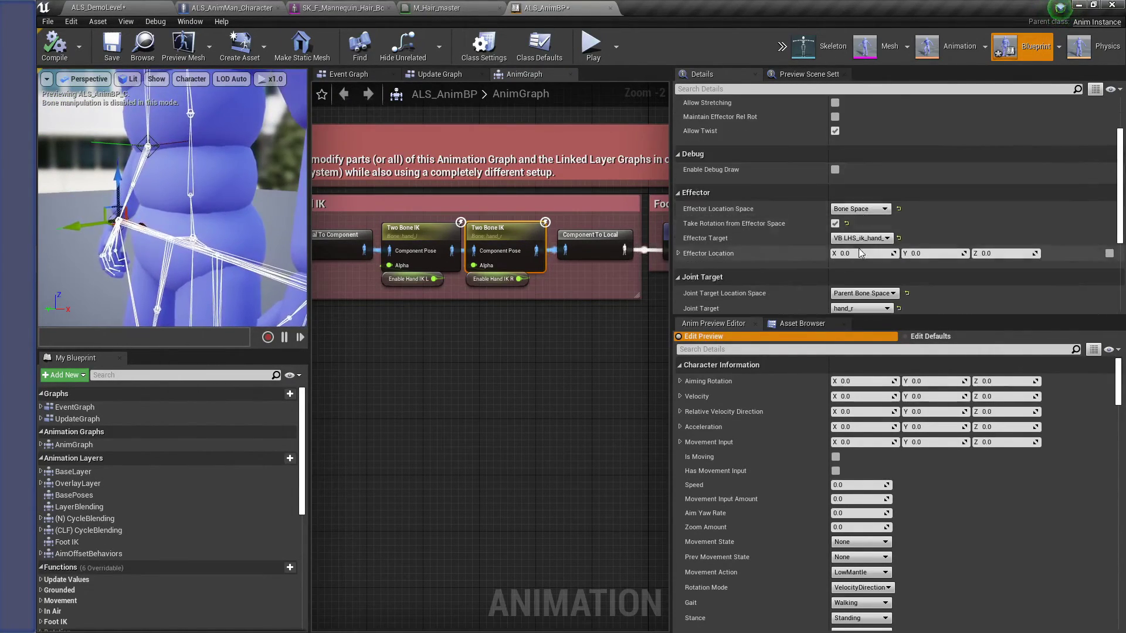
{"action": "scroll", "coordinate": [895, 223], "scroll_direction": "down", "scroll_amount": 3}
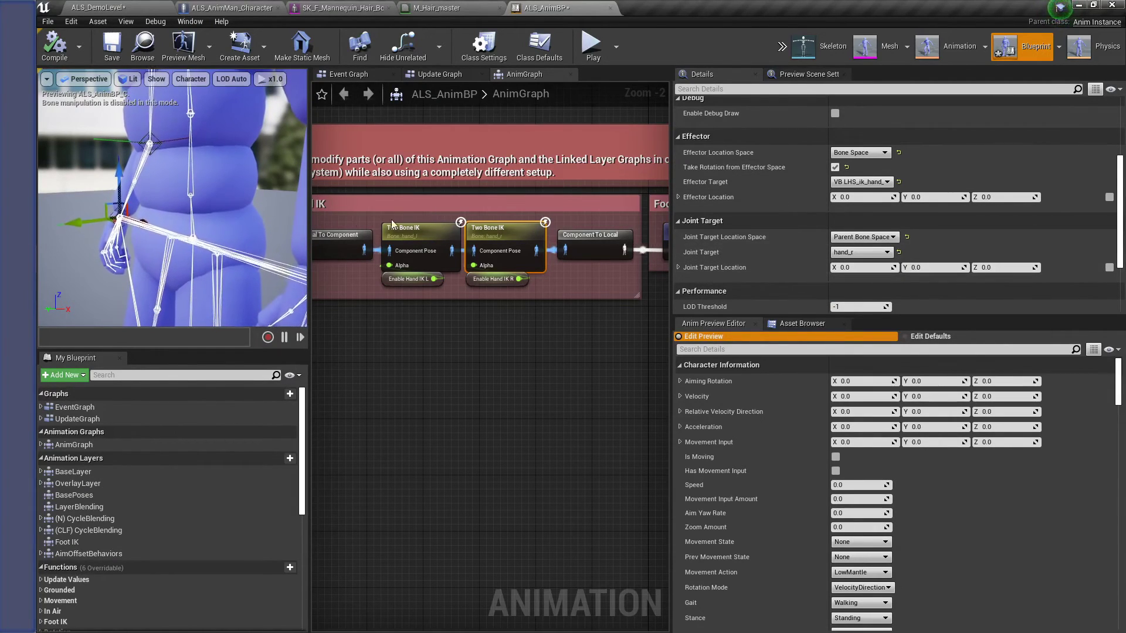
{"action": "scroll", "coordinate": [172, 198], "scroll_direction": "down", "scroll_amount": 5}
{"action": "right_click_drag", "start_coordinate": [172, 198], "coordinate": [185, 229]}
{"action": "scroll", "coordinate": [173, 198], "scroll_direction": "up", "scroll_amount": 4}
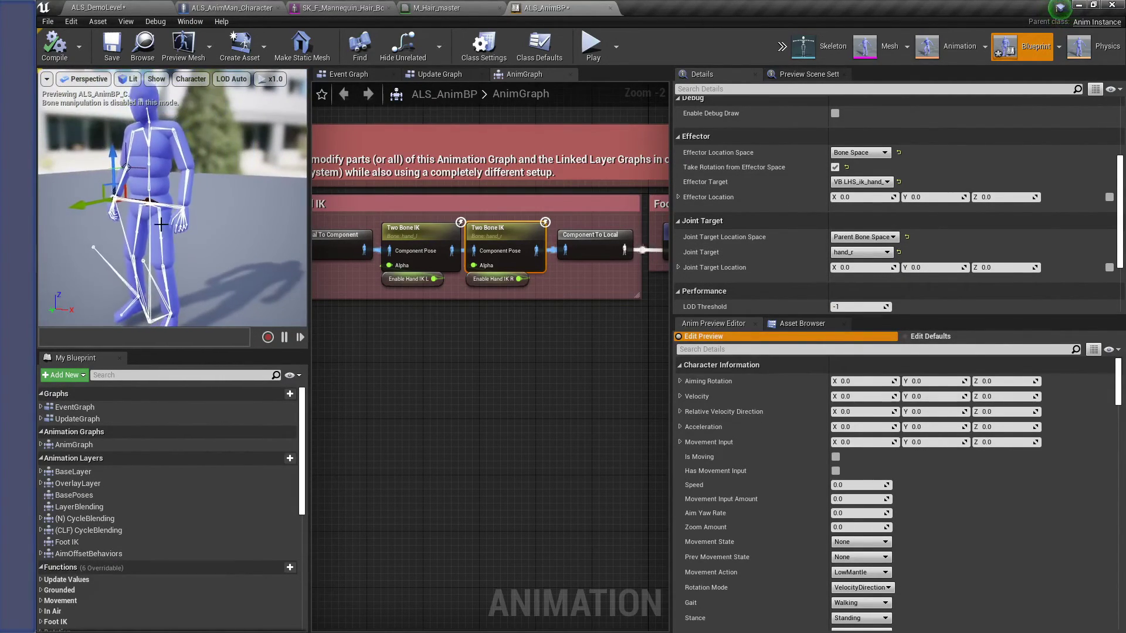
{"action": "key", "text": "s"}
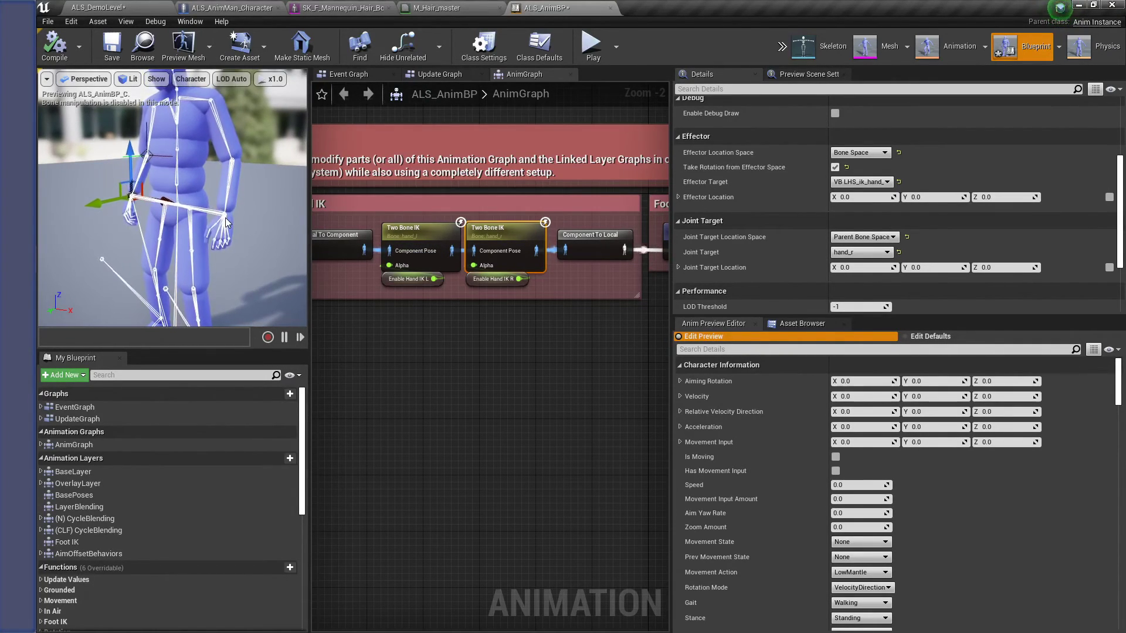
{"action": "left_click", "coordinate": [128, 8]}
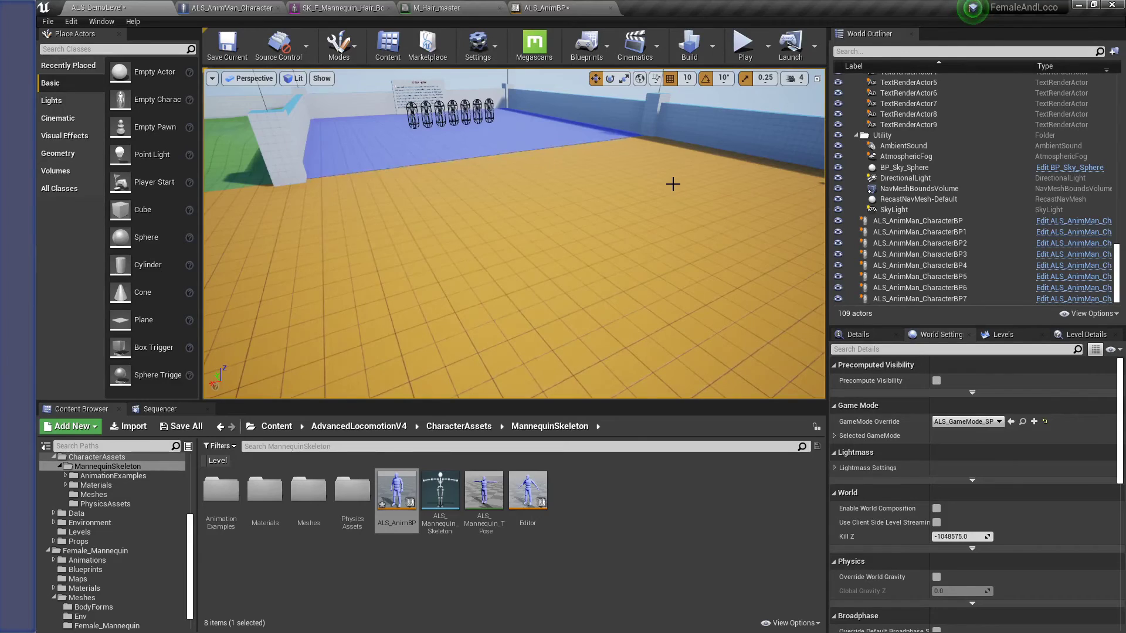
{"action": "left_click", "coordinate": [546, 8]}
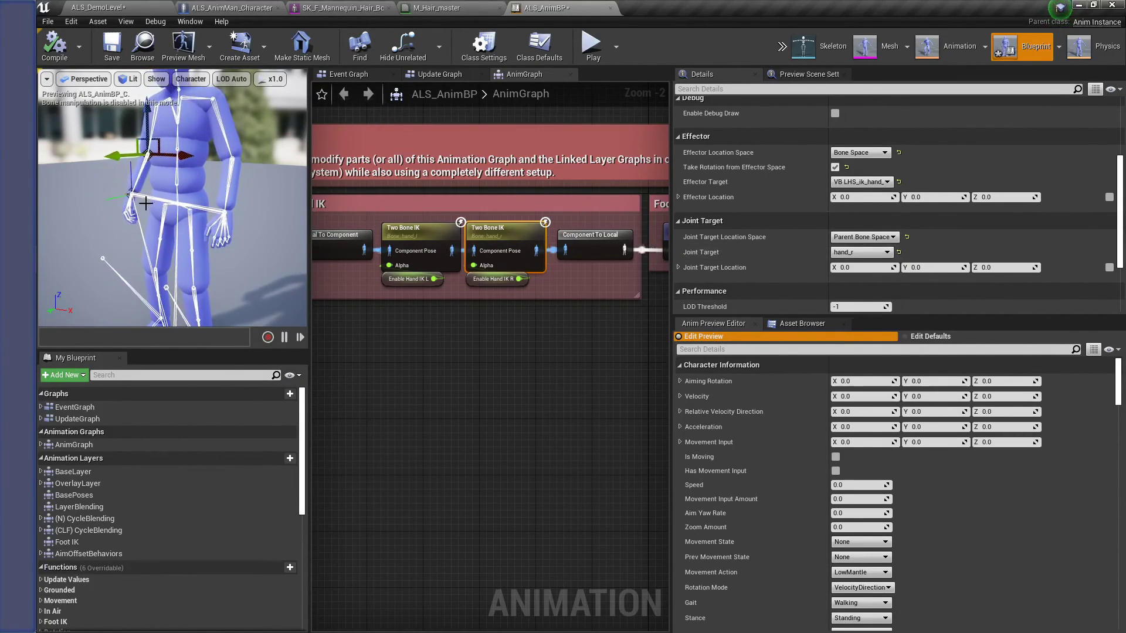
Try shifting the right-hand IK joint target slightly in the preview and reset its Joint Target Location to default
{"action": "mouse_move", "coordinate": [105, 160]}
{"action": "left_mouse_down"}
{"action": "mouse_move", "coordinate": [81, 158]}
{"action": "mouse_move", "coordinate": [107, 158]}
{"action": "left_mouse_up"}
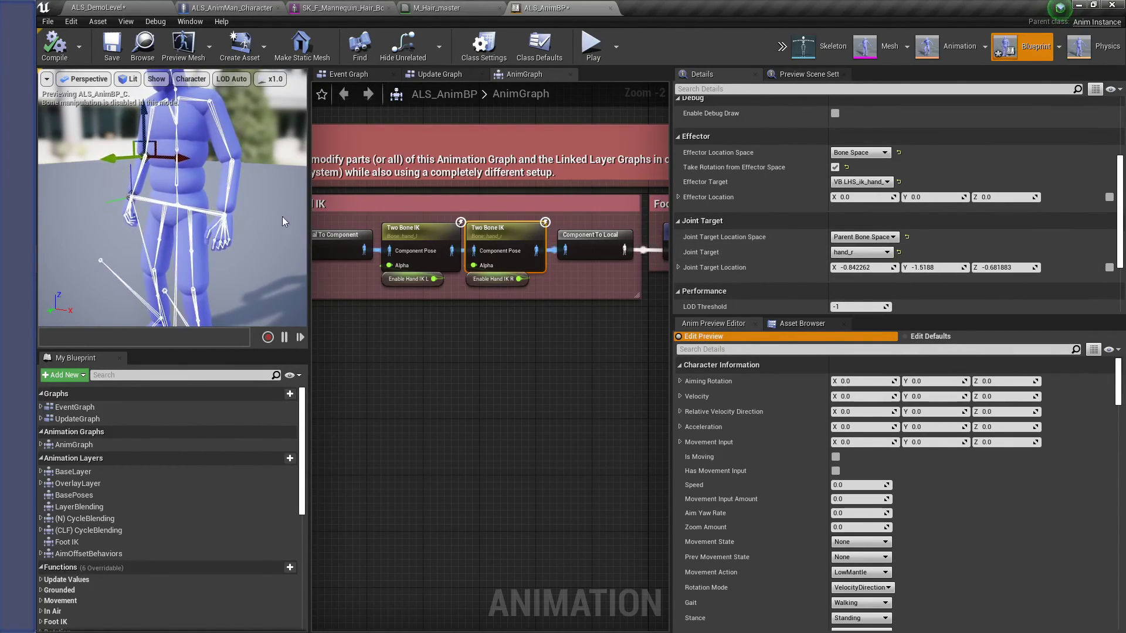
{"action": "left_click", "coordinate": [861, 267]}
{"action": "key", "text": "Tab"}
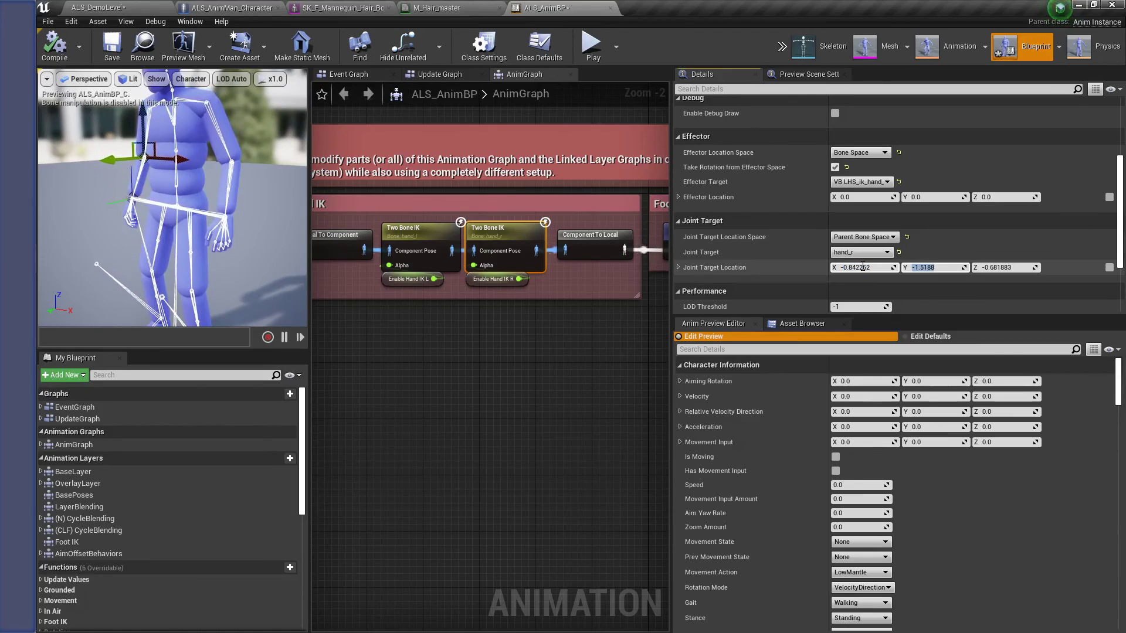
{"action": "type", "text": "0"}
{"action": "key", "text": "Tab"}
{"action": "type", "text": "0"}
{"action": "key", "text": "Return"}
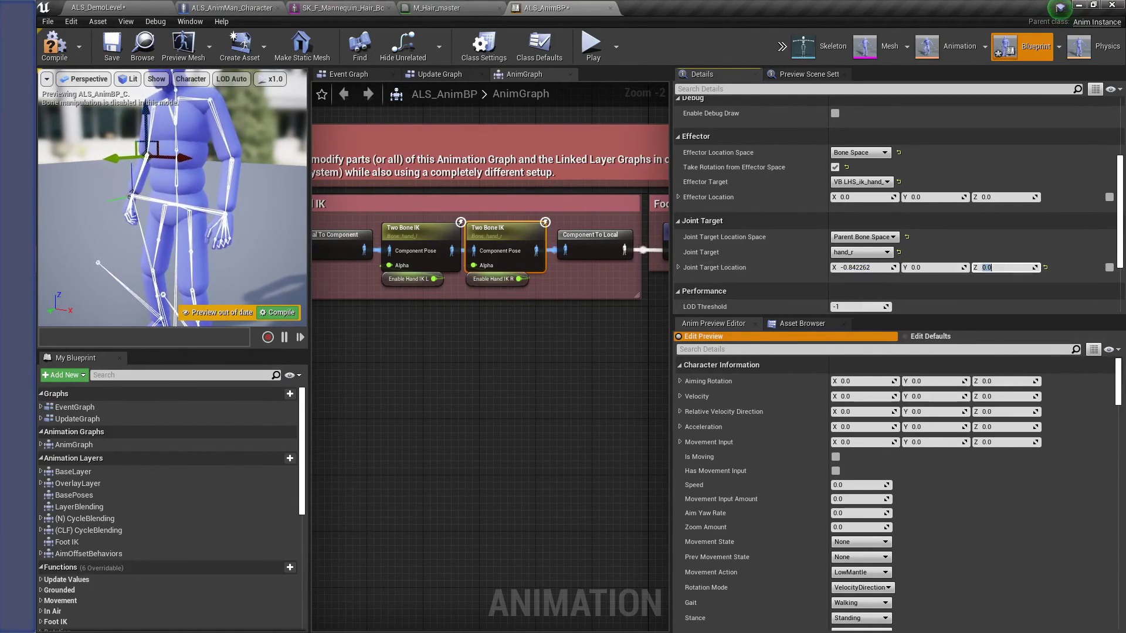
{"action": "left_click", "coordinate": [1045, 268]}
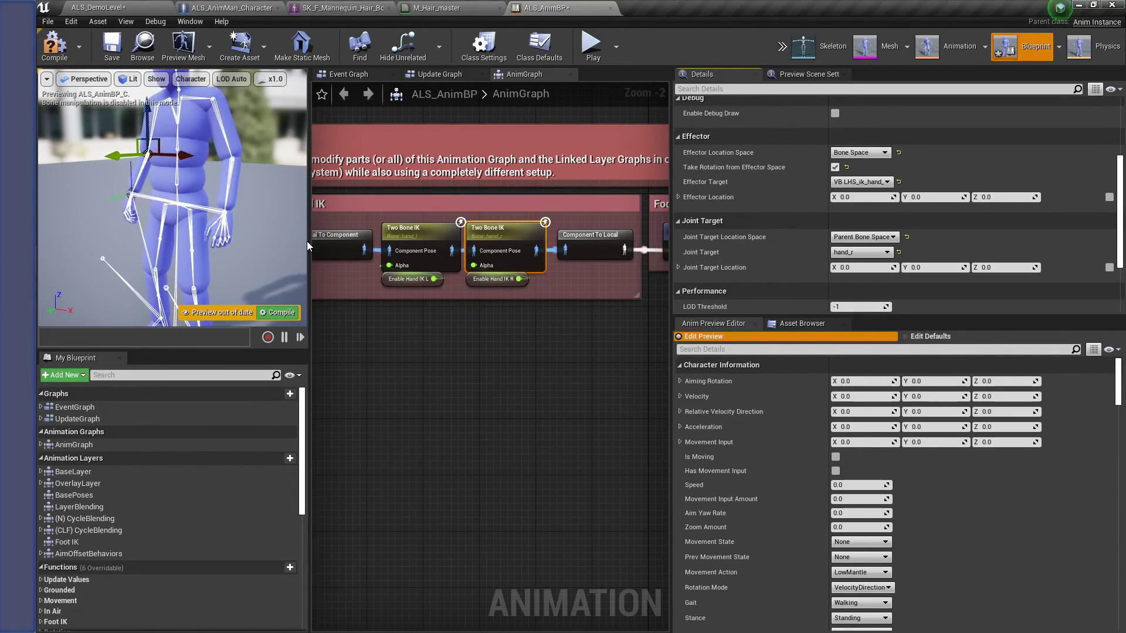